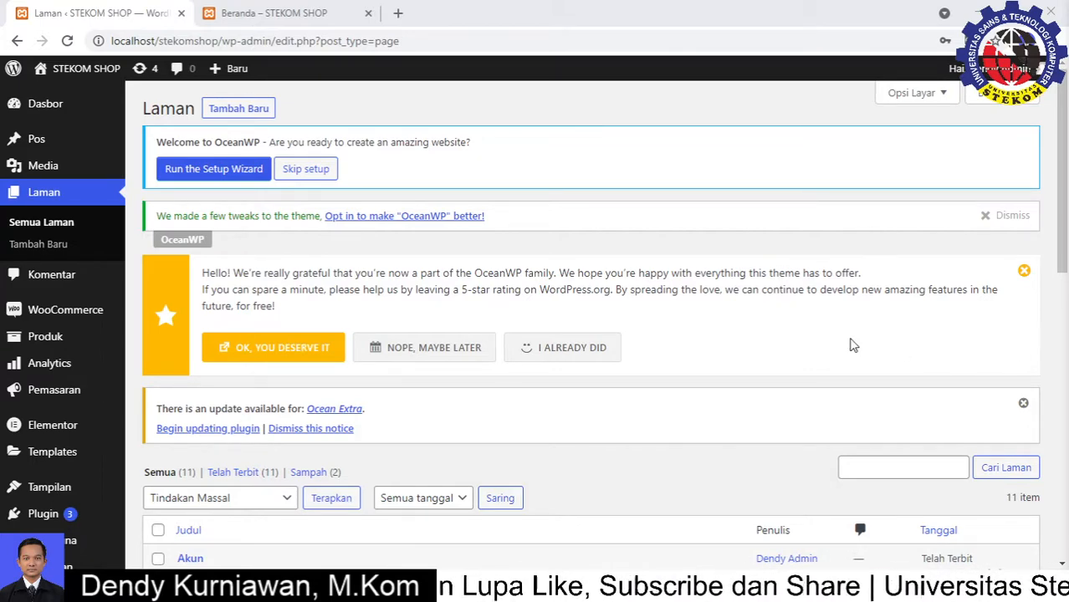
# Bring the 'Beranda – STEKOM SHOP' homepage tab forward and review the top of the page
pyautogui.click(280, 14)
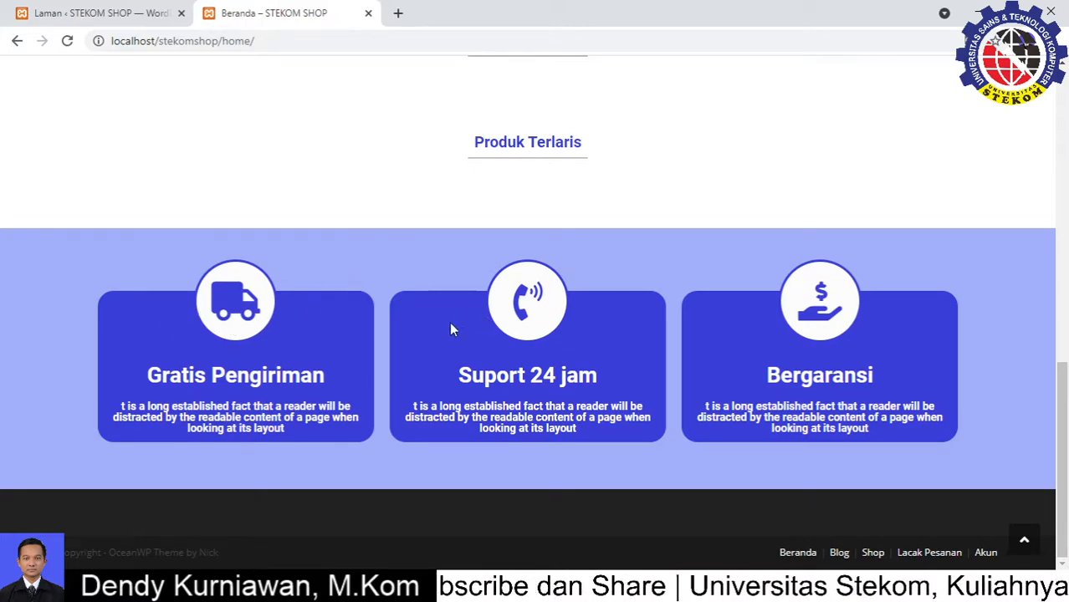
pyautogui.scroll(4, 313, 333)
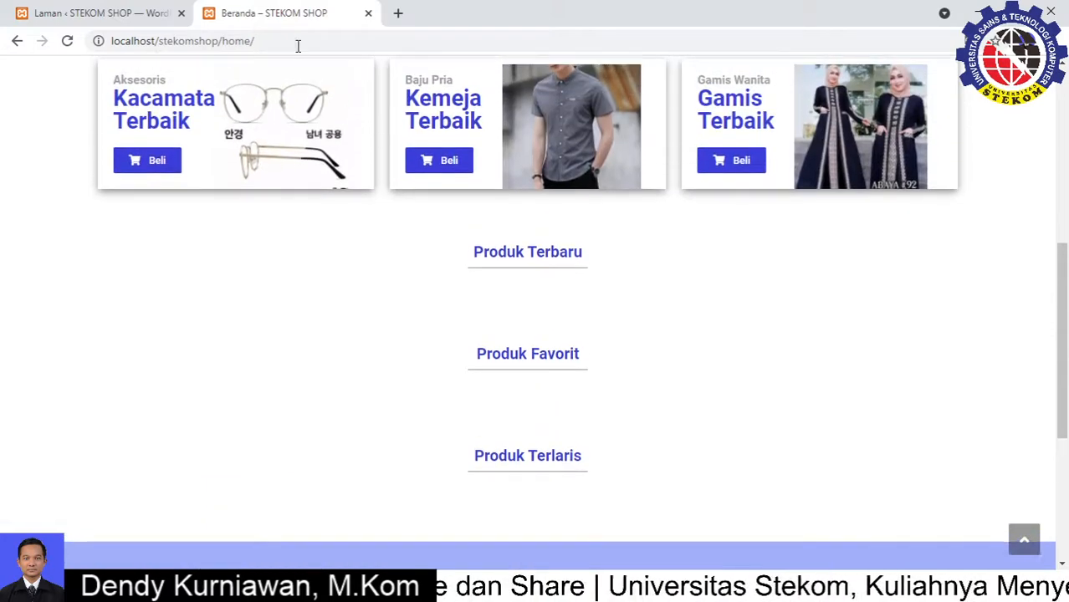
pyautogui.click(261, 40)
pyautogui.click(263, 42)
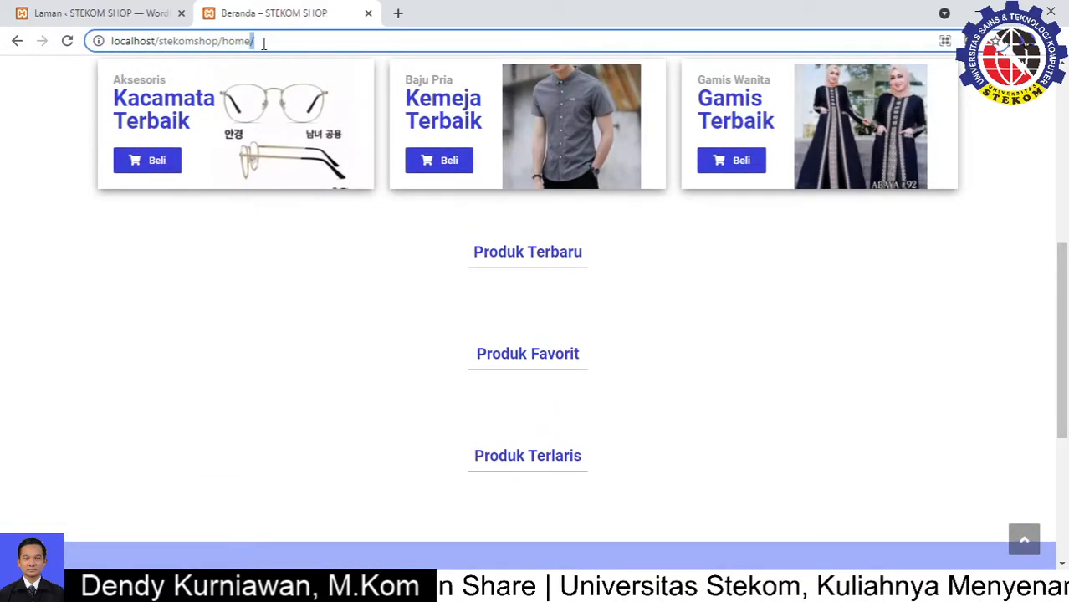
pyautogui.scroll(3, 459, 227)
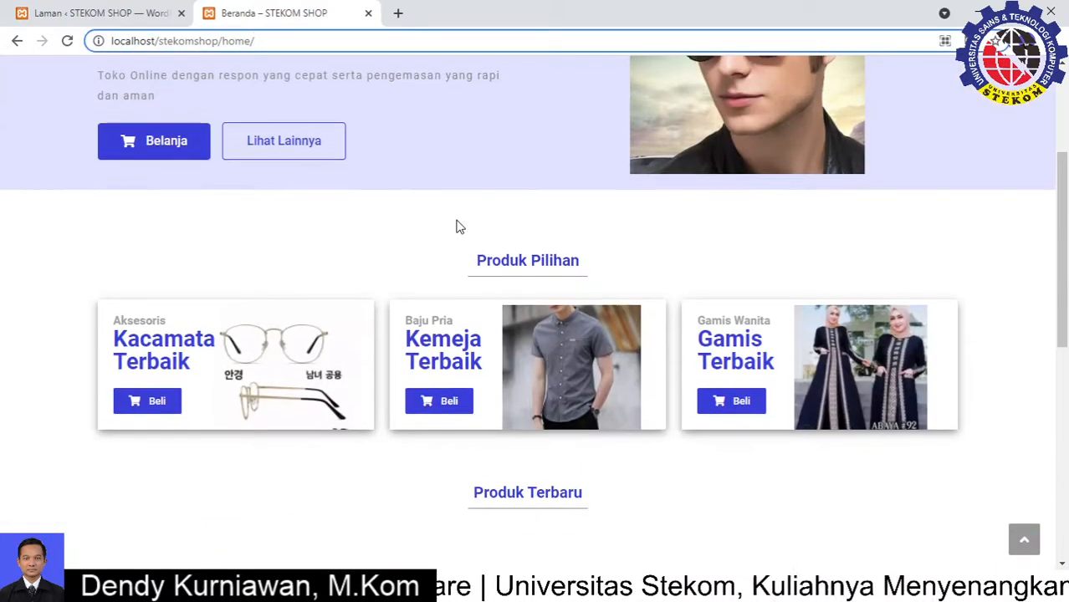
pyautogui.scroll(3, 459, 229)
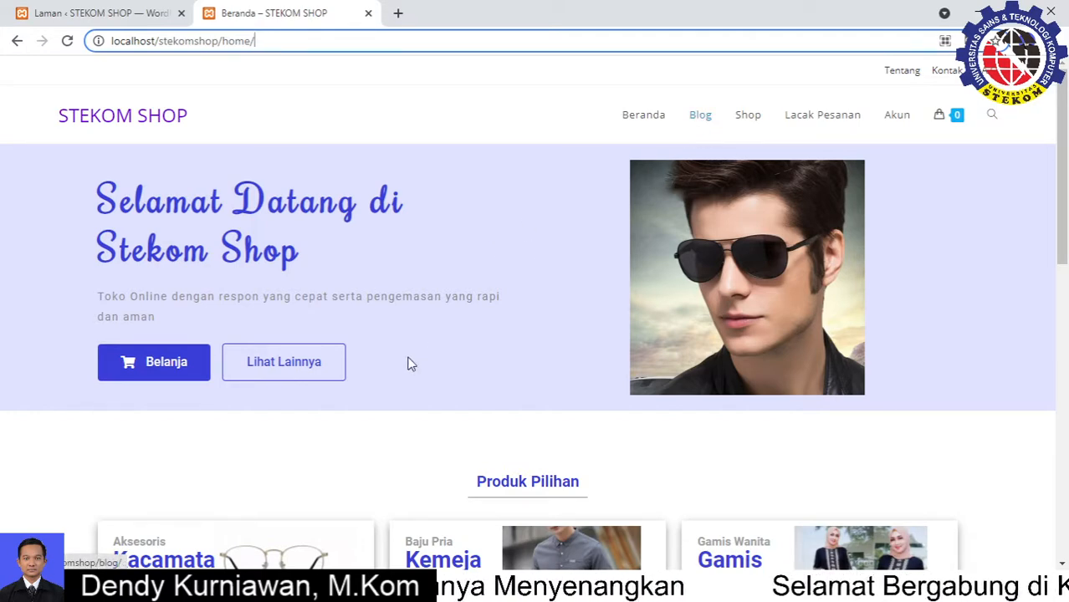
# Scroll through the homepage footer links, then delete 'home/' from the page address
pyautogui.scroll(-5, 386, 388)
pyautogui.scroll(-3, 386, 388)
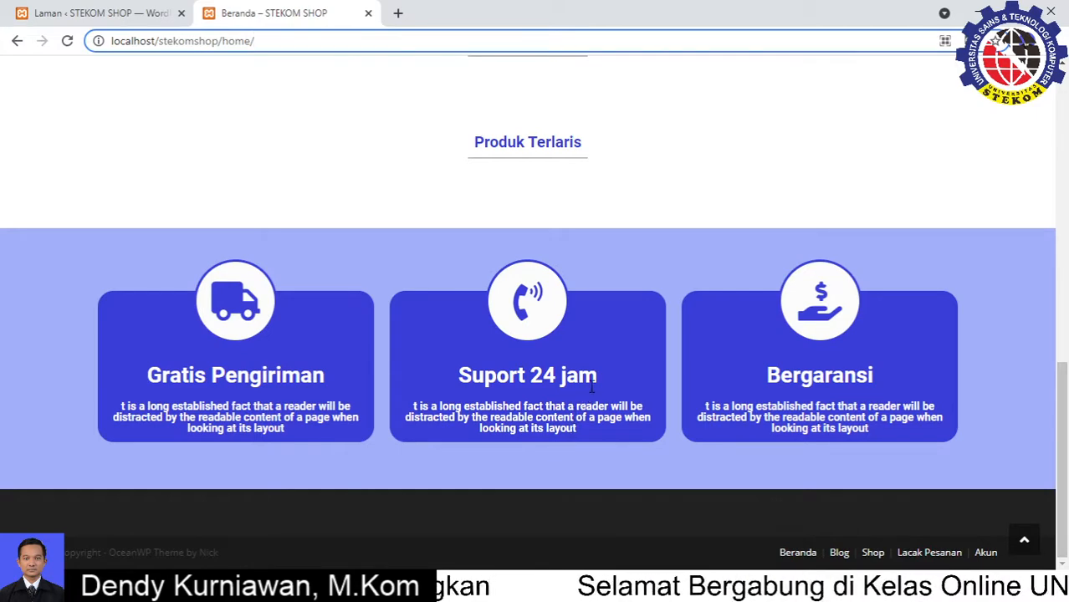
pyautogui.scroll(3, 592, 384)
pyautogui.scroll(6, 592, 384)
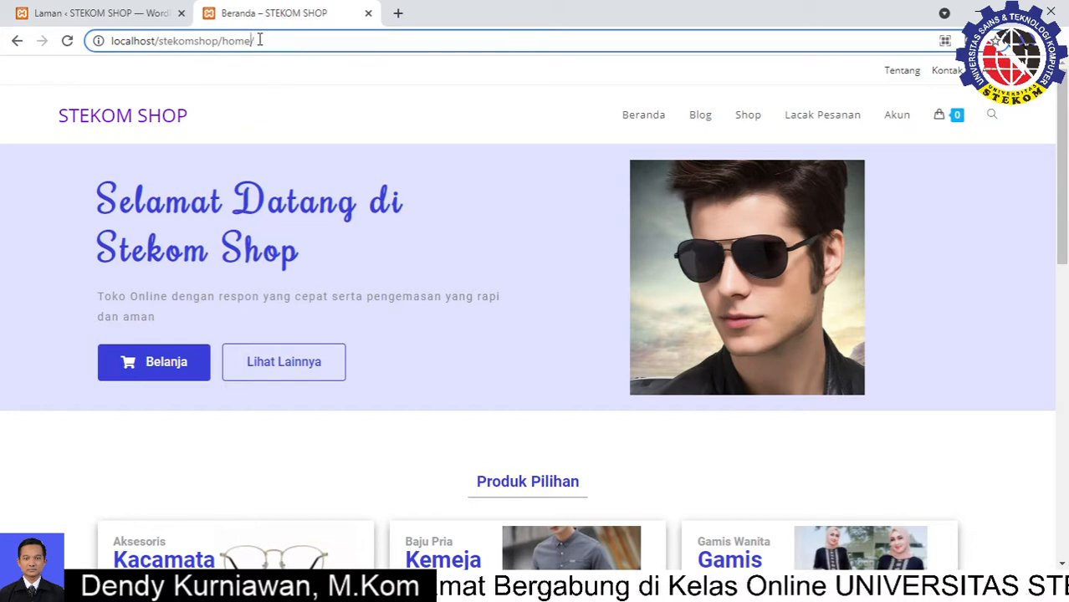
pyautogui.moveTo(262, 39); pyautogui.dragTo(222, 41)
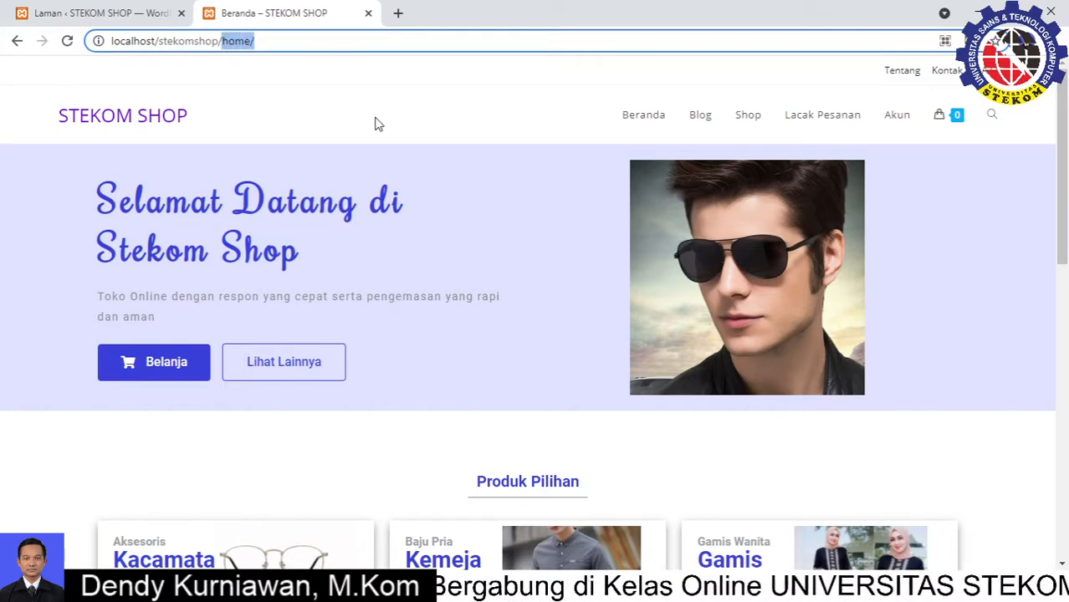
pyautogui.press('BackSpace')
# Load localhost/stekomshop/ and review the blog listing with the 'Halo dunia!' post
pyautogui.press('Return')
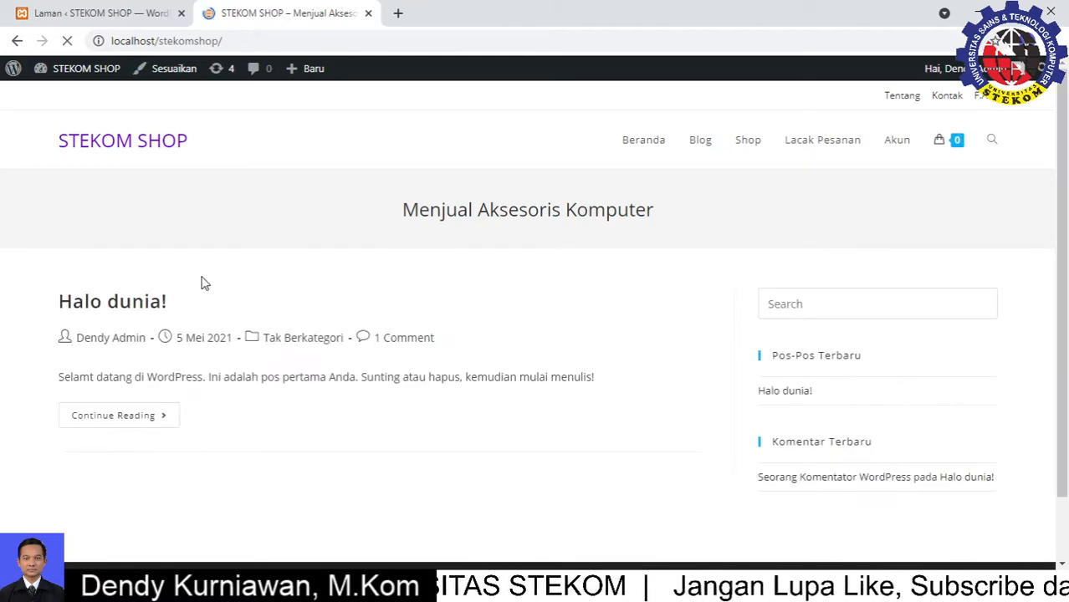
pyautogui.scroll(-2, 186, 289)
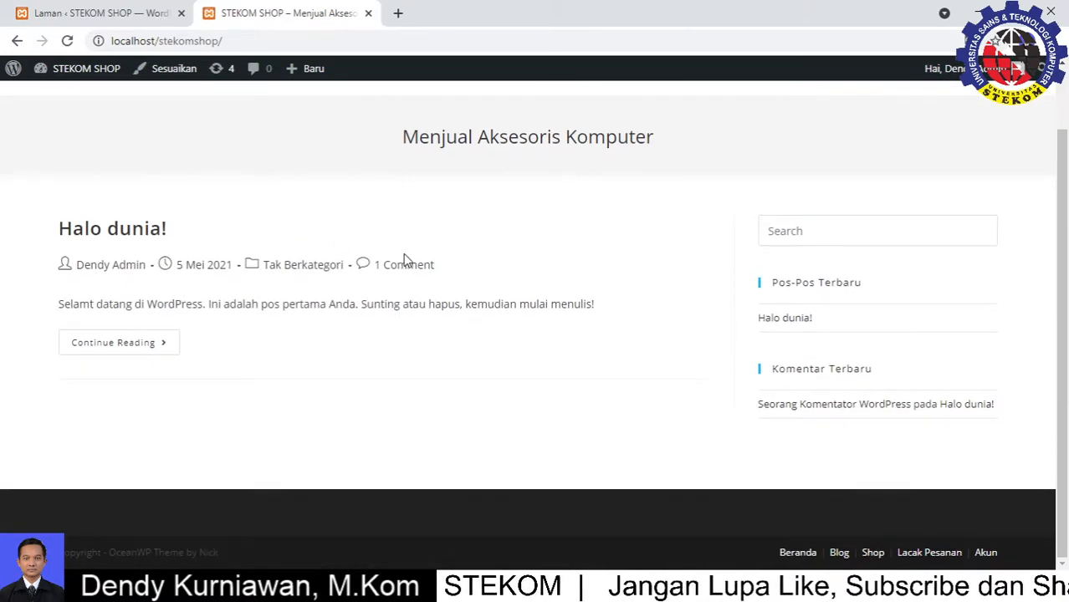
pyautogui.scroll(2, 404, 253)
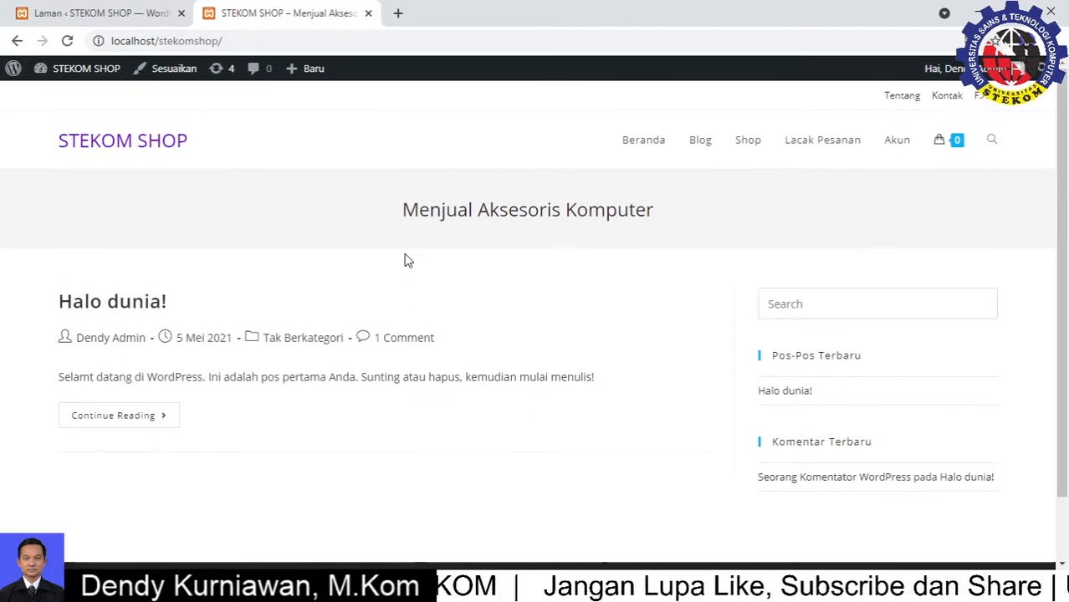
# Return to the Beranda homepage and minimise the XAMPP Control Panel
pyautogui.click(646, 152)
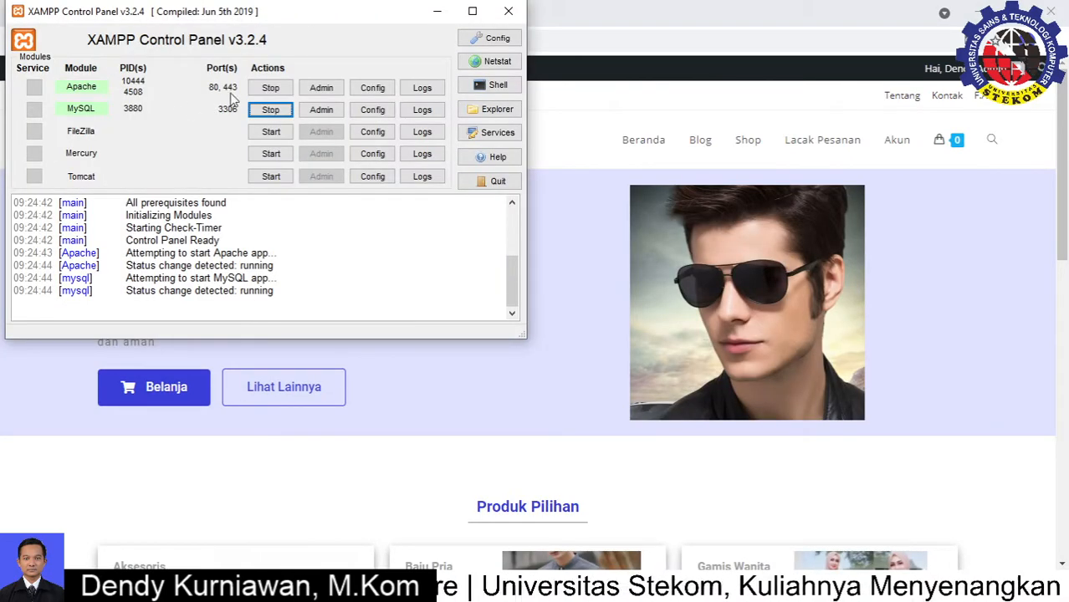
pyautogui.click(437, 11)
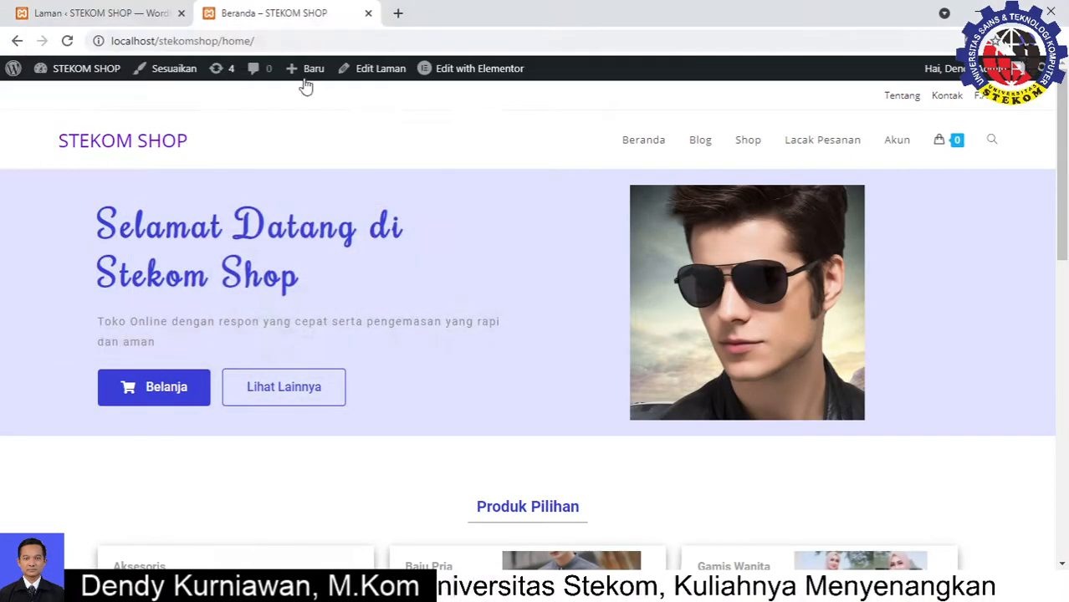
# Switch back to the WordPress Laman (Pages) admin list of 11 pages
pyautogui.click(121, 14)
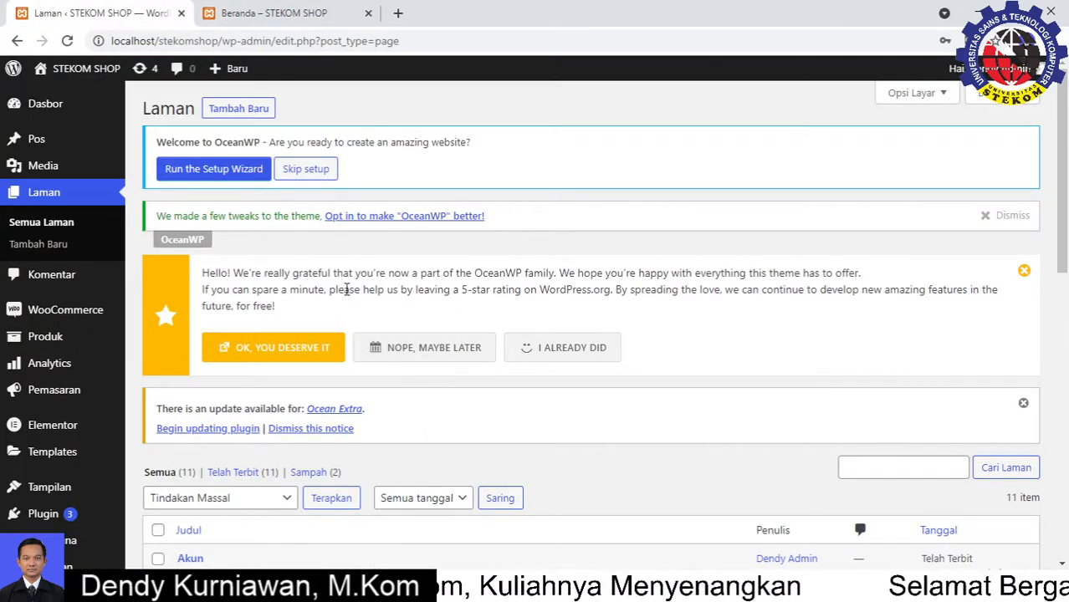
pyautogui.click(221, 40)
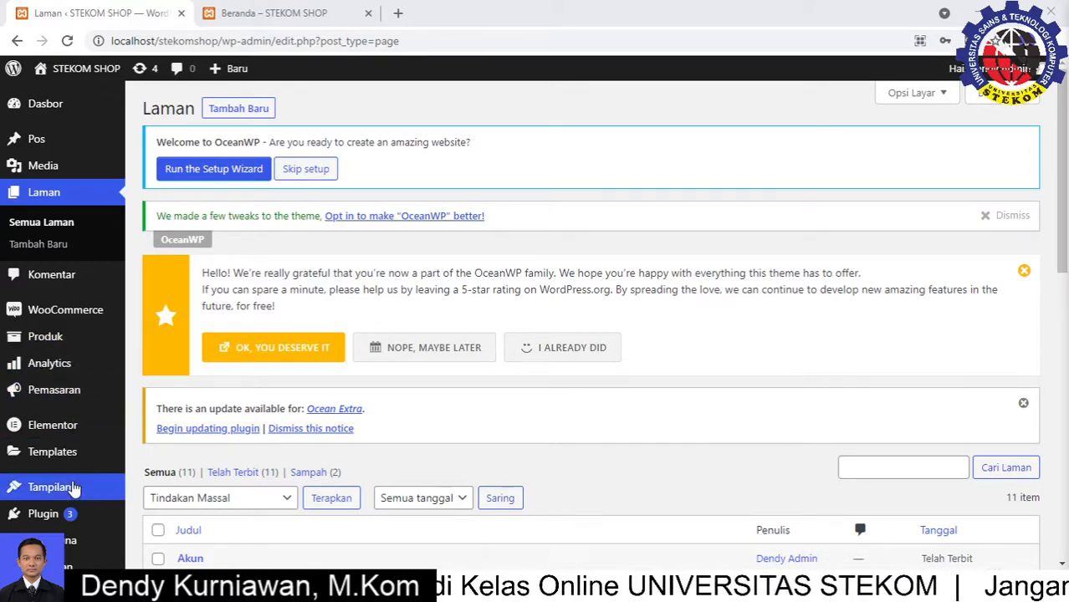
pyautogui.moveTo(53, 516)
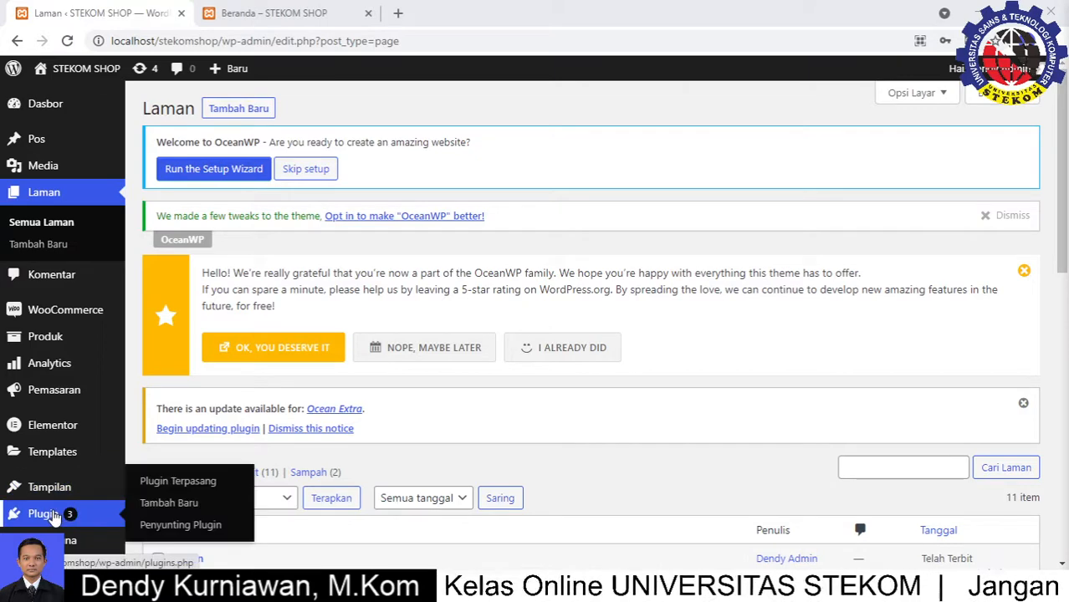
# Go to Plugin > Tambah Baru and close the Realtek Audio Console pop-up
pyautogui.click(147, 506)
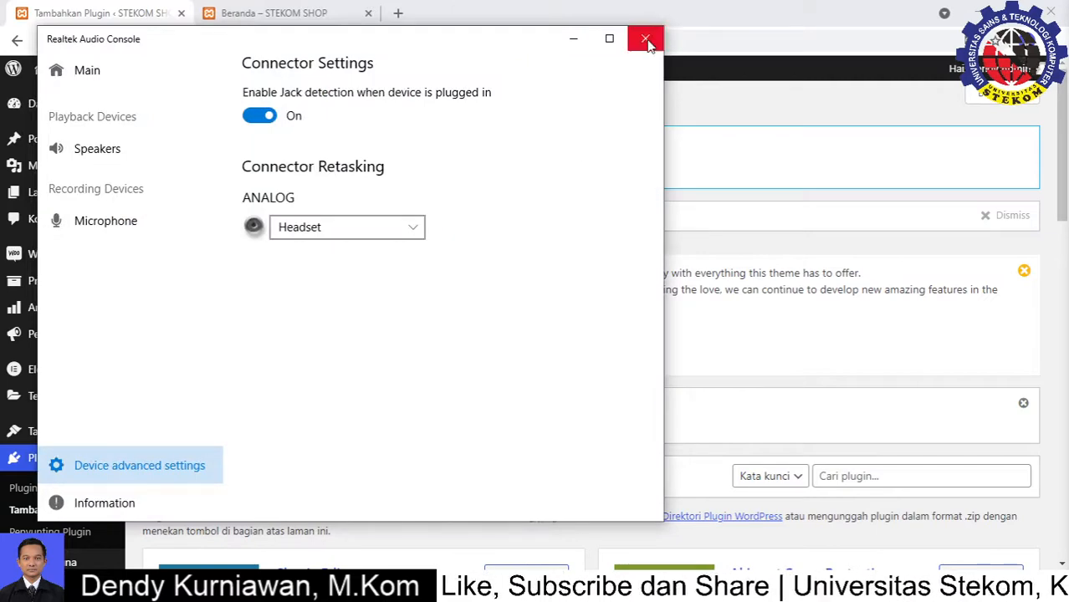
pyautogui.click(644, 36)
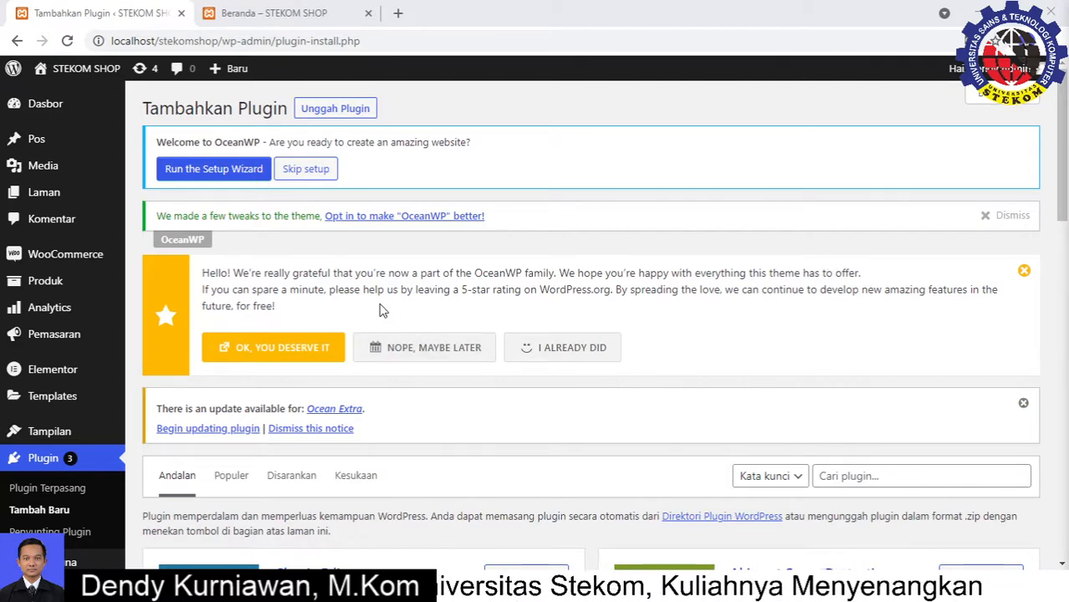
pyautogui.scroll(-2, 378, 303)
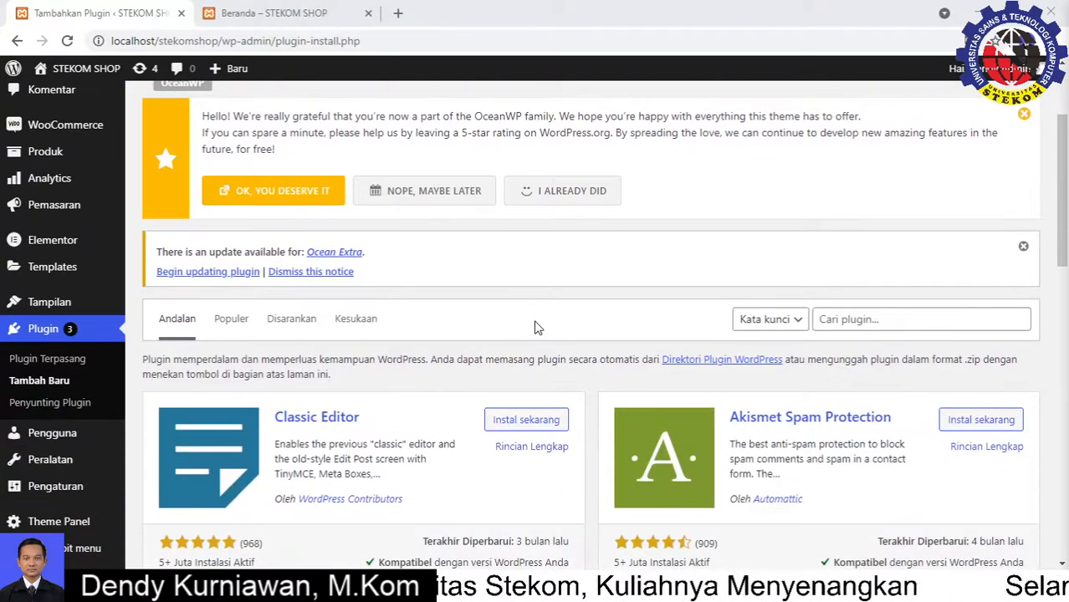
pyautogui.scroll(-1, 875, 268)
# Search the plugin directory for 'essential addons for' and browse the 141 results
pyautogui.click(870, 241)
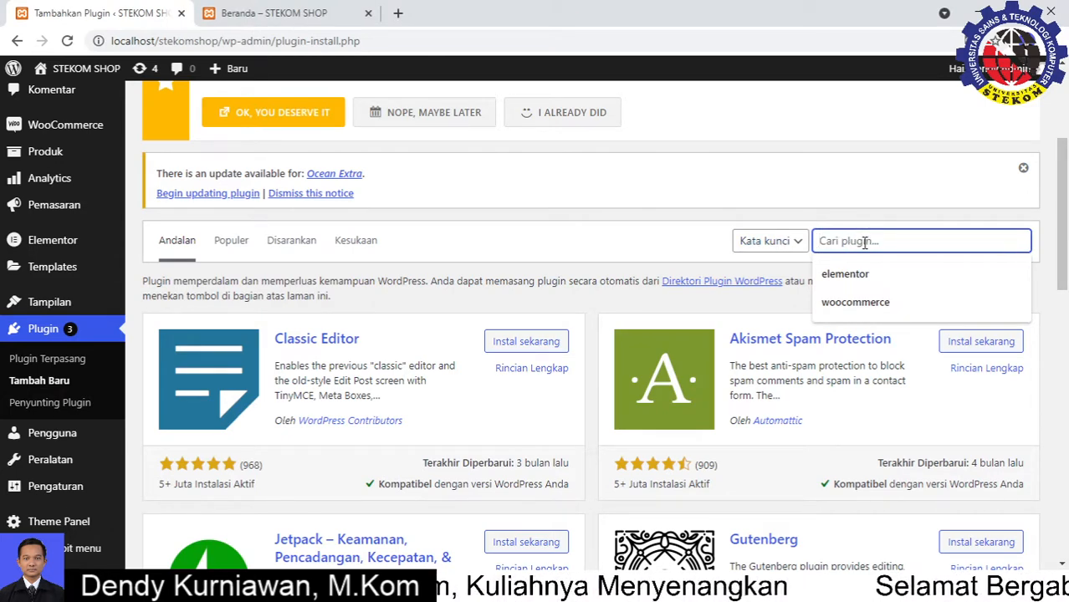
pyautogui.write('essential addons for')
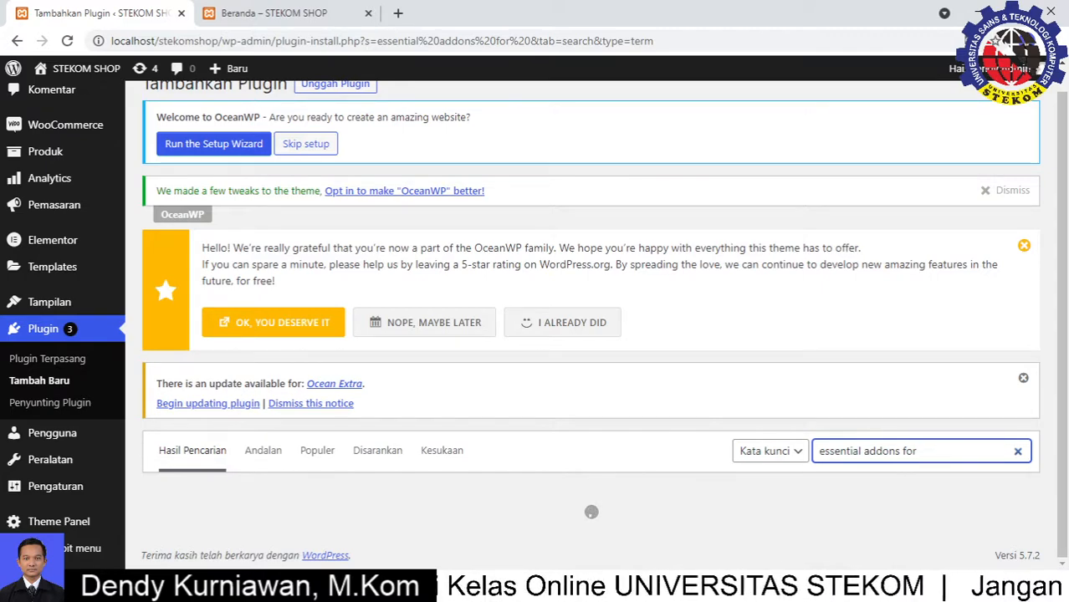
pyautogui.scroll(-3, 591, 334)
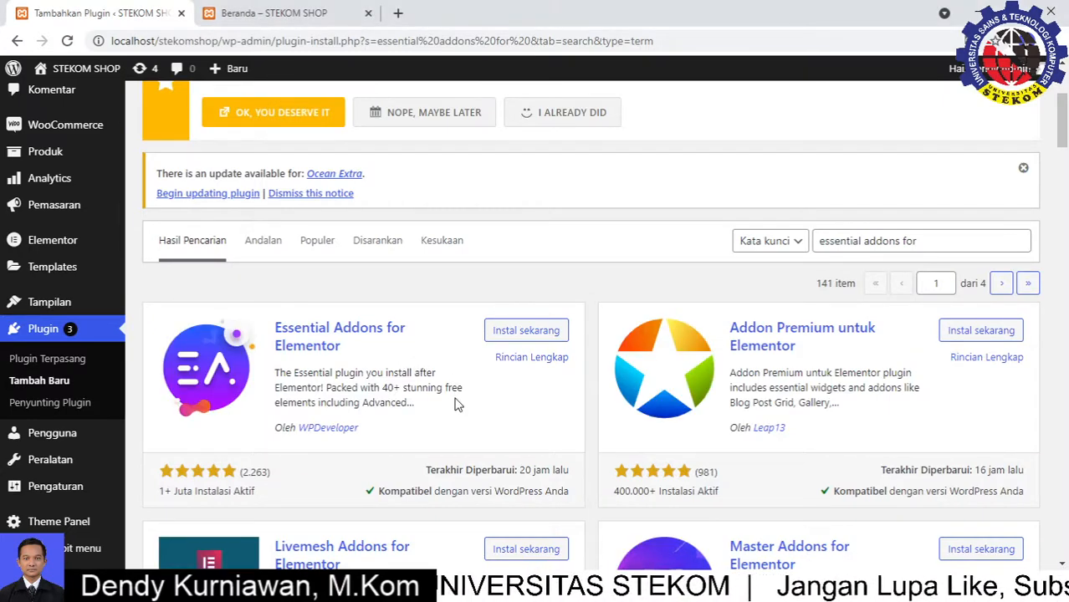
pyautogui.scroll(-1, 460, 402)
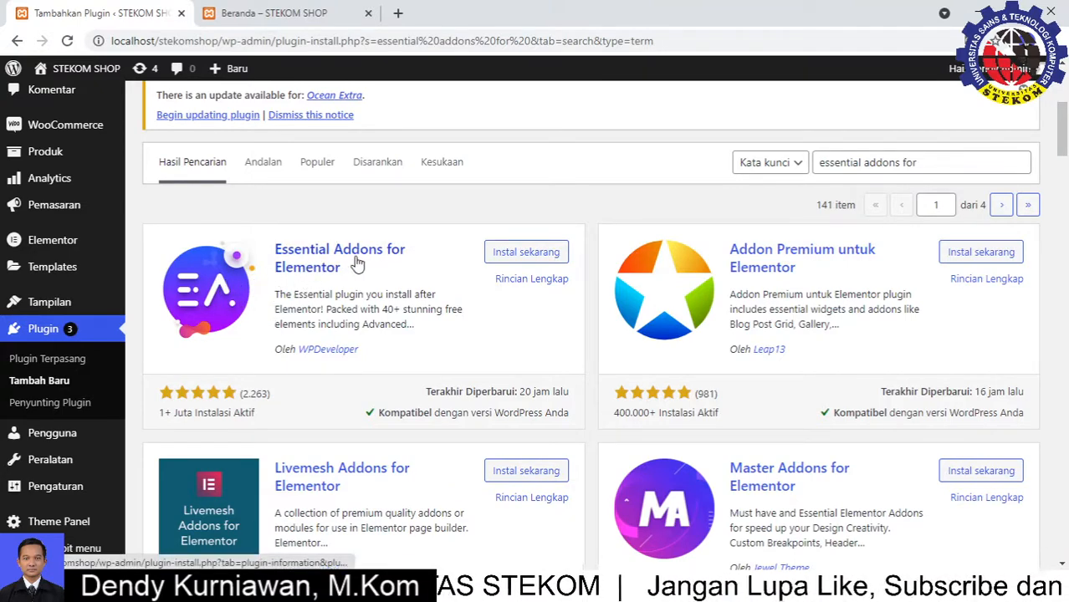
# Install Essential Addons for Elementor, then activate it once installed
pyautogui.click(519, 253)
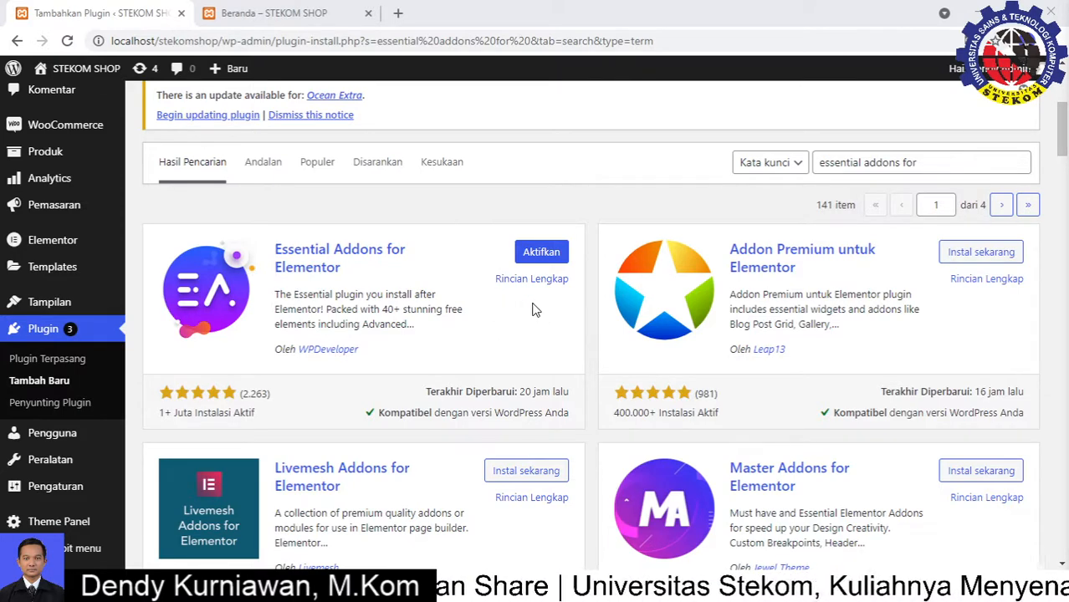
pyautogui.click(540, 253)
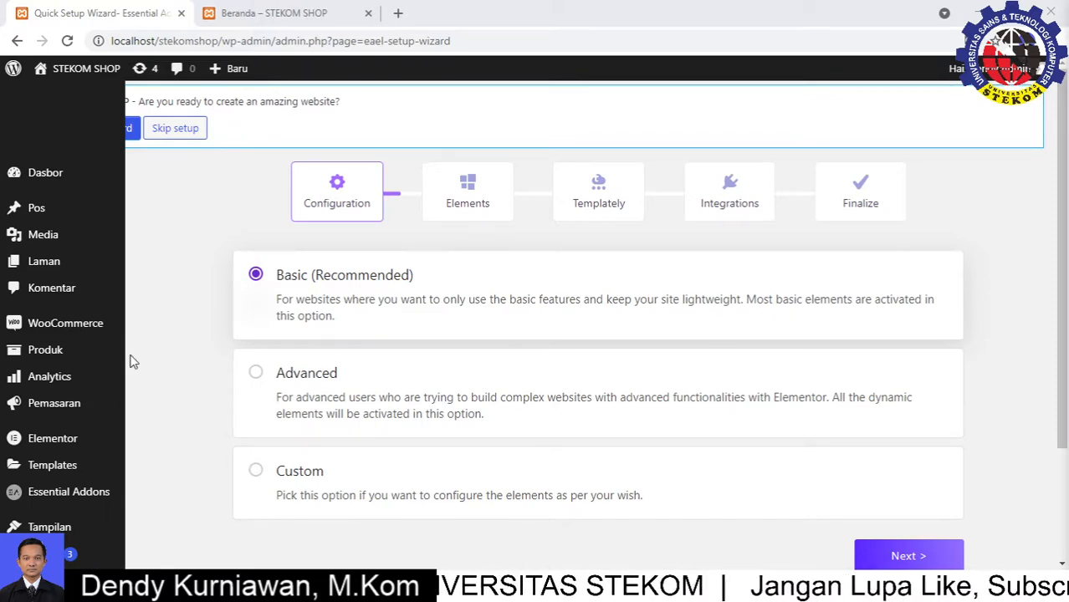
# Leave the Essential Addons setup wizard for the Laman > Semua Laman list
pyautogui.moveTo(48, 273)
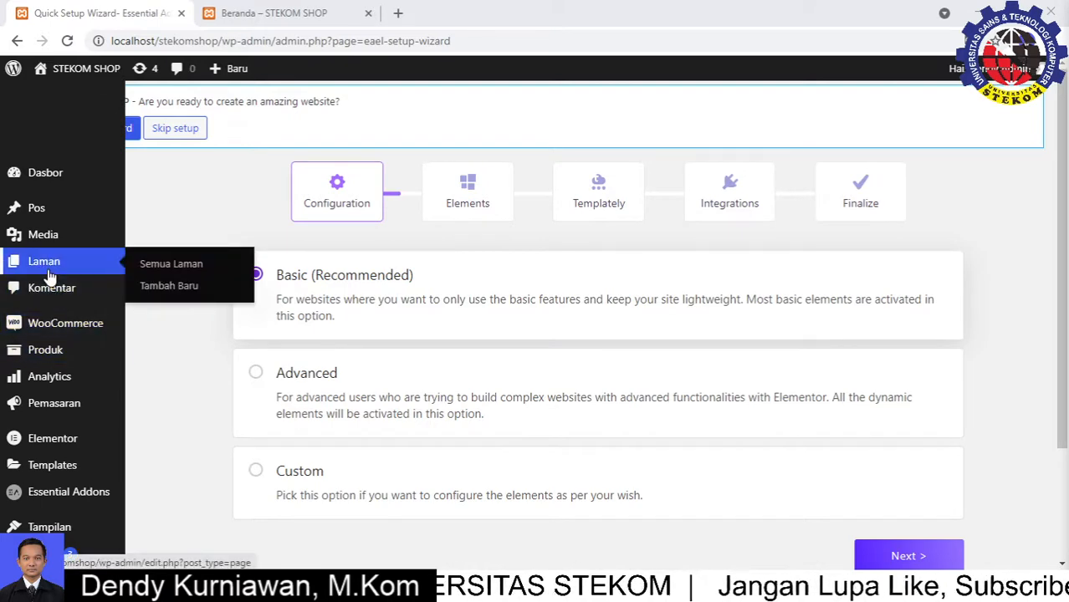
pyautogui.click(151, 264)
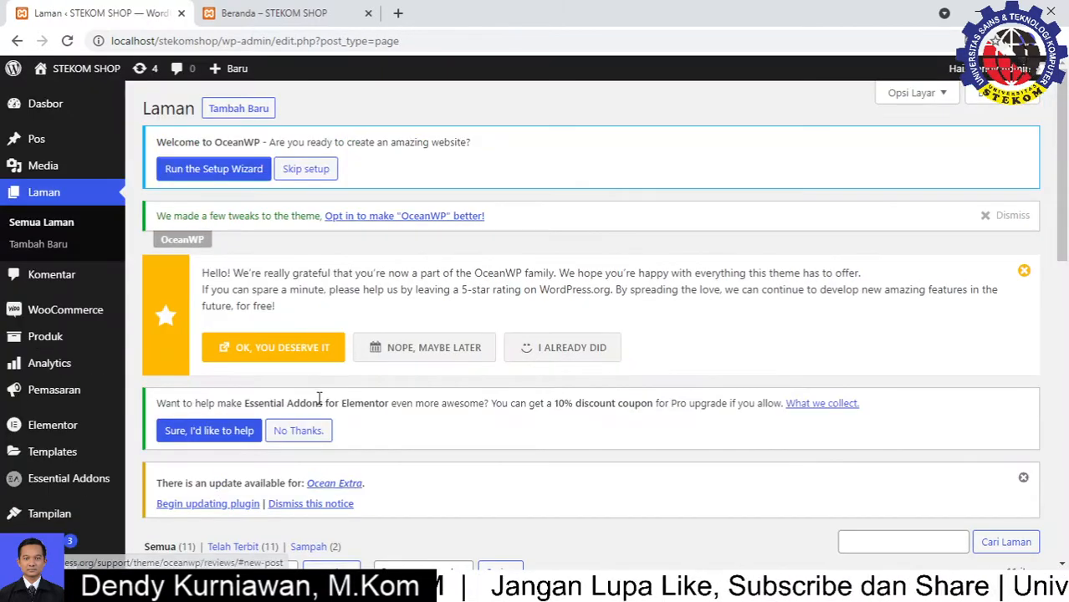
# Skip the OceanWP setup prompt and dismiss the OceanWP rating notice
pyautogui.click(306, 172)
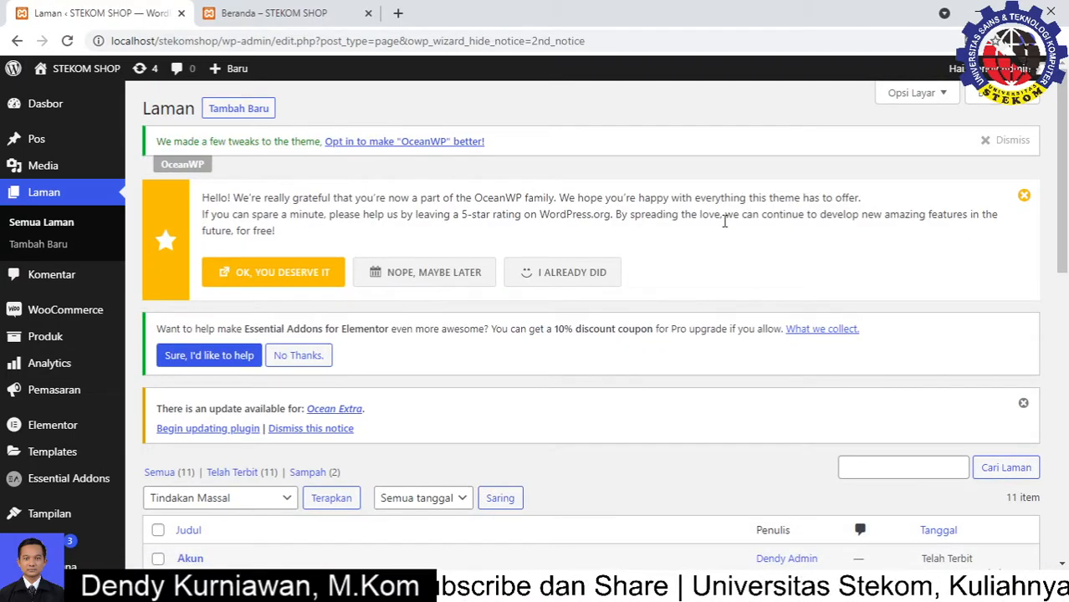
pyautogui.click(1024, 196)
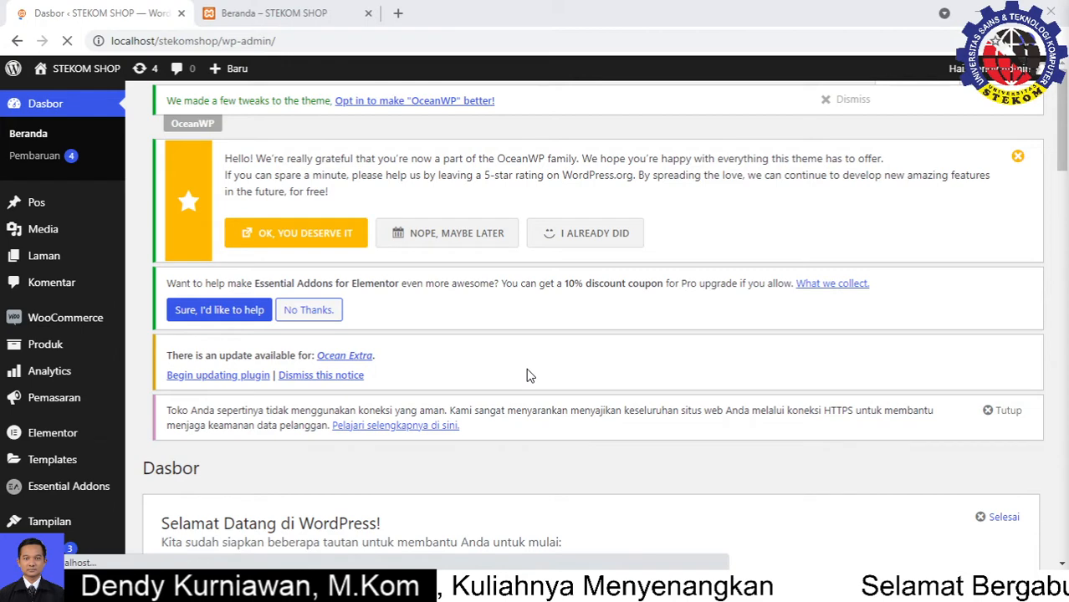
# Go to Laman > Semua Laman and open the Beranda page for editing
pyautogui.scroll(-3, 528, 377)
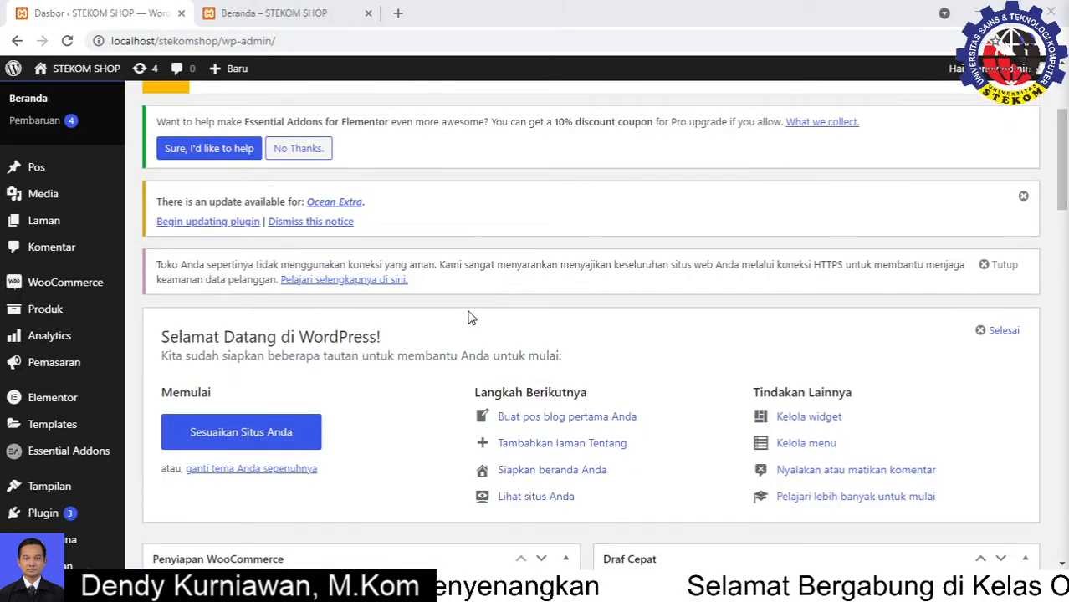
pyautogui.scroll(4, 469, 318)
pyautogui.moveTo(85, 268)
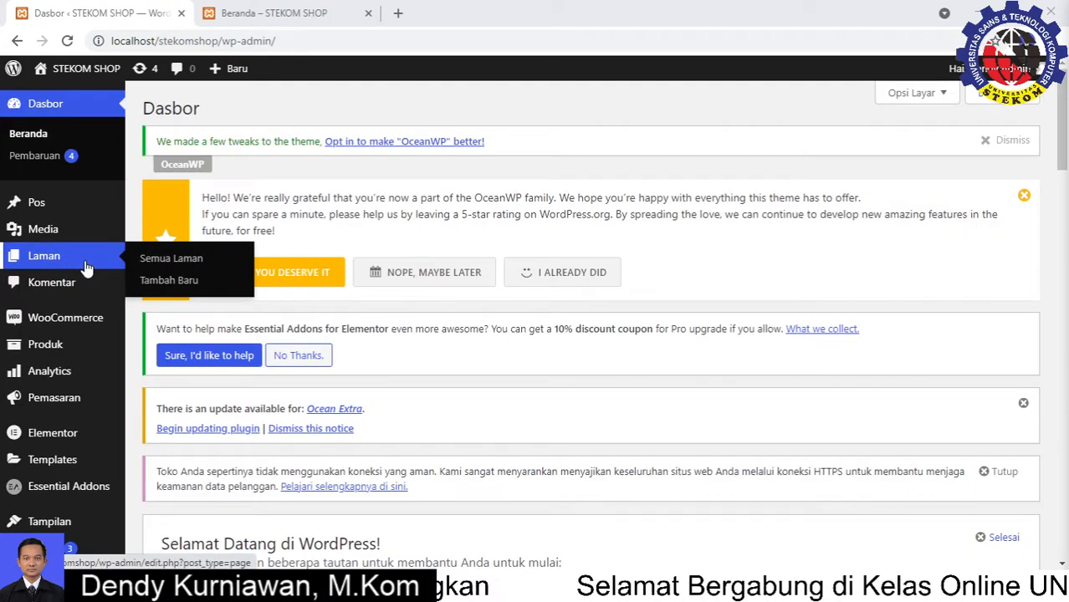
pyautogui.click(170, 260)
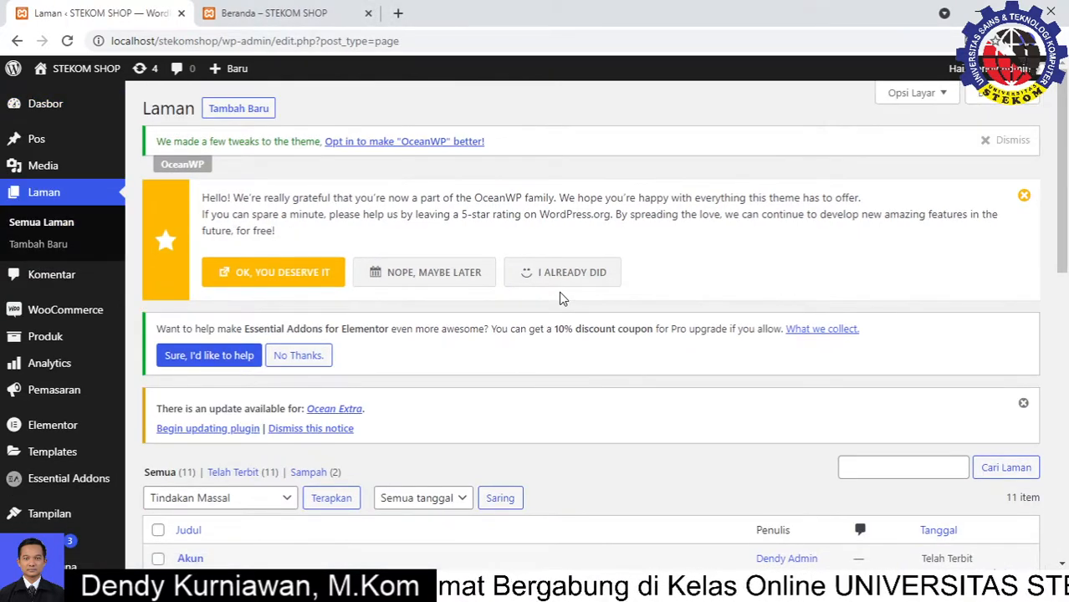
pyautogui.scroll(-3, 505, 361)
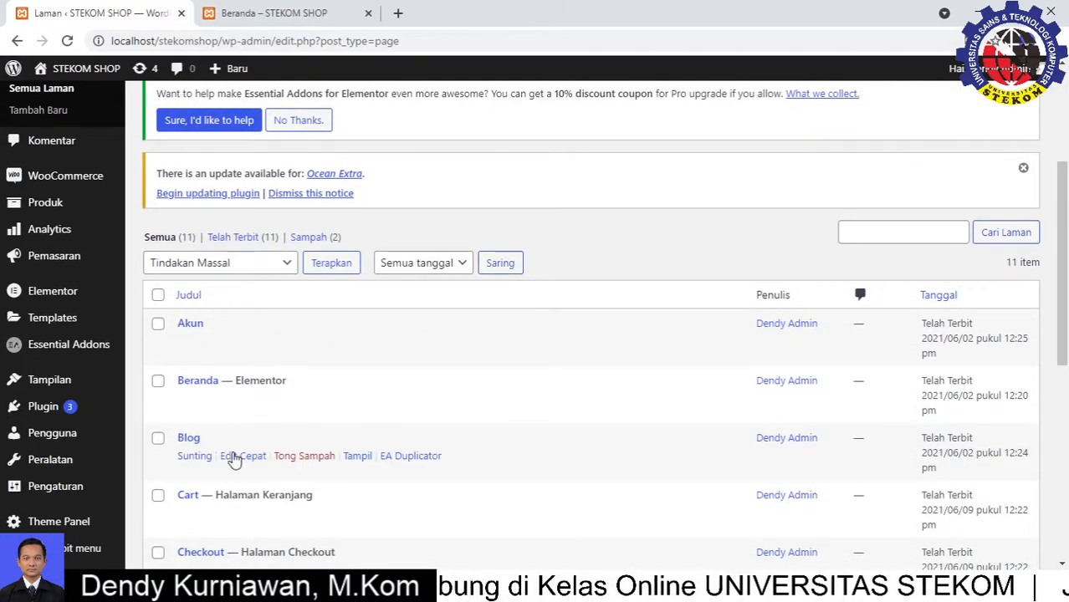
pyautogui.scroll(-1, 236, 459)
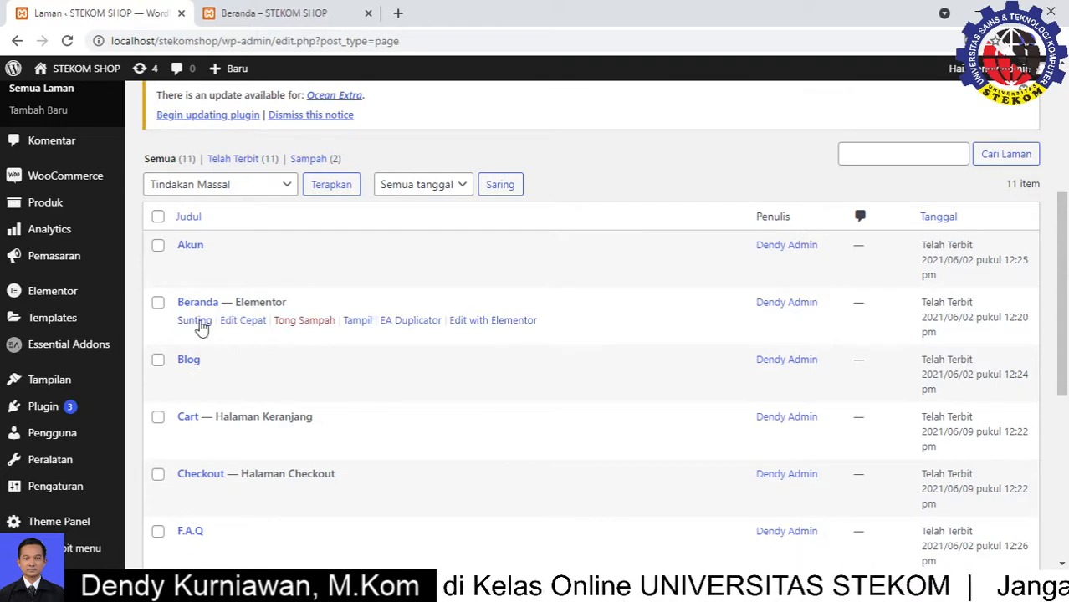
pyautogui.click(201, 326)
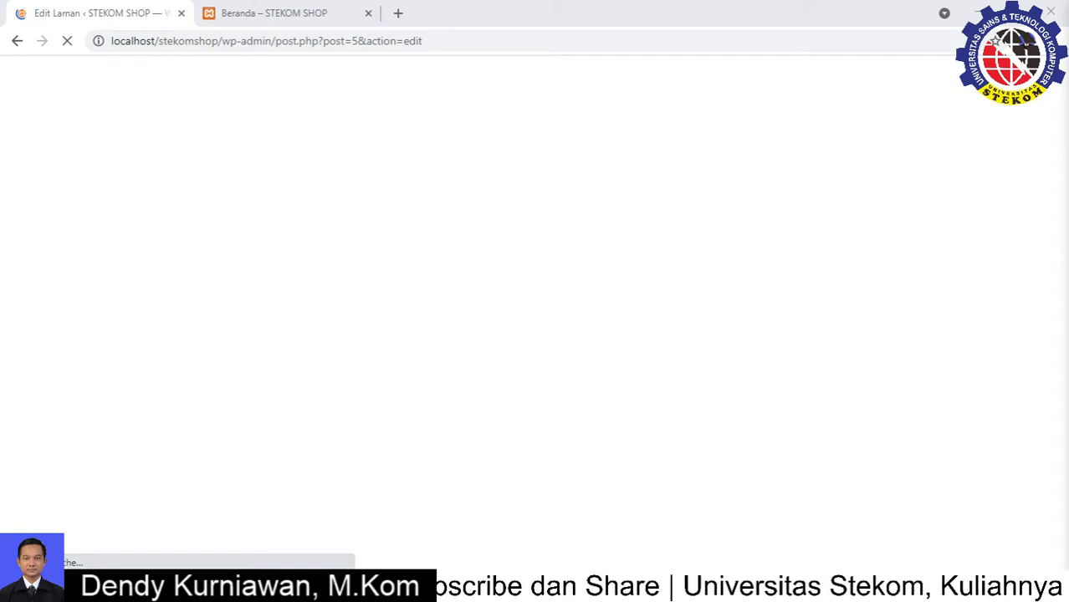
# Switch to the live STEKOM SHOP Beranda homepage with the 'Selamat Datang di Stekom Shop' hero
pyautogui.click(311, 26)
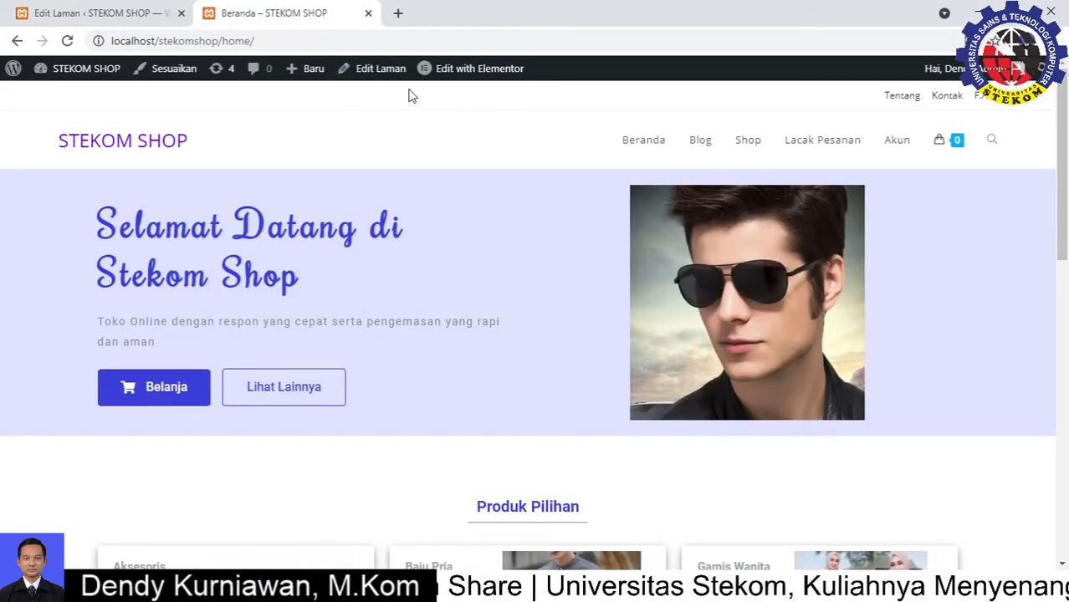
# Return to the Beranda page editor tab and launch Edit with Elementor
pyautogui.scroll(-10, 504, 317)
pyautogui.scroll(2, 497, 306)
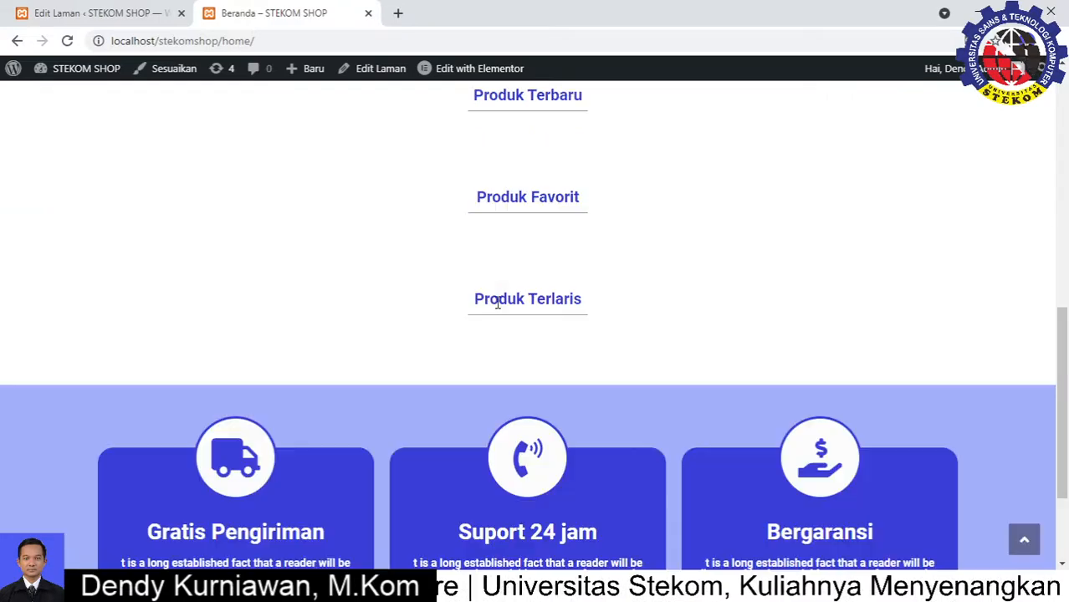
pyautogui.scroll(2, 572, 293)
pyautogui.scroll(-2, 502, 338)
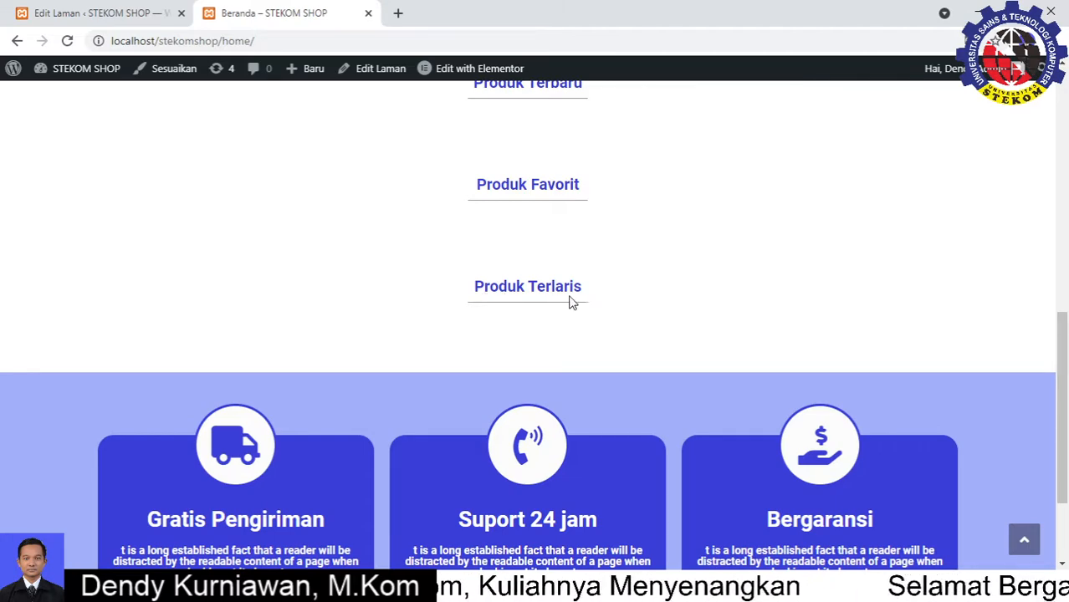
pyautogui.click(109, 12)
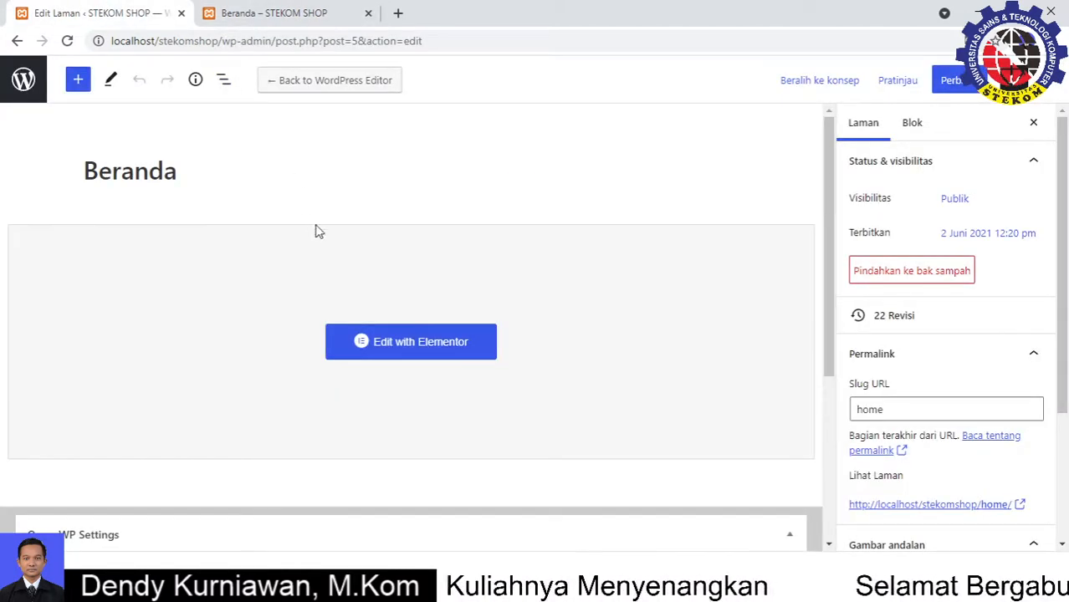
pyautogui.click(398, 347)
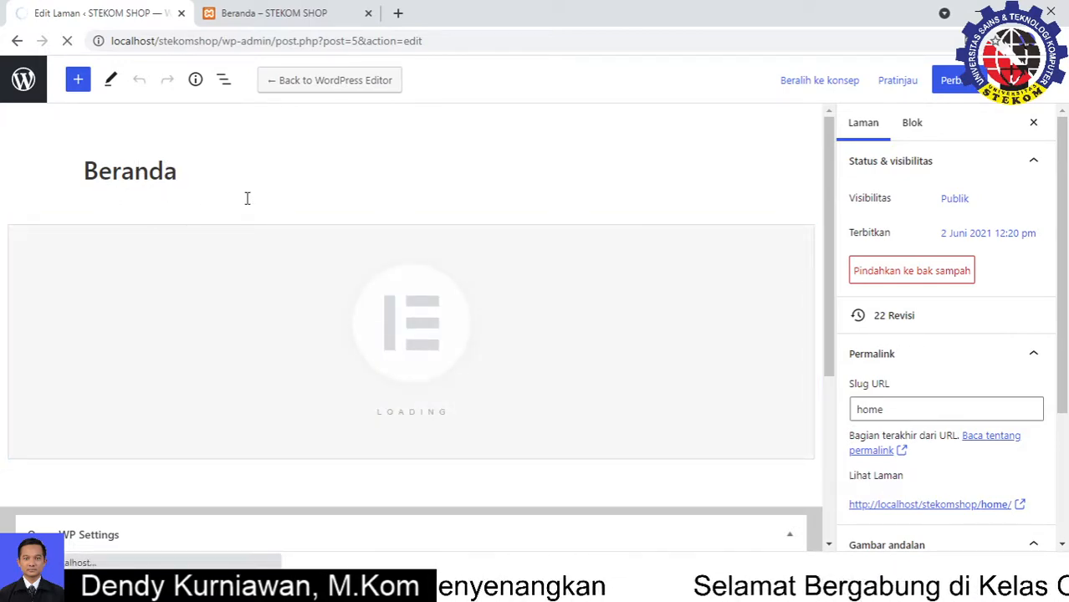
# Switch to the Elementor | Beranda tab and let the editor finish loading
pyautogui.scroll(6, 521, 295)
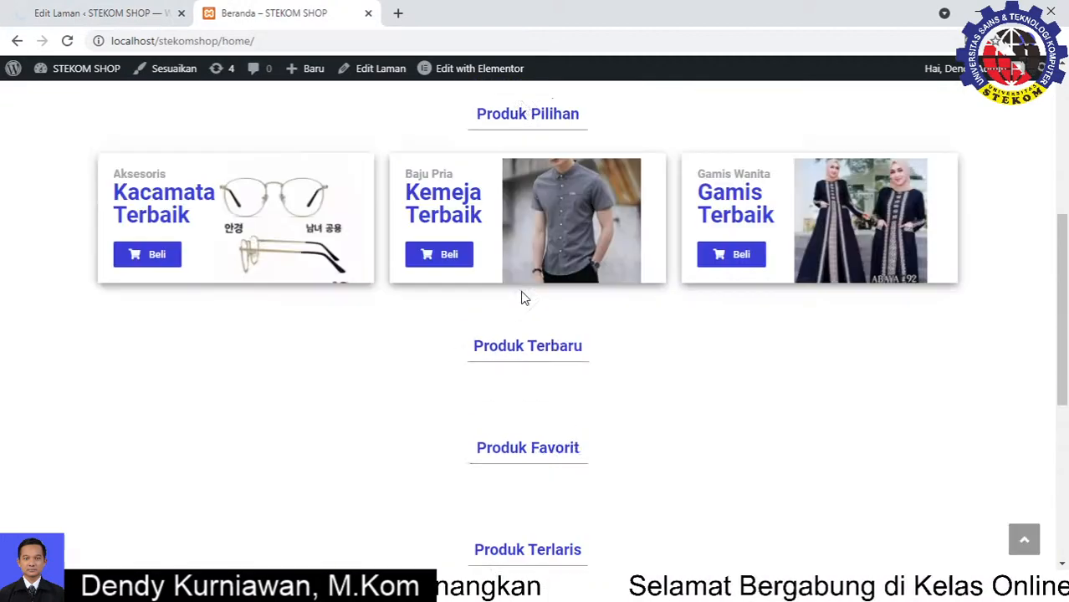
pyautogui.scroll(-6, 521, 294)
pyautogui.scroll(-2, 520, 298)
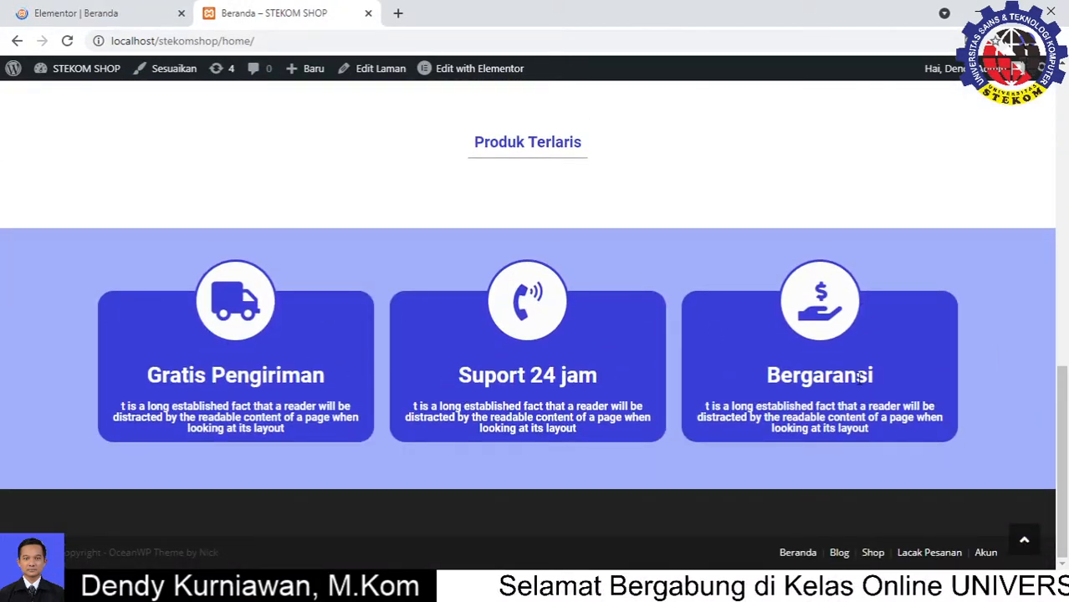
pyautogui.click(70, 15)
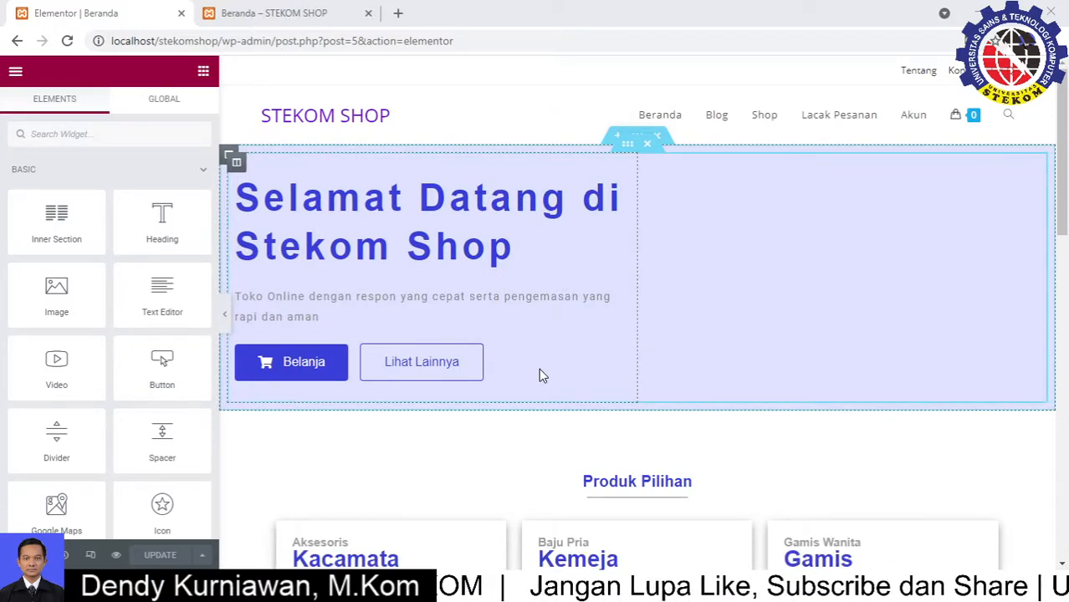
pyautogui.scroll(-5, 539, 376)
pyautogui.scroll(3, 539, 376)
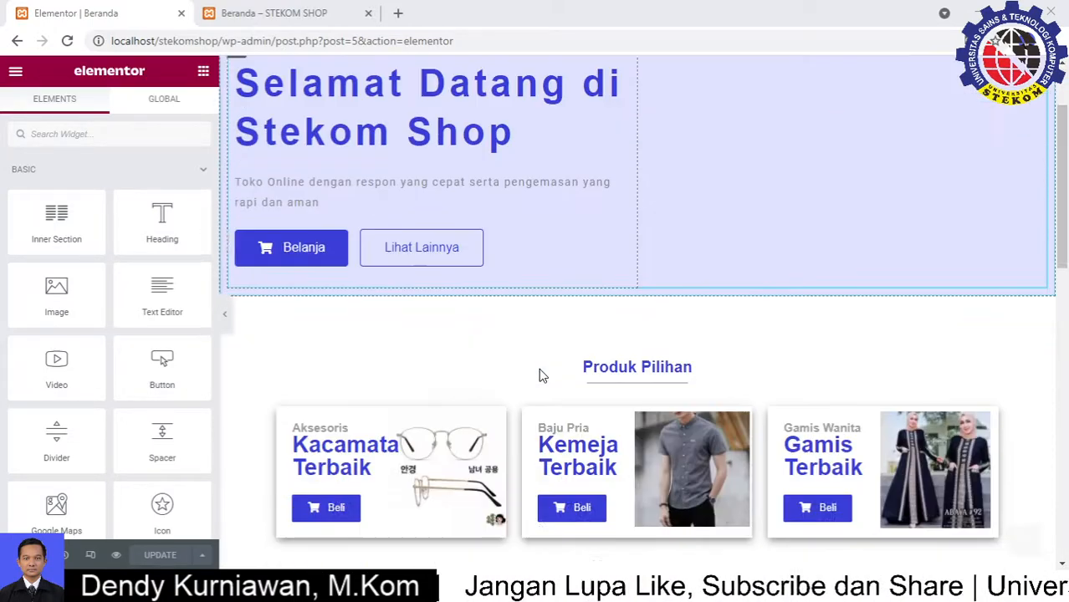
pyautogui.scroll(-2, 540, 376)
pyautogui.scroll(-5, 539, 375)
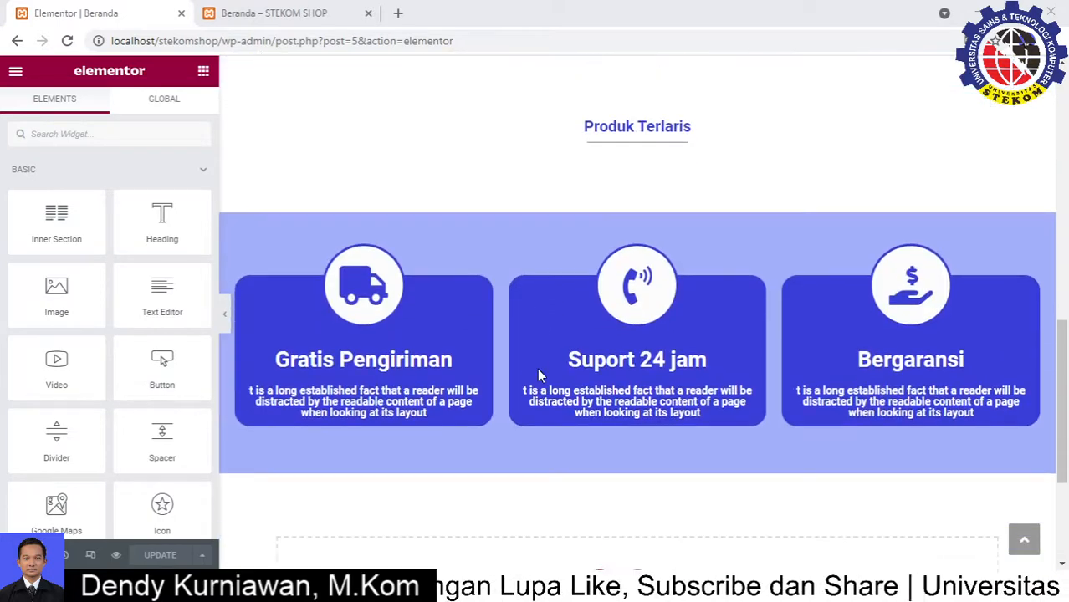
pyautogui.scroll(2, 666, 348)
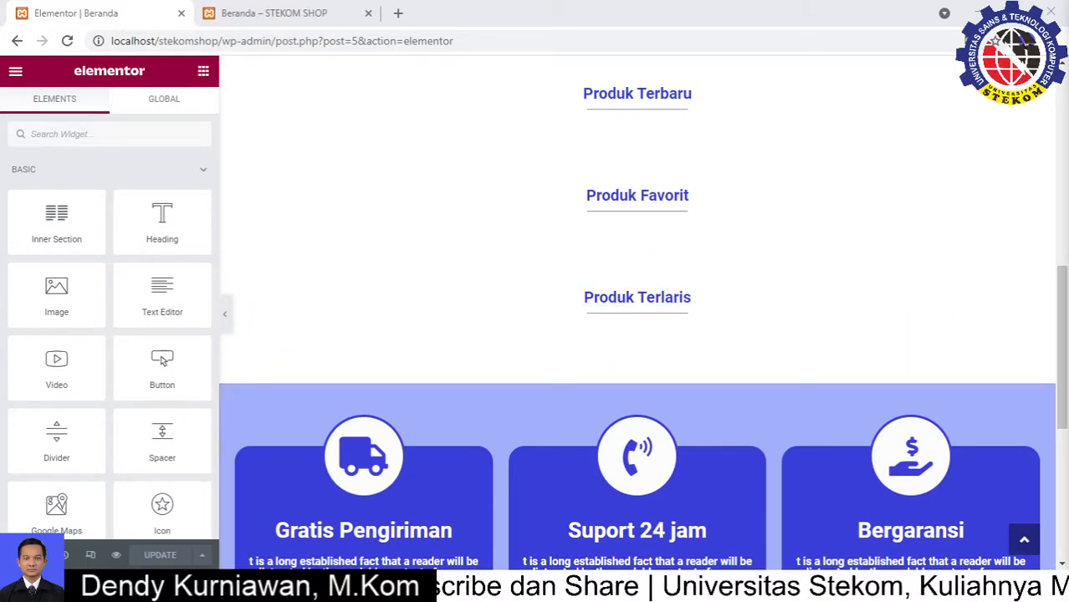
# Duplicate the divider under Produk Terlaris, then delete the extra copy
pyautogui.rightClick(645, 306)
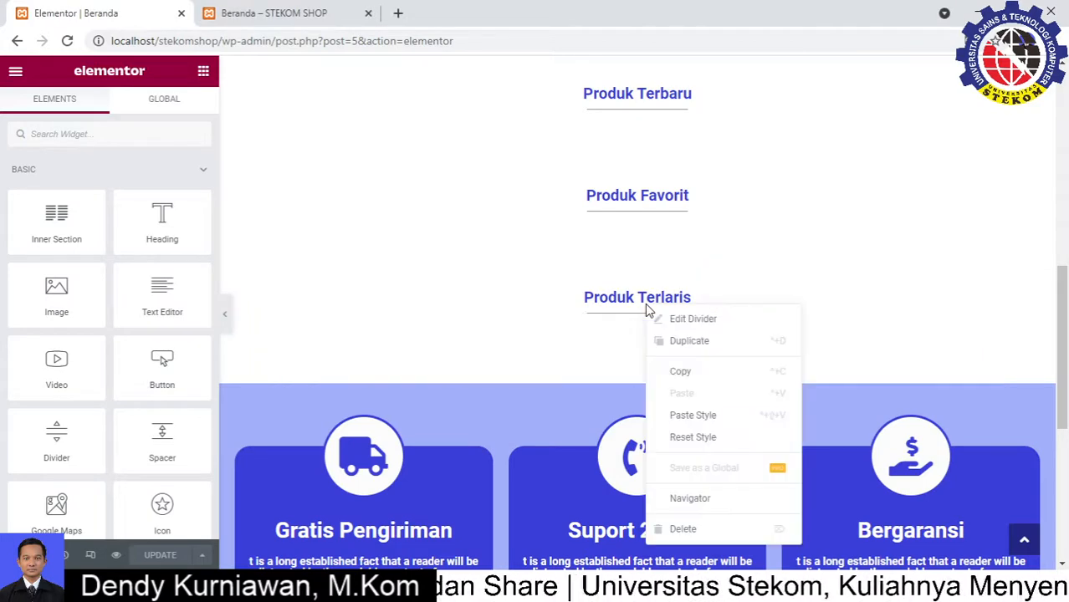
pyautogui.click(689, 349)
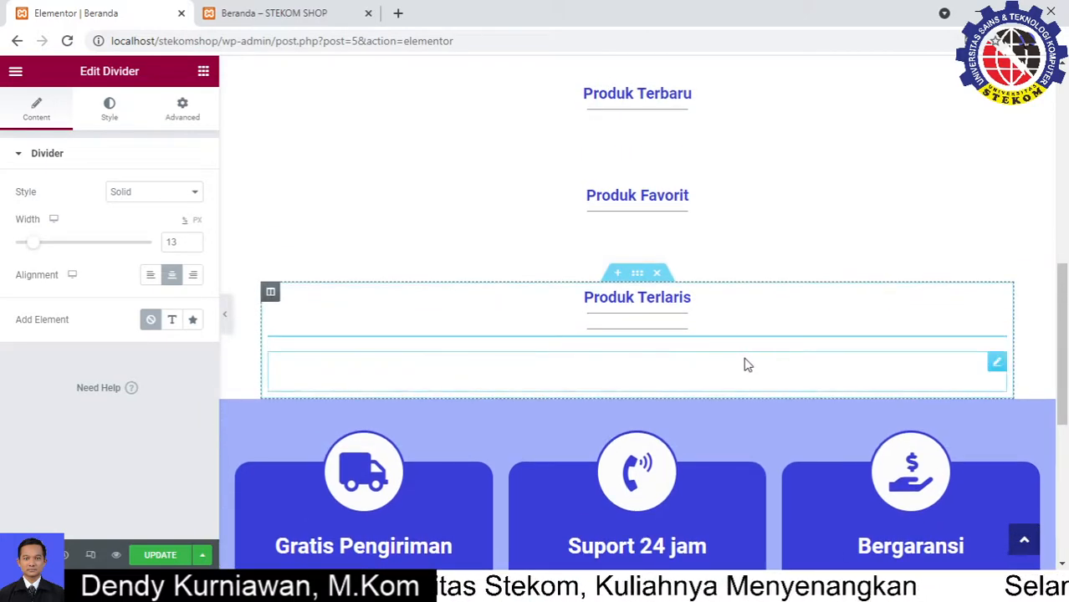
pyautogui.press('Delete')
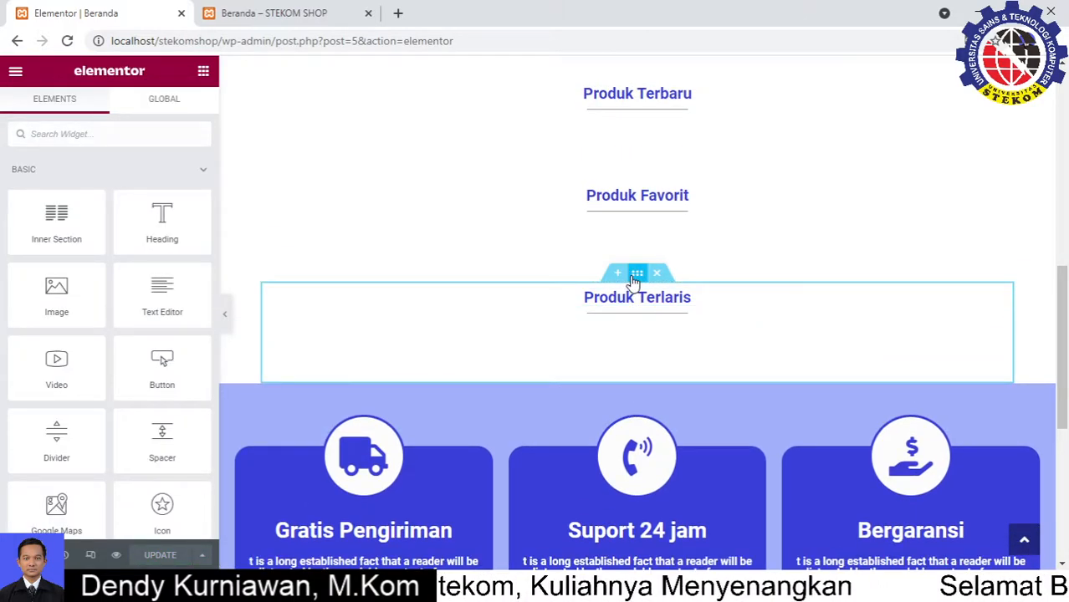
# Duplicate the Produk Terlaris section and retitle the copy's heading 'BLOG & BERITA'
pyautogui.rightClick(634, 283)
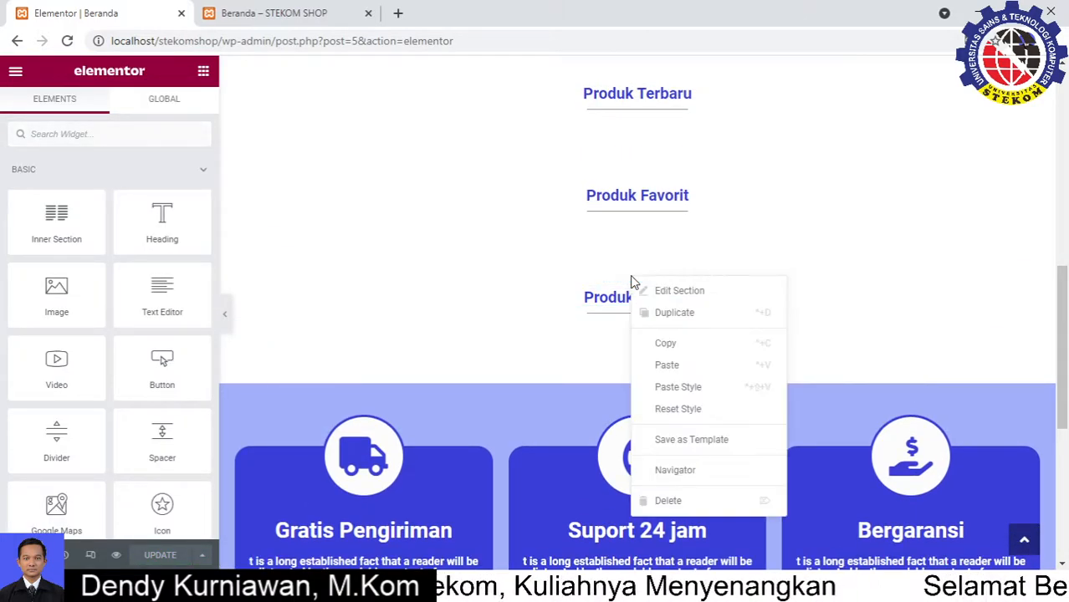
pyautogui.click(680, 314)
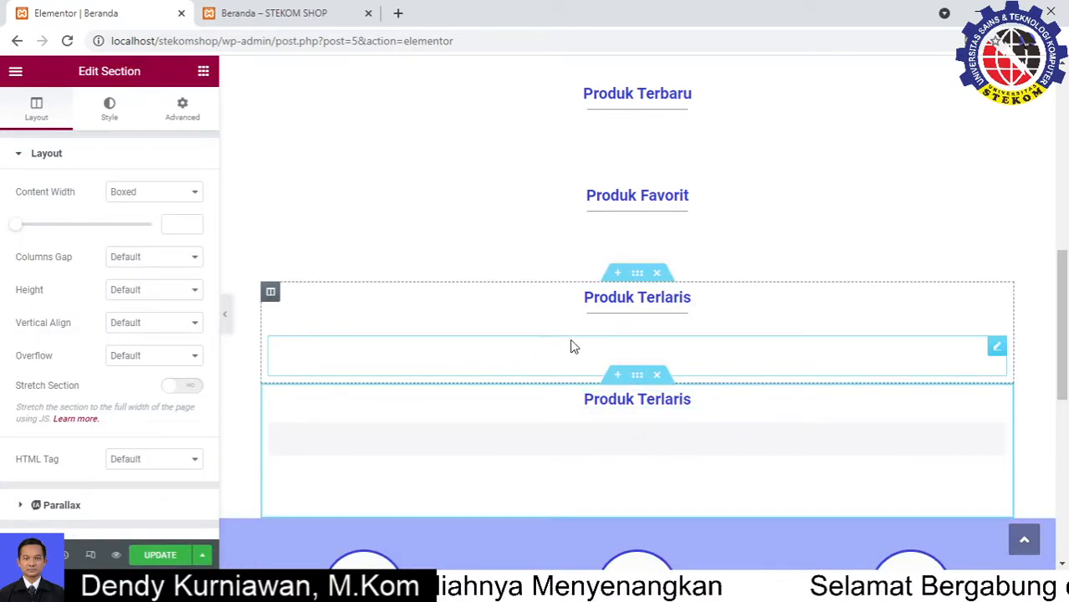
pyautogui.click(686, 400)
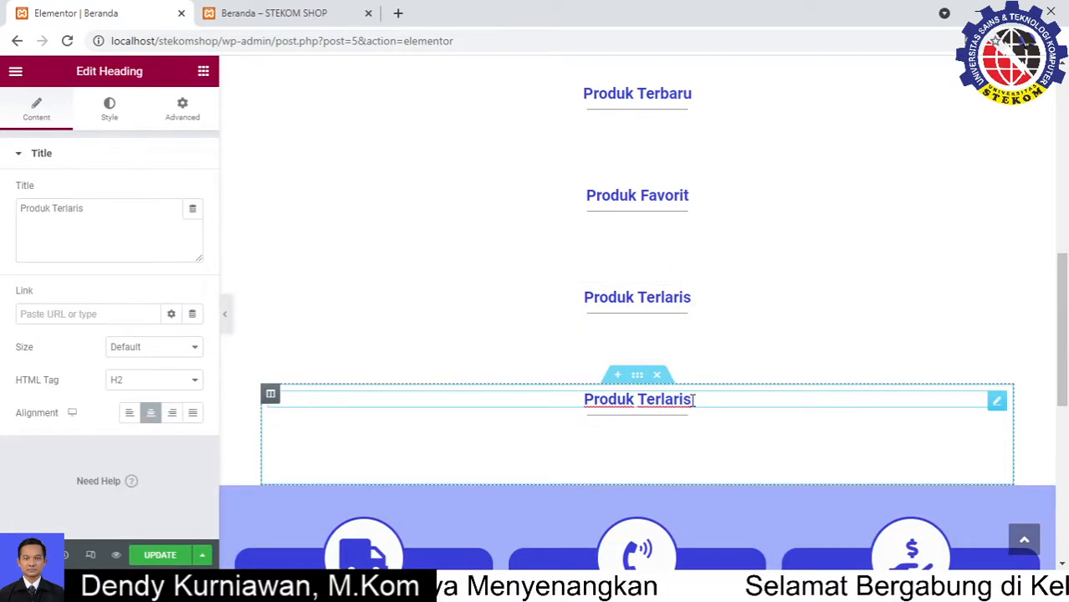
pyautogui.moveTo(106, 244); pyautogui.dragTo(4, 224)
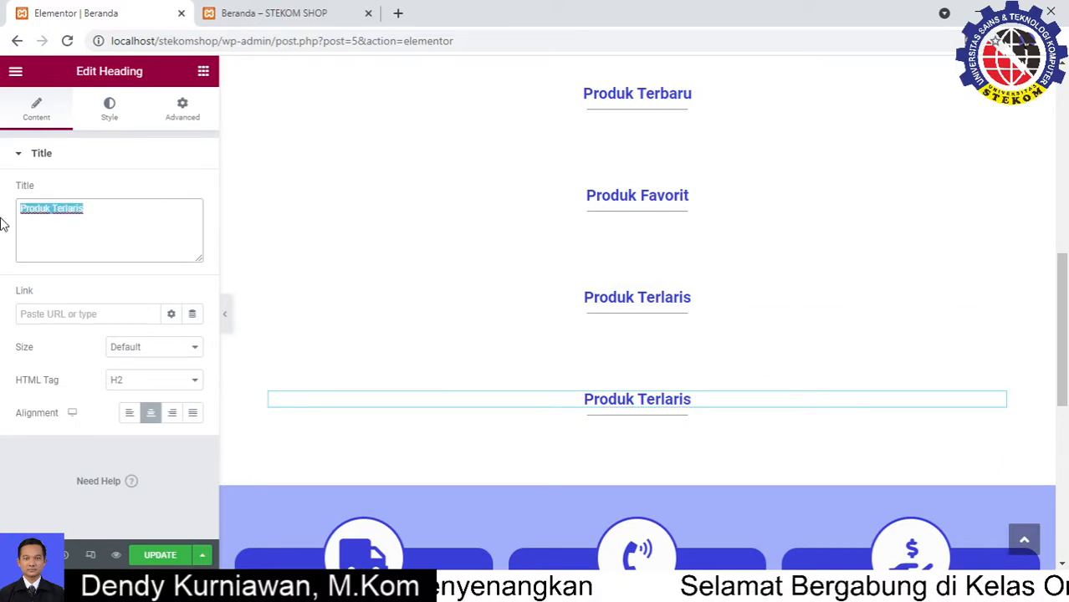
pyautogui.write('BLOG')
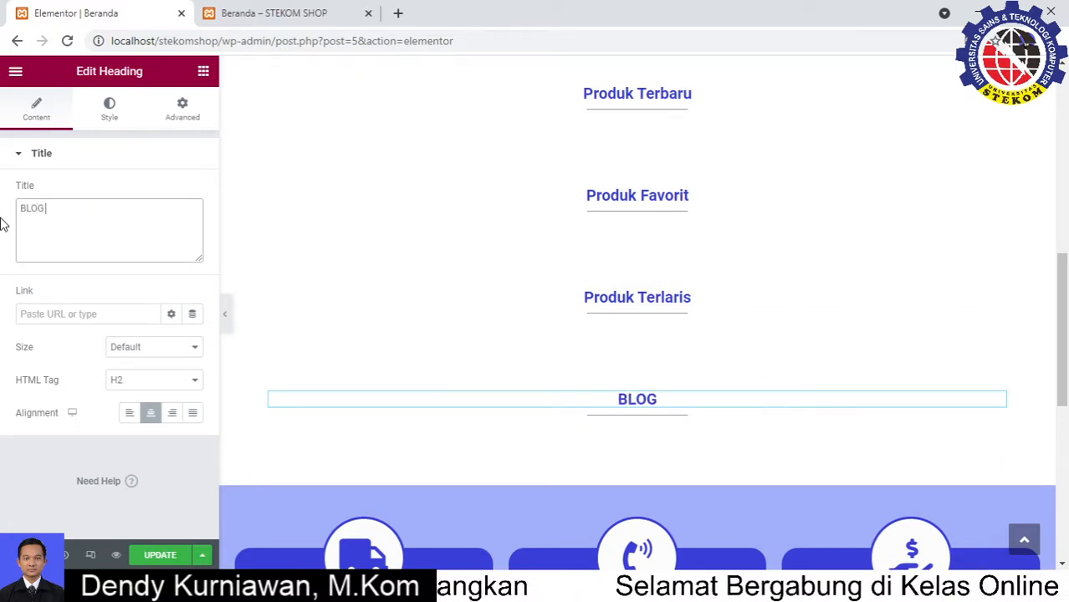
pyautogui.write(' & BERITA')
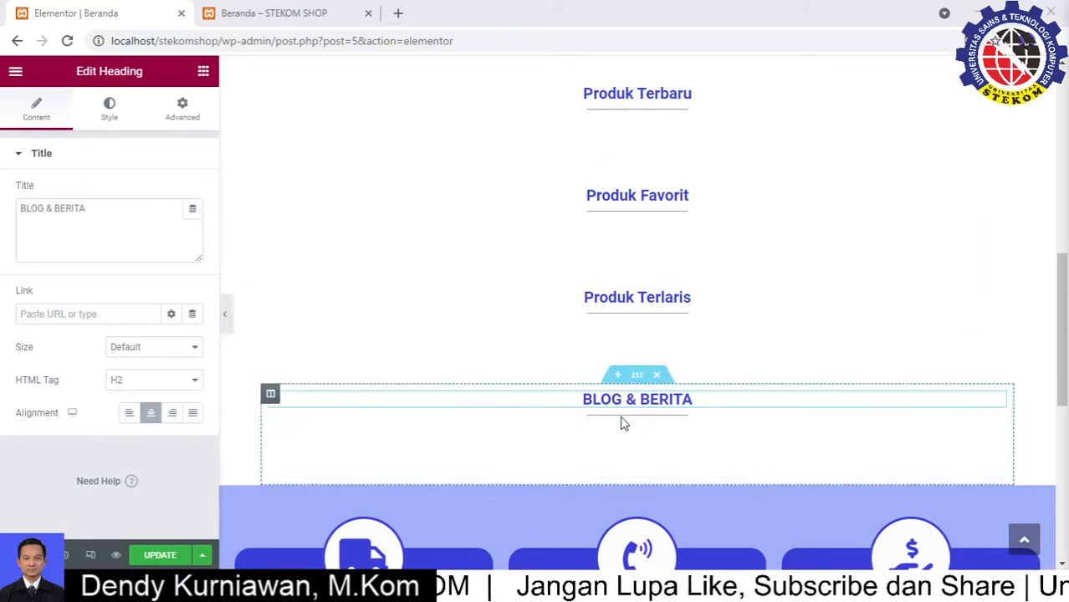
pyautogui.click(204, 73)
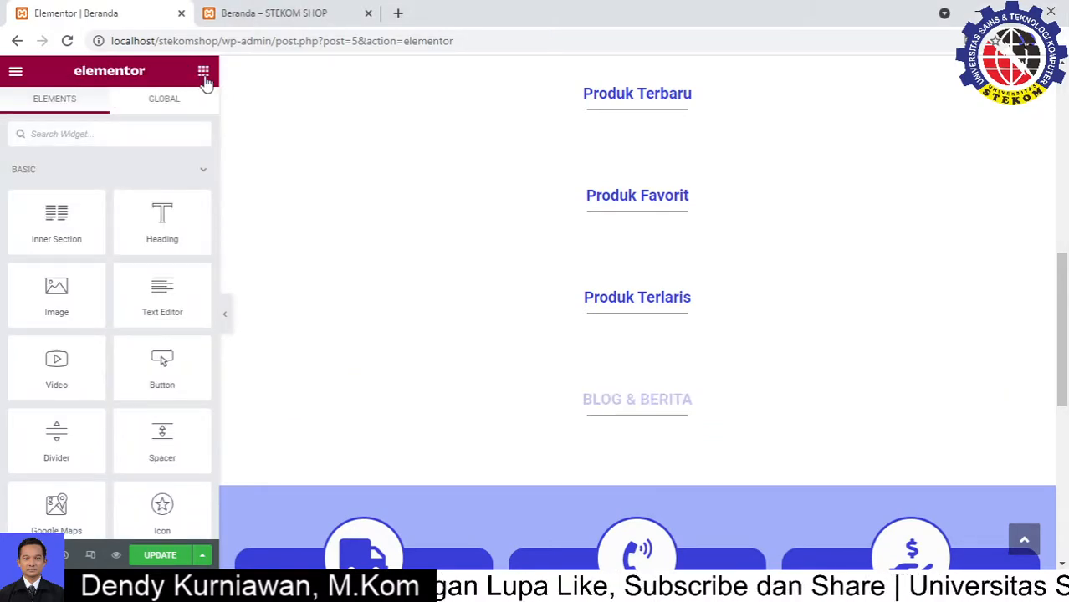
# Drag the Essential Addons Post Grid widget under the BLOG & BERITA heading
pyautogui.scroll(-3, 152, 295)
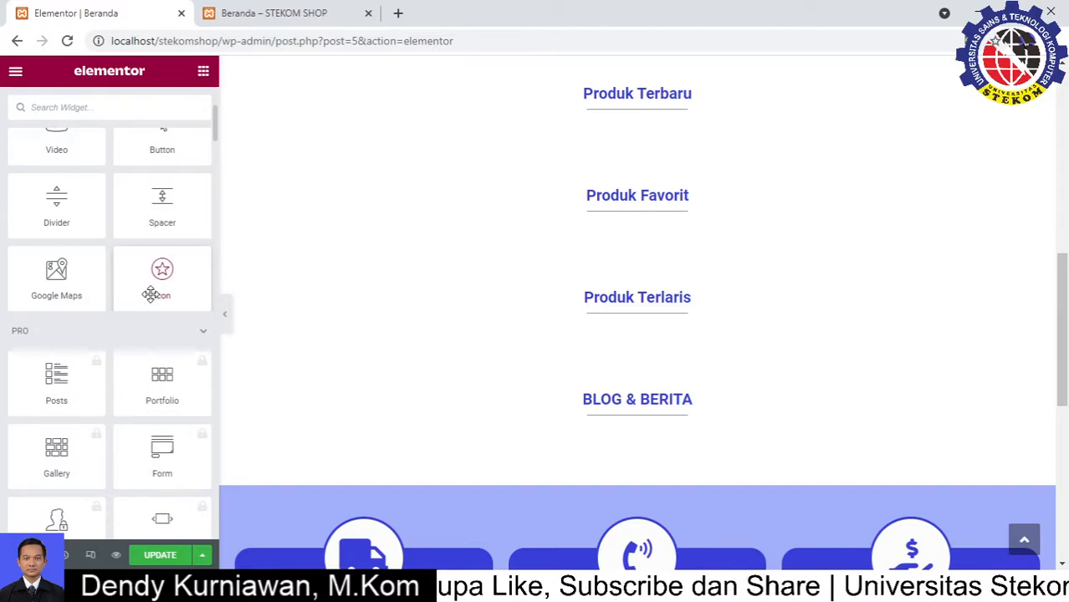
pyautogui.scroll(-15, 153, 294)
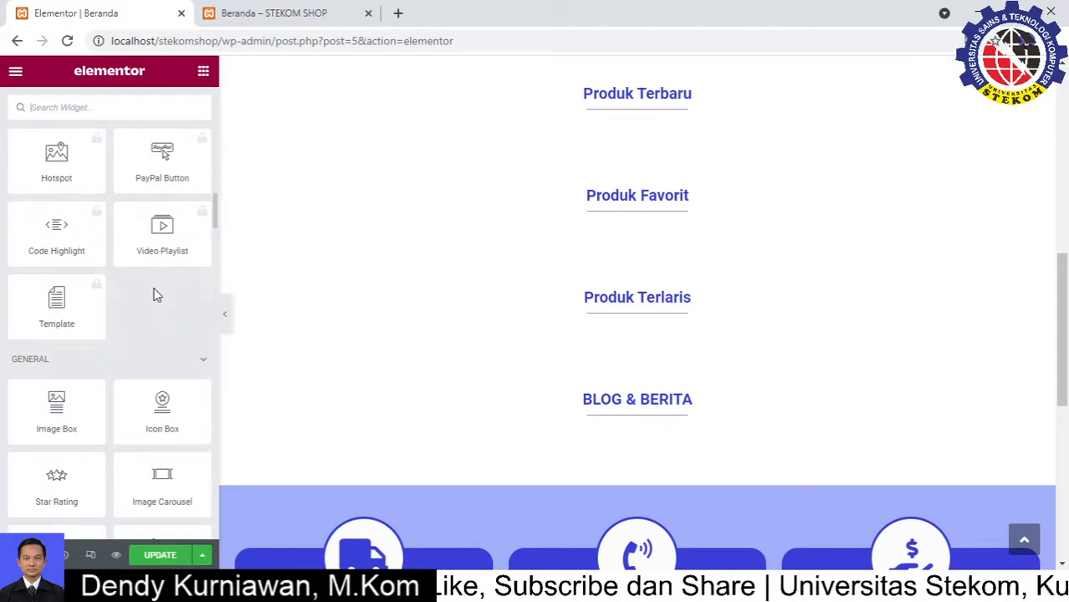
pyautogui.scroll(-2, 156, 295)
pyautogui.scroll(-2, 84, 352)
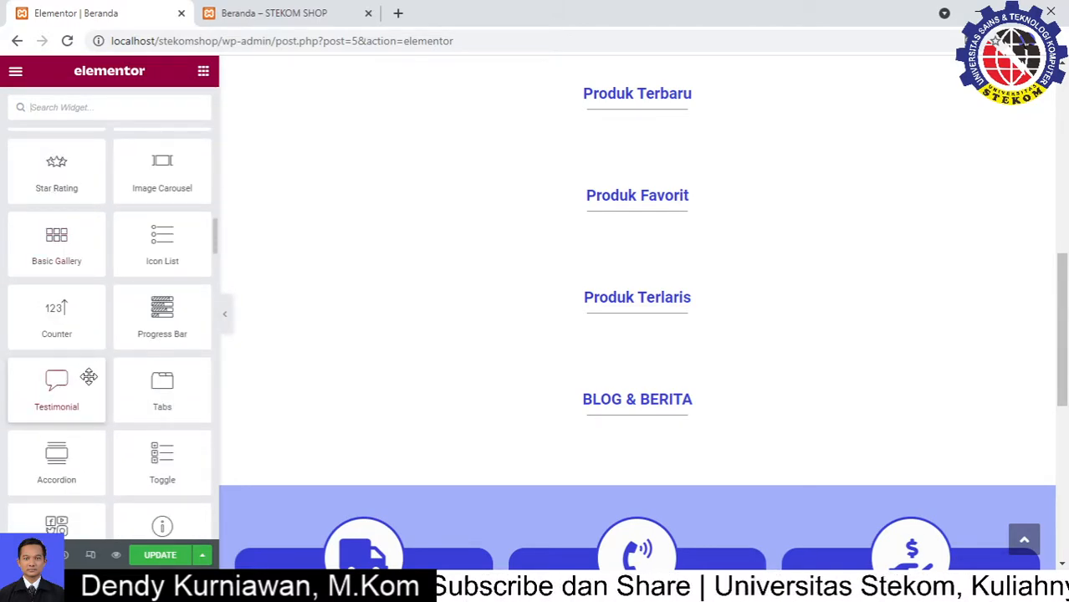
pyautogui.scroll(-5, 89, 378)
pyautogui.scroll(-1, 113, 343)
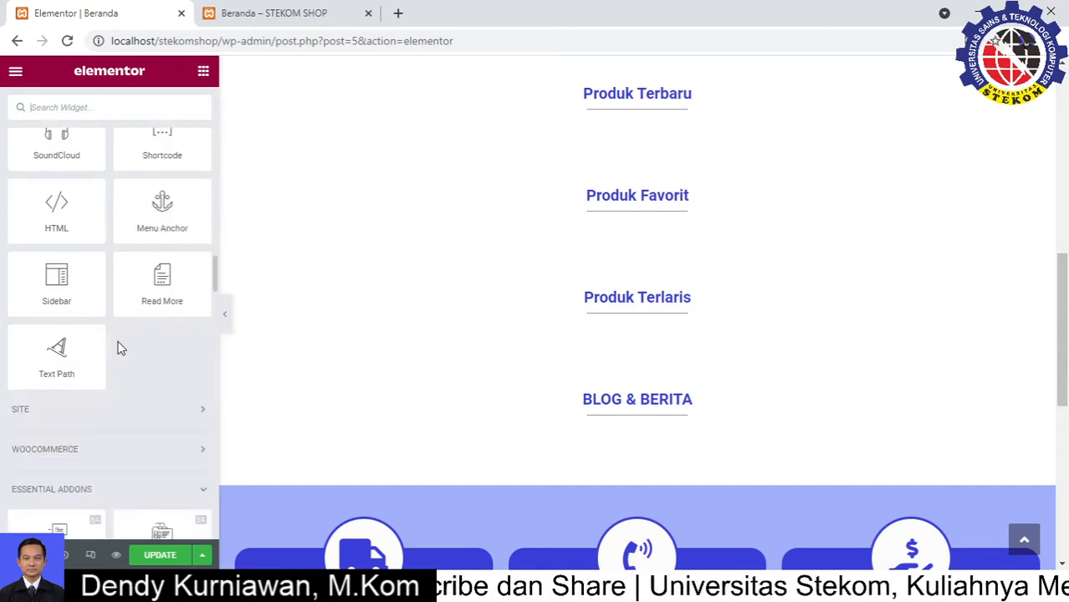
pyautogui.scroll(-2, 153, 412)
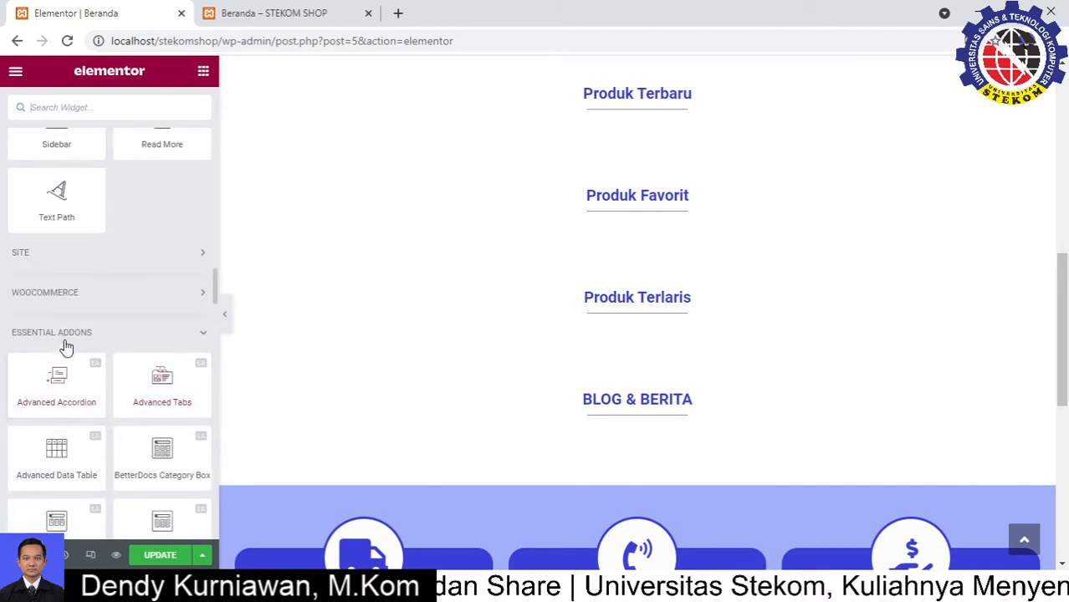
pyautogui.scroll(-2, 71, 347)
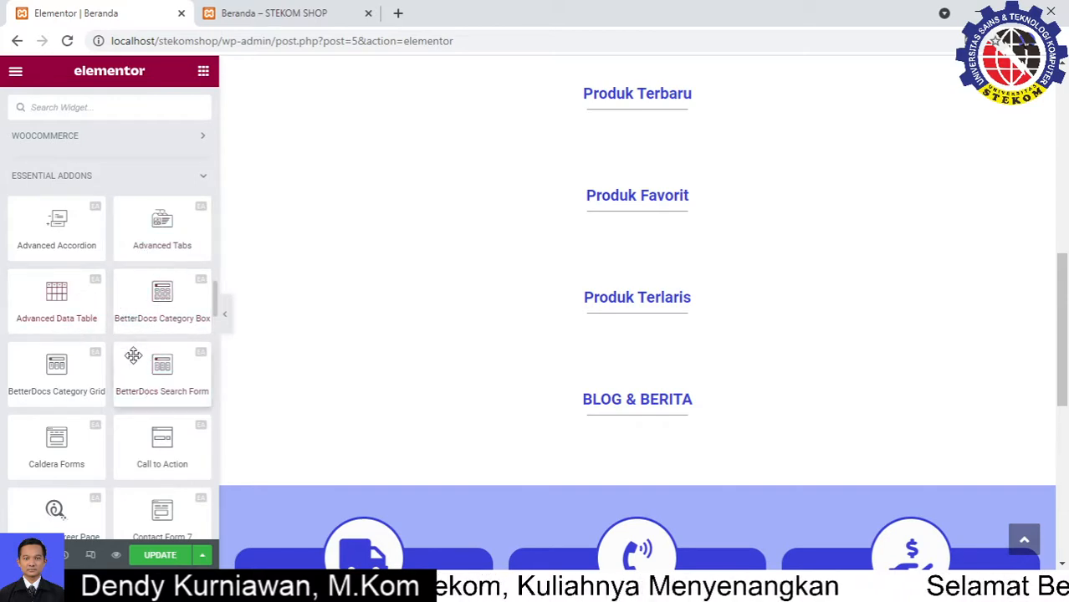
pyautogui.scroll(-1, 134, 343)
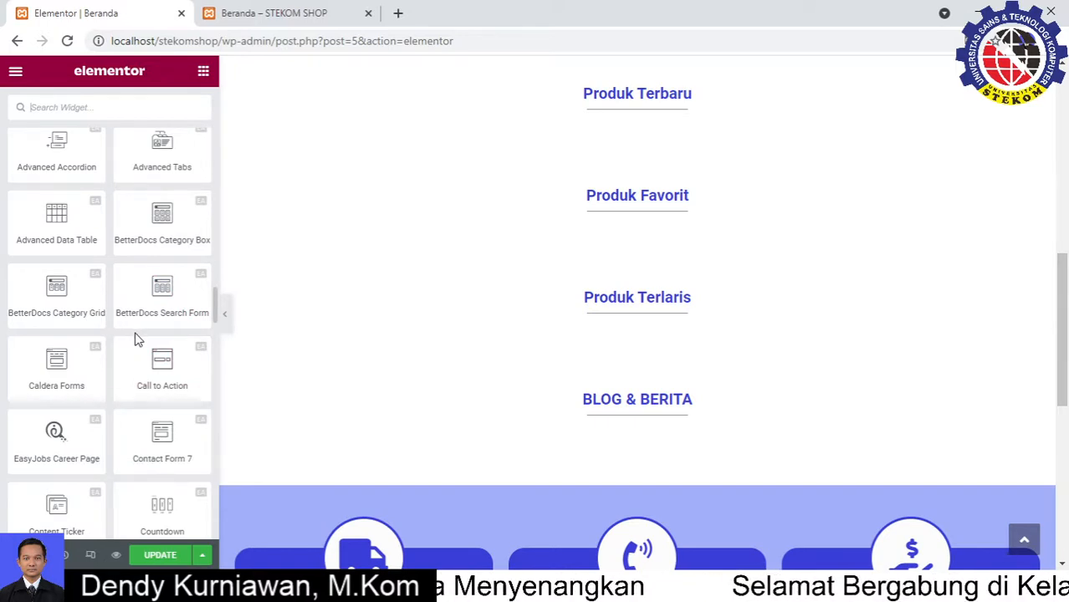
pyautogui.scroll(-6, 138, 339)
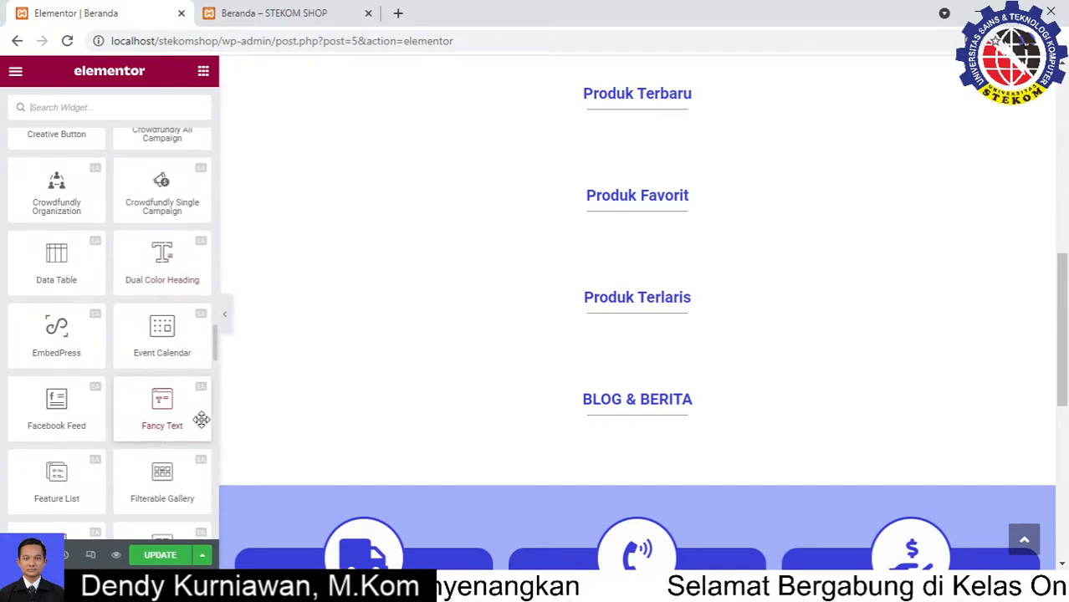
pyautogui.scroll(-3, 137, 415)
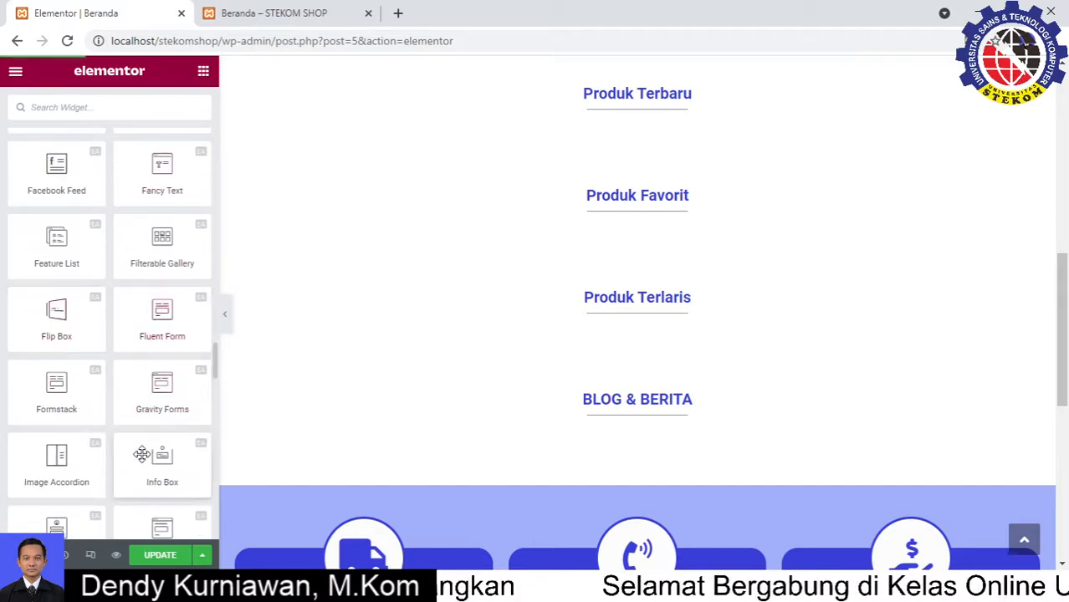
pyautogui.scroll(-3, 142, 454)
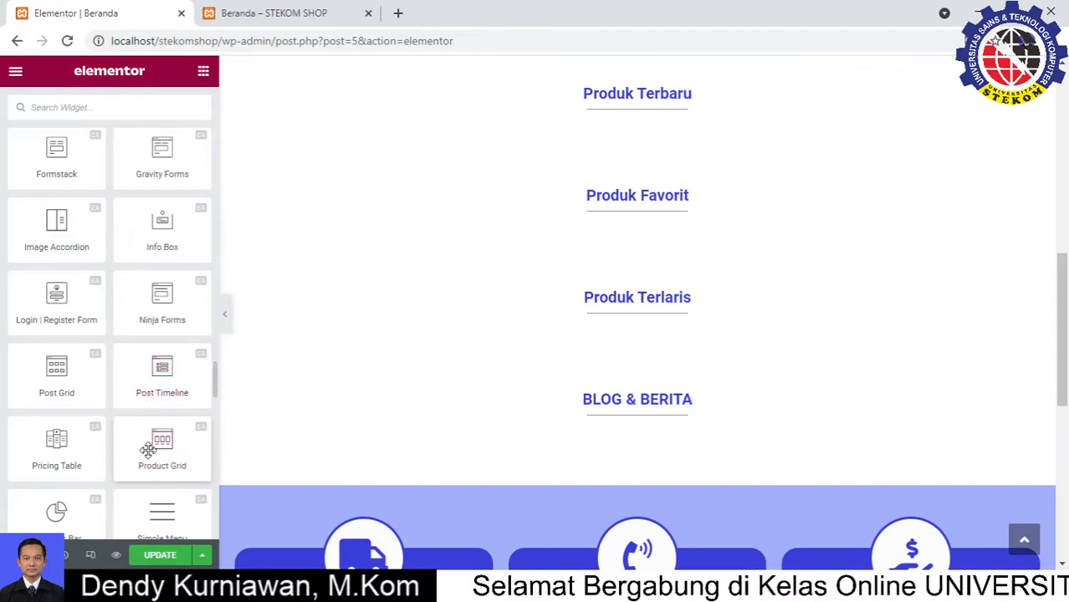
pyautogui.moveTo(58, 379); pyautogui.dragTo(645, 440)
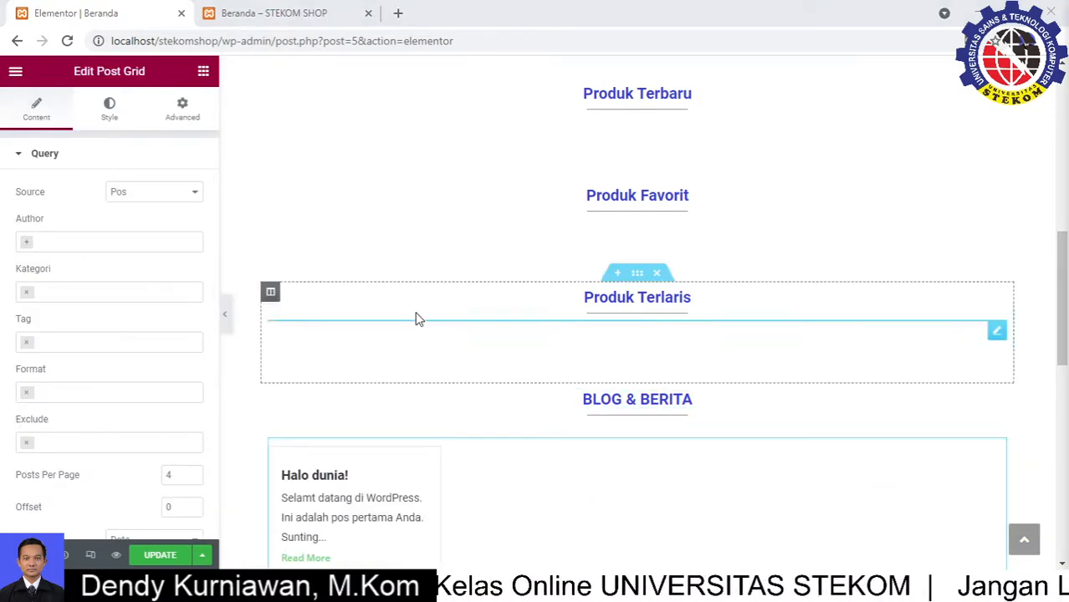
# Keep the Post Grid's Query source set to Pos, then open a new browser tab
pyautogui.scroll(-2, 475, 406)
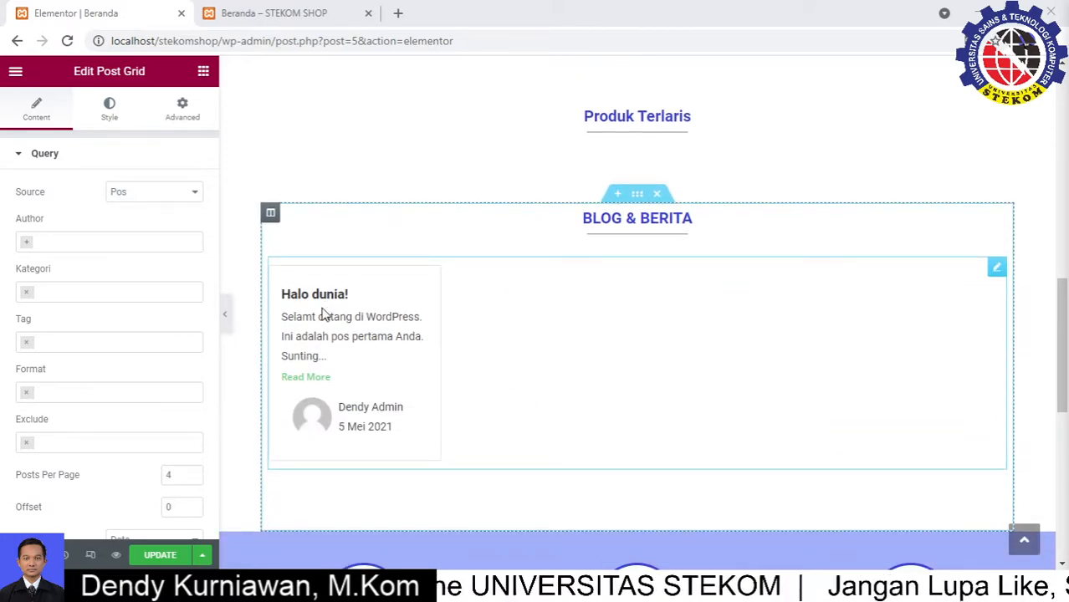
pyautogui.click(136, 197)
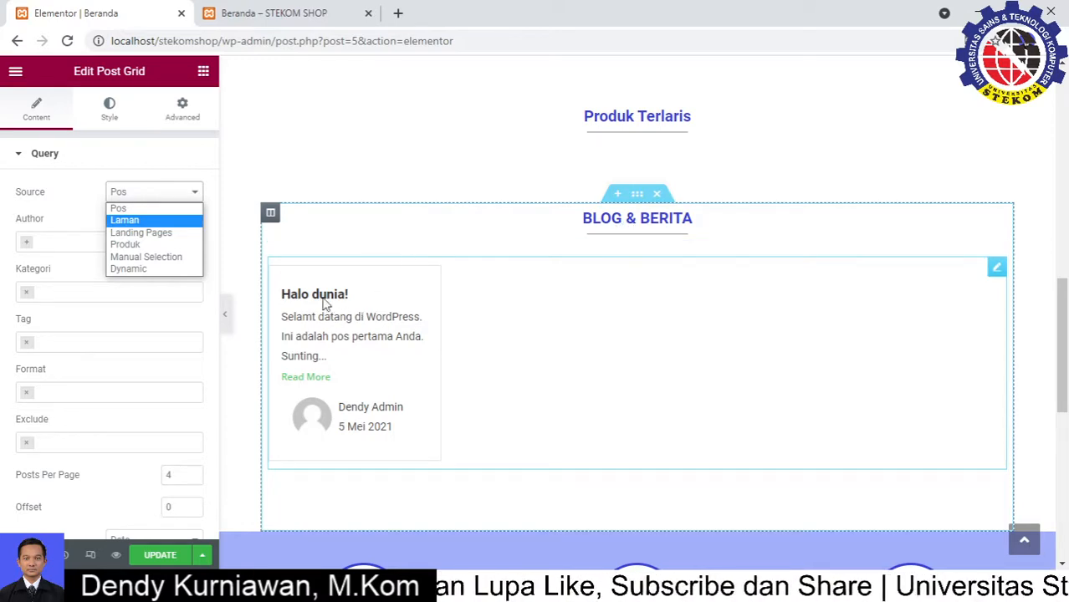
pyautogui.click(107, 192)
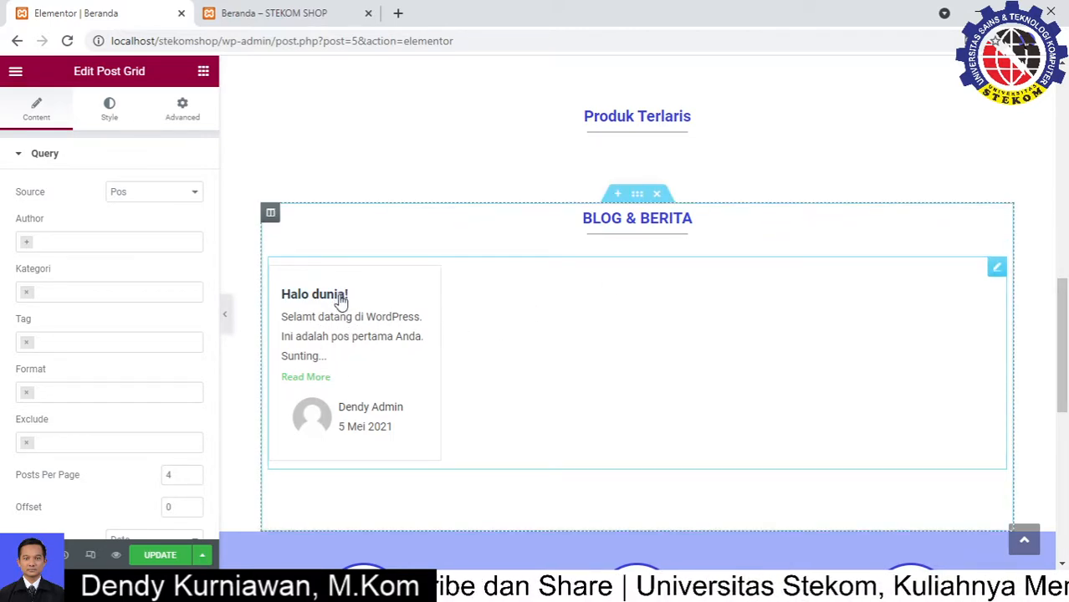
pyautogui.click(399, 14)
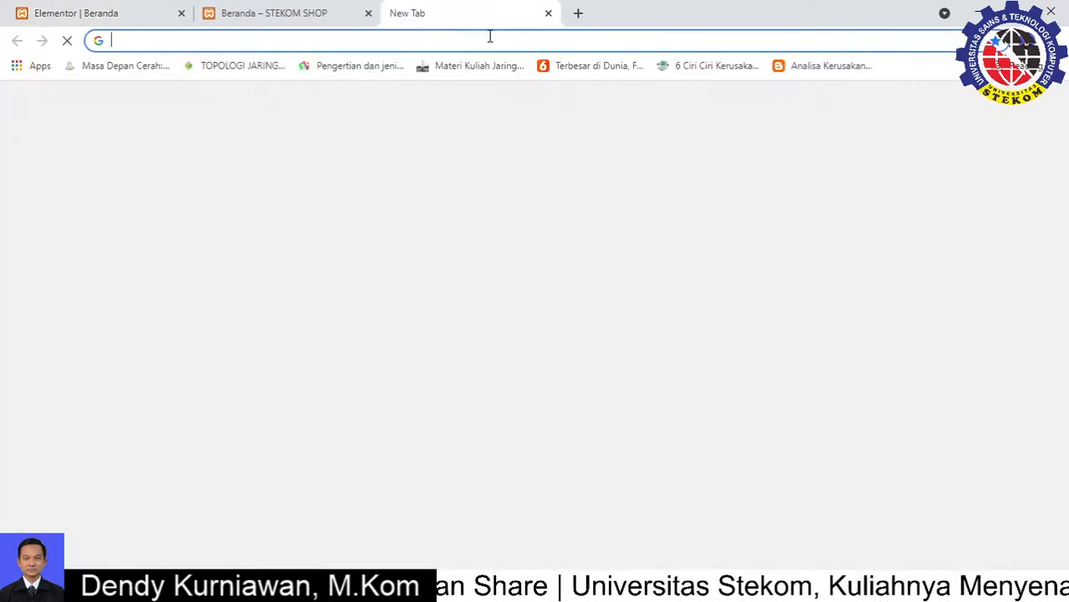
# Go to the localhost/stekomshop wp-admin Pages list in the new tab
pyautogui.write('LOcalhost/')
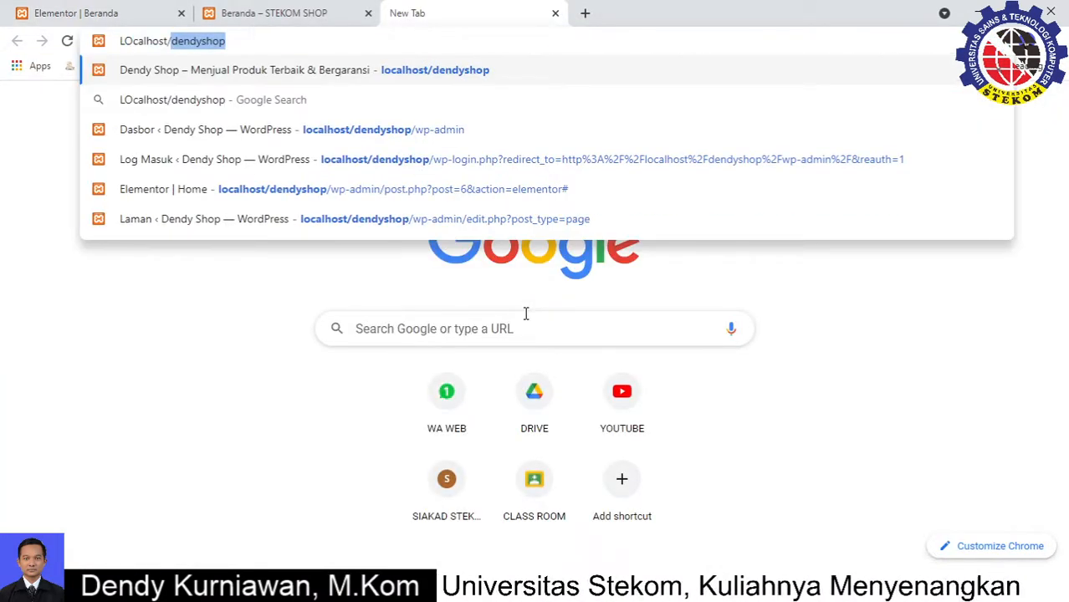
pyautogui.write('s')
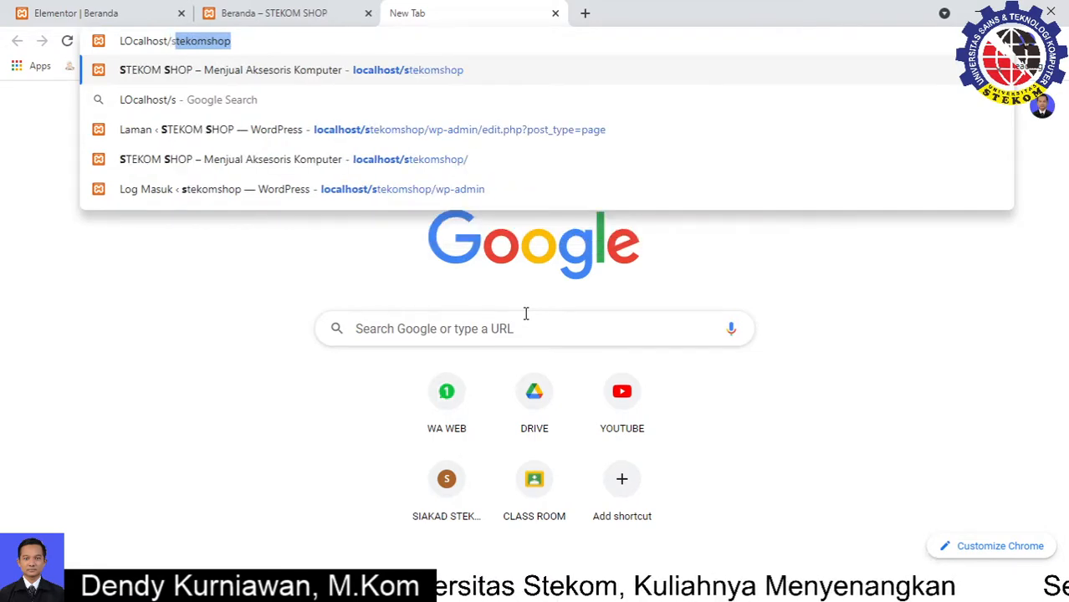
pyautogui.press('Right')
pyautogui.write('/wp-')
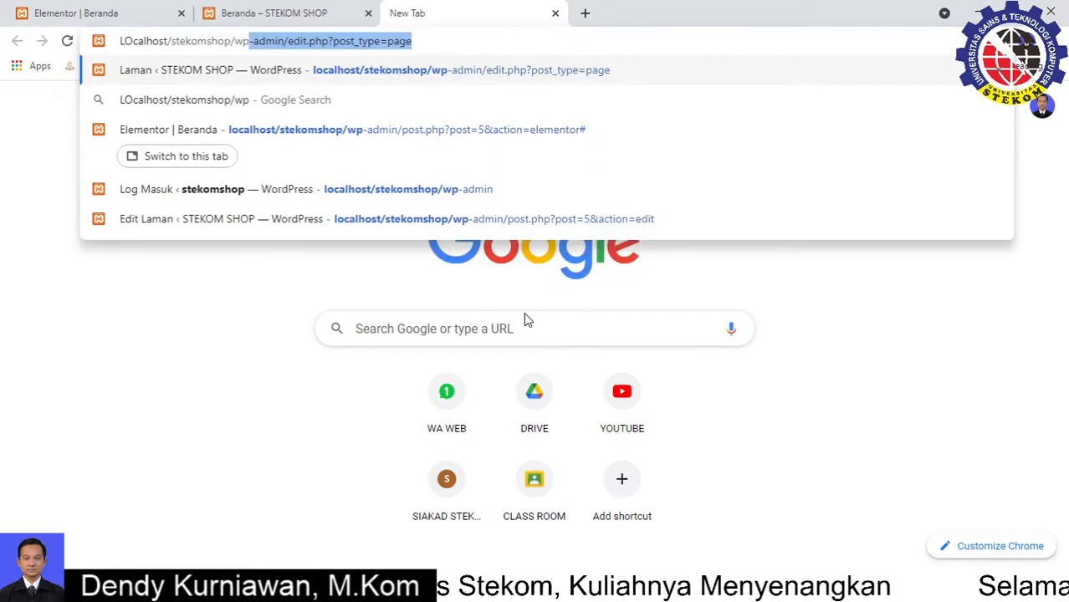
pyautogui.press('Return')
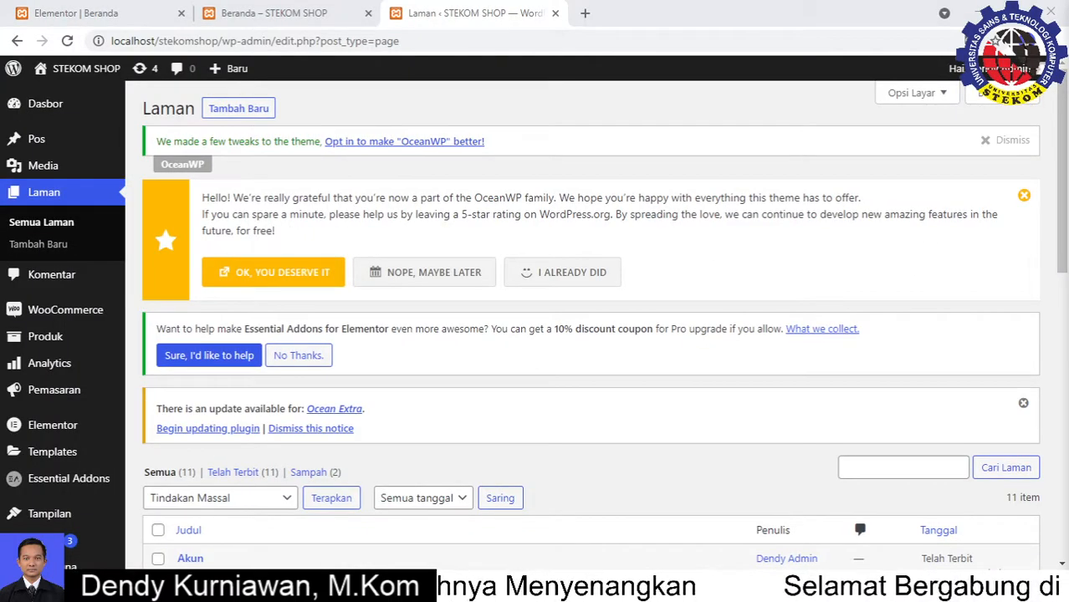
# Open the Halo dunia! post for editing from the Semua Pos list
pyautogui.moveTo(18, 146)
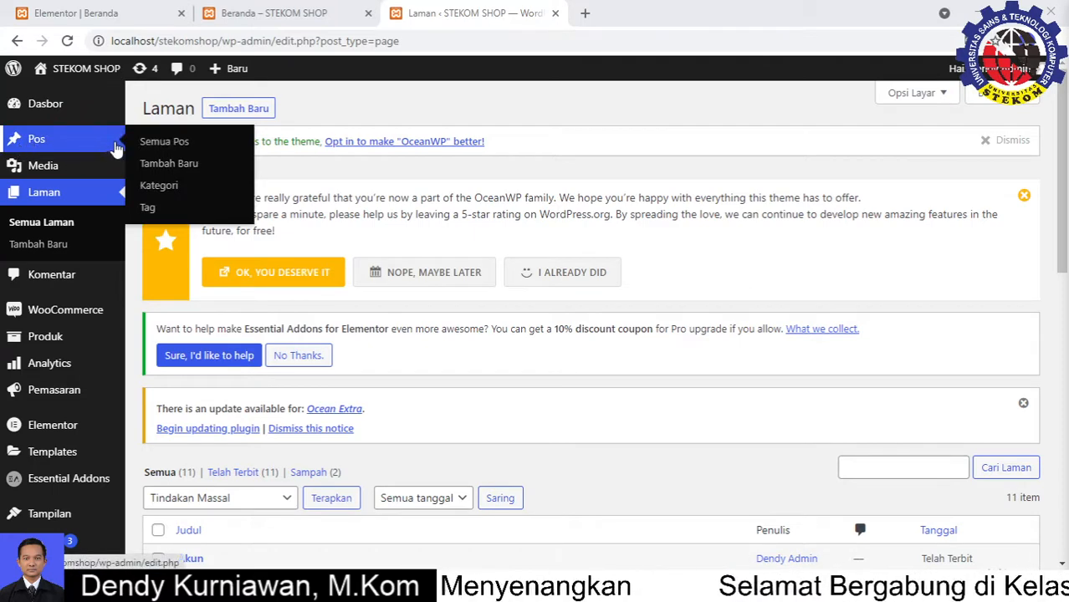
pyautogui.click(151, 148)
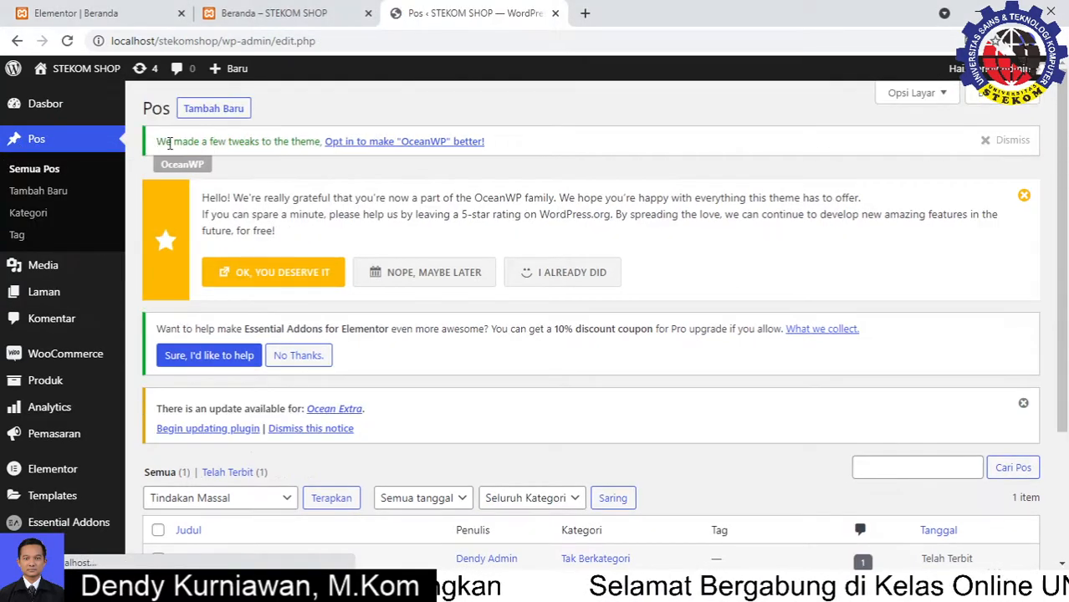
pyautogui.scroll(-3, 397, 307)
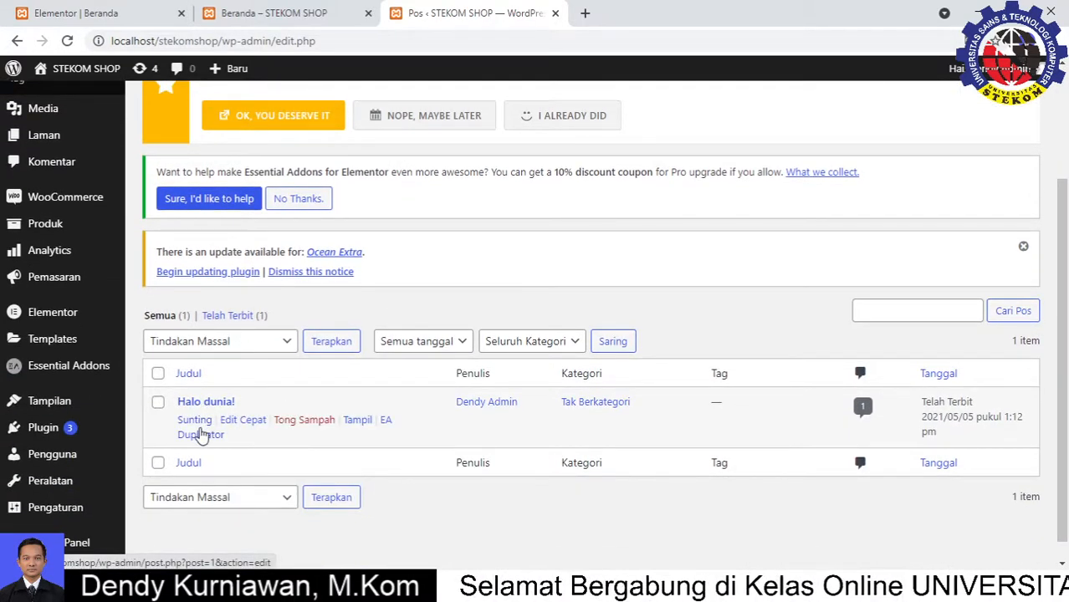
pyautogui.click(196, 420)
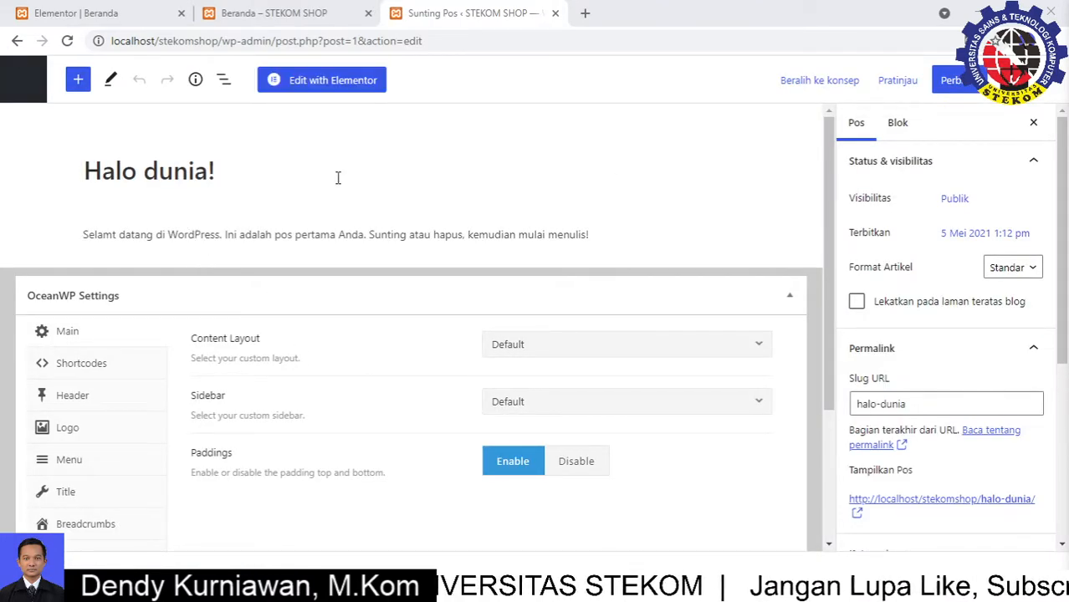
# Set the sunglasses model photo (model.png) as the Halo dunia! post's featured image
pyautogui.click(101, 13)
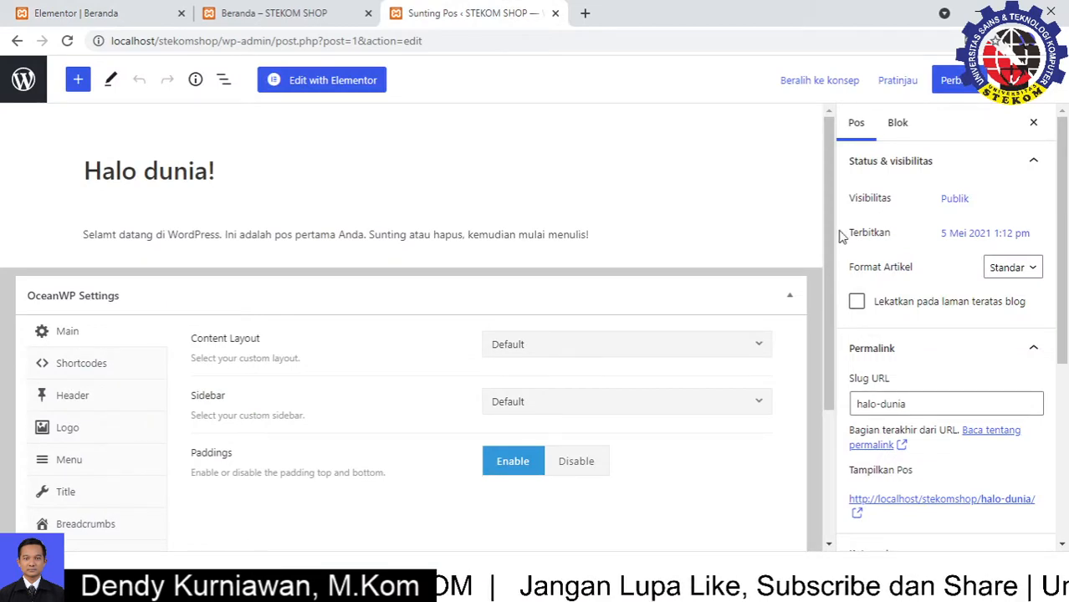
pyautogui.scroll(-3, 874, 382)
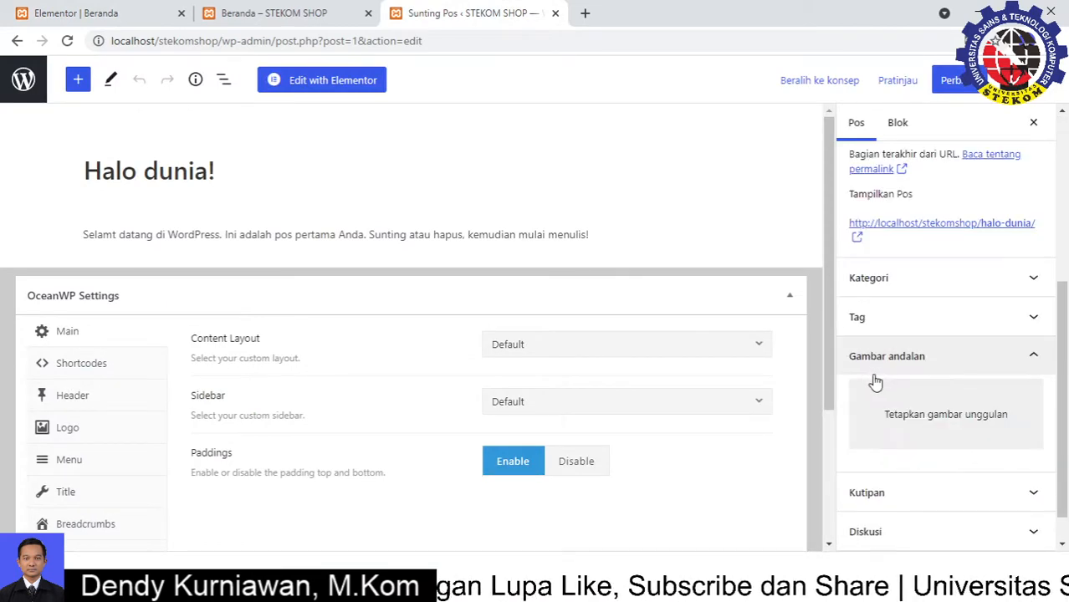
pyautogui.scroll(-1, 873, 382)
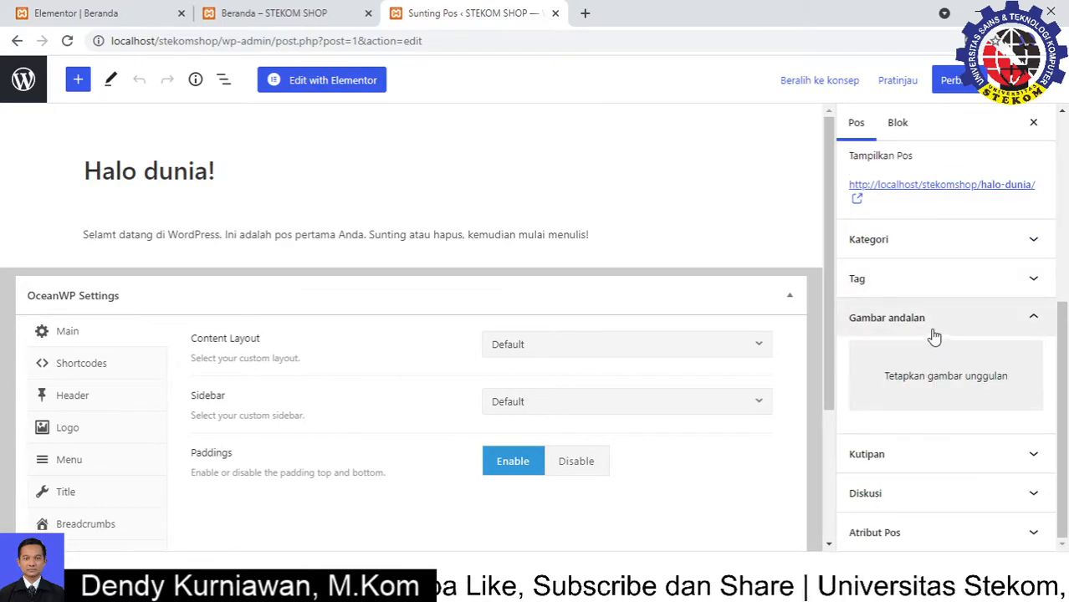
pyautogui.click(946, 376)
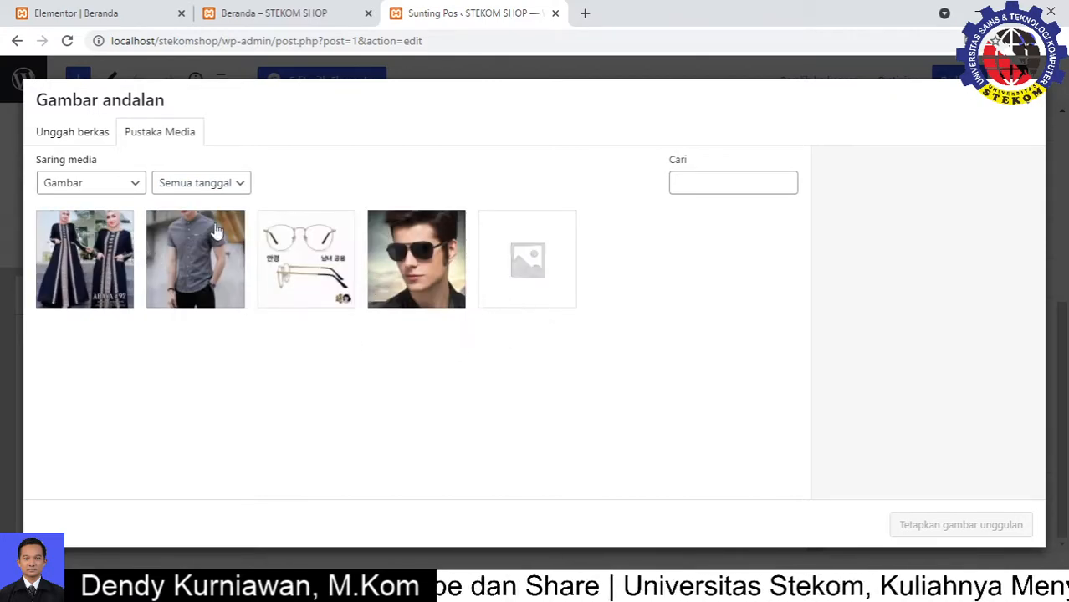
pyautogui.click(73, 136)
pyautogui.click(150, 138)
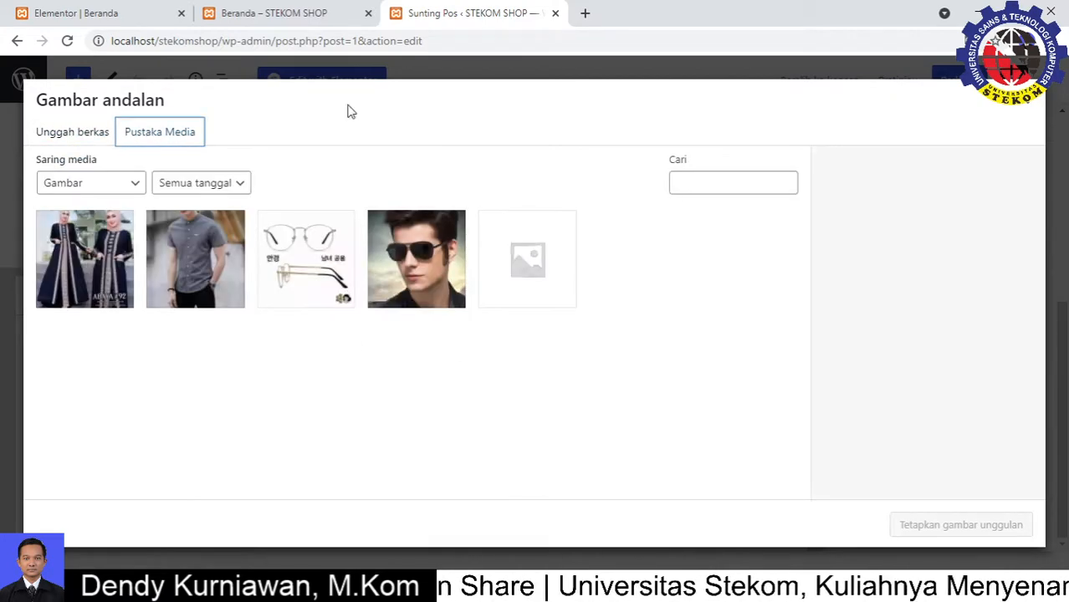
pyautogui.click(441, 273)
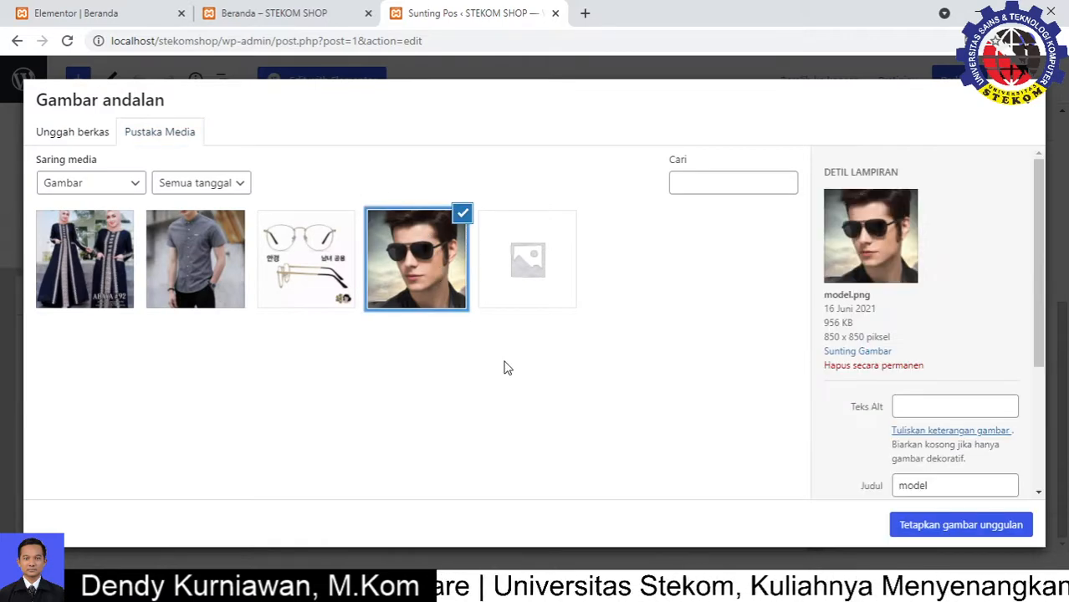
pyautogui.click(963, 523)
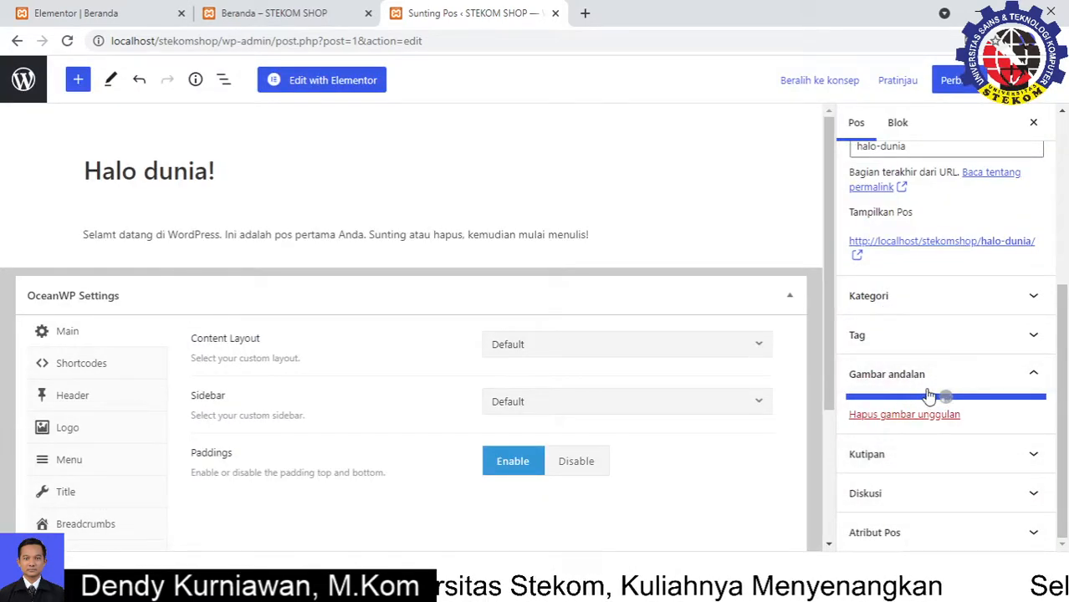
# Update the post with Perbarui and return to the Elementor Beranda editor
pyautogui.scroll(-1, 947, 405)
pyautogui.scroll(-2, 912, 437)
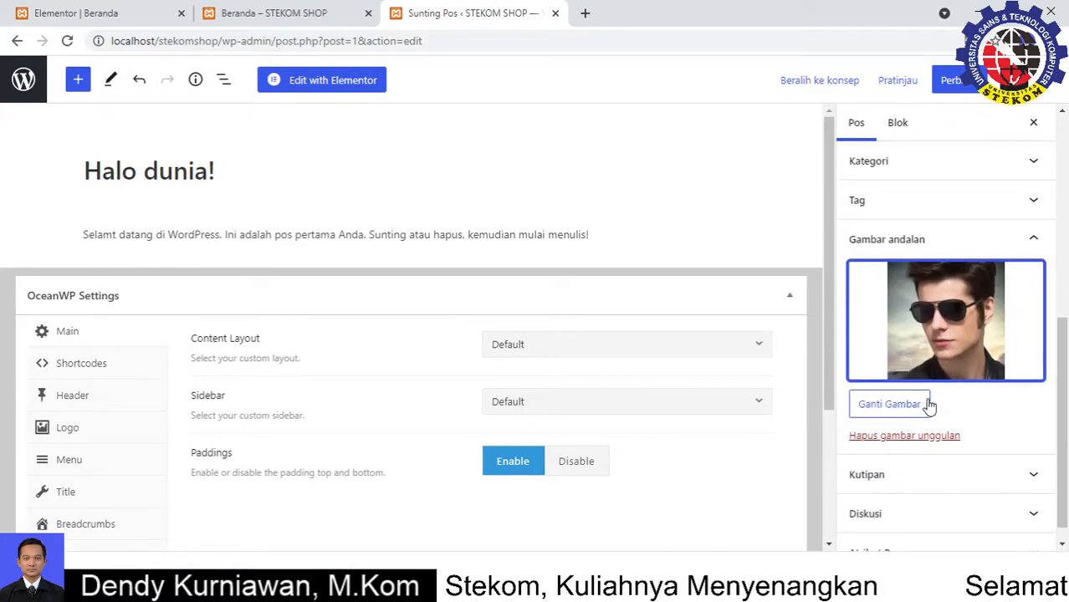
pyautogui.scroll(1, 956, 166)
pyautogui.click(962, 81)
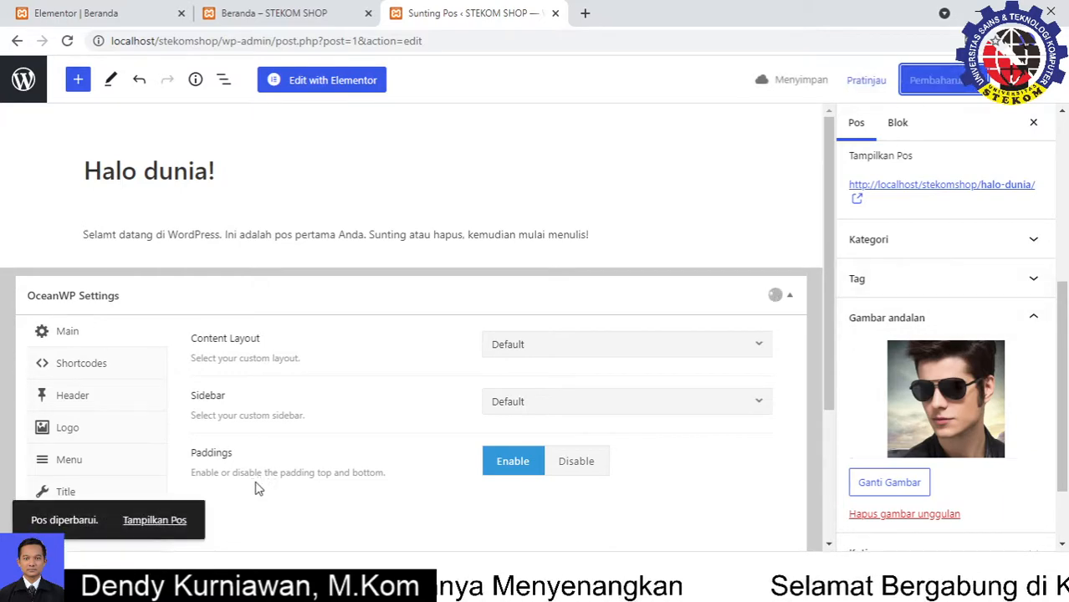
pyautogui.click(104, 9)
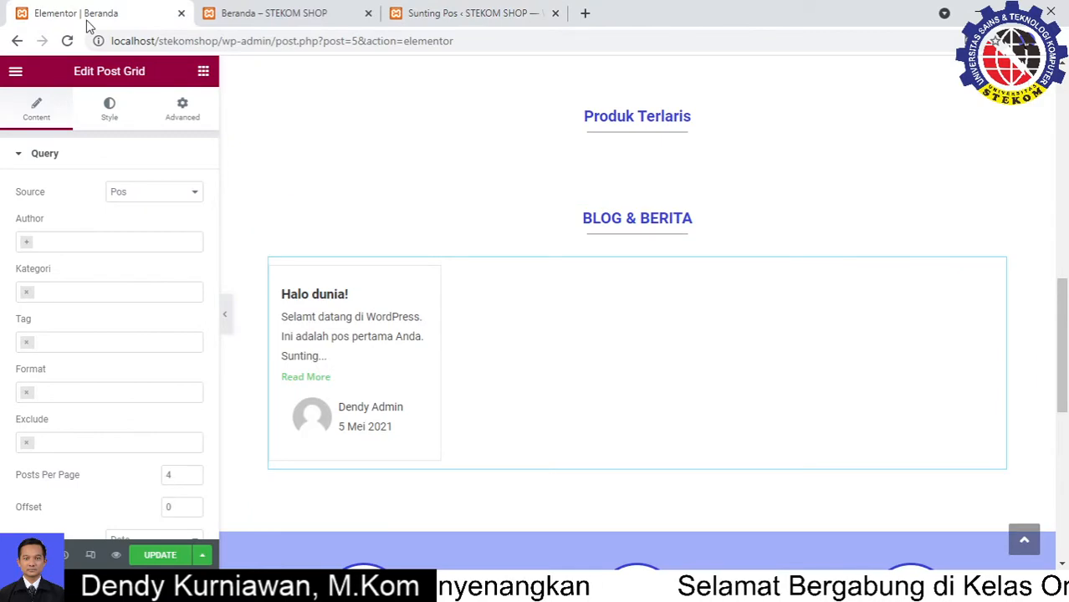
# Save the Elementor Beranda page changes
pyautogui.press('F5')
pyautogui.press('Escape')
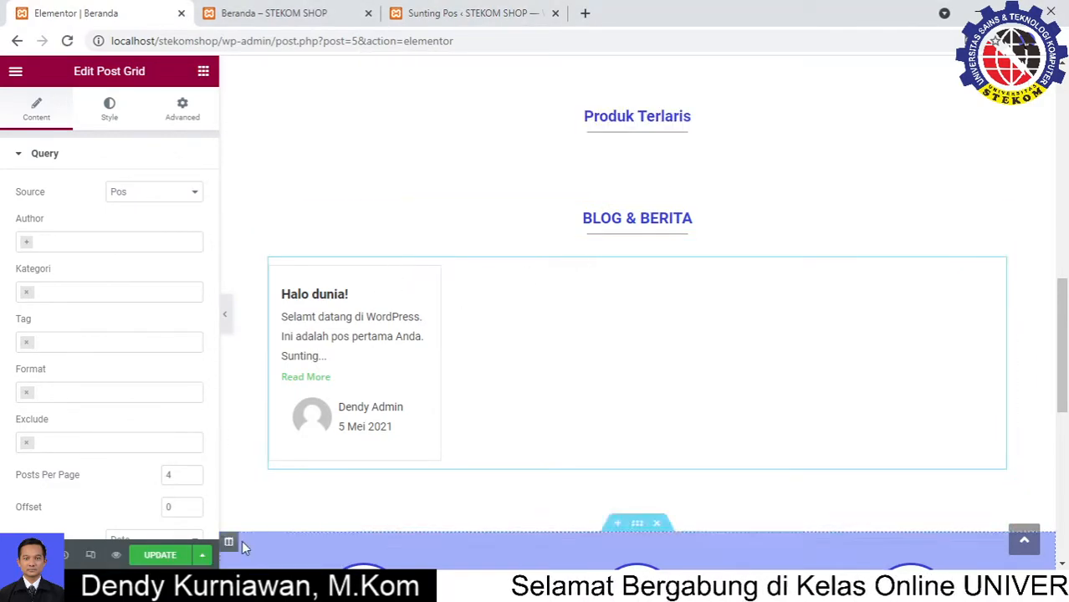
pyautogui.click(160, 557)
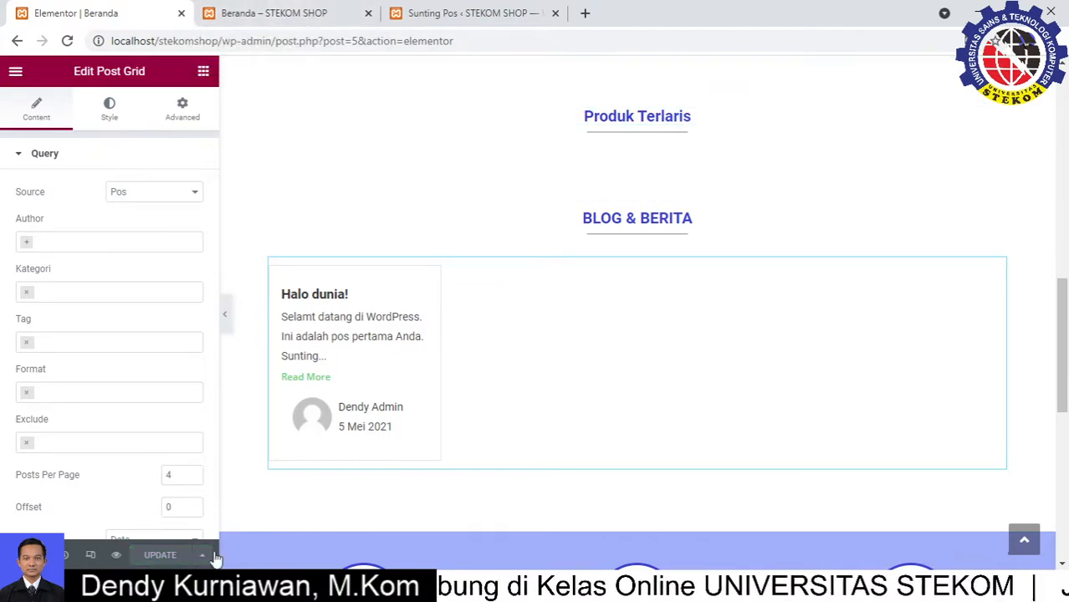
# Reload the live homepage and inspect the Halo dunia! card under BLOG & BERITA
pyautogui.click(264, 17)
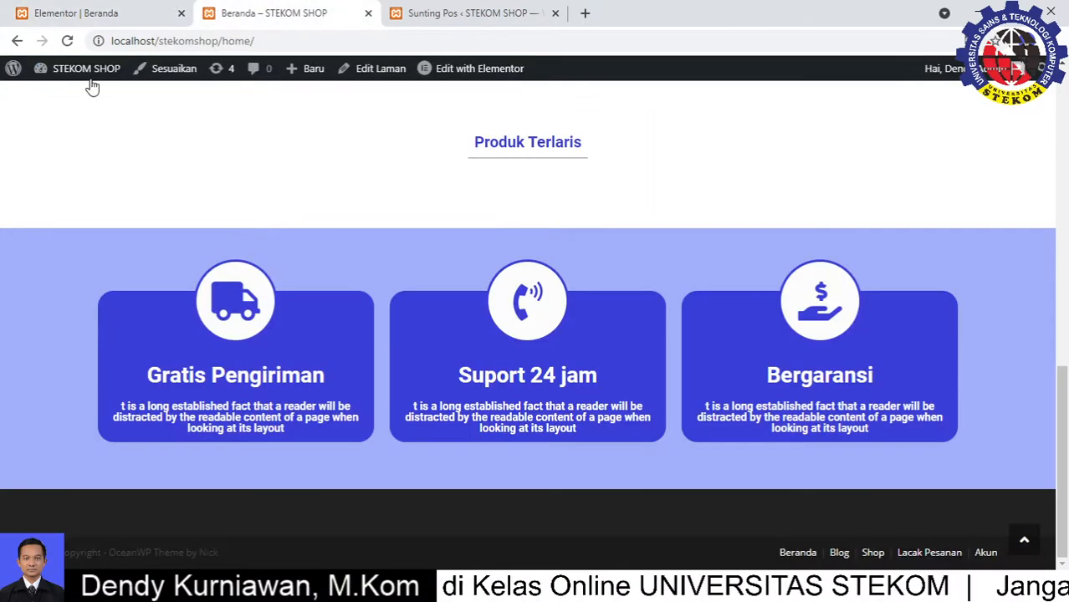
pyautogui.click(66, 40)
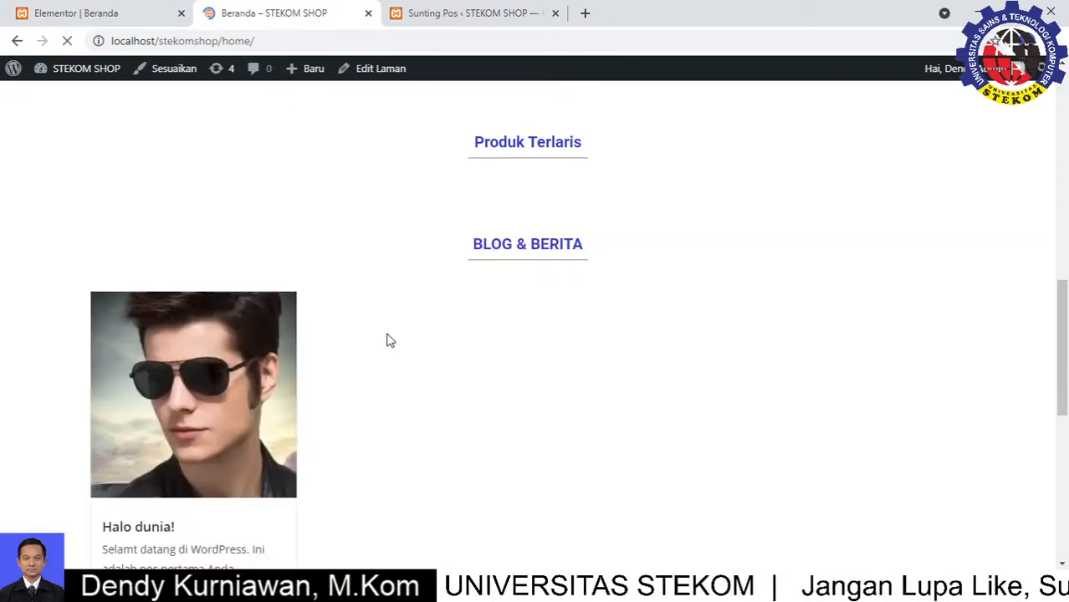
pyautogui.scroll(-3, 386, 342)
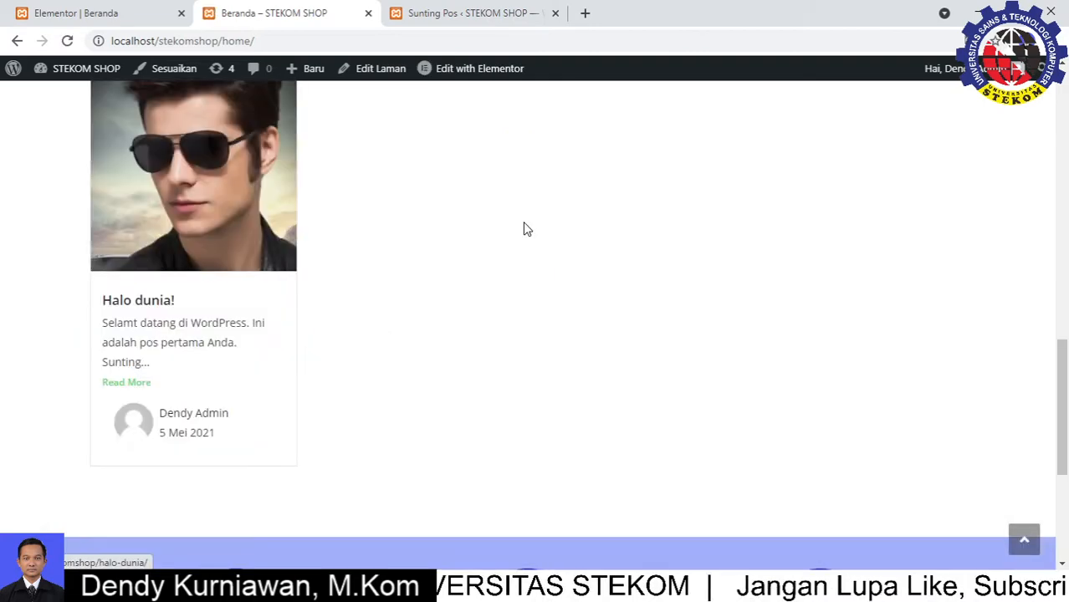
pyautogui.scroll(2, 527, 229)
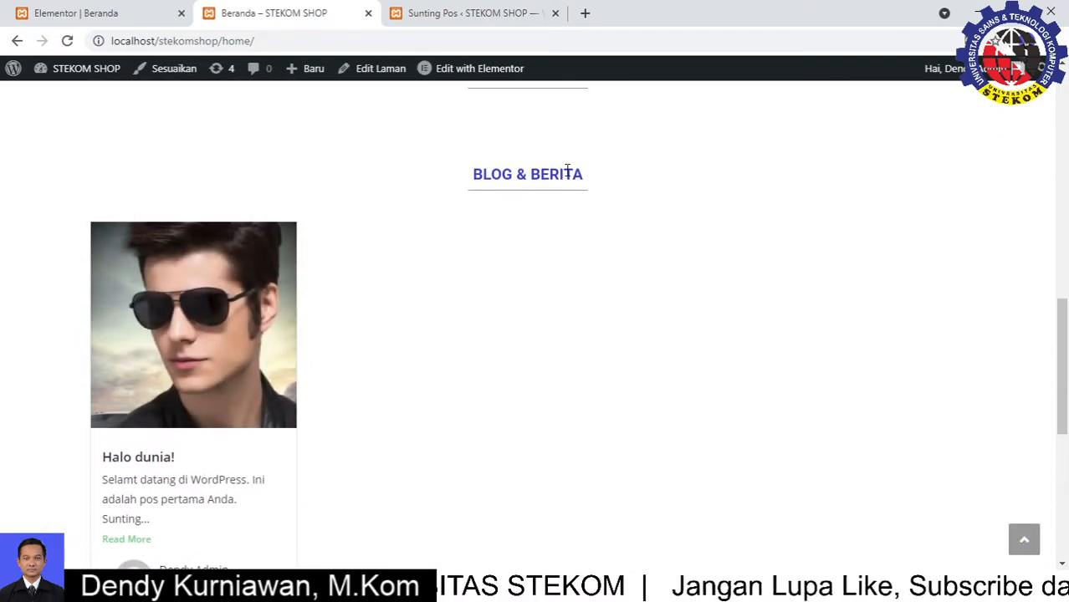
pyautogui.scroll(1, 402, 376)
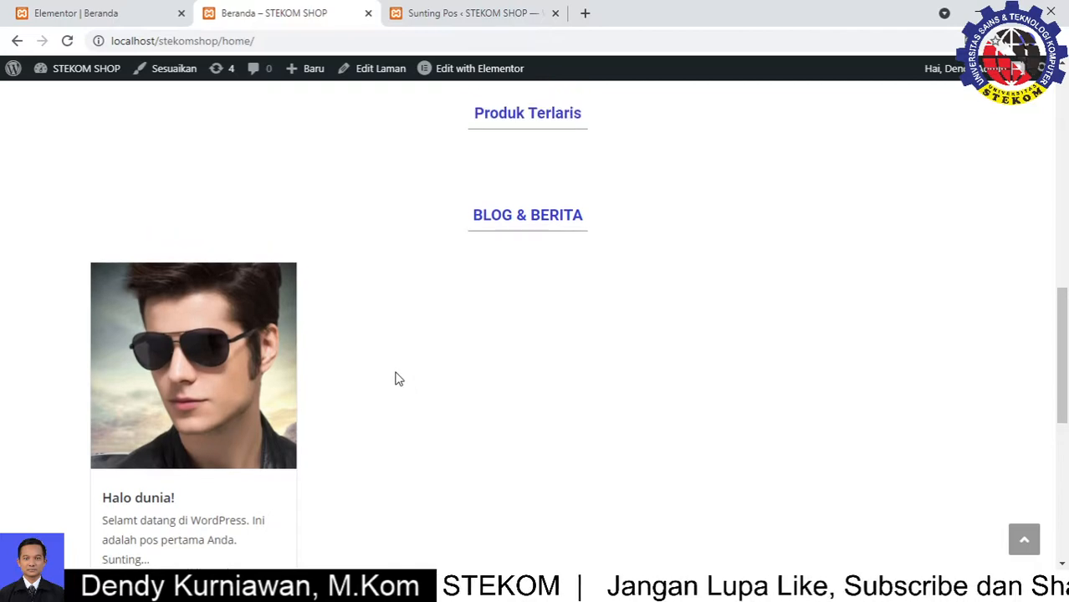
pyautogui.scroll(-2, 205, 418)
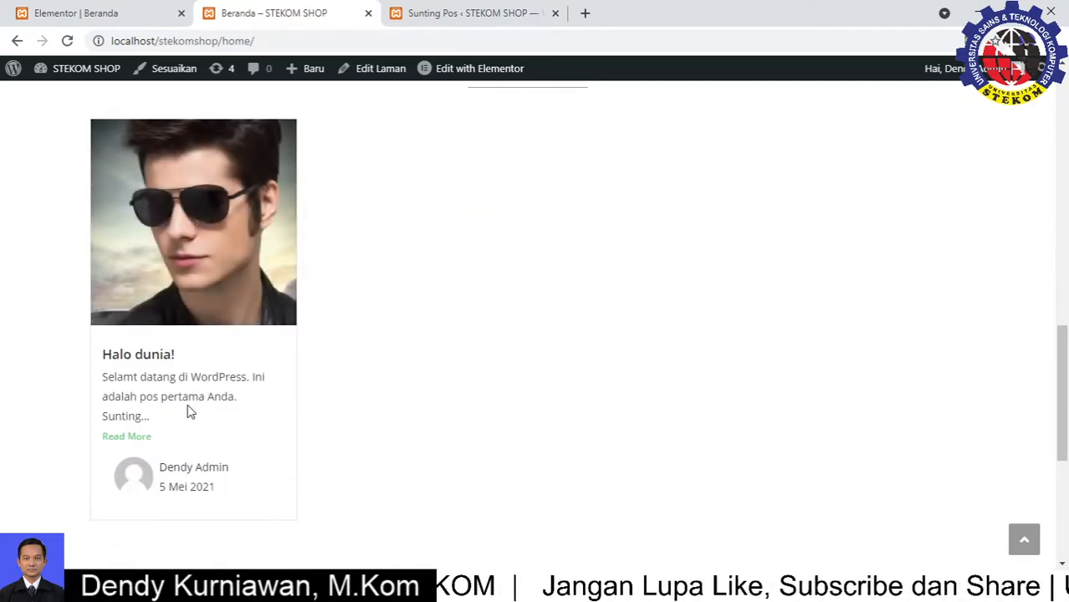
pyautogui.moveTo(232, 396); pyautogui.dragTo(123, 377)
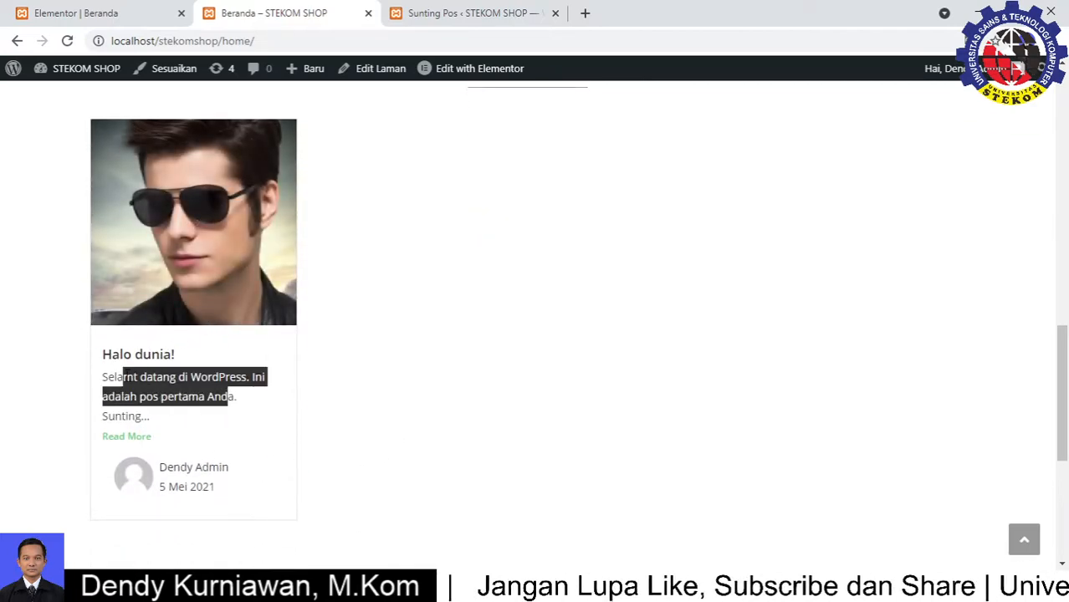
pyautogui.click(194, 423)
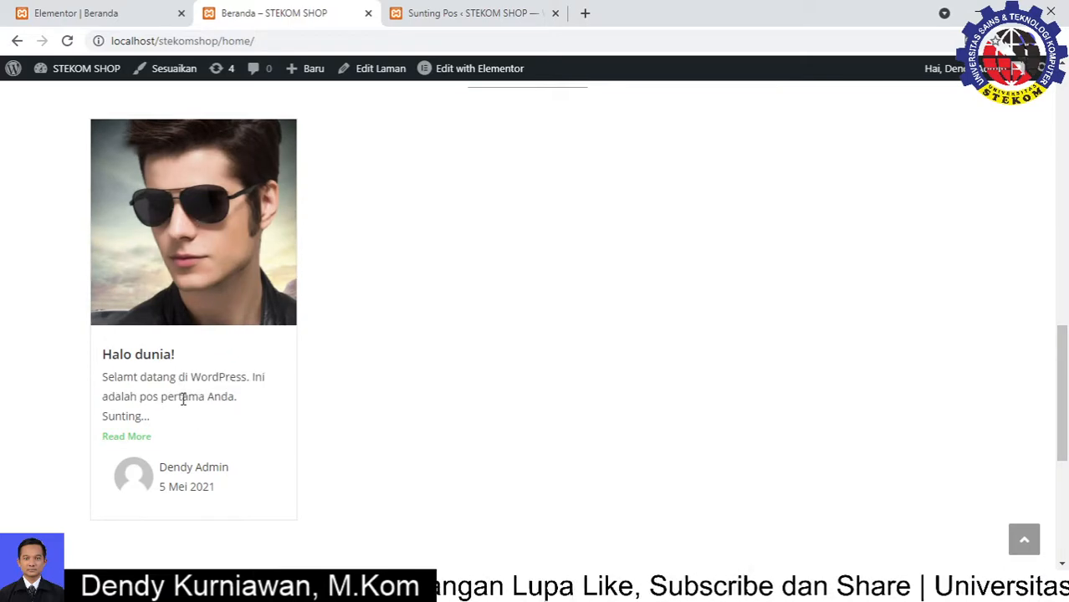
pyautogui.click(90, 11)
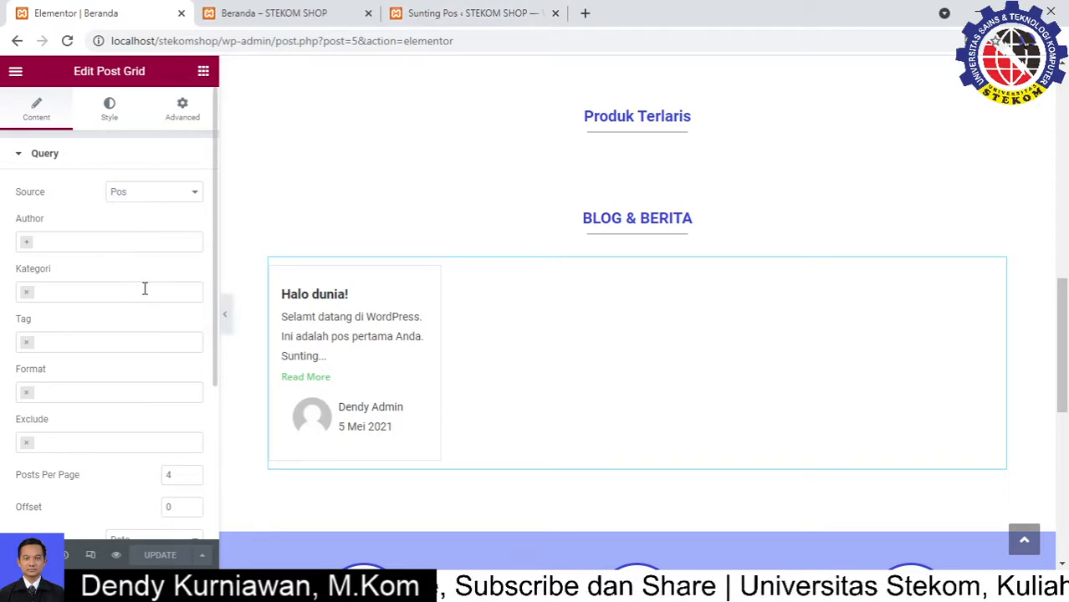
# Leave the Post Grid at 4 posts per page, sorted by date descending, then view the live STEKOM SHOP homepage
pyautogui.scroll(-1, 140, 292)
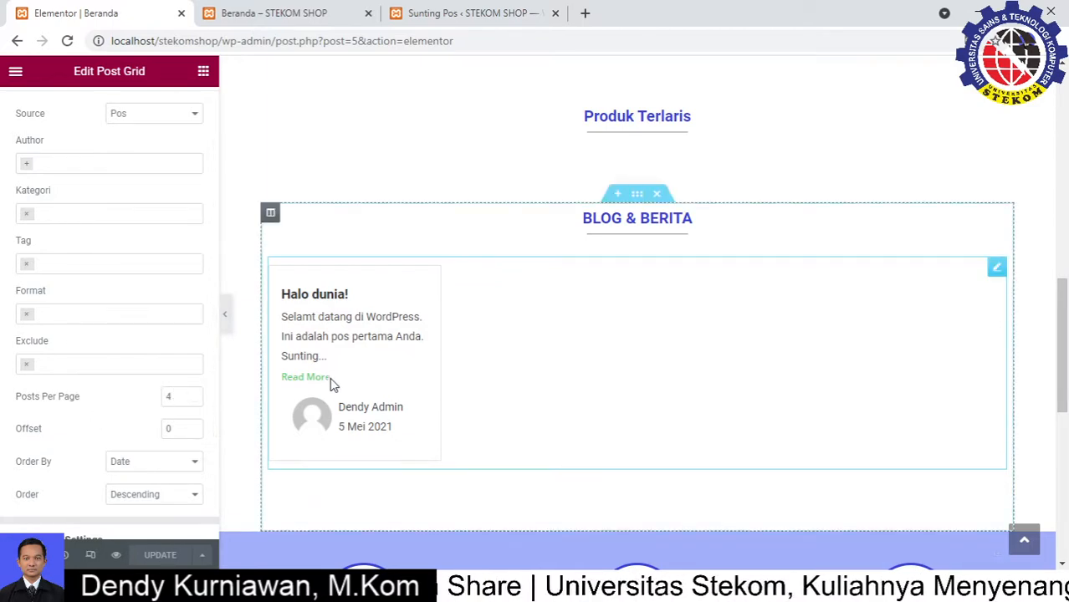
pyautogui.click(191, 393)
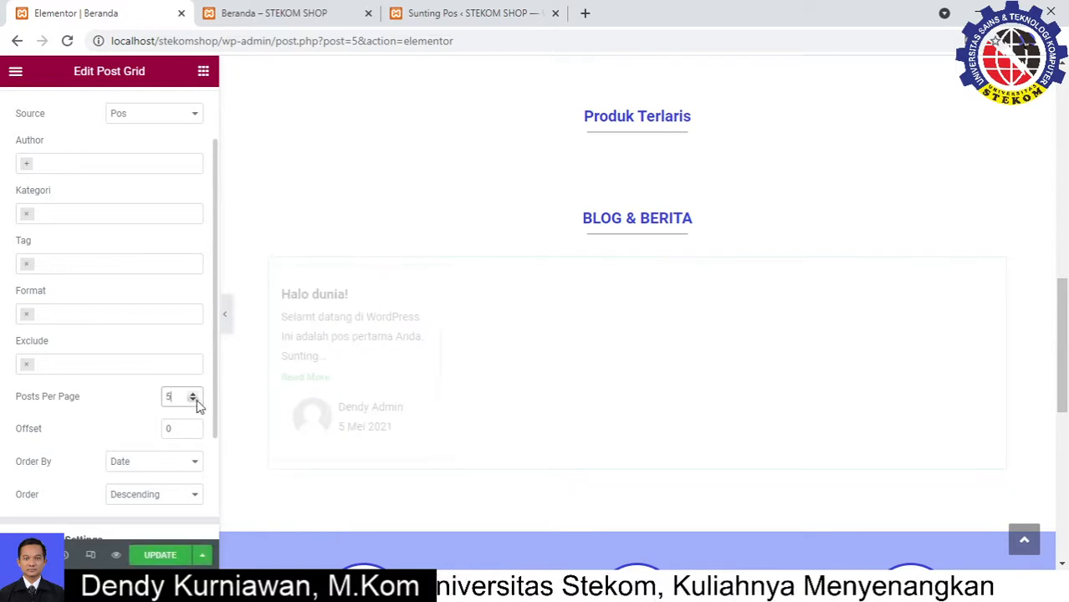
pyautogui.click(193, 396)
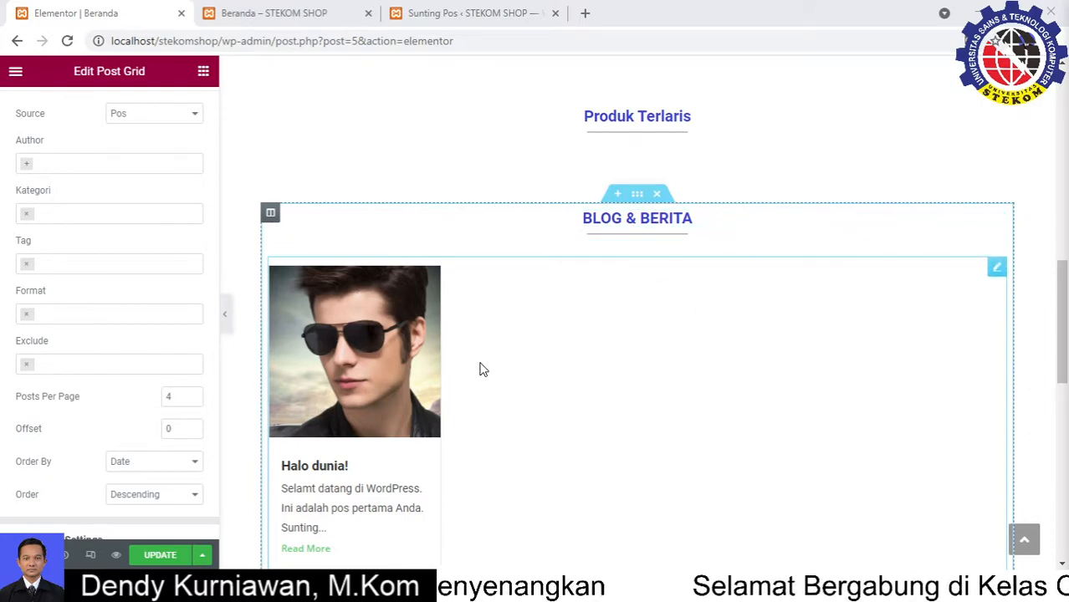
pyautogui.scroll(-1, 480, 369)
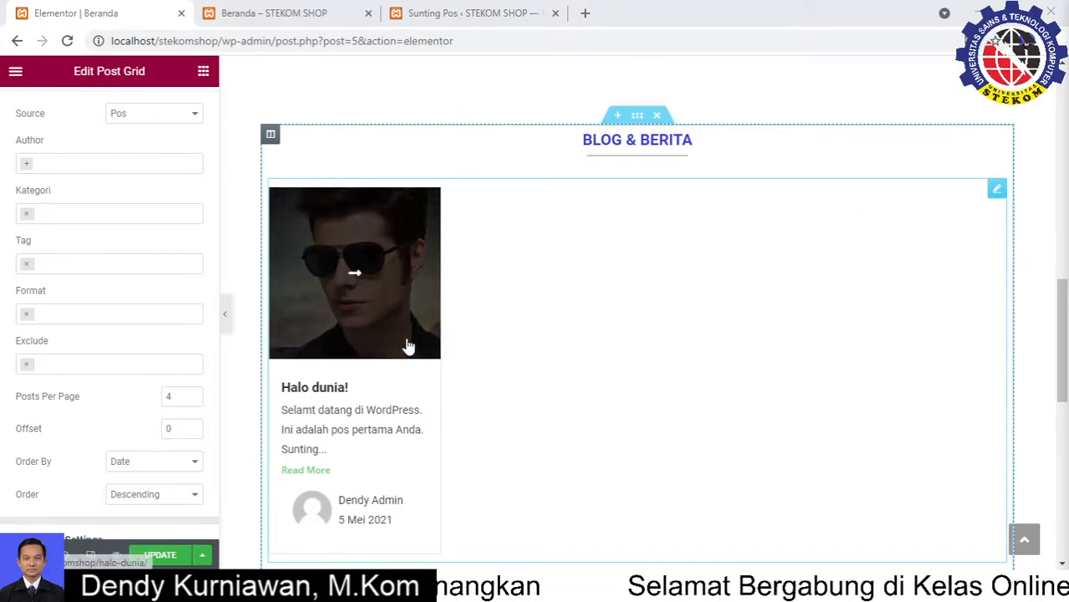
pyautogui.click(257, 6)
pyautogui.scroll(10, 792, 208)
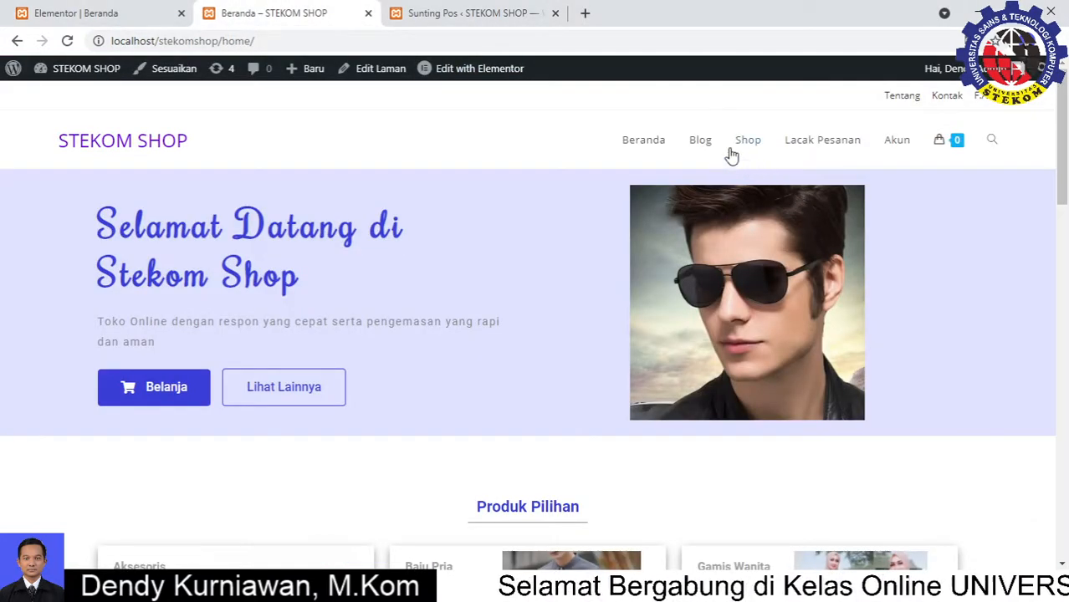
# Go to the /blog/ page, which is empty apart from the sidebar listing 'Halo dunia!'
pyautogui.click(706, 144)
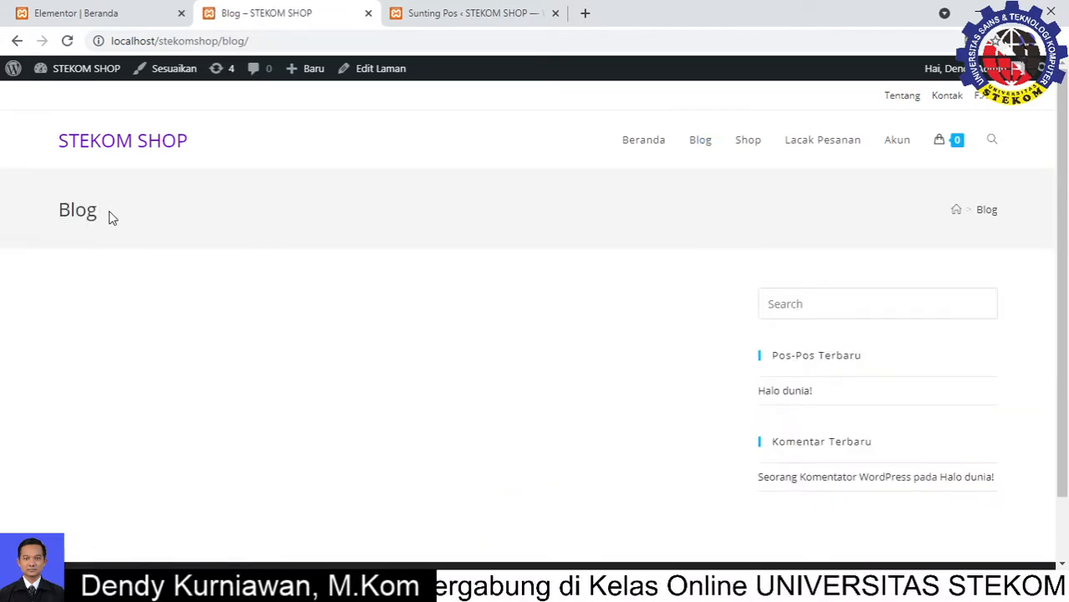
pyautogui.moveTo(111, 216); pyautogui.dragTo(52, 208)
pyautogui.click(215, 226)
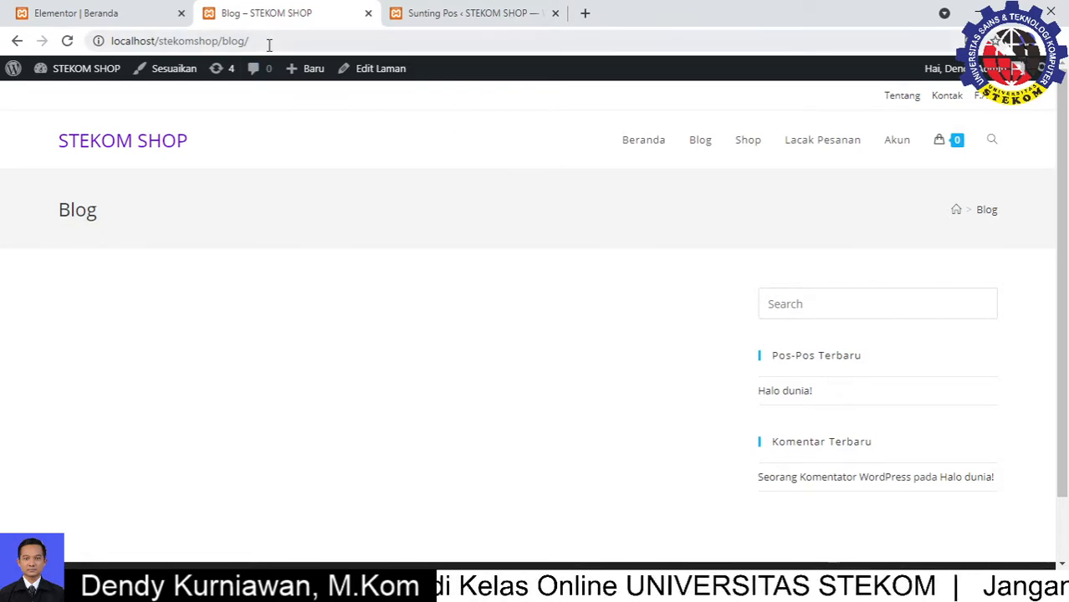
pyautogui.click(277, 38)
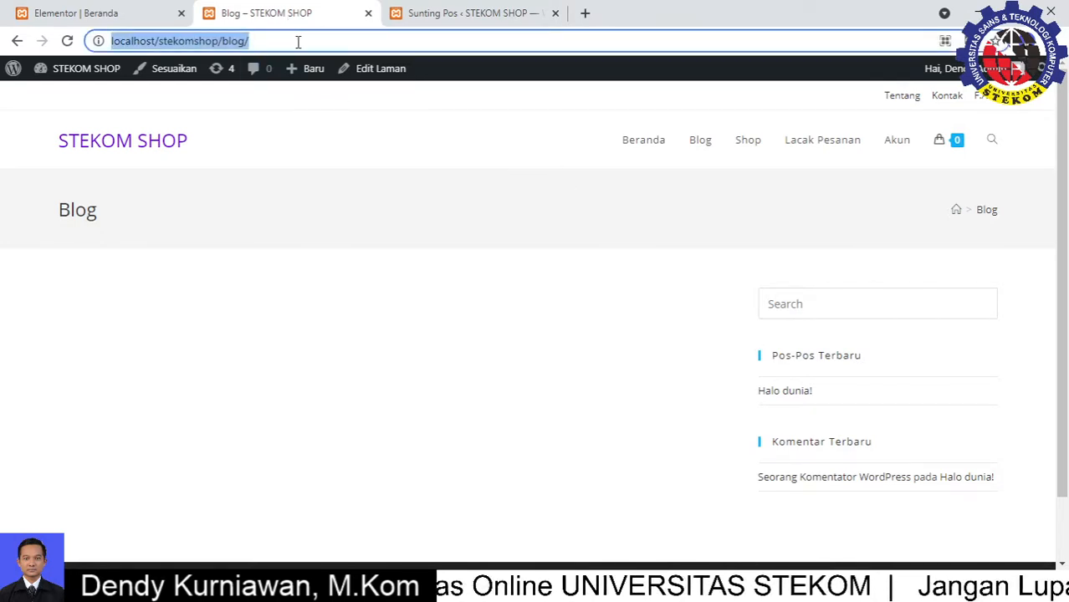
pyautogui.click(298, 41)
# Load localhost/stekomshop in a new browser tab
pyautogui.click(585, 14)
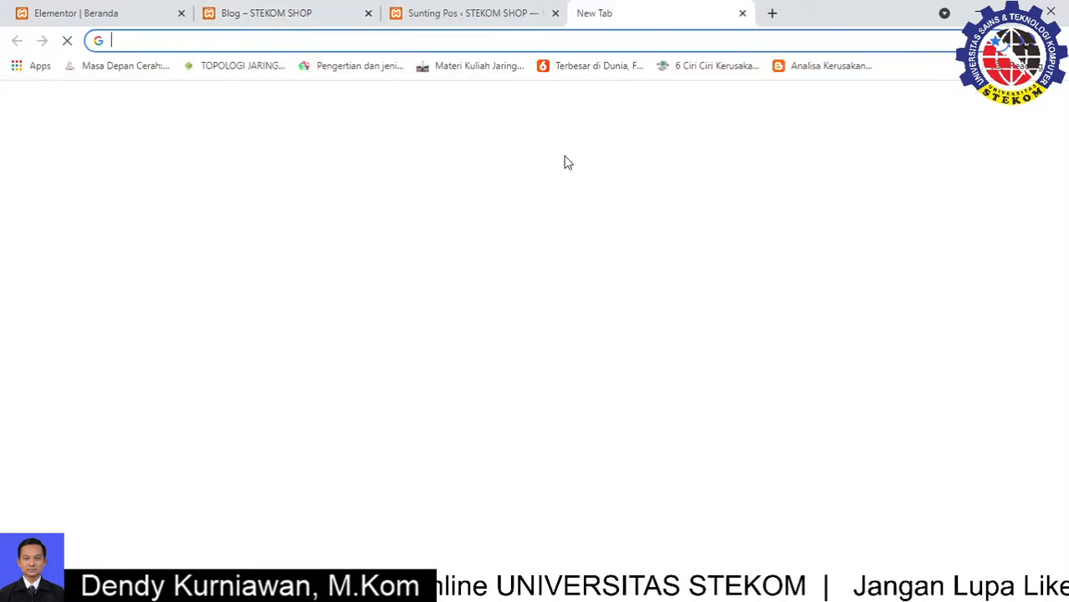
pyautogui.write(':')
pyautogui.press('BackSpace')
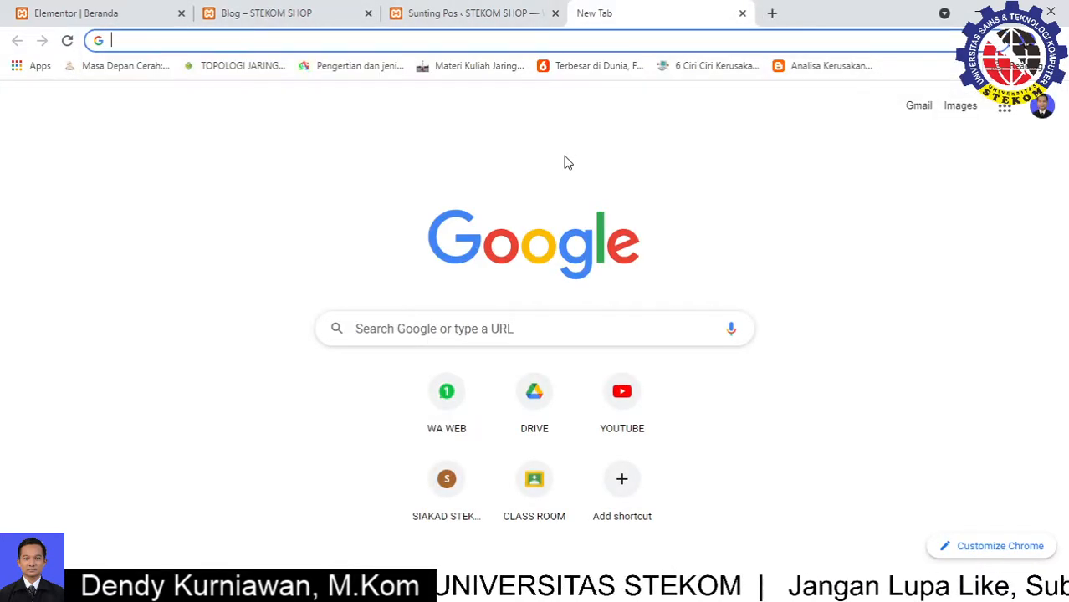
pyautogui.write('localhost/s')
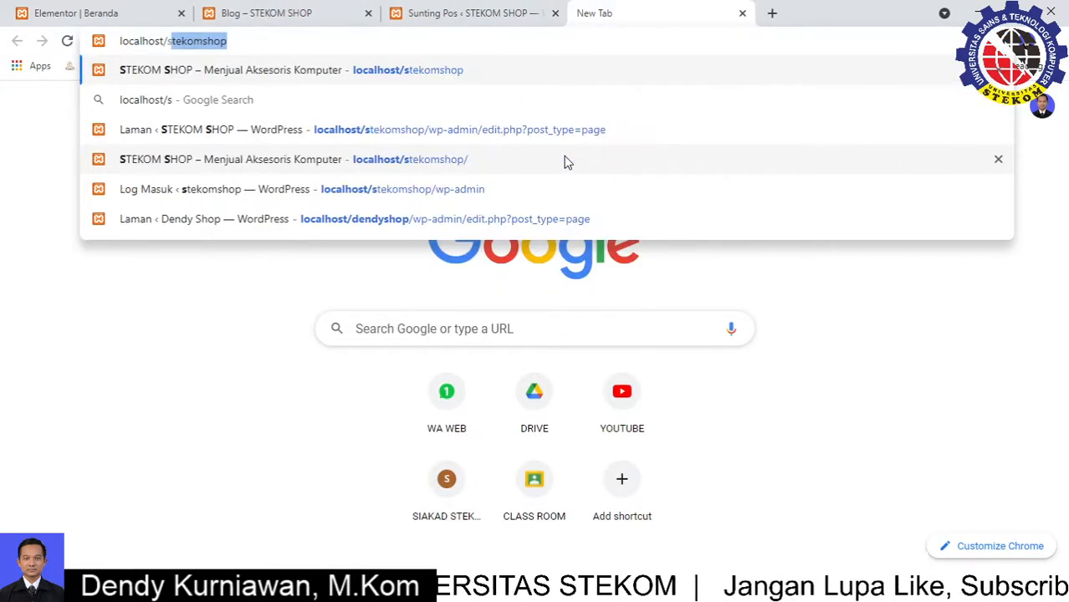
pyautogui.press('Return')
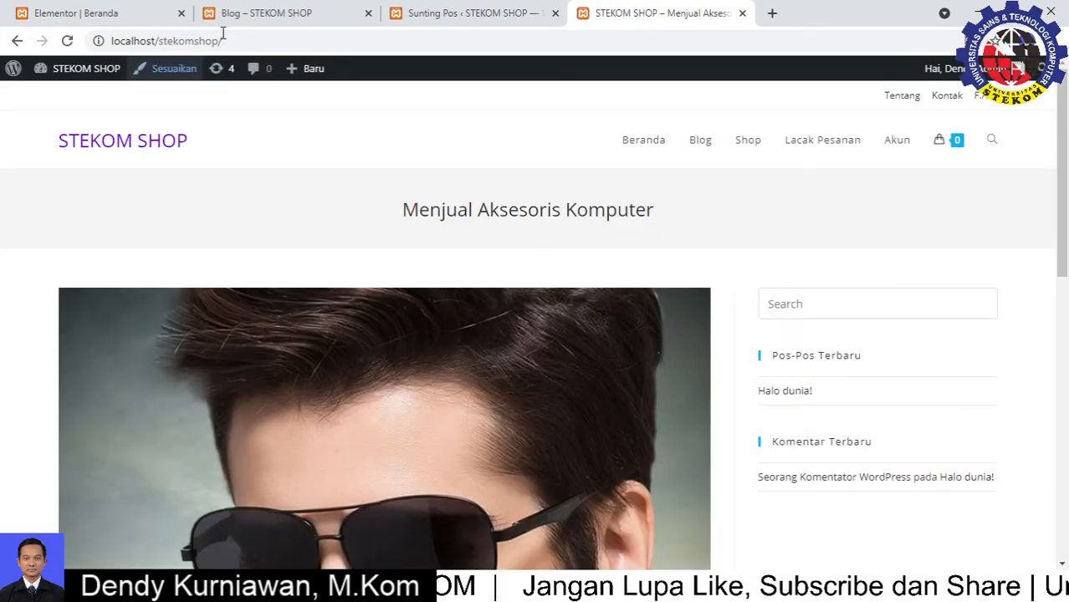
pyautogui.click(226, 37)
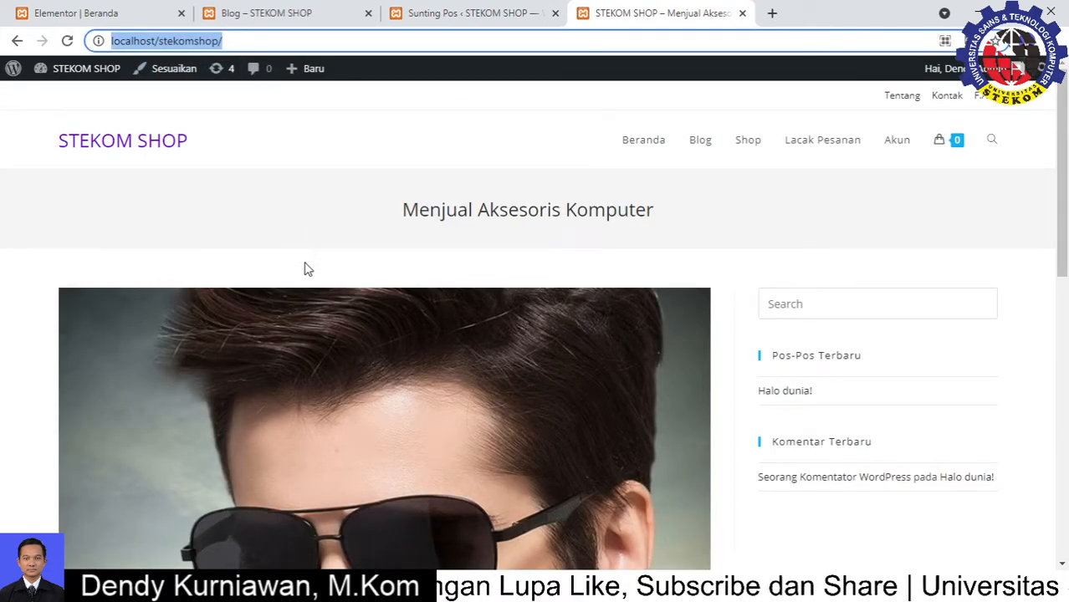
# Look over the 'Halo dunia!' post, then return to its Sunting Pos editor
pyautogui.scroll(-1, 234, 288)
pyautogui.scroll(-5, 644, 285)
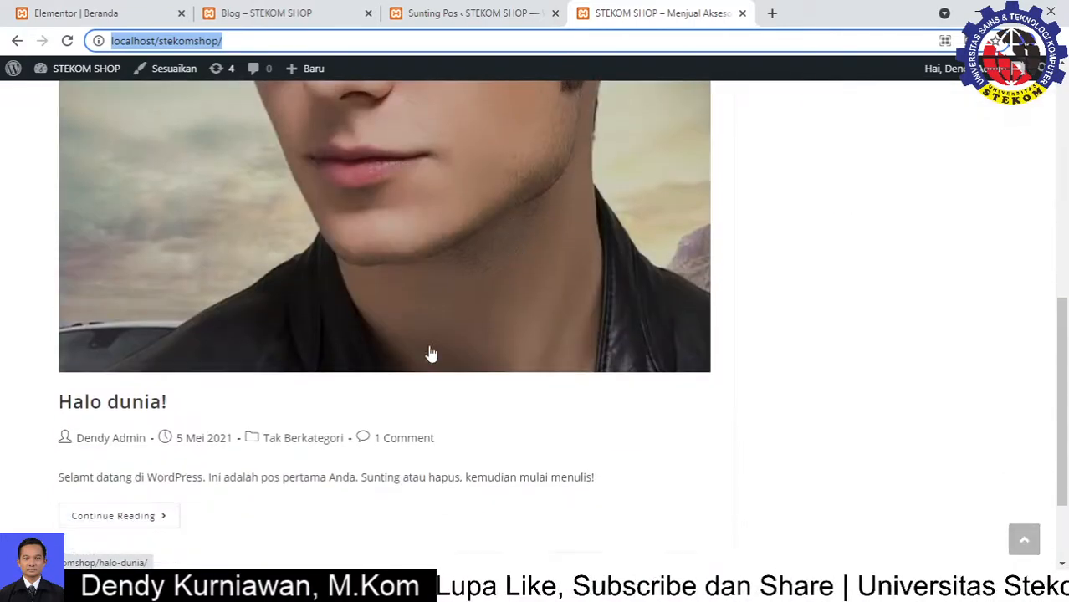
pyautogui.scroll(7, 365, 317)
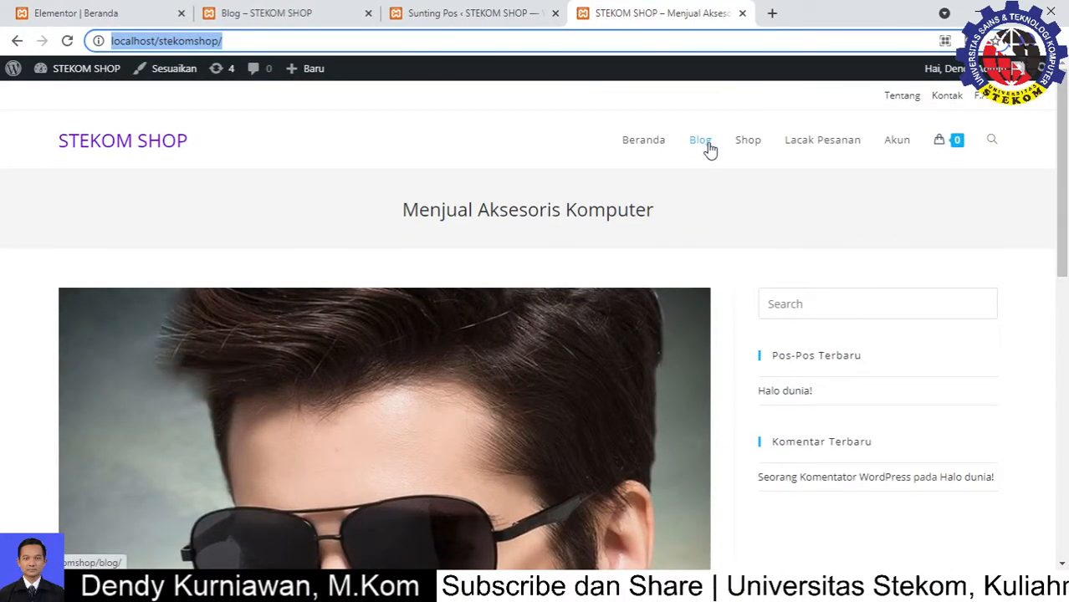
pyautogui.click(456, 12)
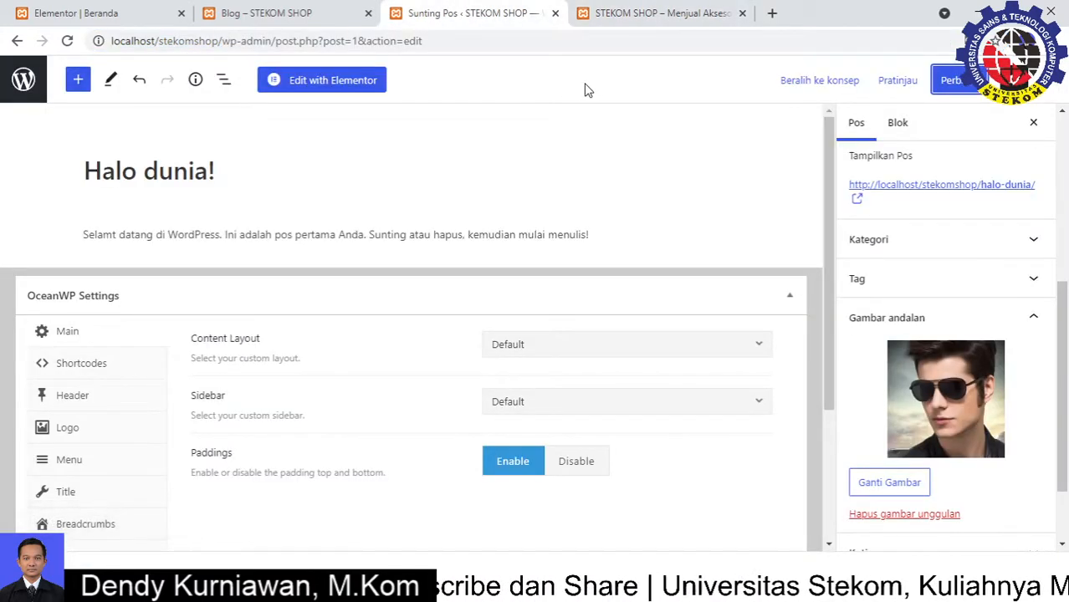
# Close the Sunting Pos post editor tab and the extra STEKOM SHOP tab
pyautogui.click(138, 10)
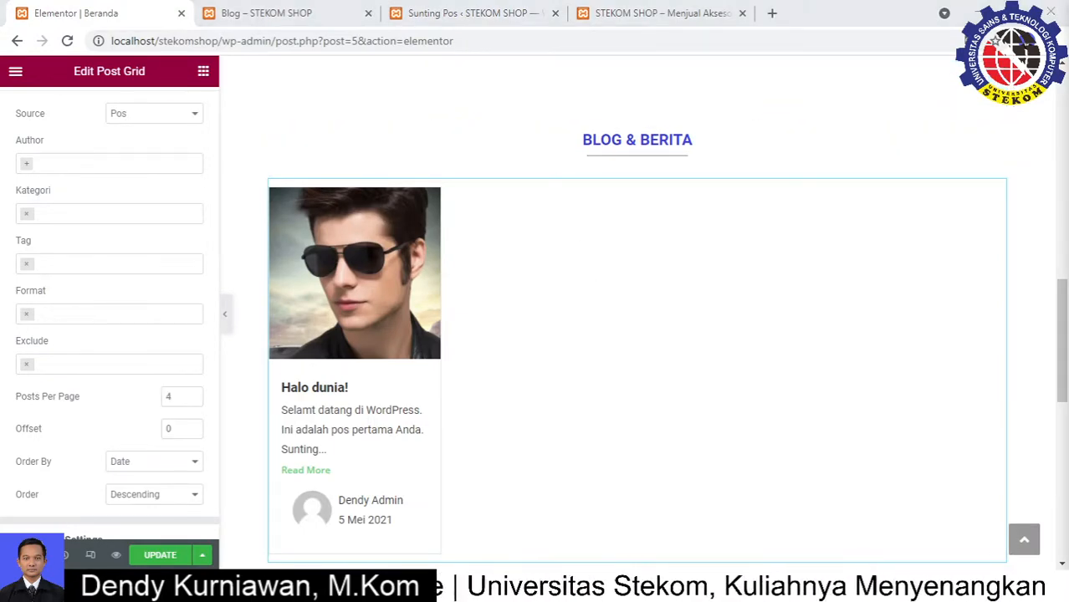
pyautogui.click(554, 20)
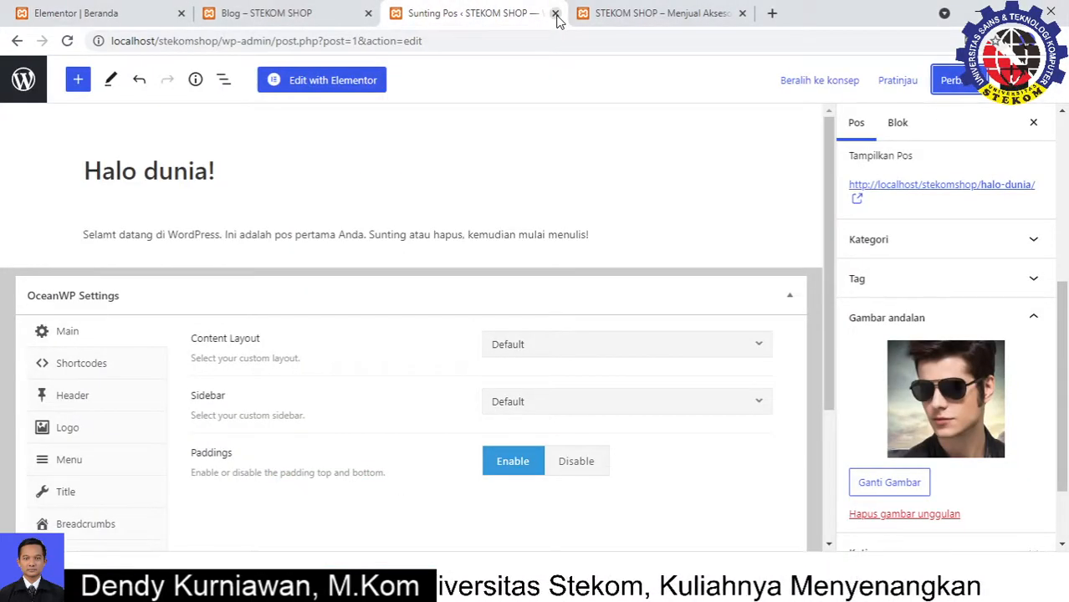
pyautogui.click(555, 14)
pyautogui.click(554, 13)
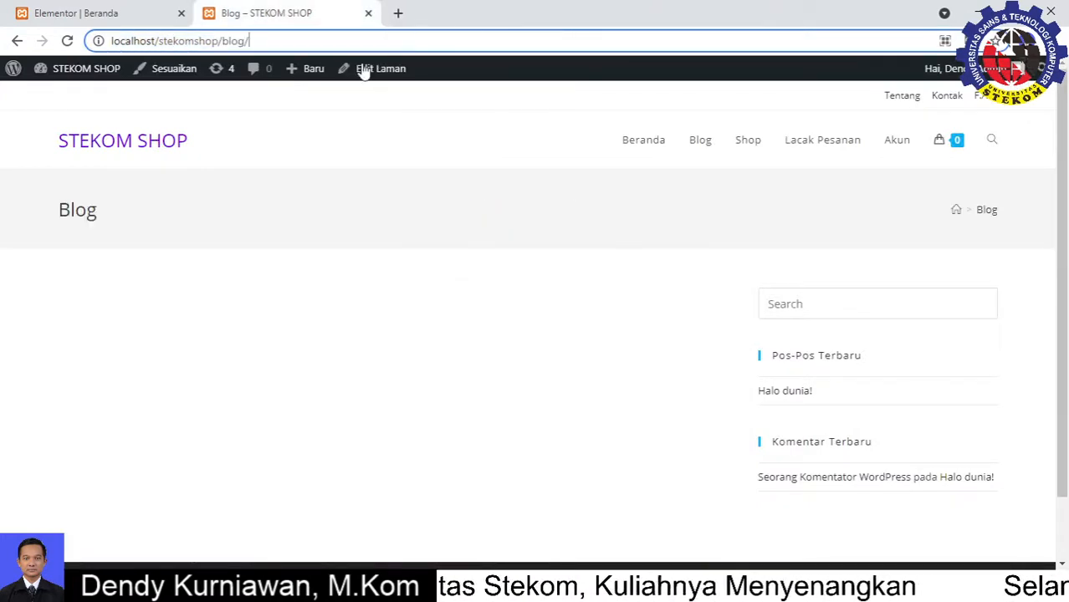
# Return to Beranda from the Blog page and save the Beranda page in Elementor with UPDATE
pyautogui.click(645, 151)
pyautogui.click(143, 10)
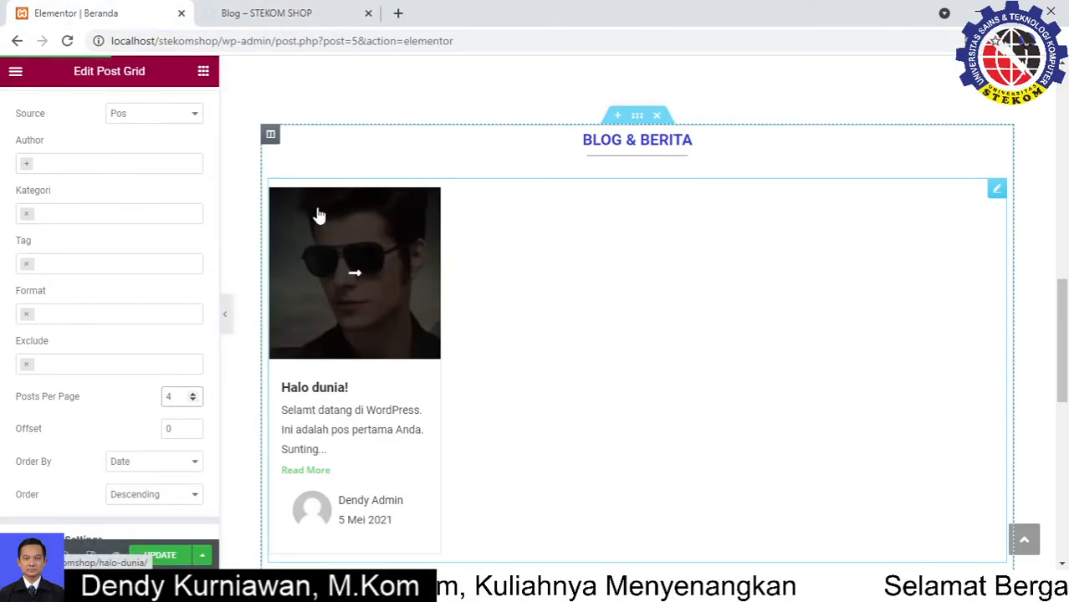
pyautogui.click(168, 559)
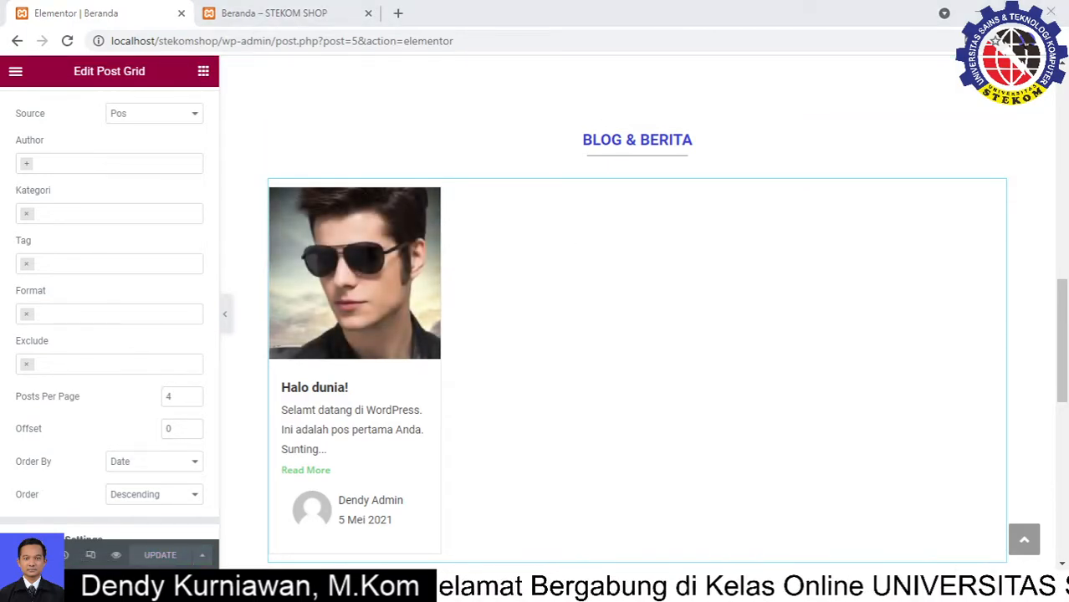
# Exit Elementor to the Dashboard and browse the Laman list of 11 pages
pyautogui.click(14, 73)
pyautogui.click(105, 350)
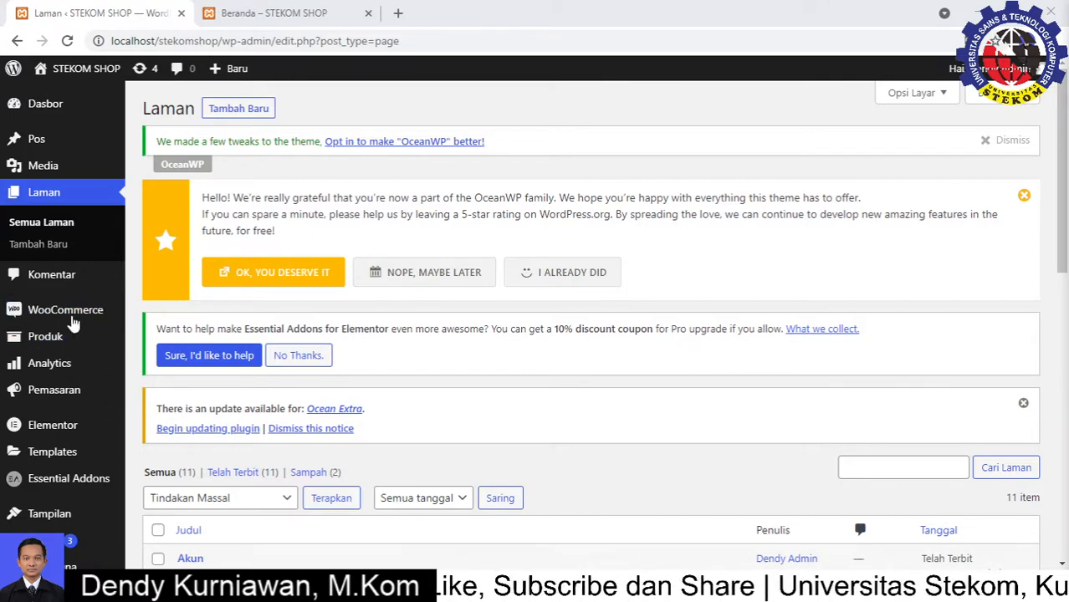
pyautogui.moveTo(65, 426)
pyautogui.scroll(-3, 65, 427)
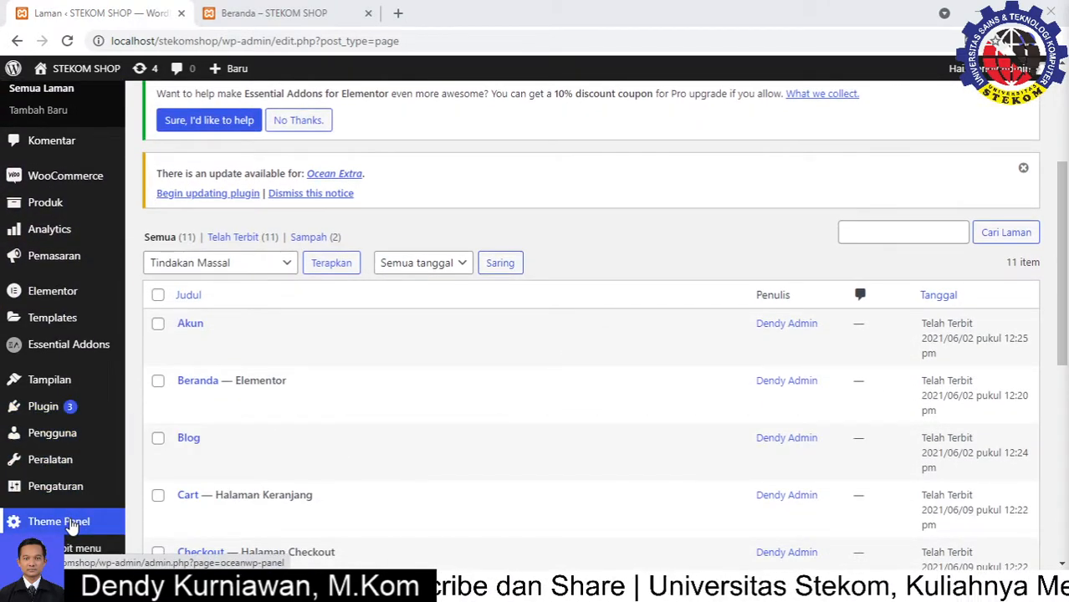
# Skip the OceanWP opt-in prompt and go to Theme Panel > My Library, currently empty
pyautogui.click(72, 524)
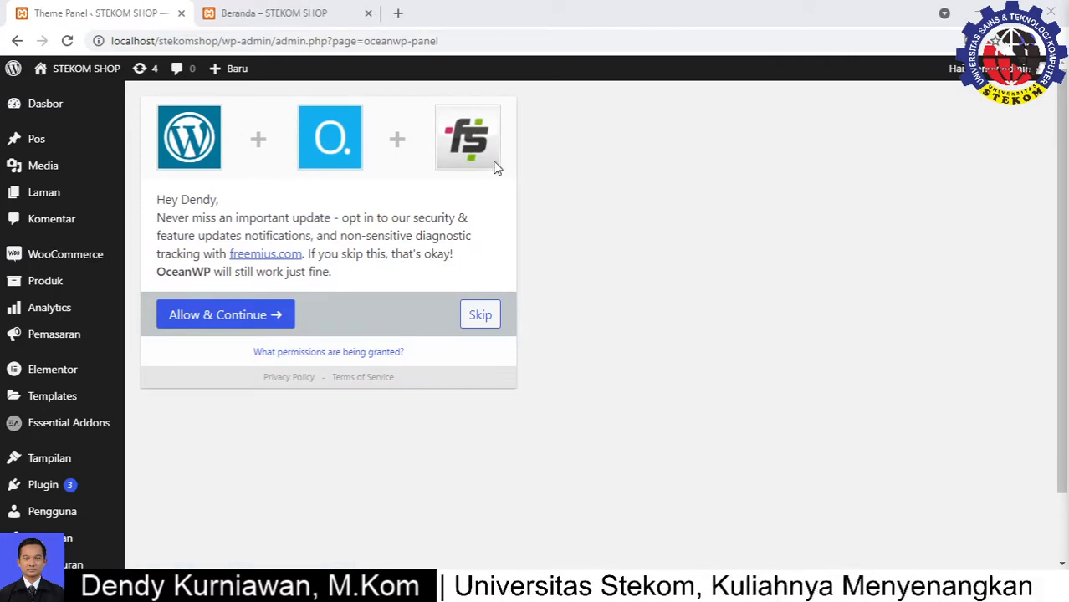
pyautogui.click(480, 315)
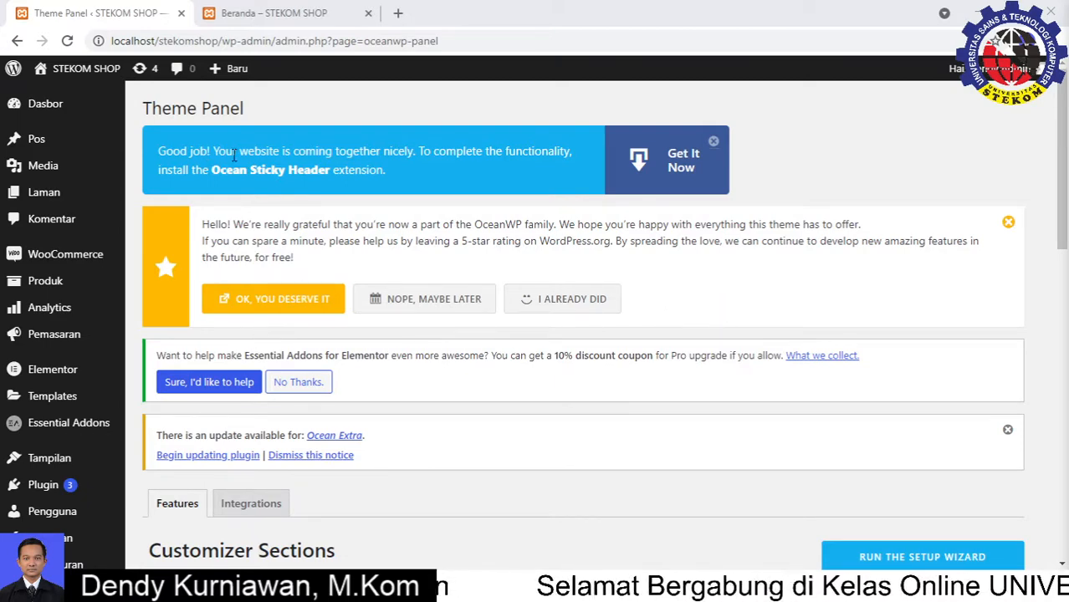
pyautogui.scroll(-5, 343, 284)
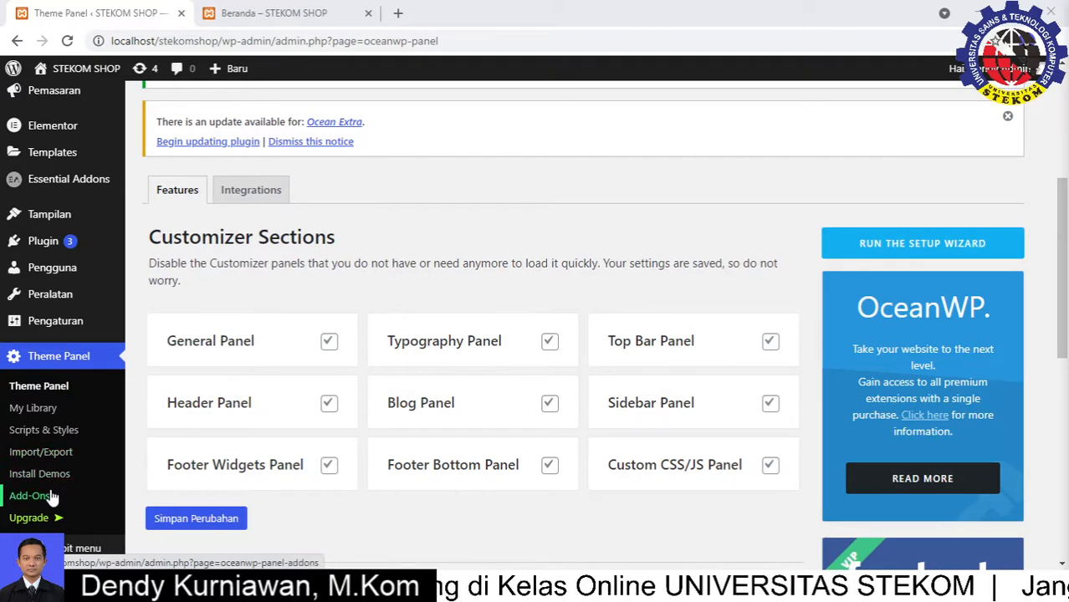
pyautogui.click(30, 410)
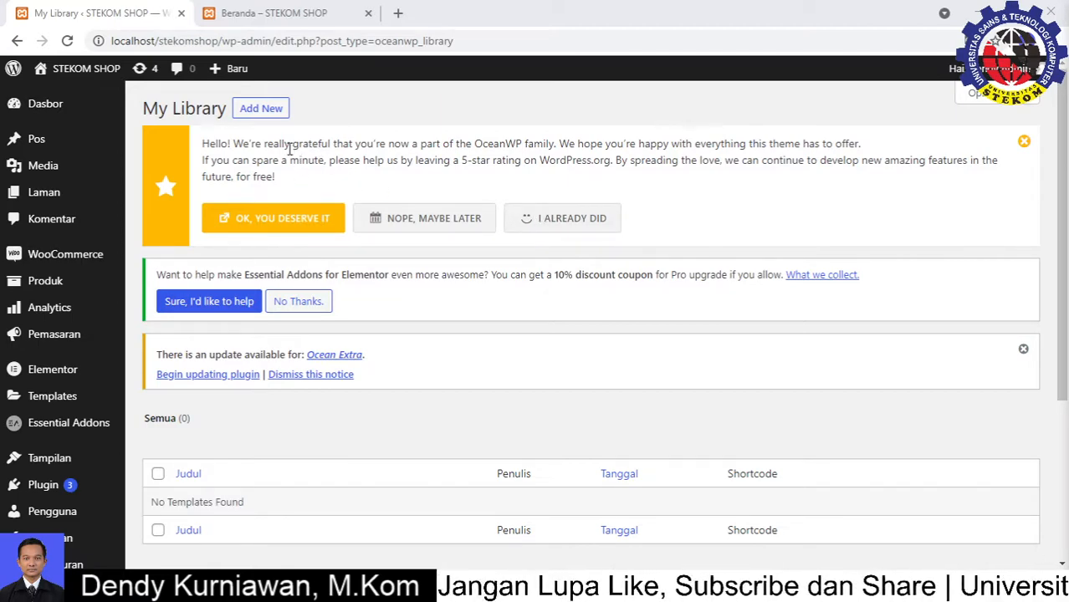
# Add a new My Library template titled 'footer'
pyautogui.click(262, 110)
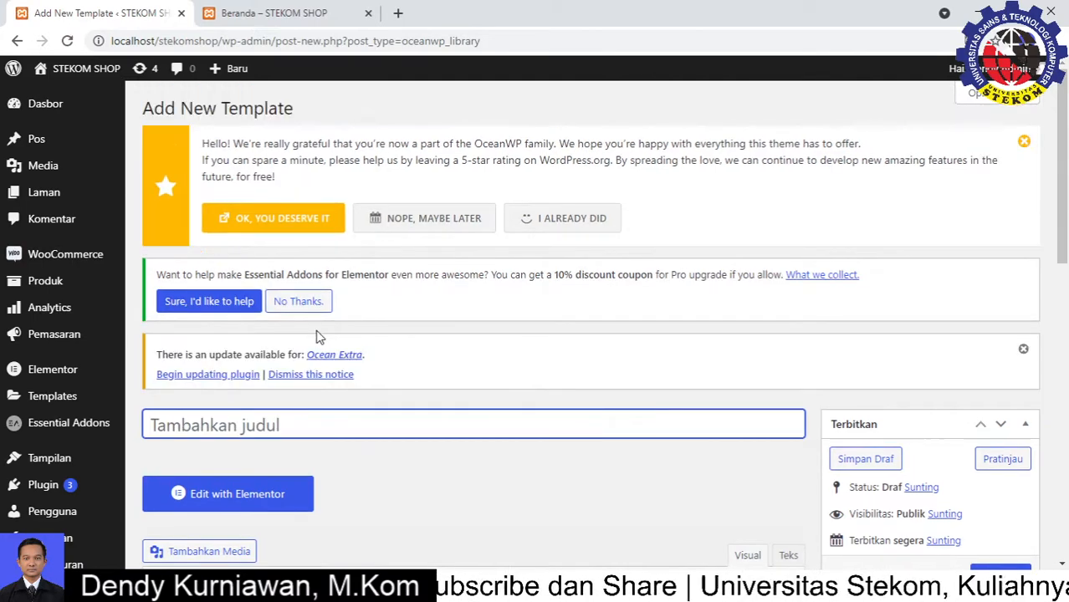
pyautogui.write('footer')
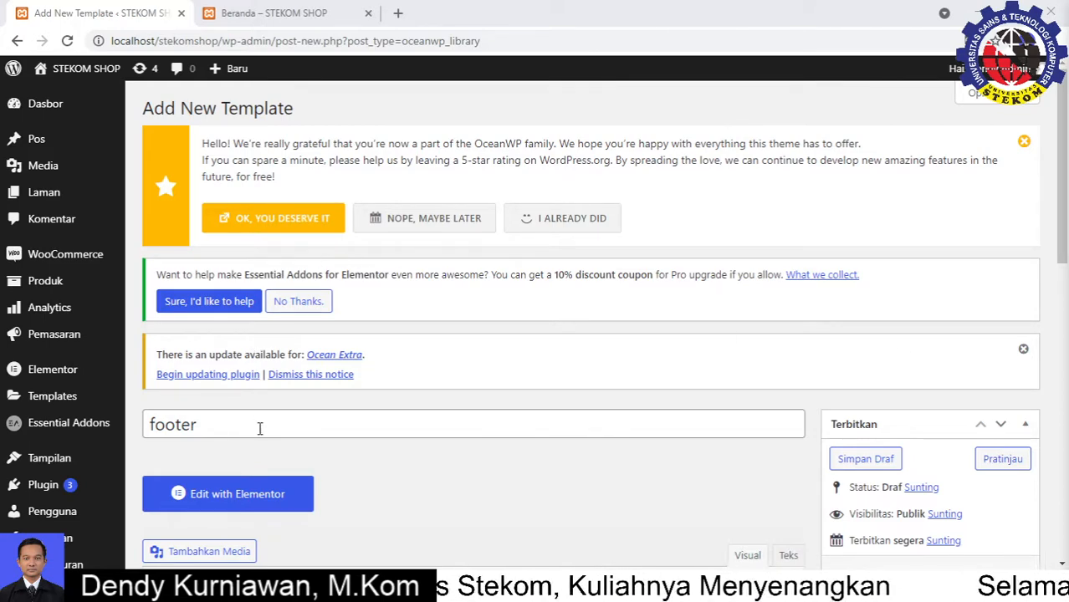
# Edit the 'footer' template with Elementor and insert an empty single-column section
pyautogui.click(259, 494)
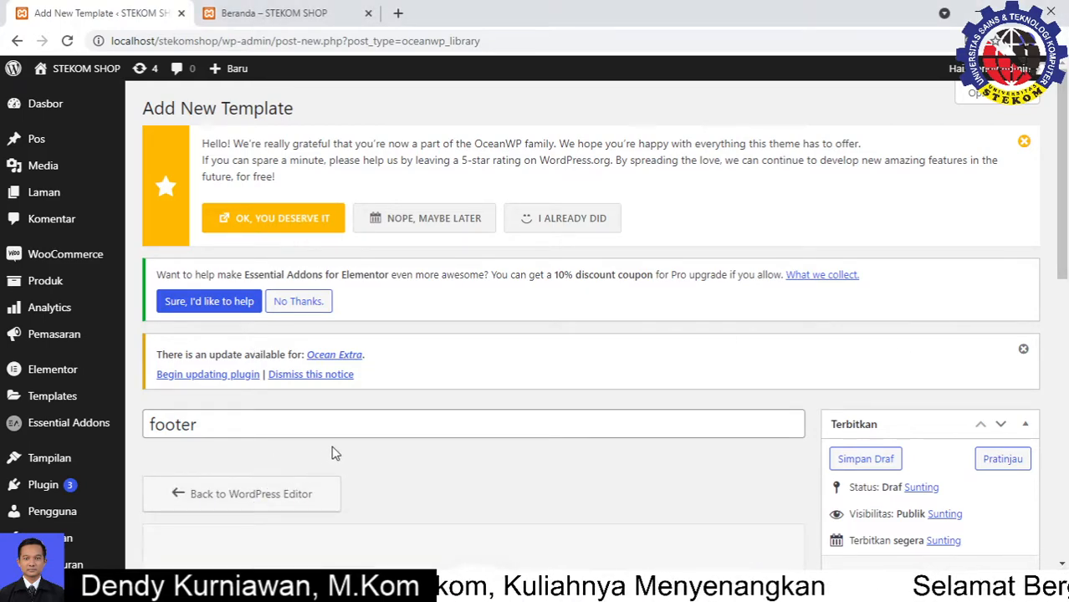
pyautogui.scroll(-2, 353, 441)
pyautogui.scroll(-2, 359, 441)
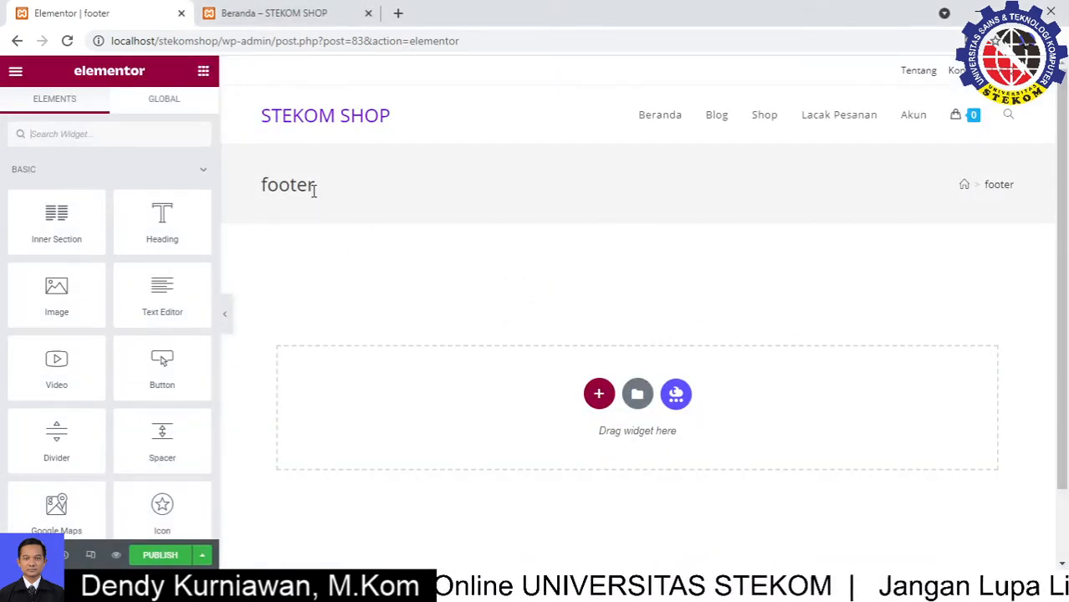
pyautogui.moveTo(312, 186); pyautogui.dragTo(250, 191)
pyautogui.click(399, 231)
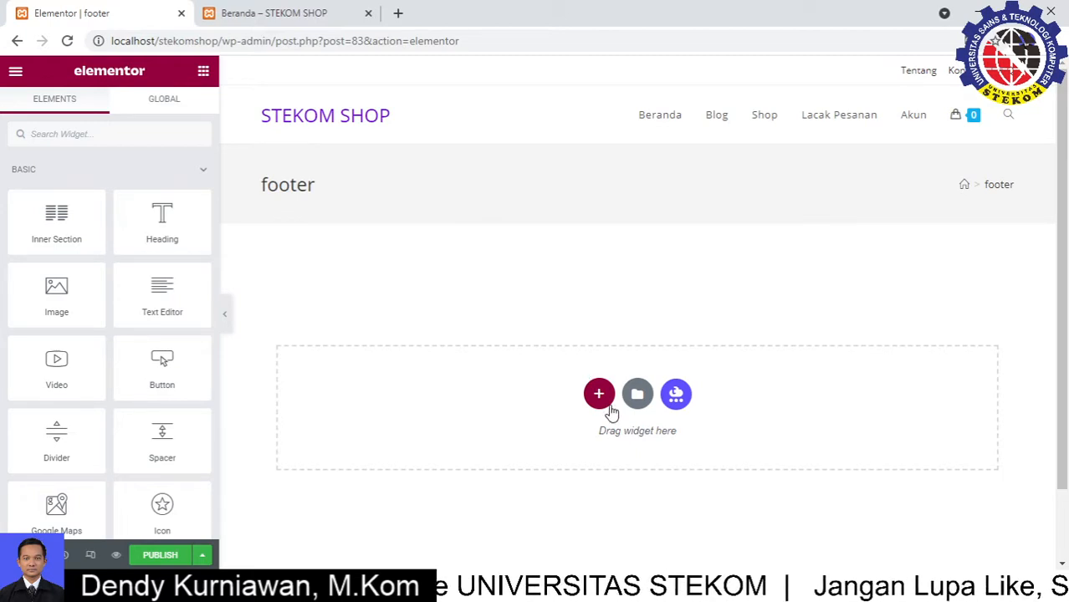
pyautogui.click(597, 395)
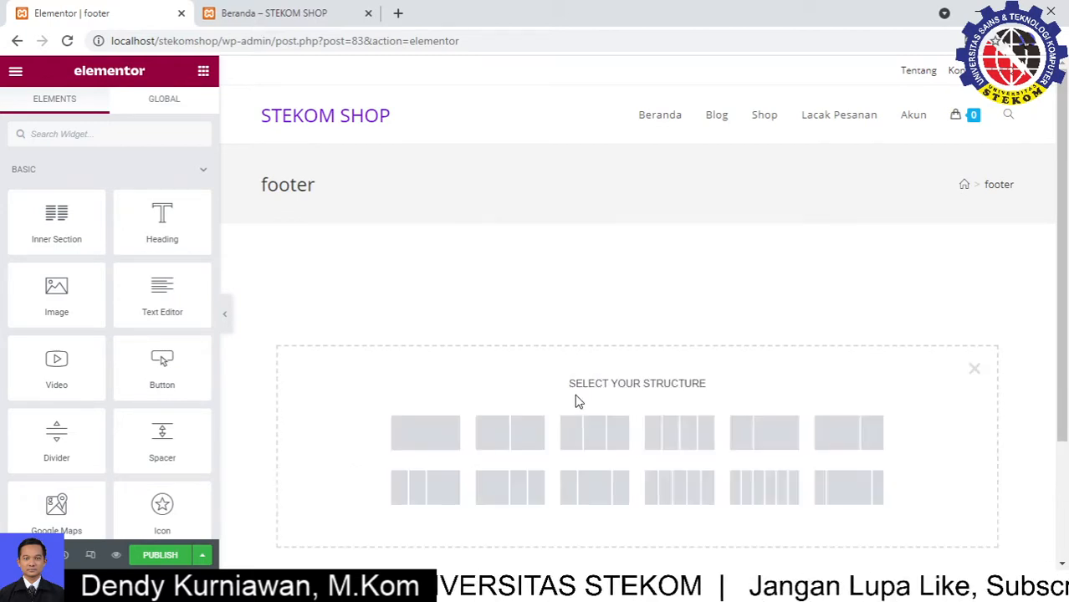
pyautogui.click(425, 435)
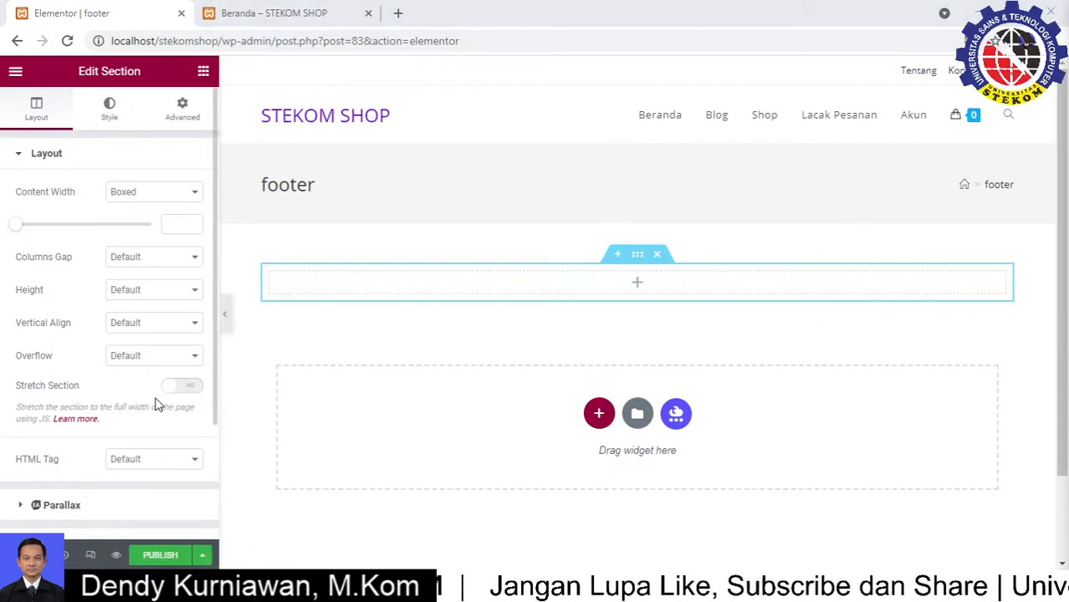
# Turn on Stretch Section and set a Classic background using the global colour 'biru'
pyautogui.click(181, 388)
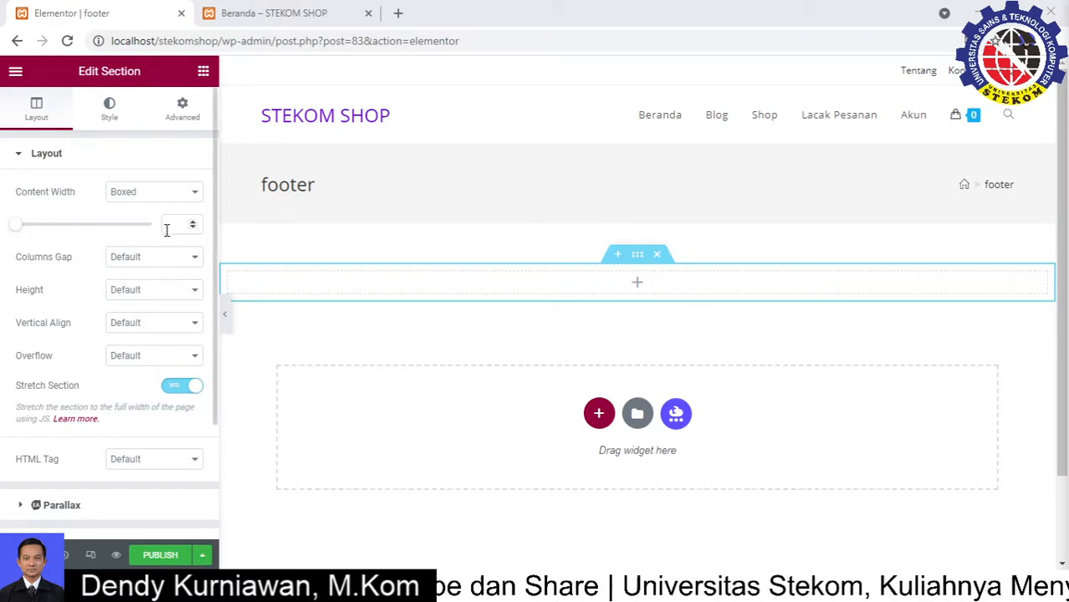
pyautogui.click(103, 114)
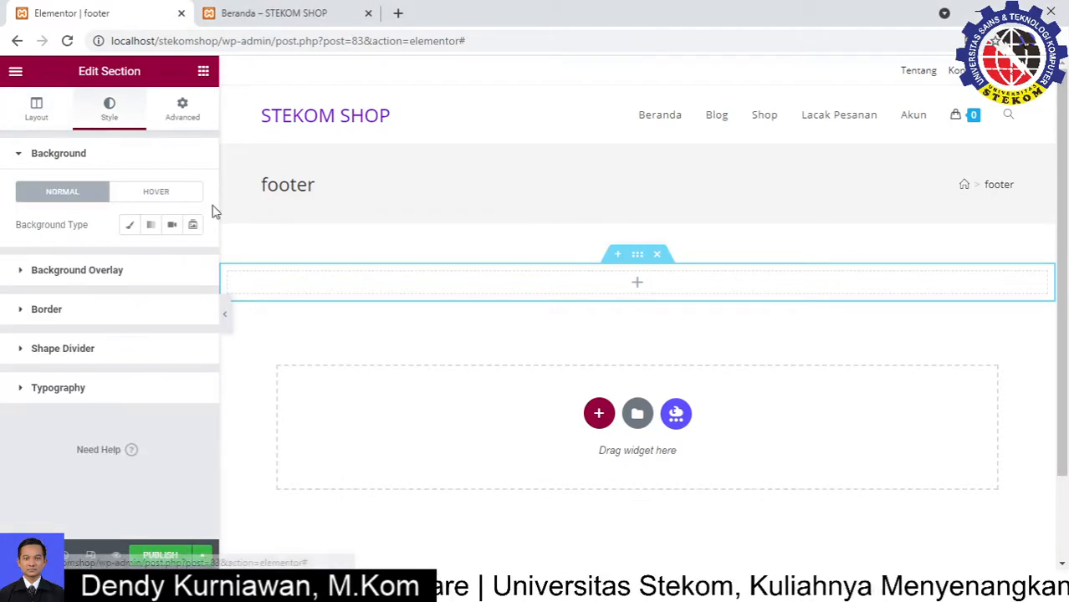
pyautogui.click(130, 228)
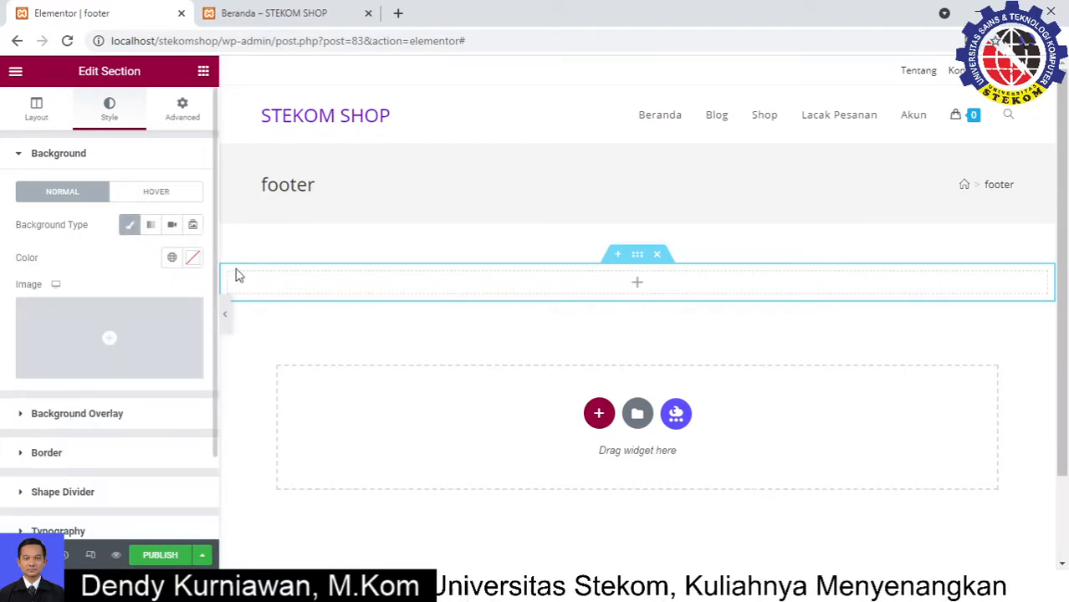
pyautogui.click(171, 259)
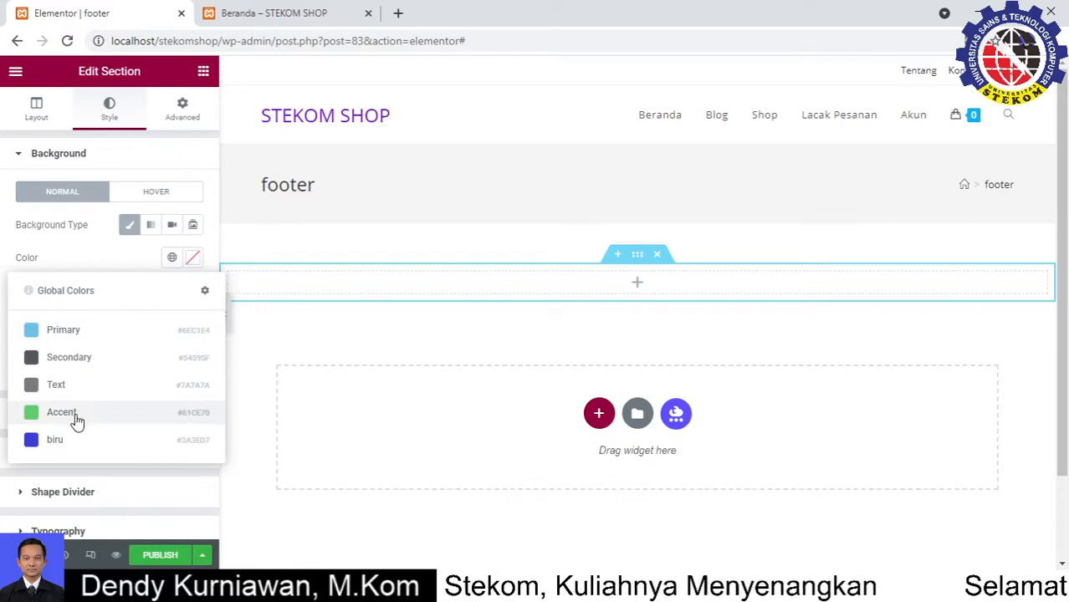
pyautogui.click(81, 445)
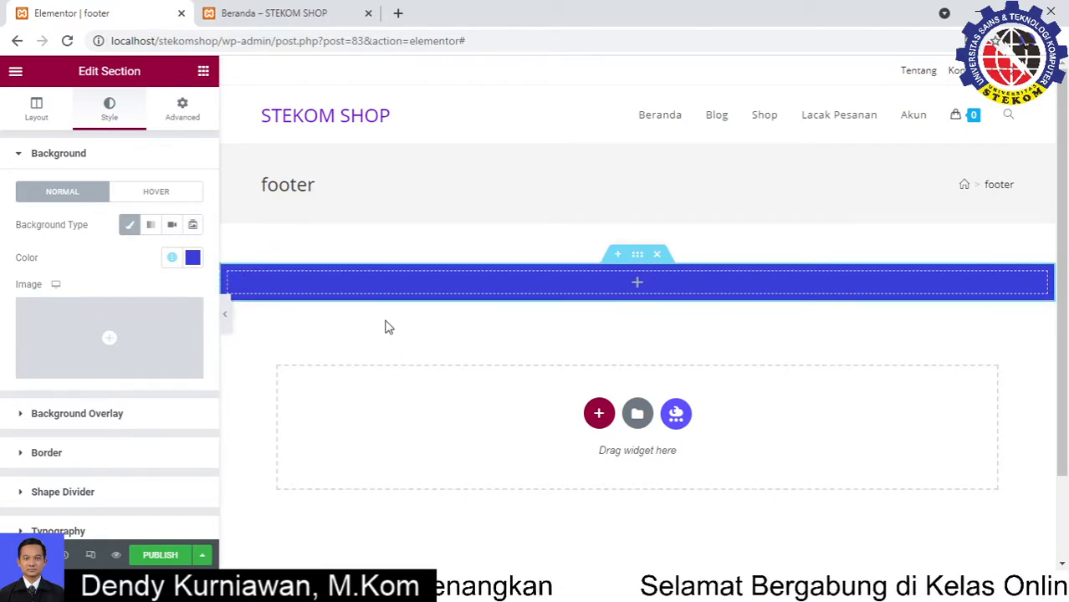
pyautogui.click(203, 74)
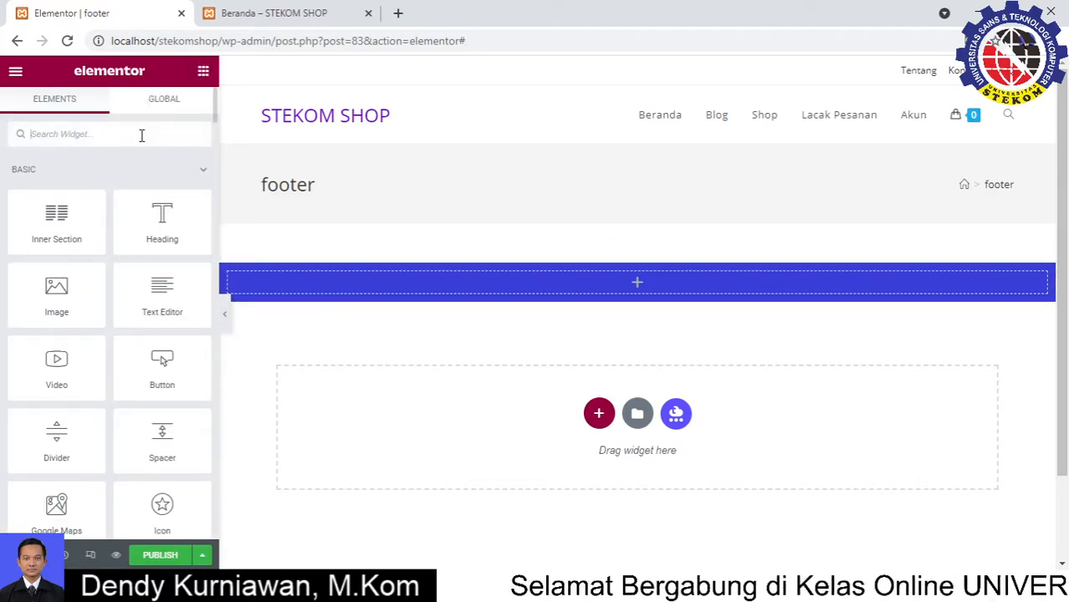
# Drop an Inner Section into the blue section and duplicate its columns twice, making four columns
pyautogui.moveTo(57, 215); pyautogui.dragTo(622, 285)
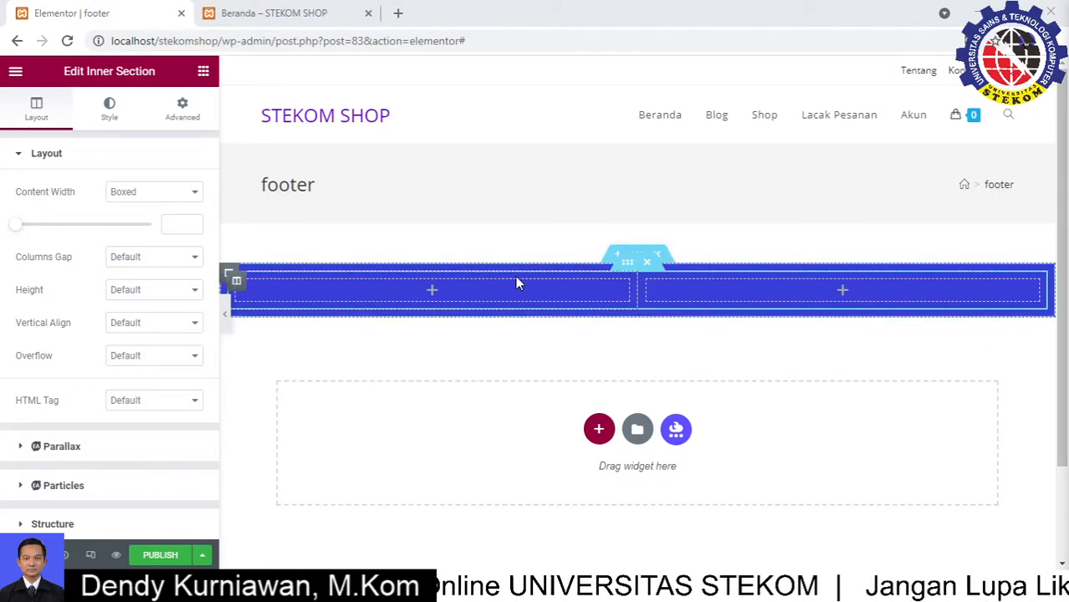
pyautogui.rightClick(432, 293)
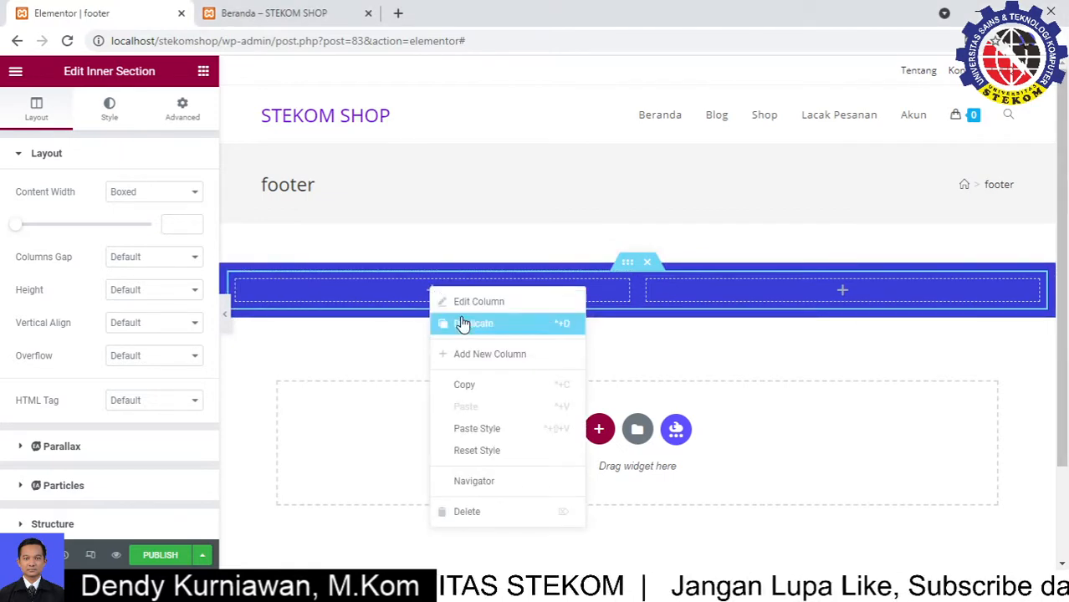
pyautogui.click(464, 324)
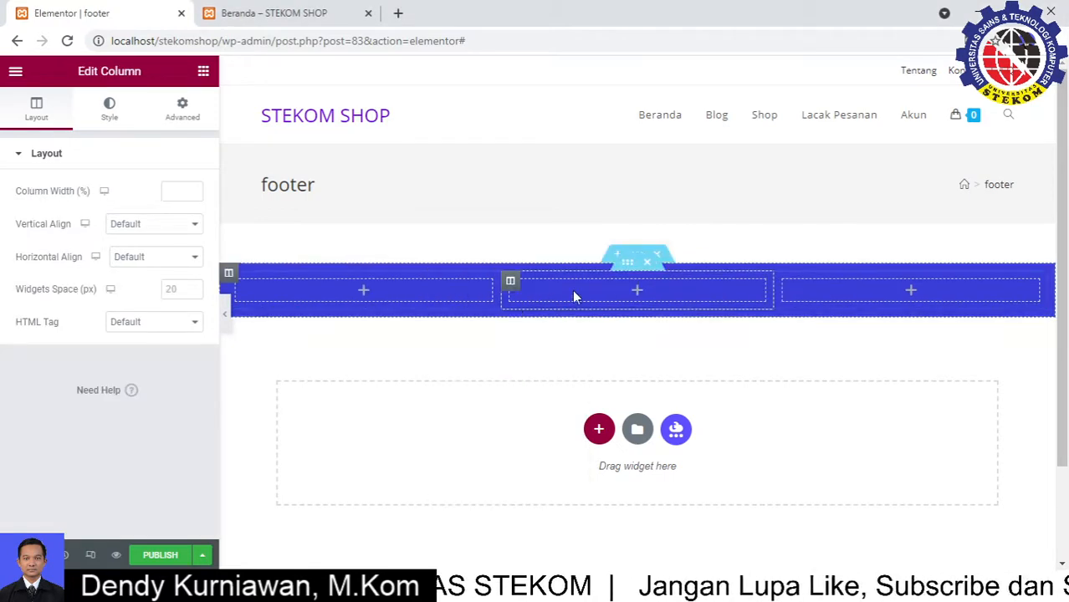
pyautogui.rightClick(638, 302)
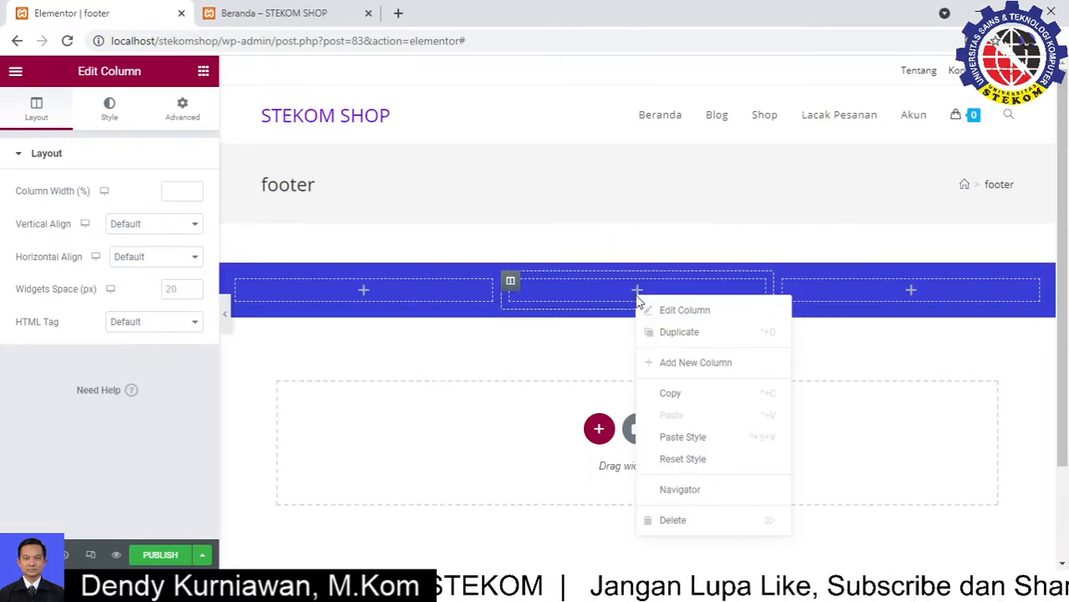
pyautogui.click(694, 333)
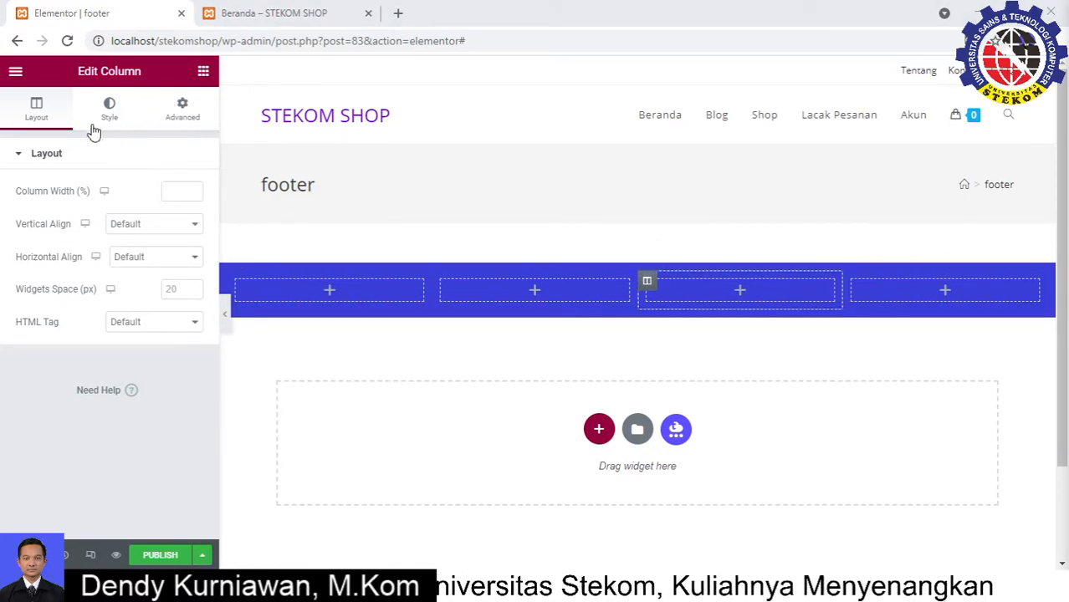
pyautogui.click(204, 71)
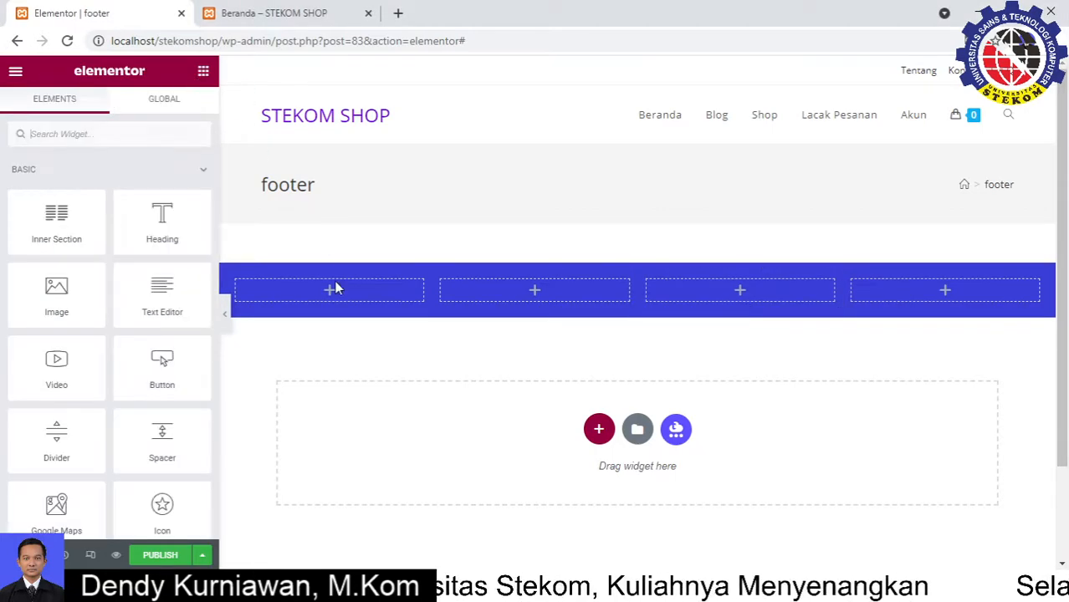
# Add a heading titled 'Stekom Shop' to the first footer column
pyautogui.moveTo(162, 219); pyautogui.dragTo(346, 292)
pyautogui.moveTo(141, 210); pyautogui.dragTo(4, 215)
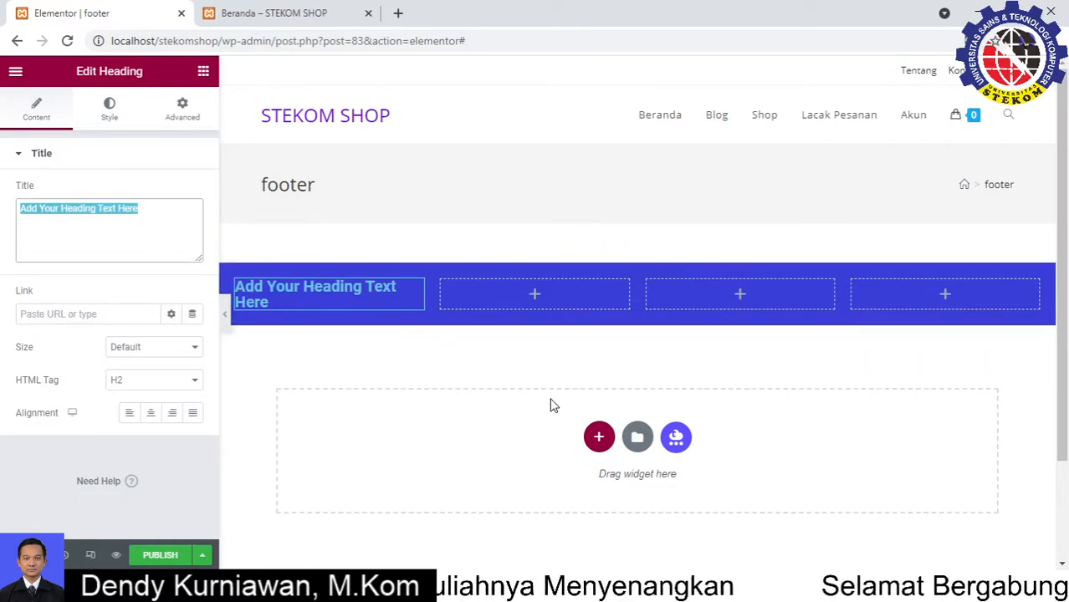
pyautogui.write('Stekom Shop')
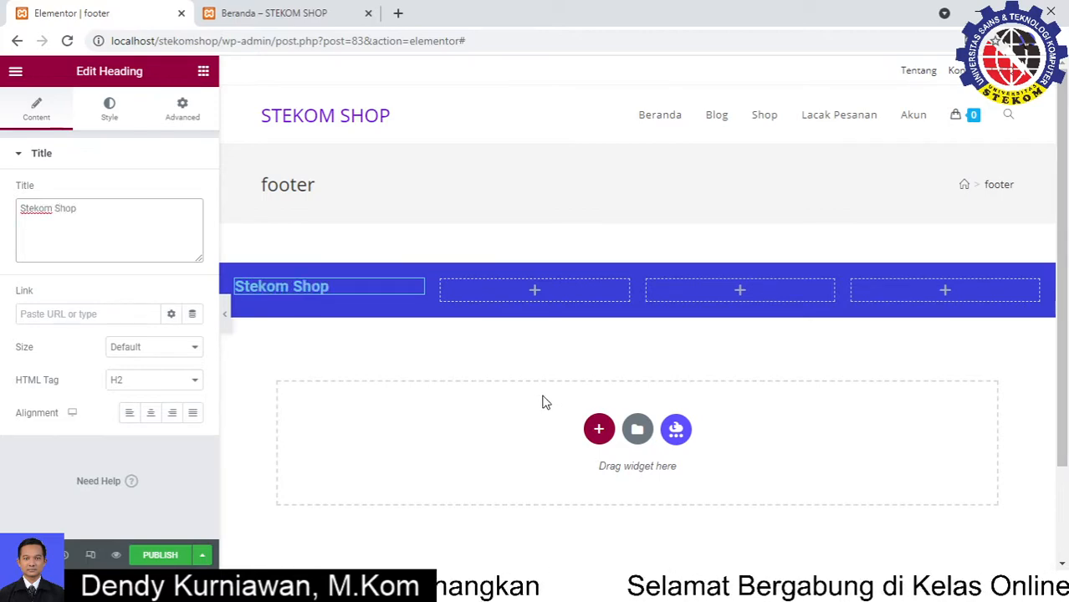
# Duplicate the Stekom Shop heading and retitle the copy 'Olshop Terbaik di indonesia'
pyautogui.rightClick(418, 297)
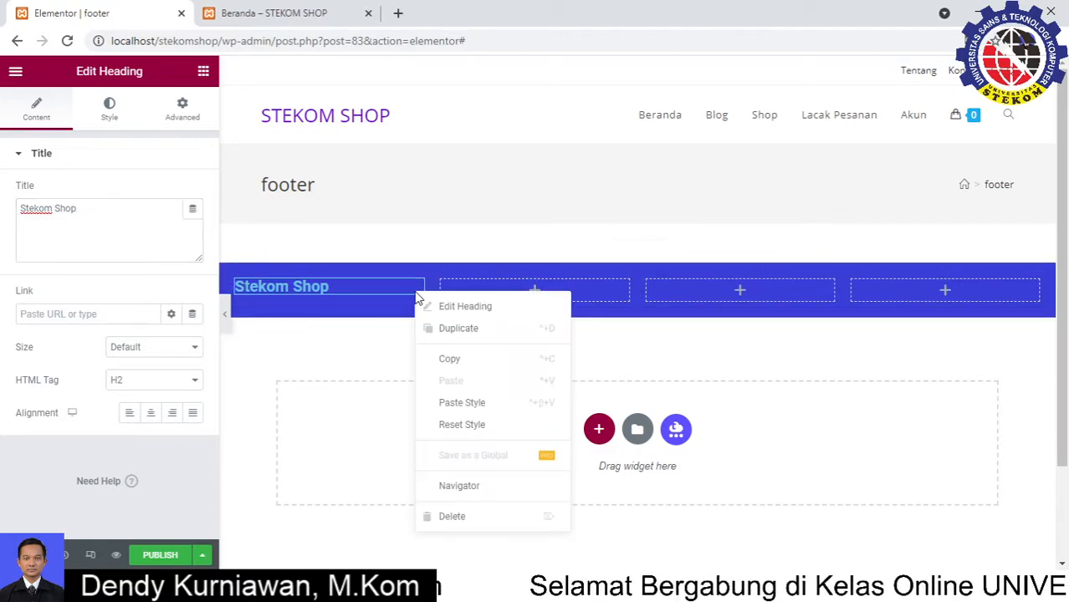
pyautogui.click(467, 331)
pyautogui.moveTo(110, 215); pyautogui.dragTo(2, 207)
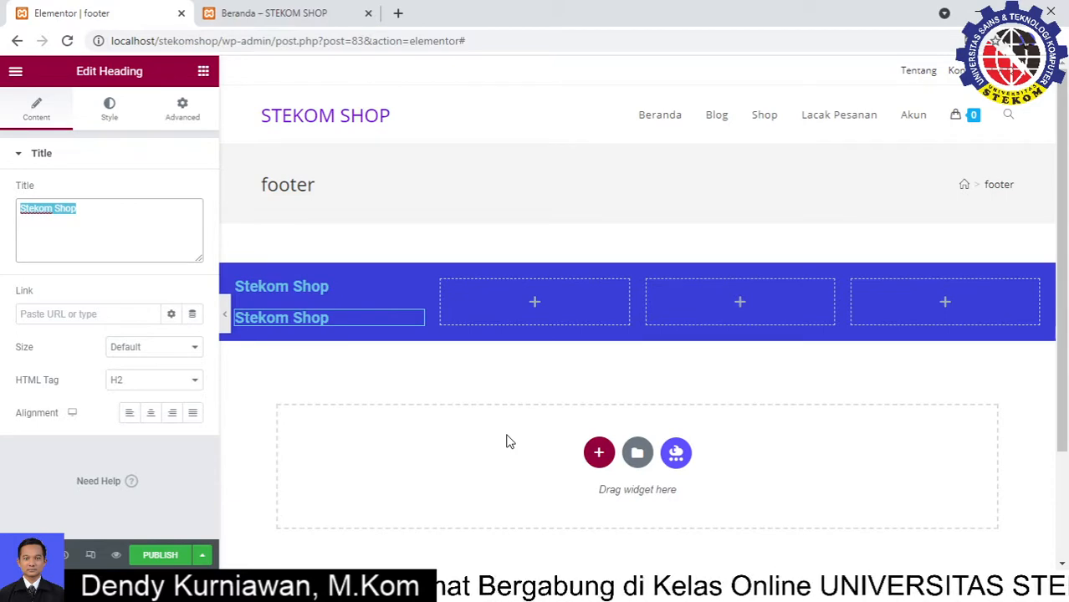
pyautogui.write('T')
pyautogui.press('BackSpace')
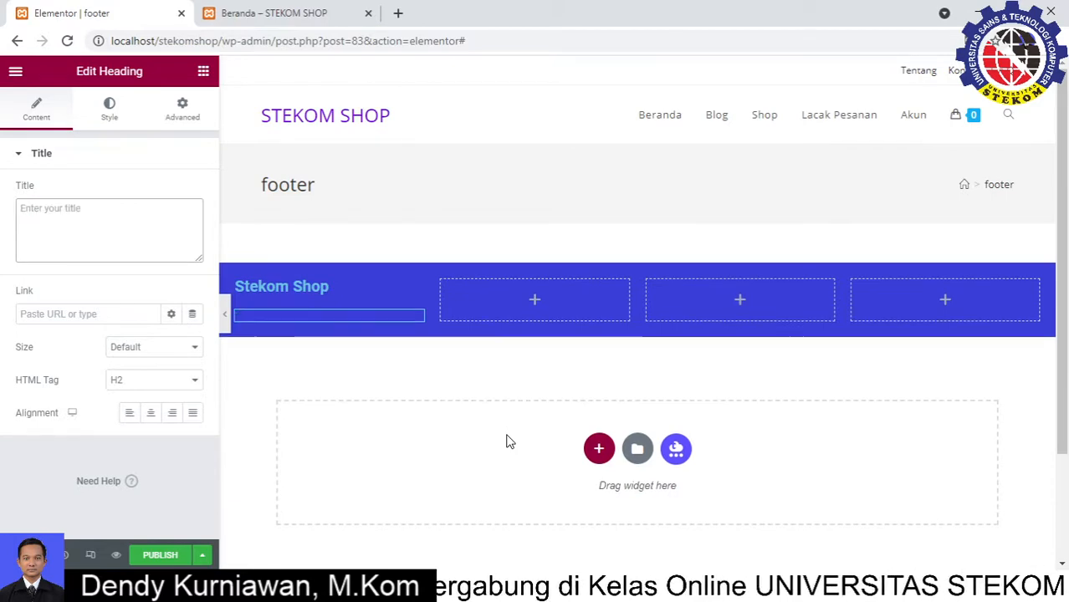
pyautogui.write('Olshop Terbaik di indones')
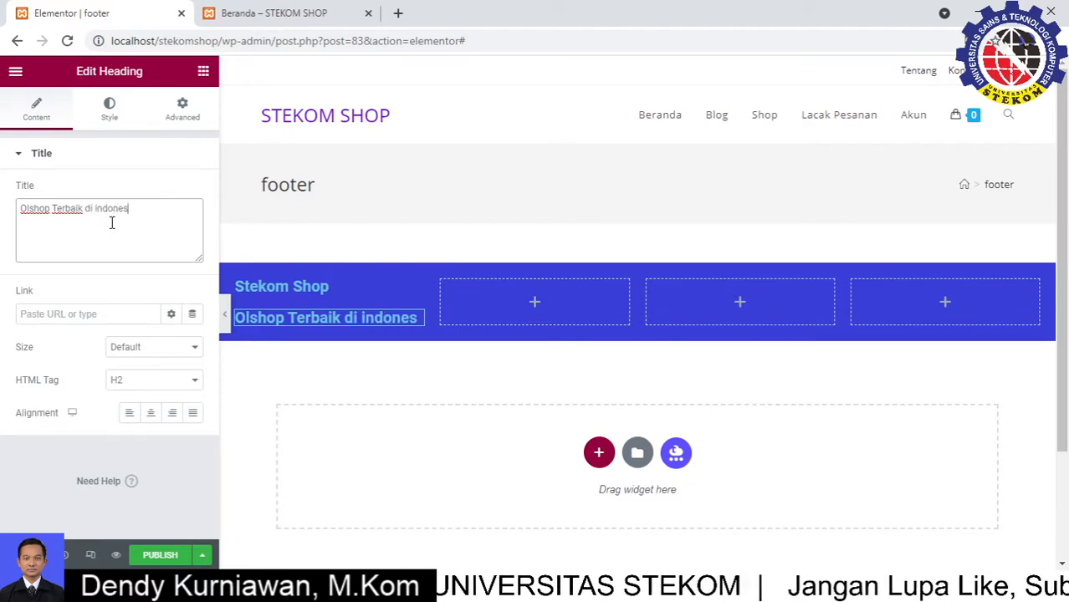
pyautogui.write('ia')
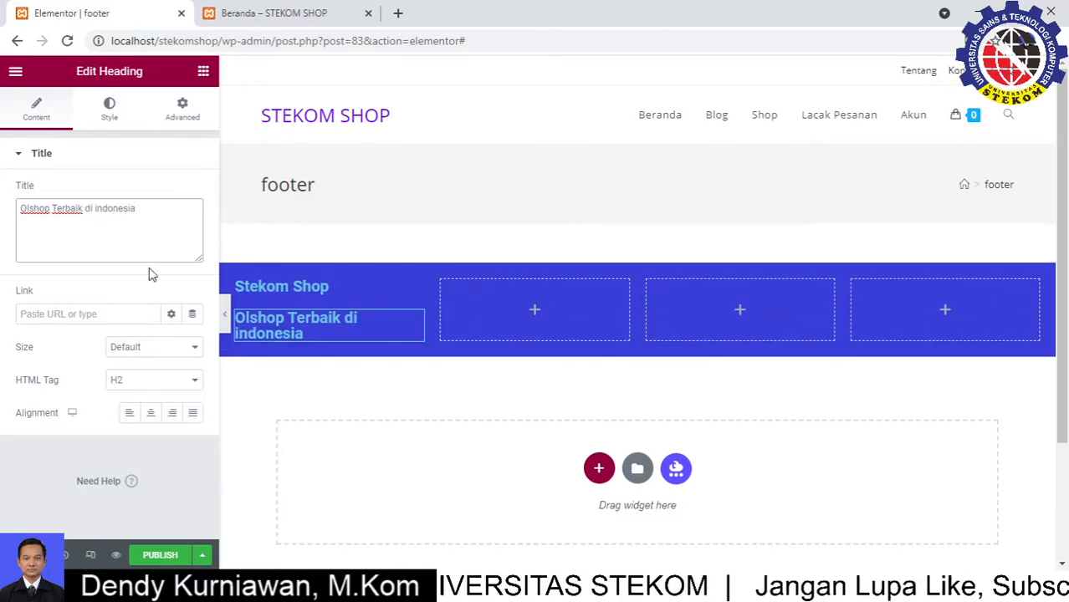
pyautogui.click(339, 281)
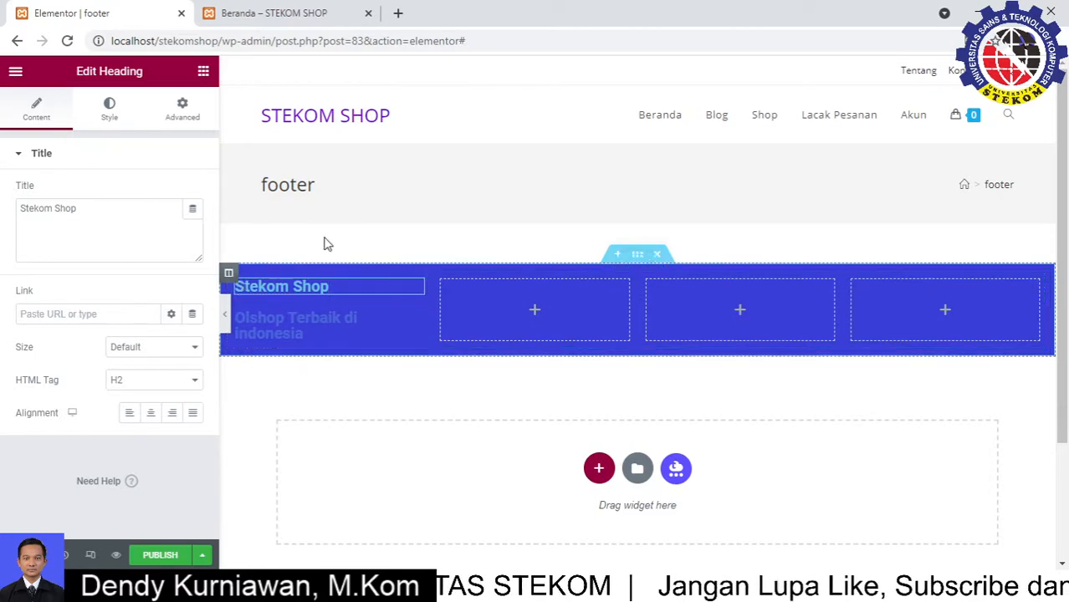
# Make the Stekom Shop title white (#FFFFFF) and enlarge its font size
pyautogui.click(110, 113)
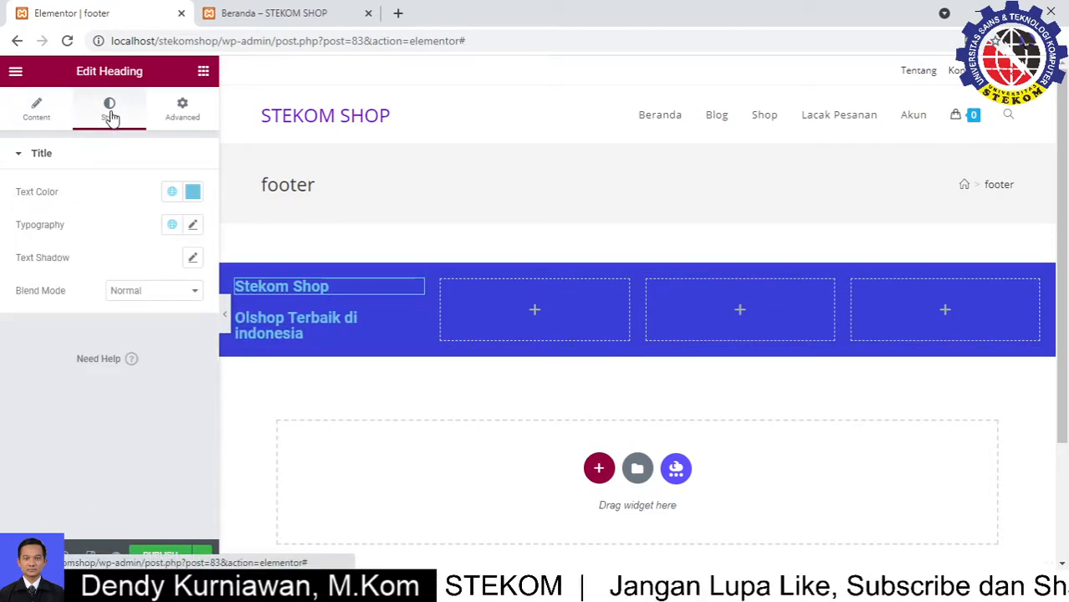
pyautogui.click(193, 193)
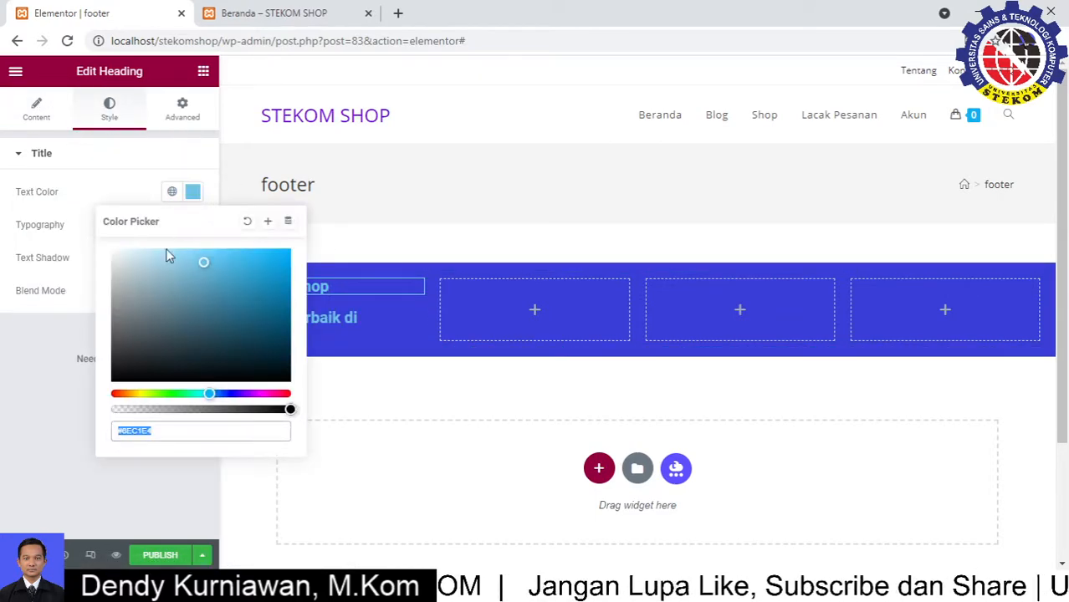
pyautogui.write('#FFFFFF')
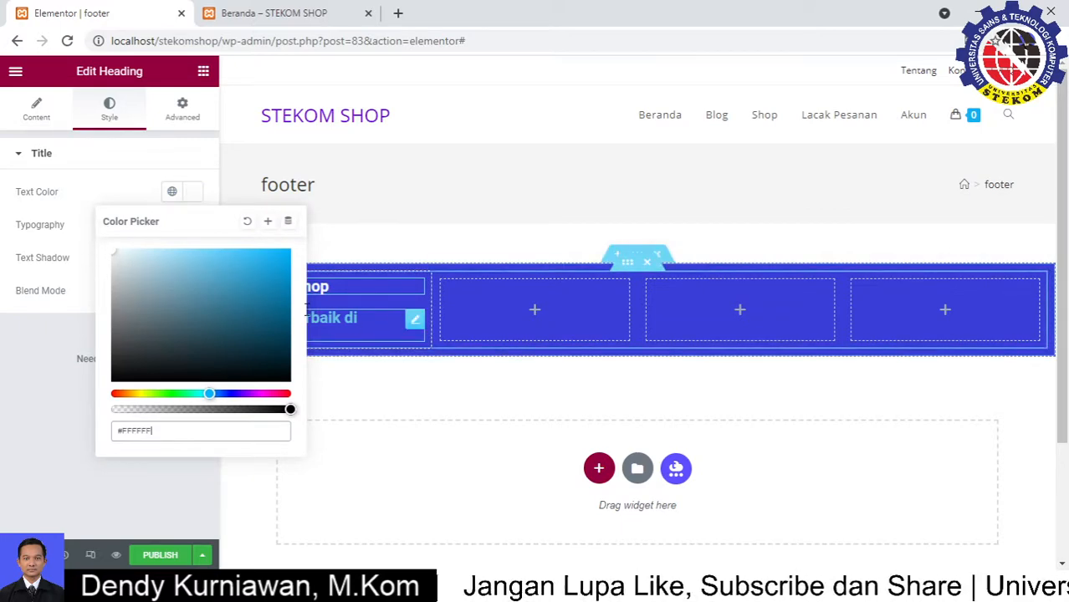
pyautogui.click(137, 161)
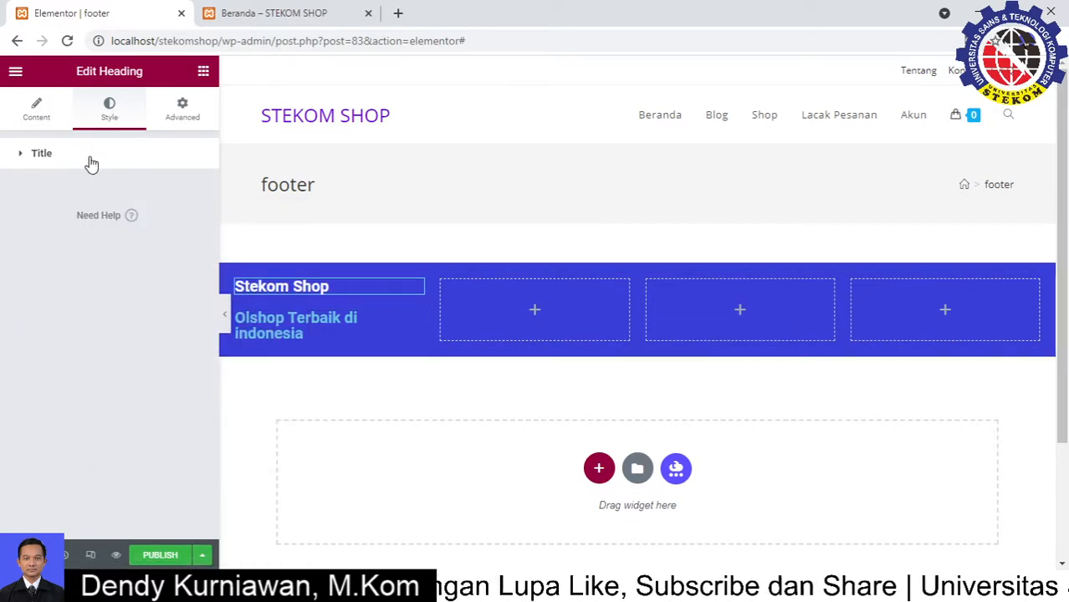
pyautogui.click(89, 159)
pyautogui.click(193, 226)
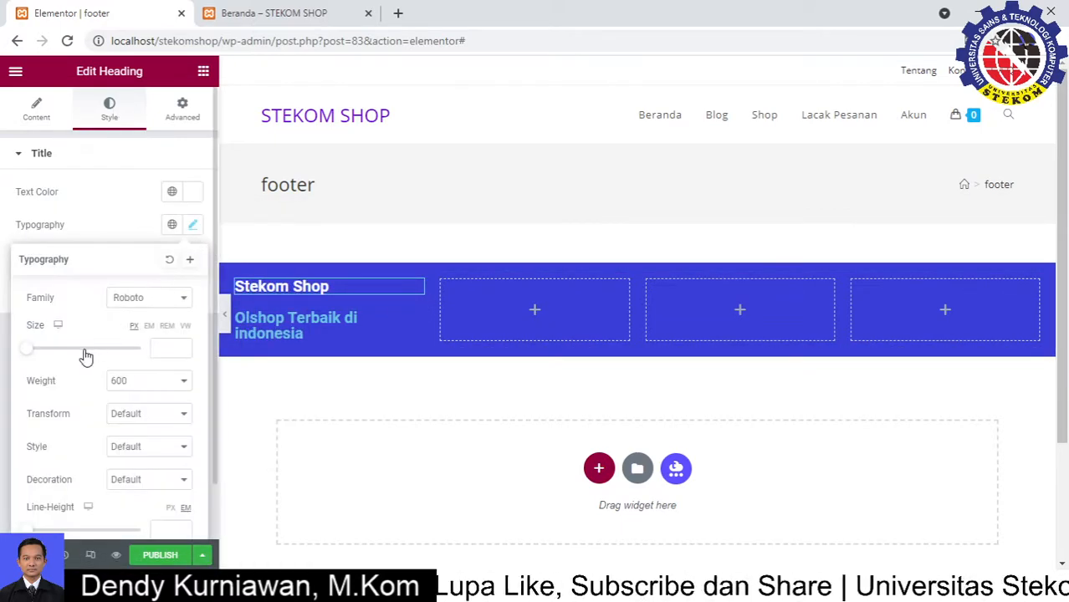
pyautogui.moveTo(36, 358); pyautogui.dragTo(52, 357)
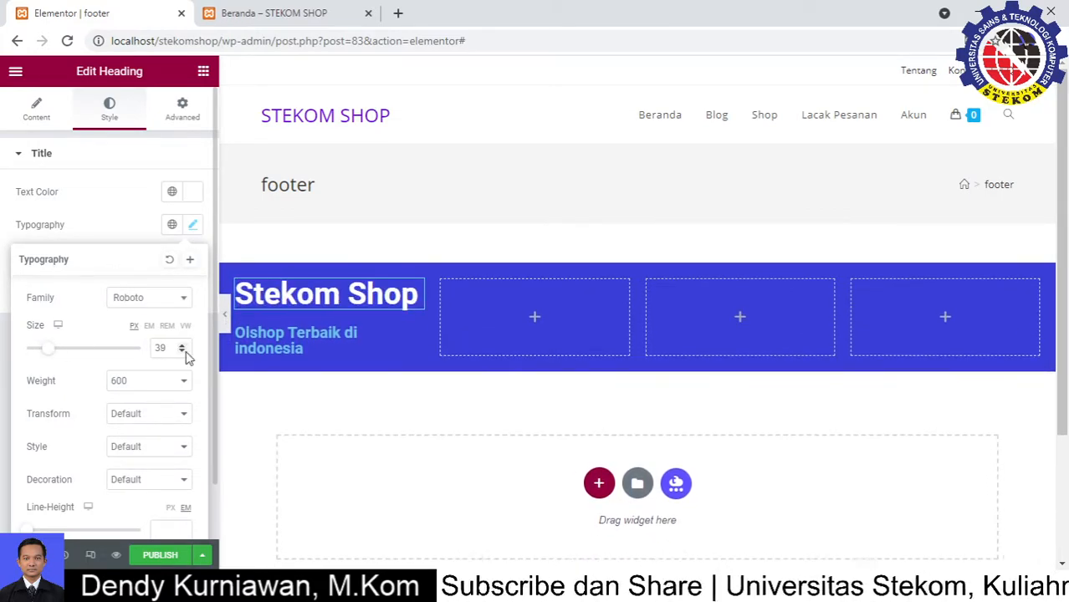
# Set the 'Olshop Terbaik di indonesia' subtitle's text colour to #FFFFFF
pyautogui.click(374, 351)
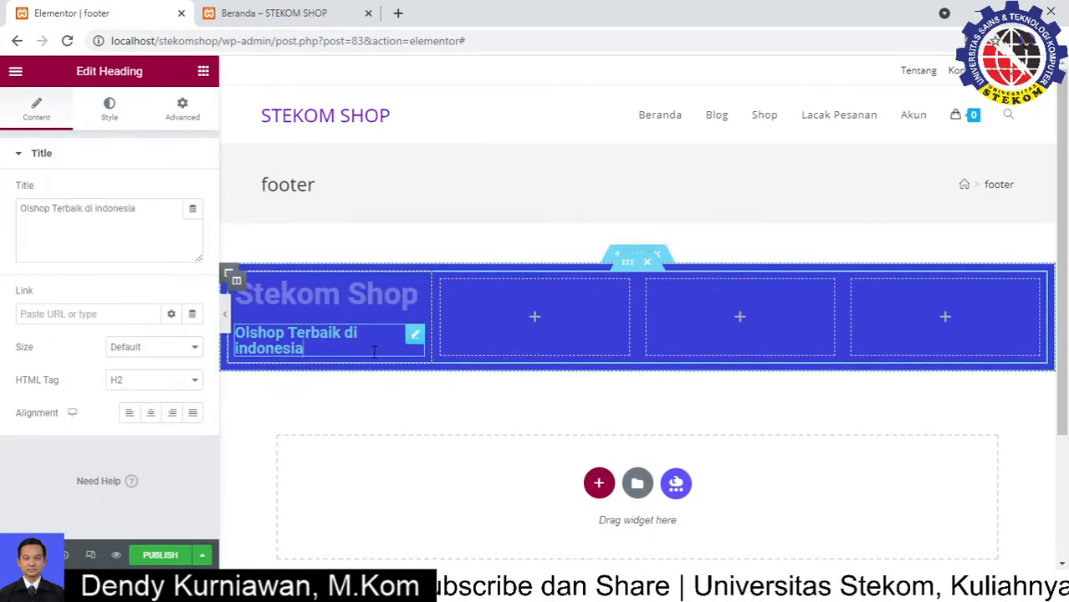
pyautogui.click(108, 117)
pyautogui.click(194, 194)
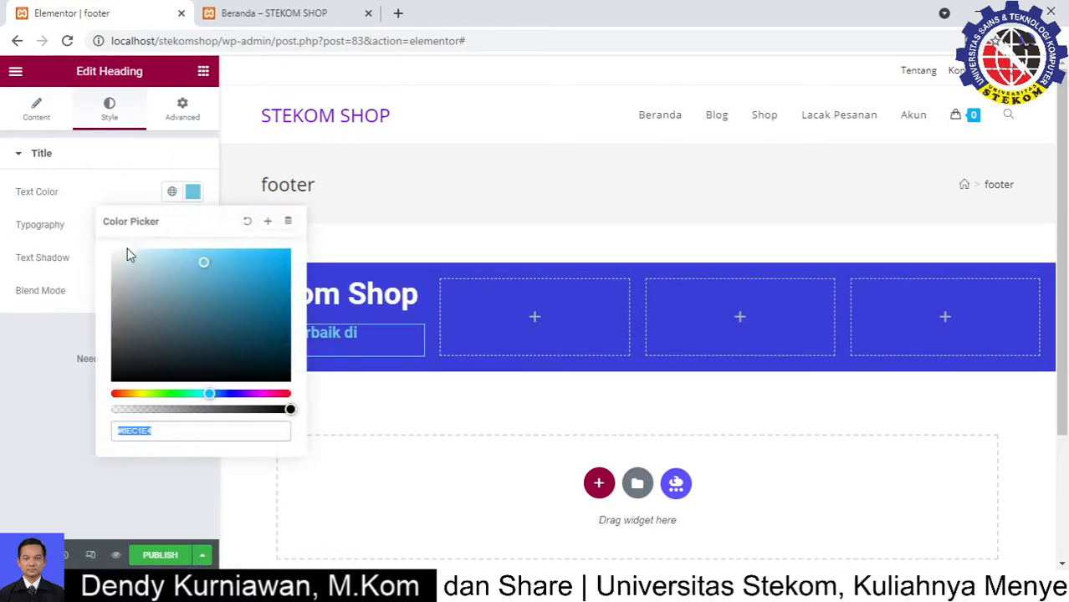
pyautogui.write('#FFFFFF')
pyautogui.click(176, 175)
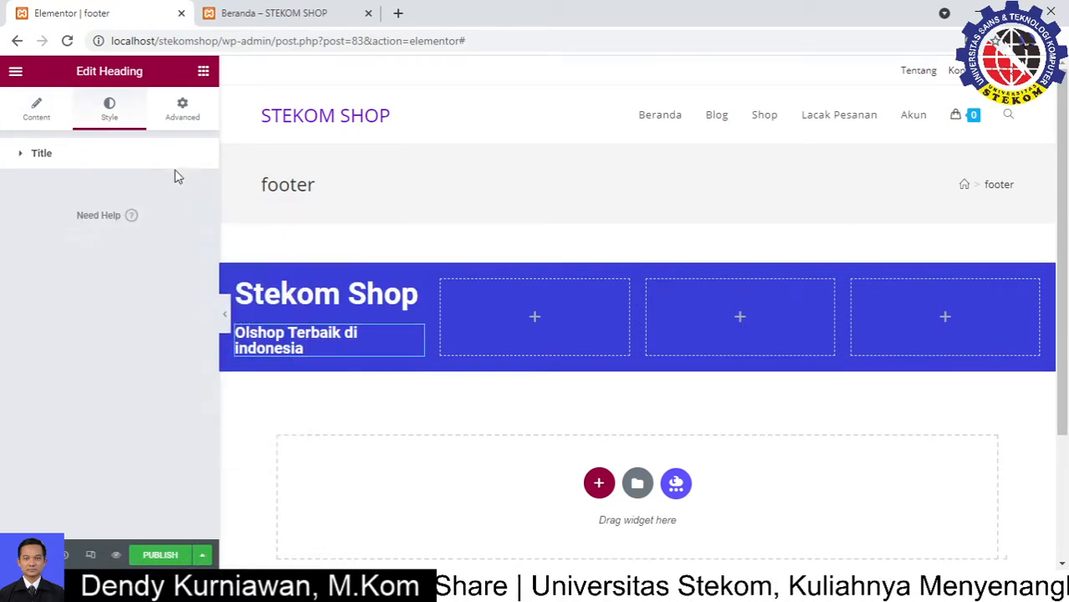
# Give the subtitle 17 px text, weight 400, with Normal style and Normal transform
pyautogui.click(156, 167)
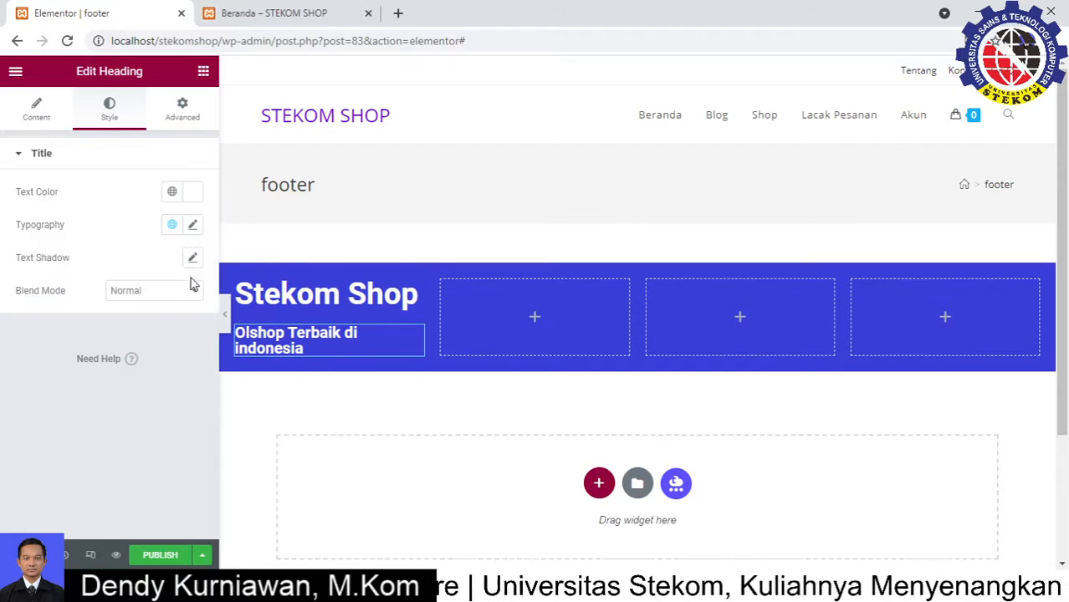
pyautogui.click(192, 226)
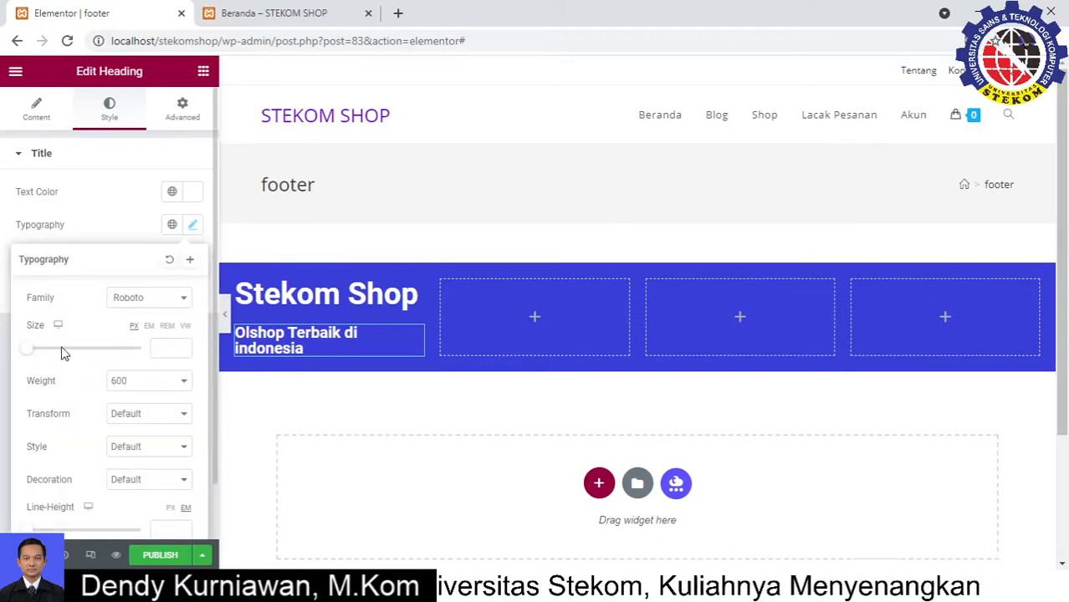
pyautogui.moveTo(31, 354); pyautogui.dragTo(42, 355)
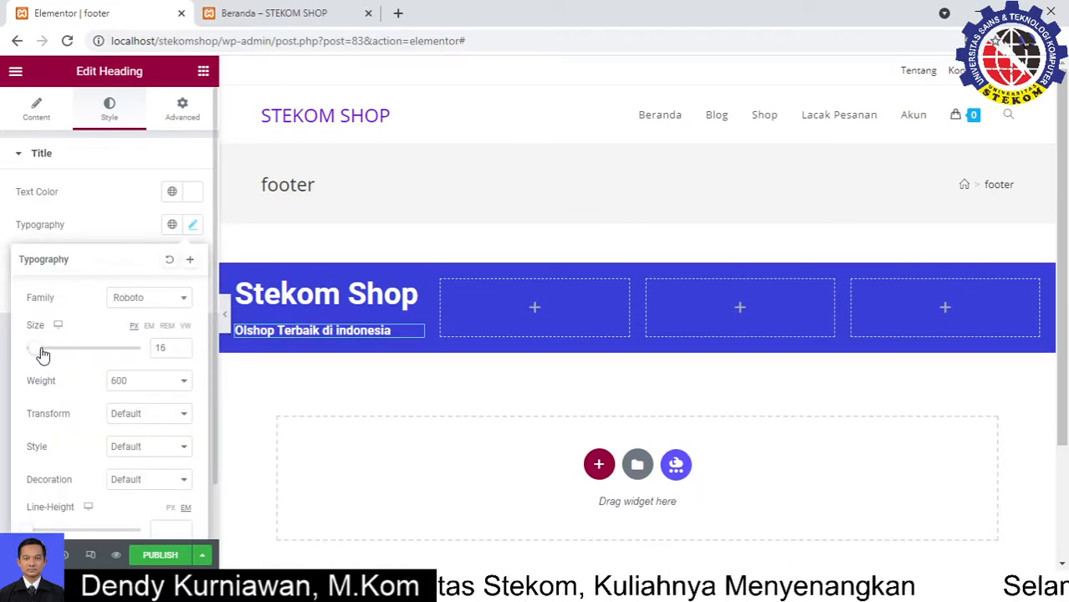
pyautogui.click(138, 450)
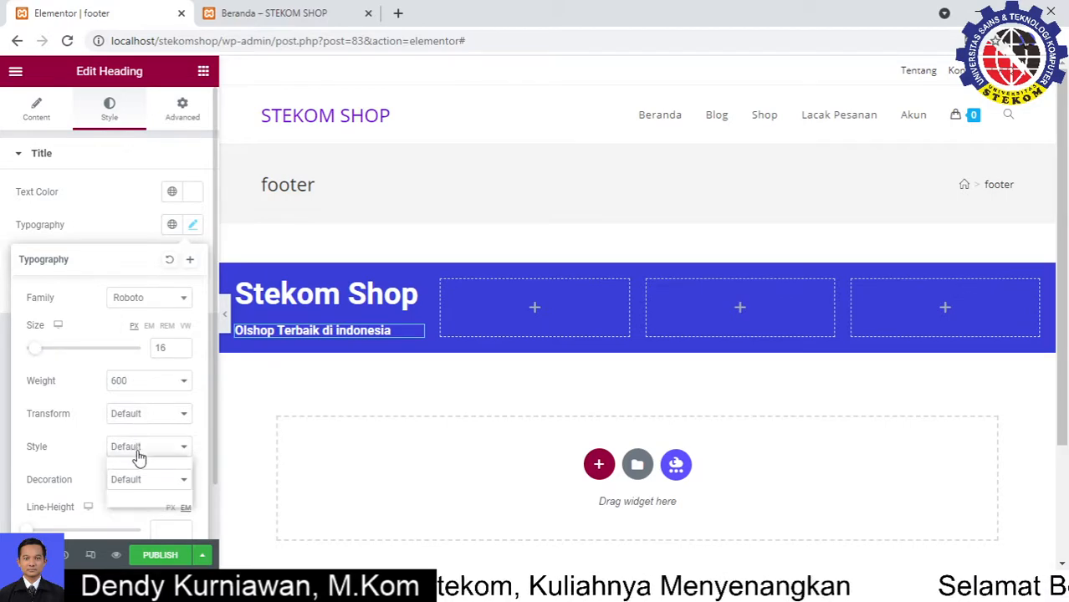
pyautogui.click(132, 474)
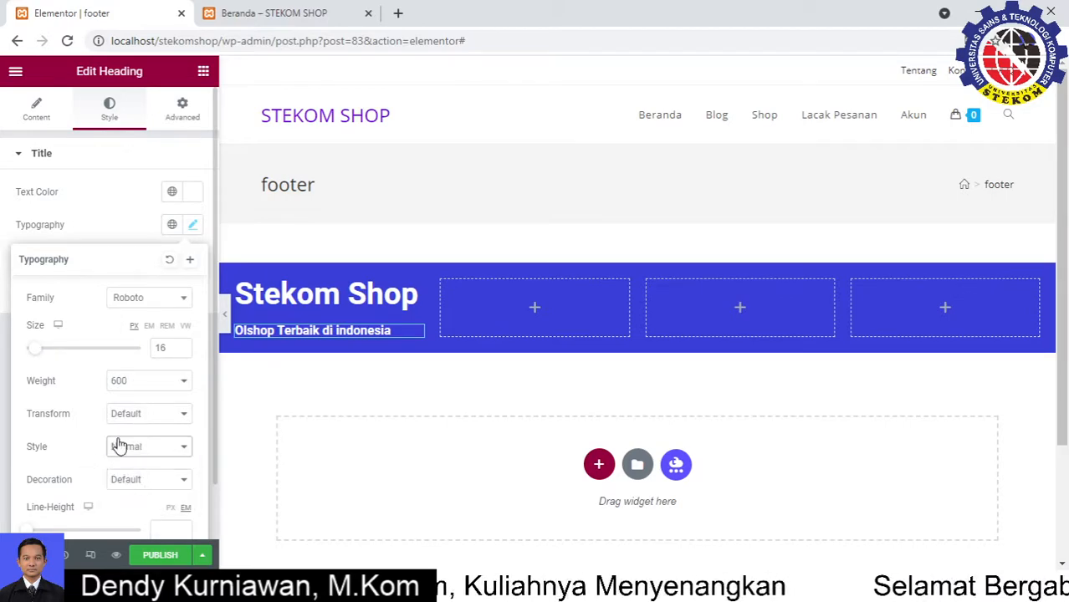
pyautogui.click(141, 481)
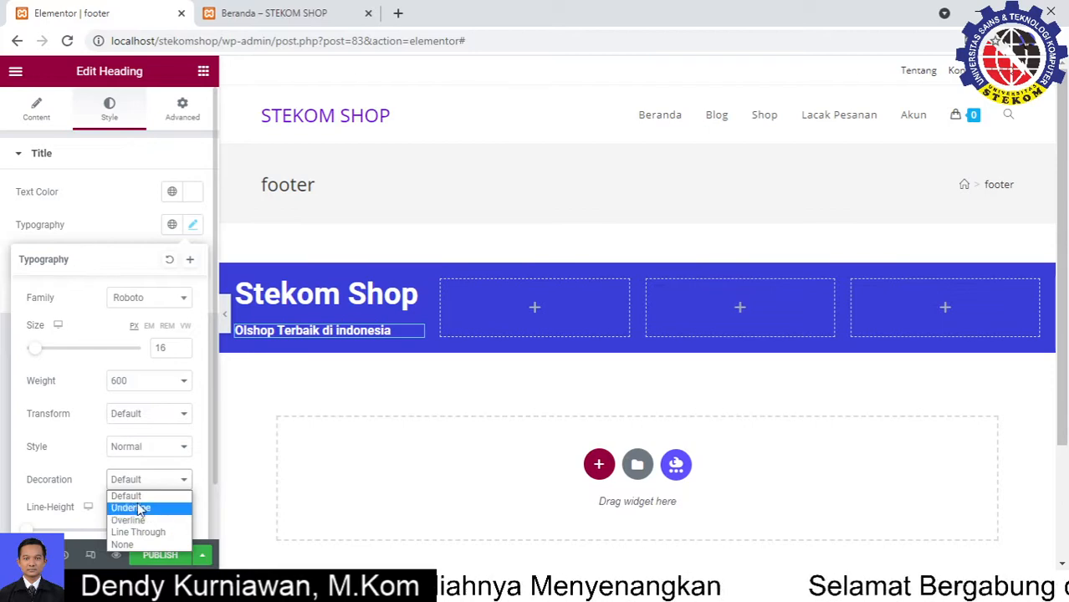
pyautogui.click(138, 413)
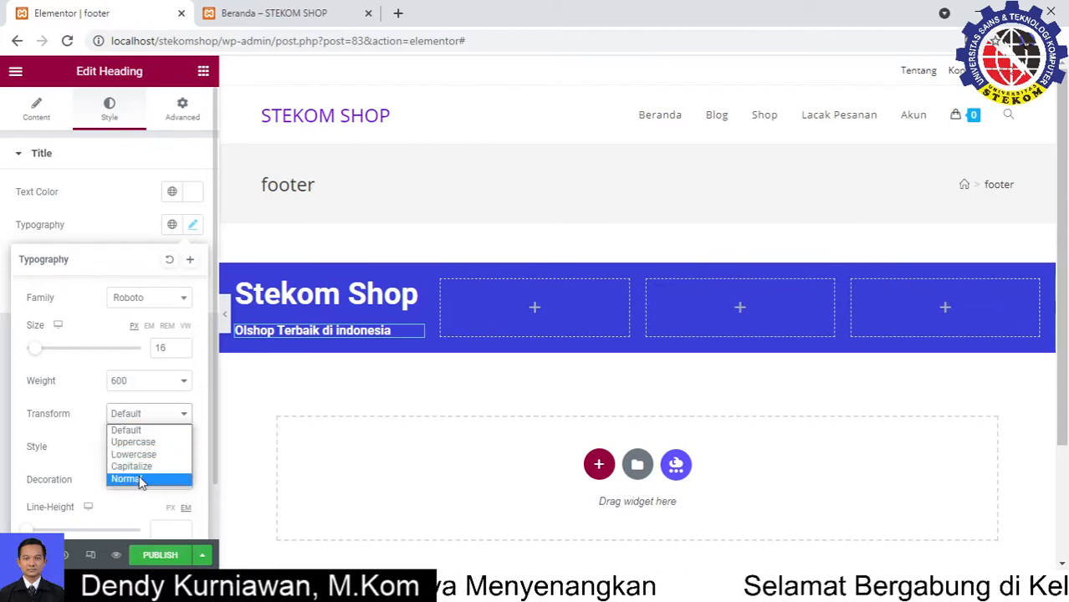
pyautogui.click(139, 479)
pyautogui.click(154, 385)
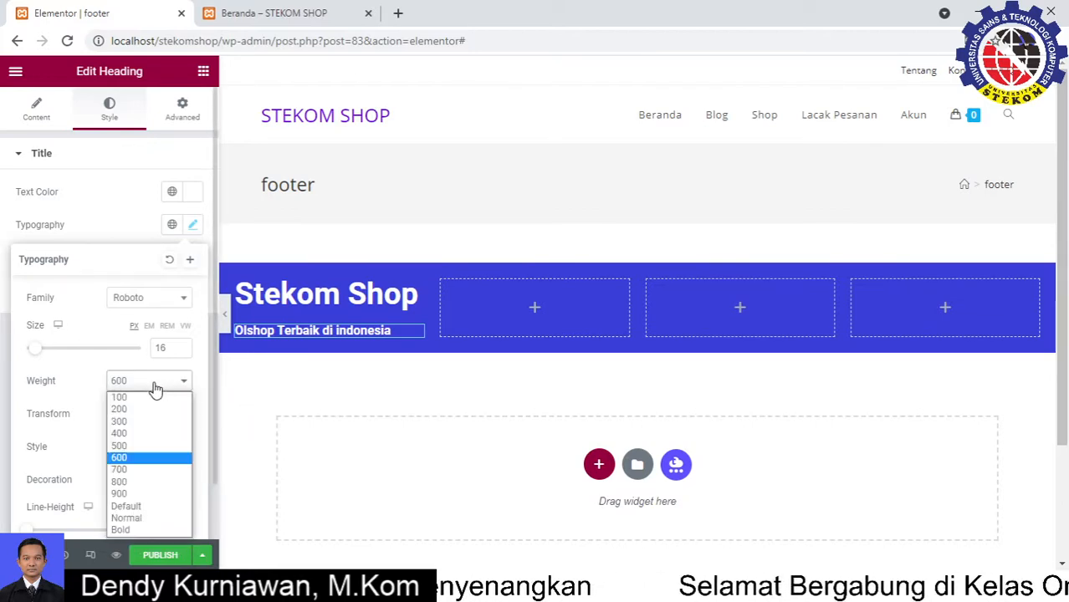
pyautogui.click(148, 434)
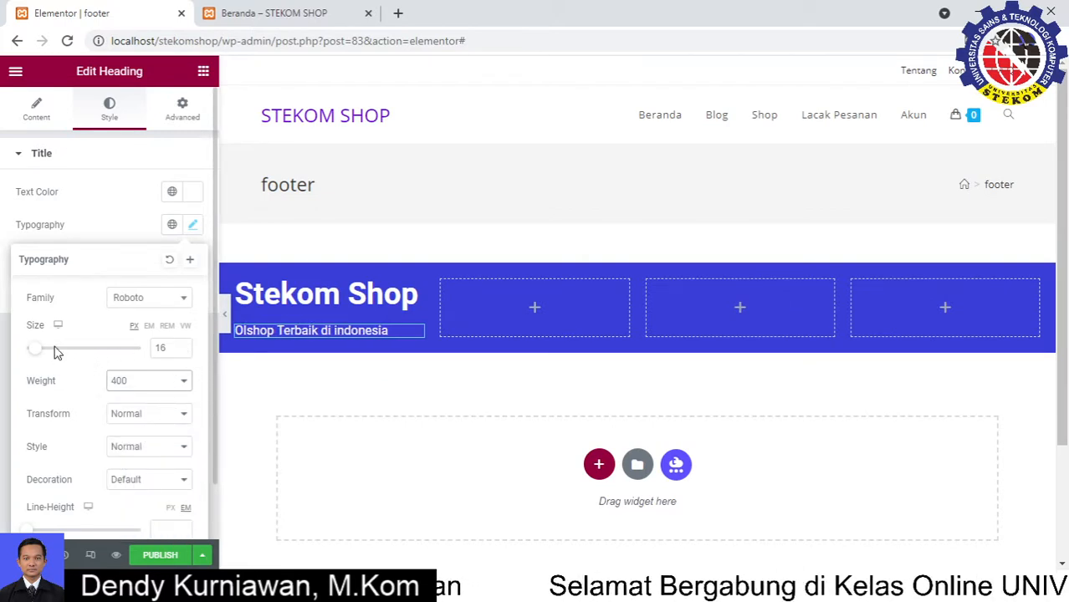
pyautogui.moveTo(38, 353); pyautogui.dragTo(42, 355)
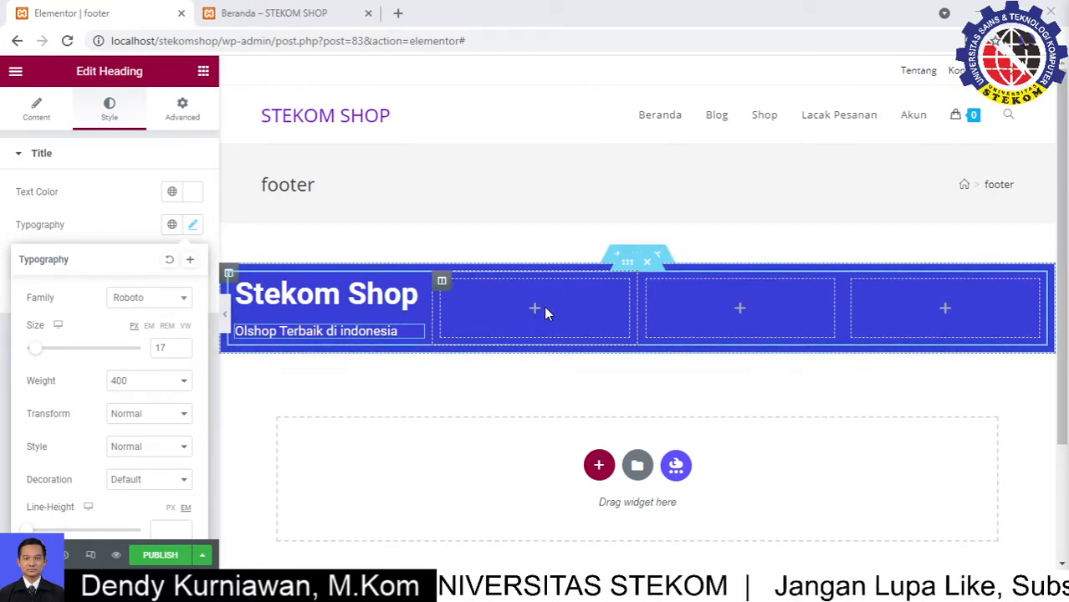
pyautogui.click(203, 74)
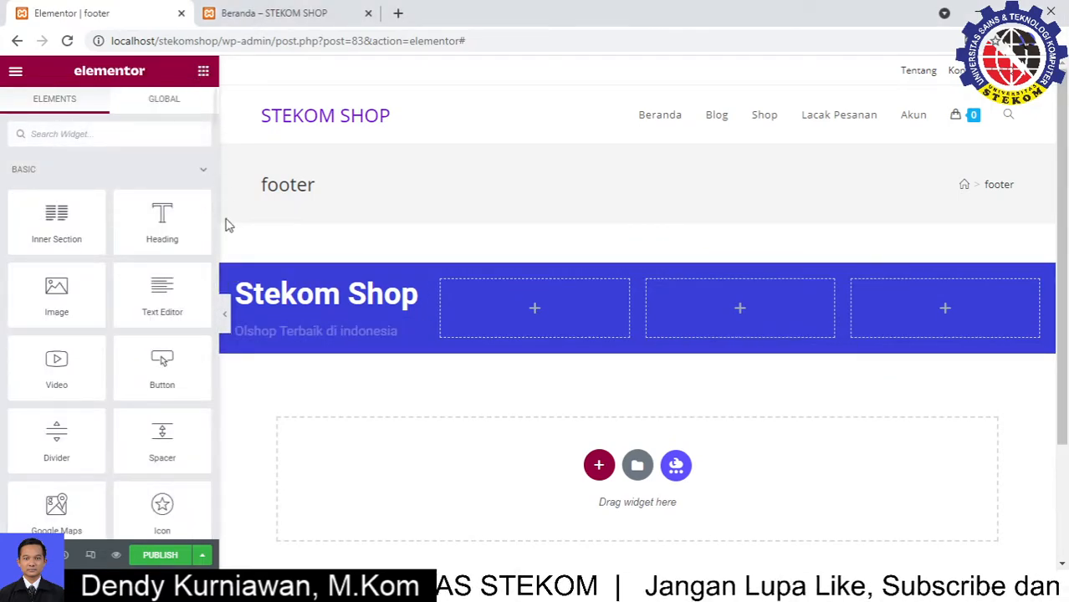
# Add a white 'Akses Cepat' heading to the footer's second column
pyautogui.moveTo(174, 229); pyautogui.dragTo(551, 316)
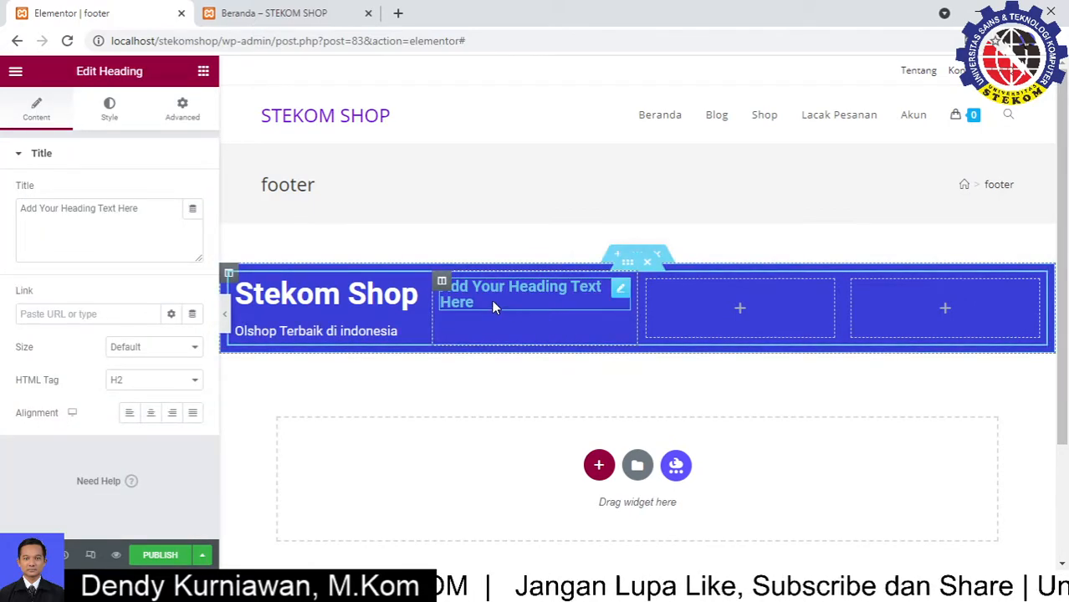
pyautogui.moveTo(154, 211); pyautogui.dragTo(4, 210)
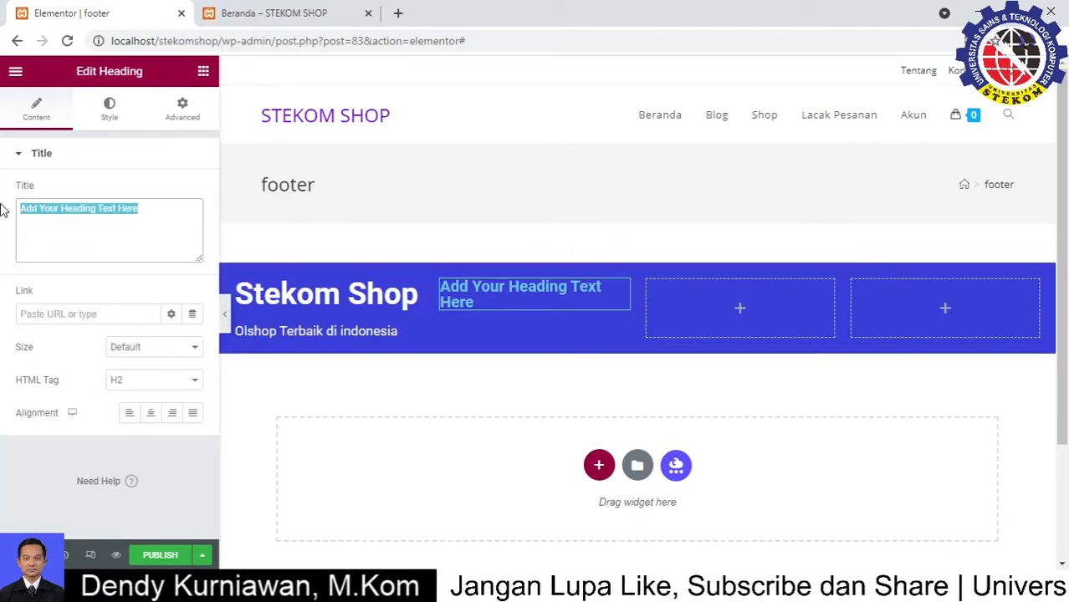
pyautogui.write('Al')
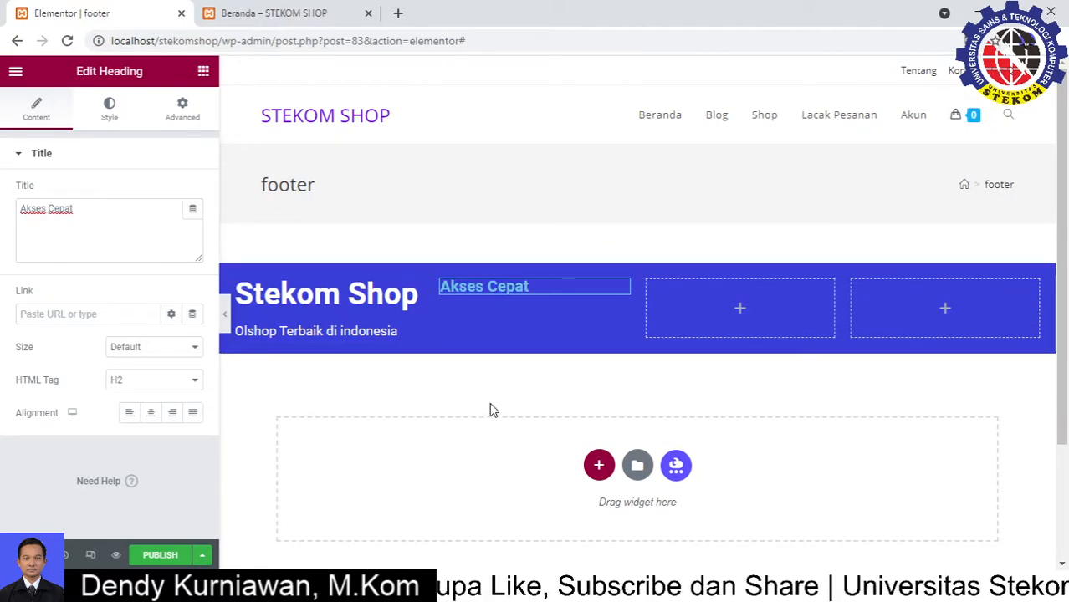
pyautogui.click(109, 107)
pyautogui.click(193, 192)
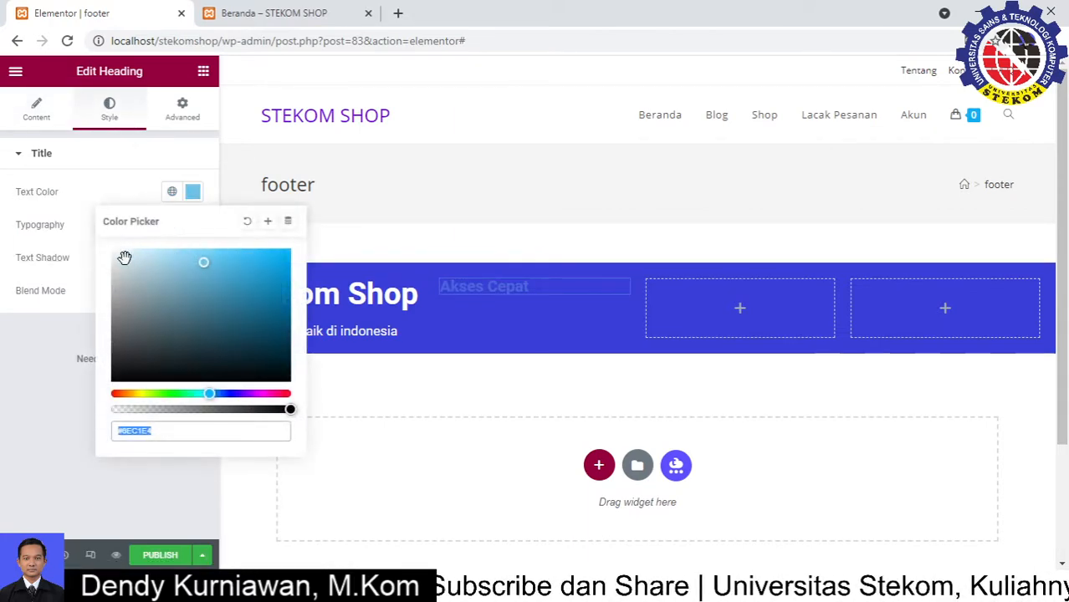
pyautogui.moveTo(124, 258); pyautogui.dragTo(92, 241)
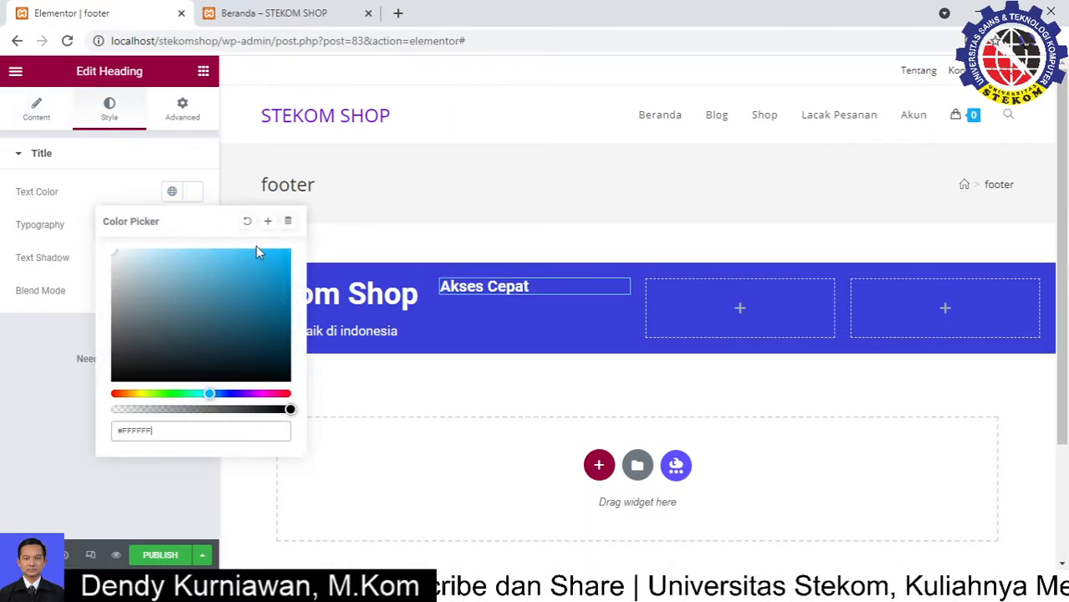
pyautogui.click(171, 194)
pyautogui.click(130, 195)
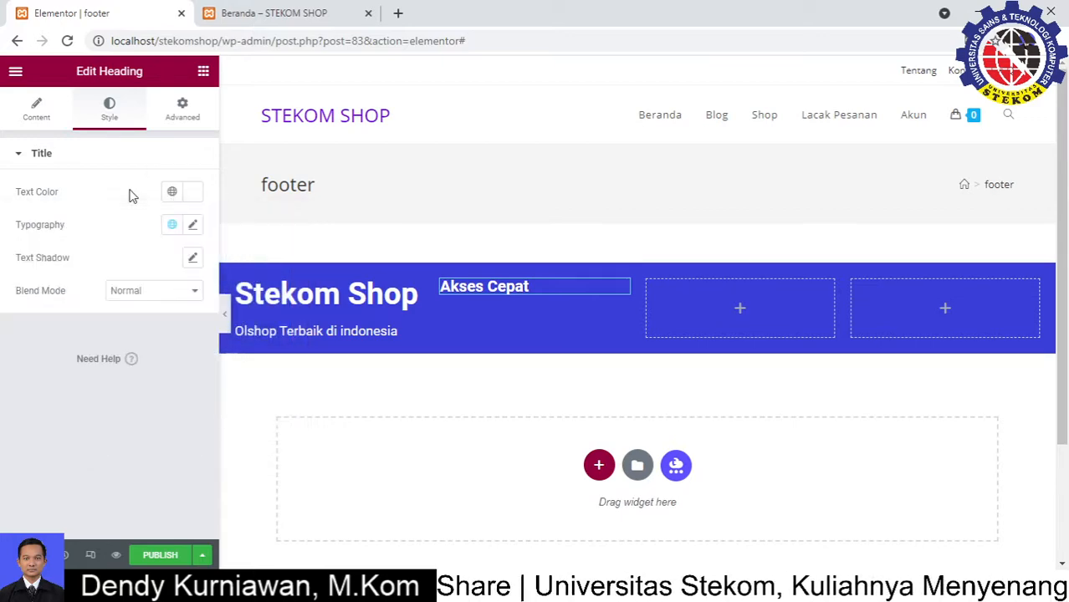
# Resize Akses Cepat to 26 px and drop another heading below it
pyautogui.click(194, 226)
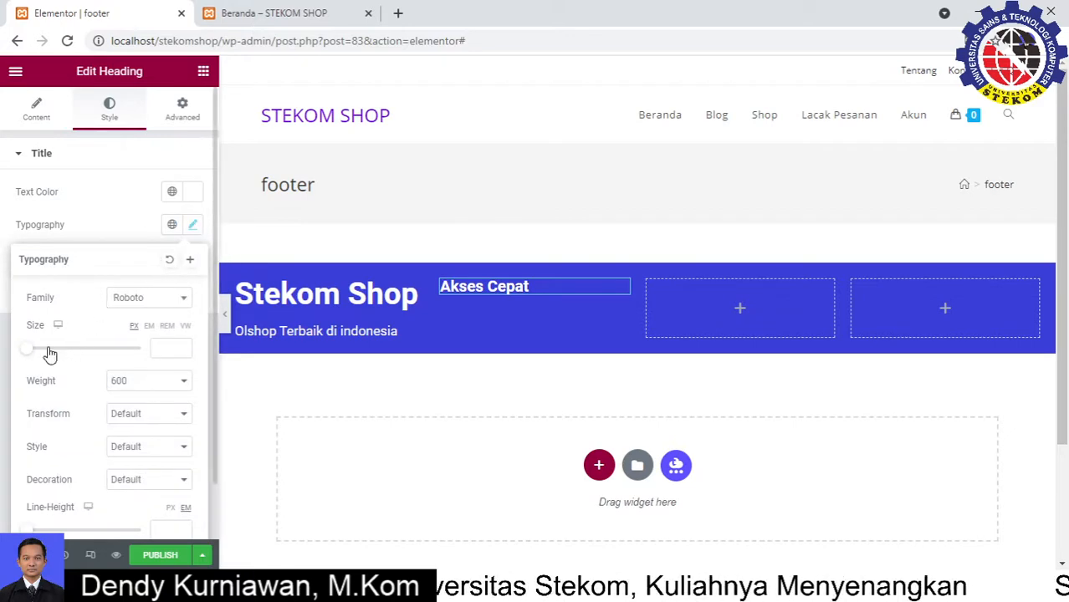
pyautogui.moveTo(28, 355); pyautogui.dragTo(43, 355)
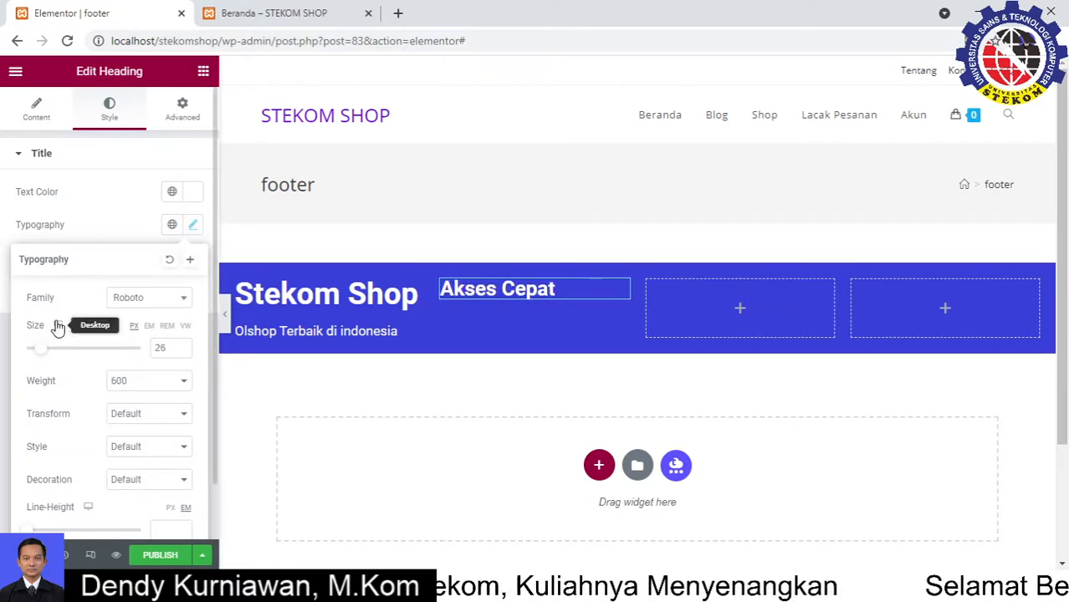
pyautogui.click(409, 371)
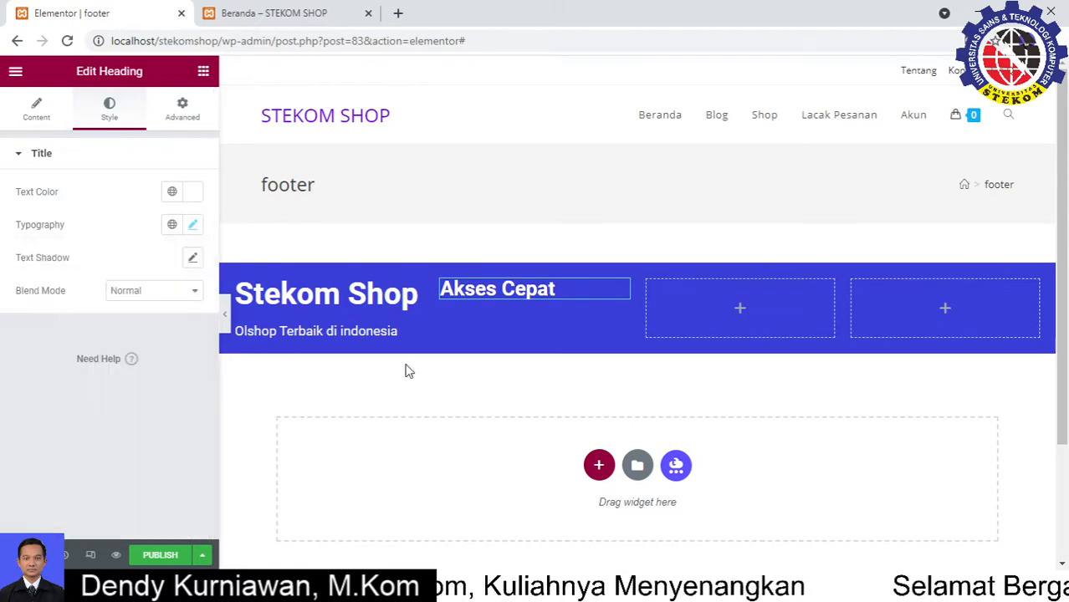
pyautogui.click(204, 72)
pyautogui.moveTo(163, 219); pyautogui.dragTo(504, 301)
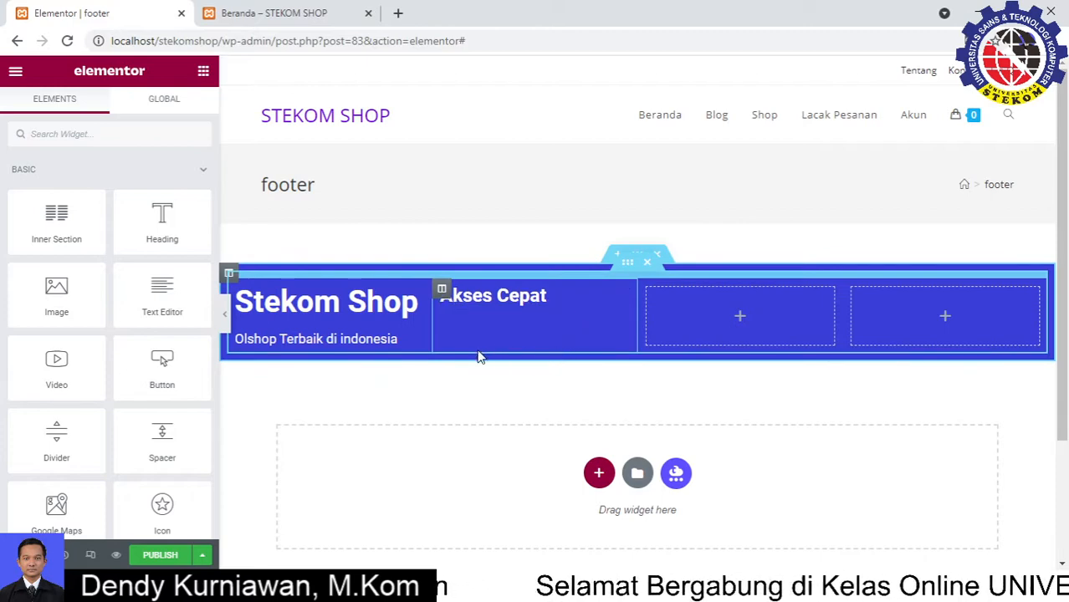
# Place a new heading beneath Akses Cepat and retitle it 'Beranda'
pyautogui.moveTo(161, 218); pyautogui.dragTo(531, 305)
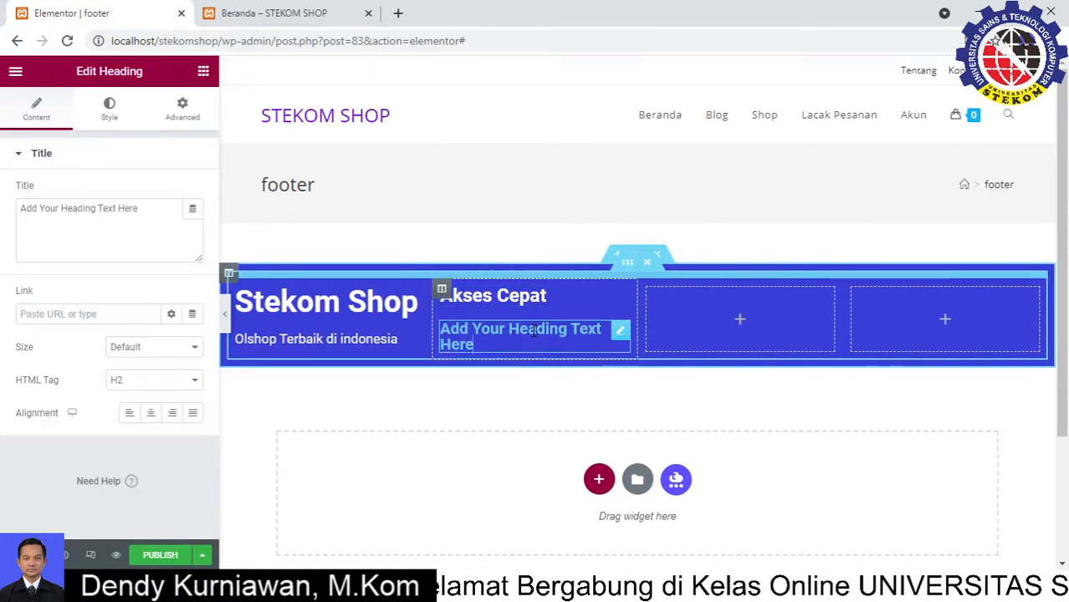
pyautogui.tripleClick(532, 331)
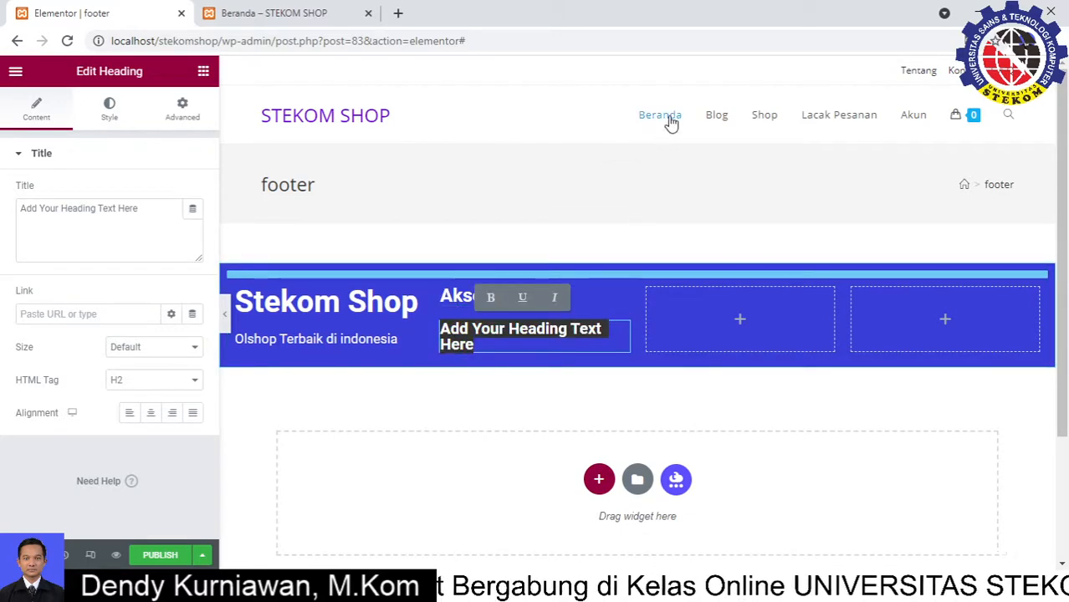
pyautogui.tripleClick(129, 213)
pyautogui.write('Beranda')
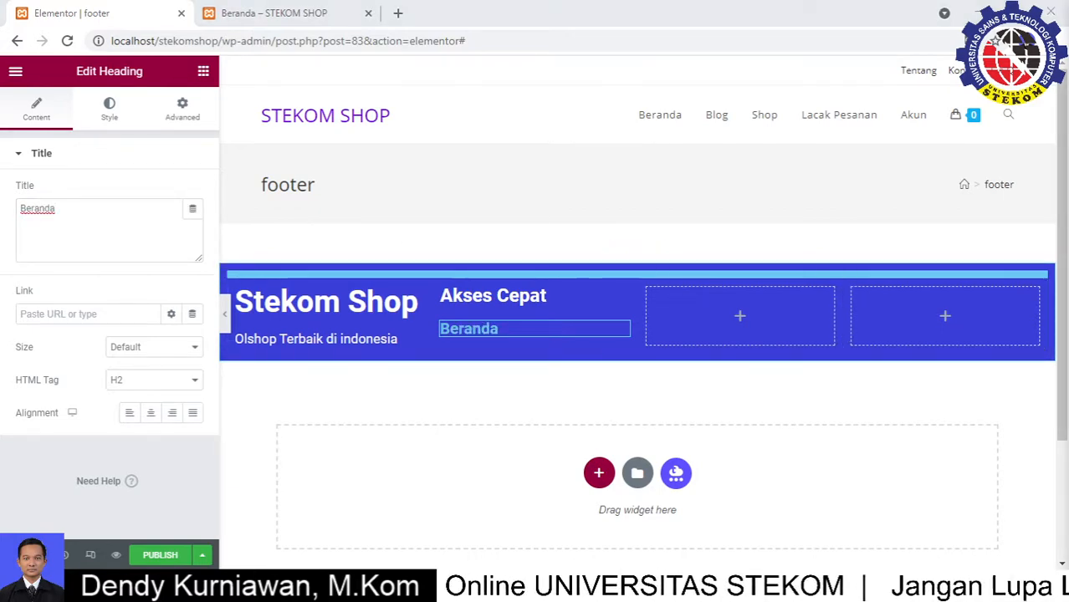
pyautogui.click(79, 205)
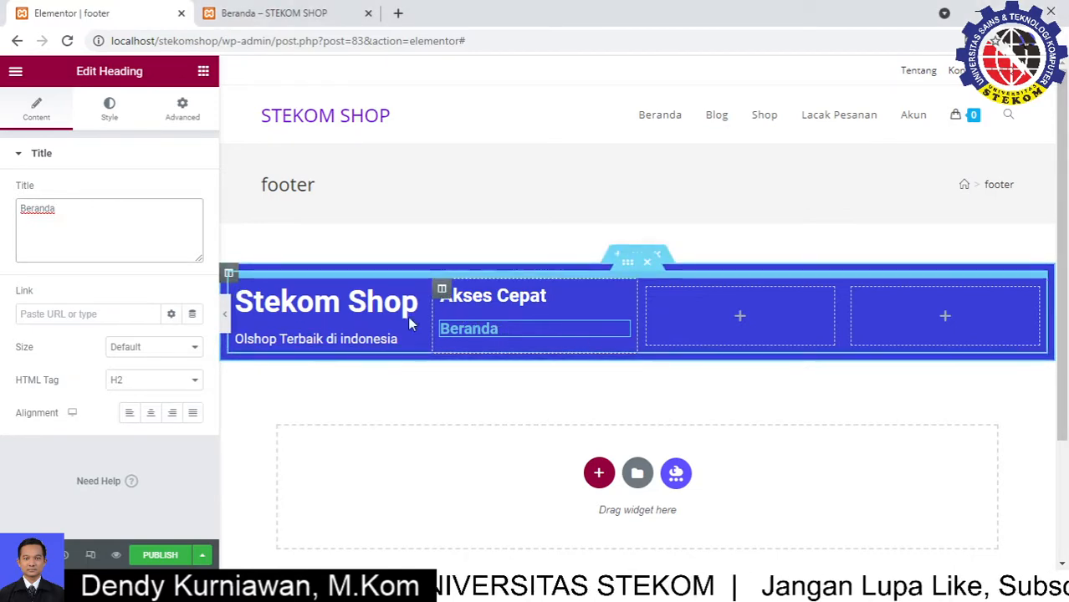
pyautogui.moveTo(82, 220); pyautogui.dragTo(10, 219)
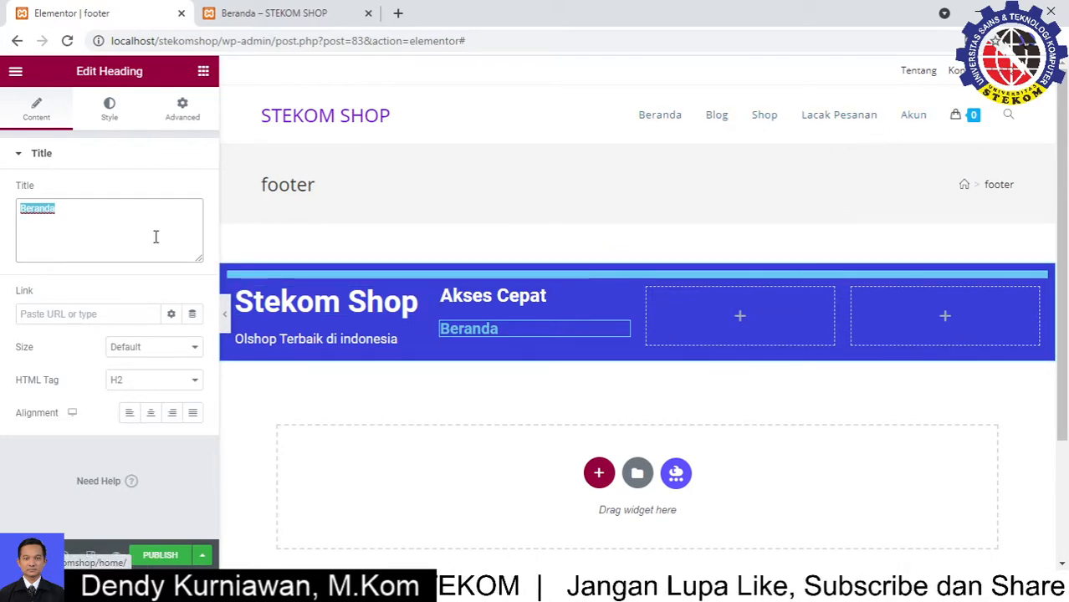
# Start the Beranda link with '/' and look at the live homepage tab
pyautogui.click(44, 313)
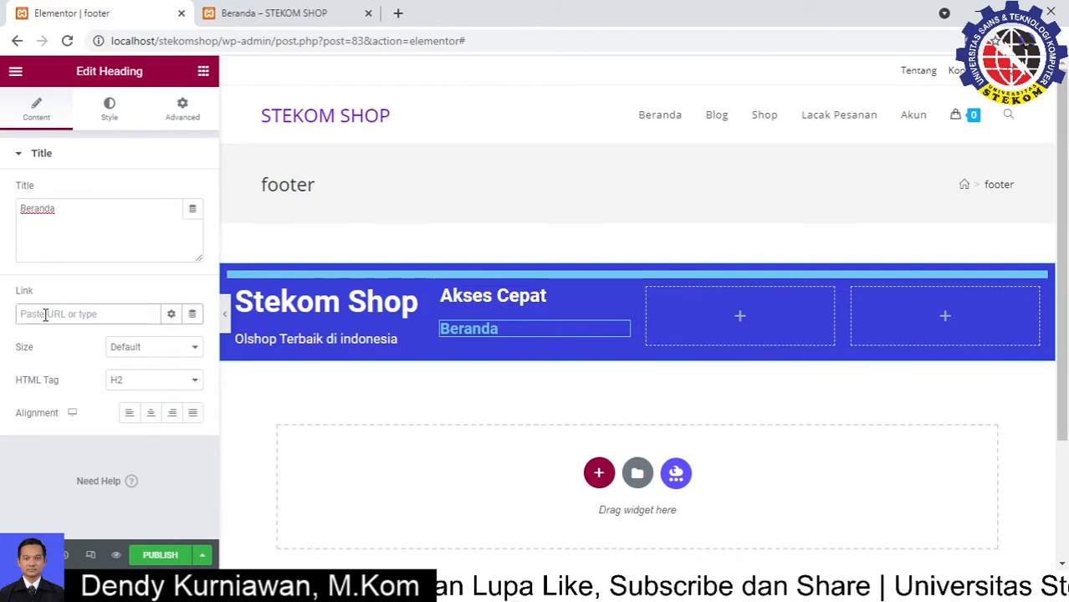
pyautogui.write('/')
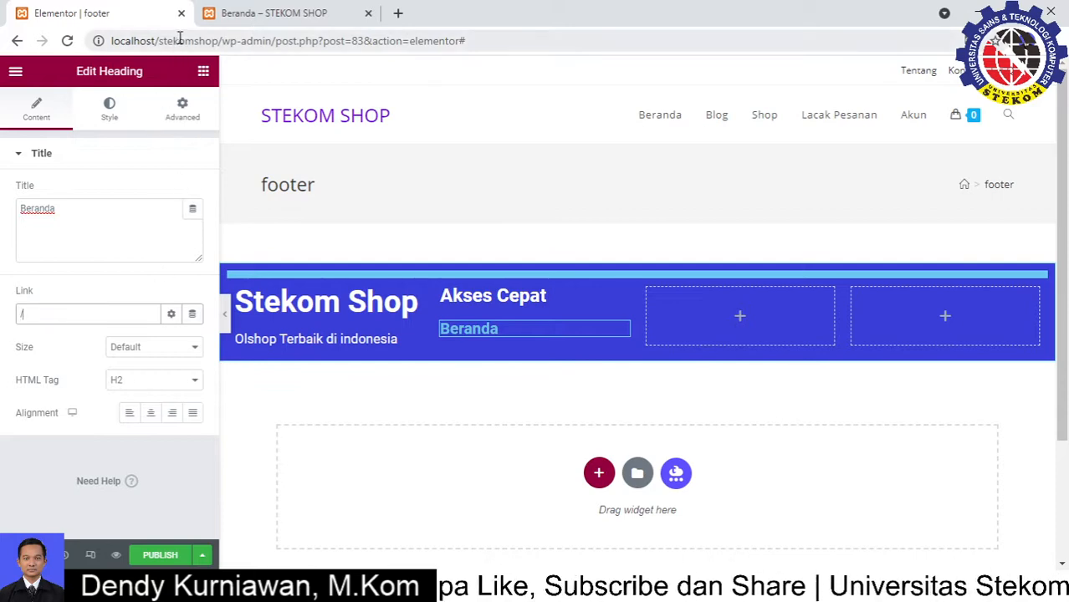
pyautogui.click(236, 17)
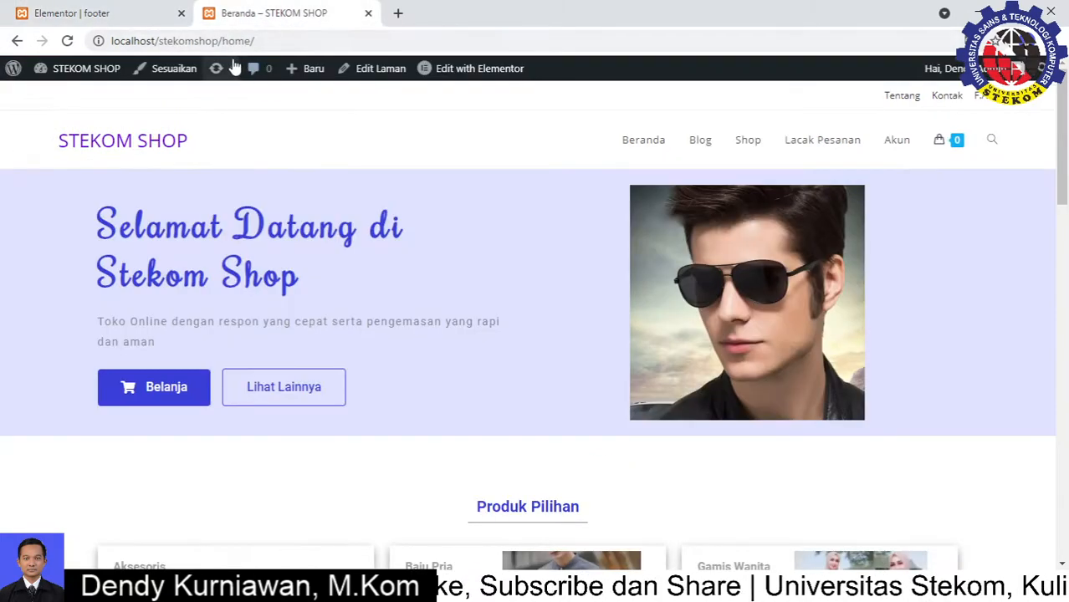
# Check the homepage's /home address path, then go back to the footer editor
pyautogui.moveTo(219, 40); pyautogui.dragTo(254, 40)
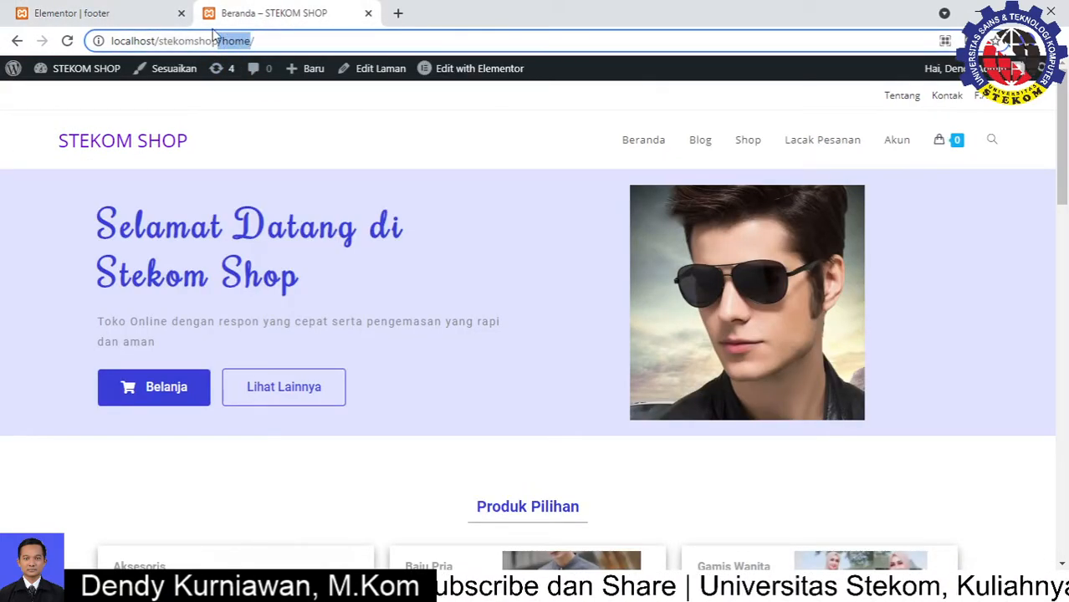
pyautogui.click(107, 10)
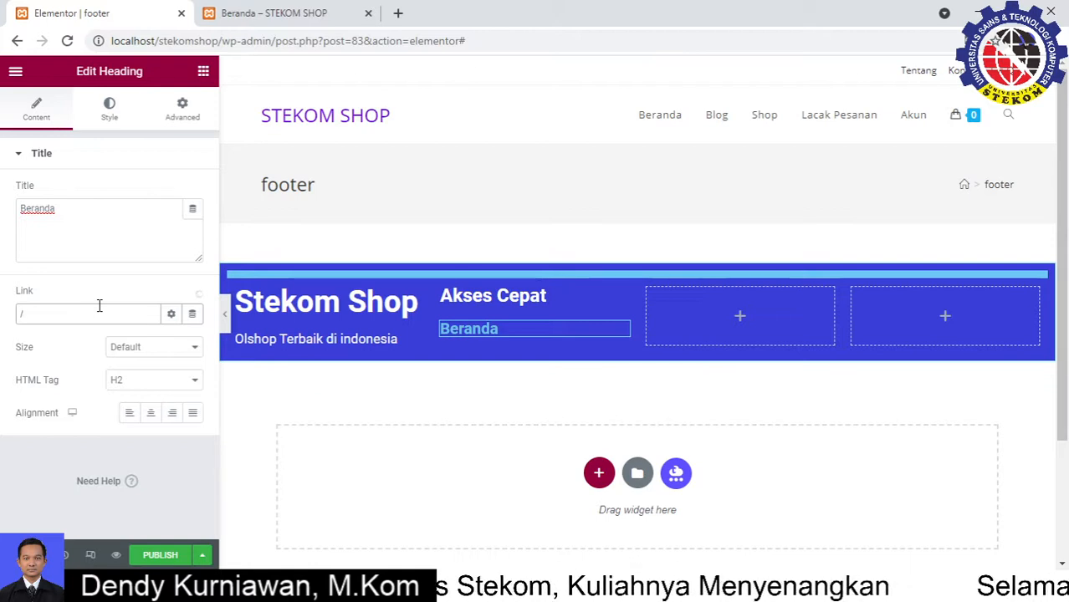
# Link Beranda to /stekomshop/home and make it a Small heading with the p tag
pyautogui.write('stekomsho')
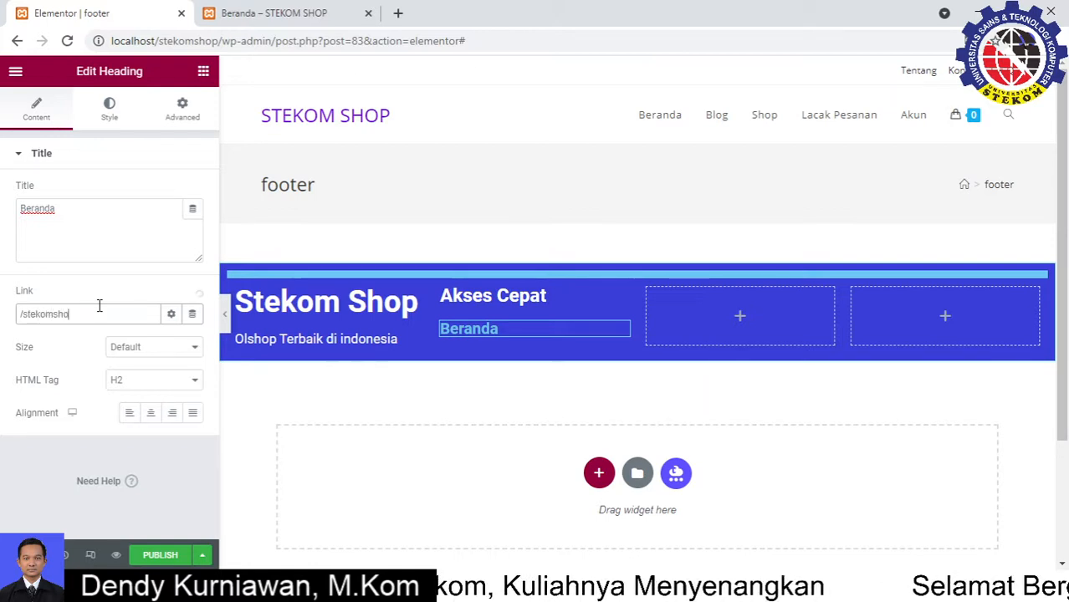
pyautogui.write('p/s')
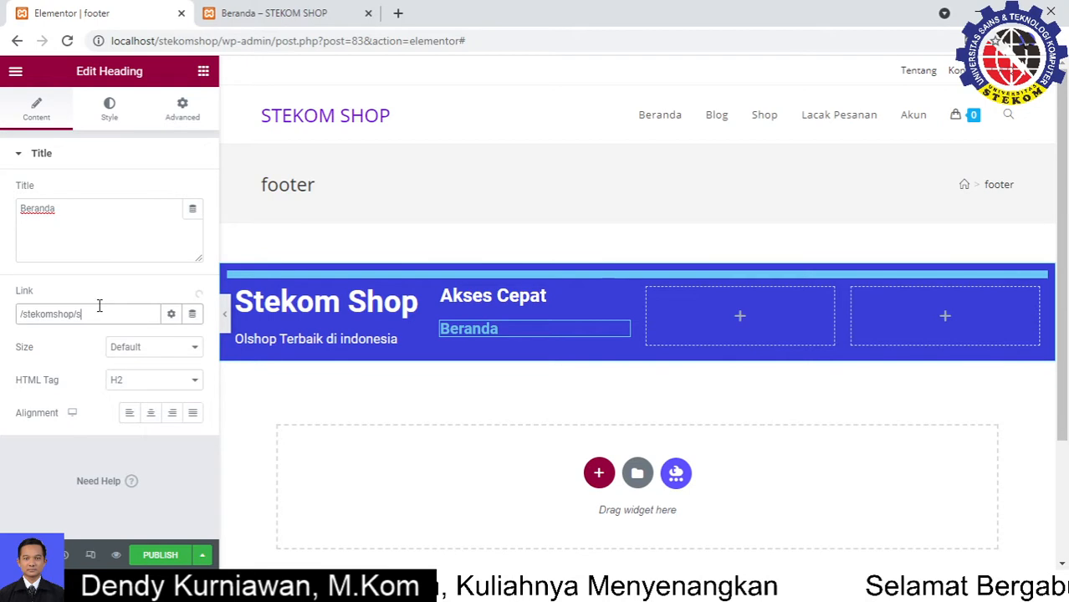
pyautogui.press('BackSpace')
pyautogui.write('home')
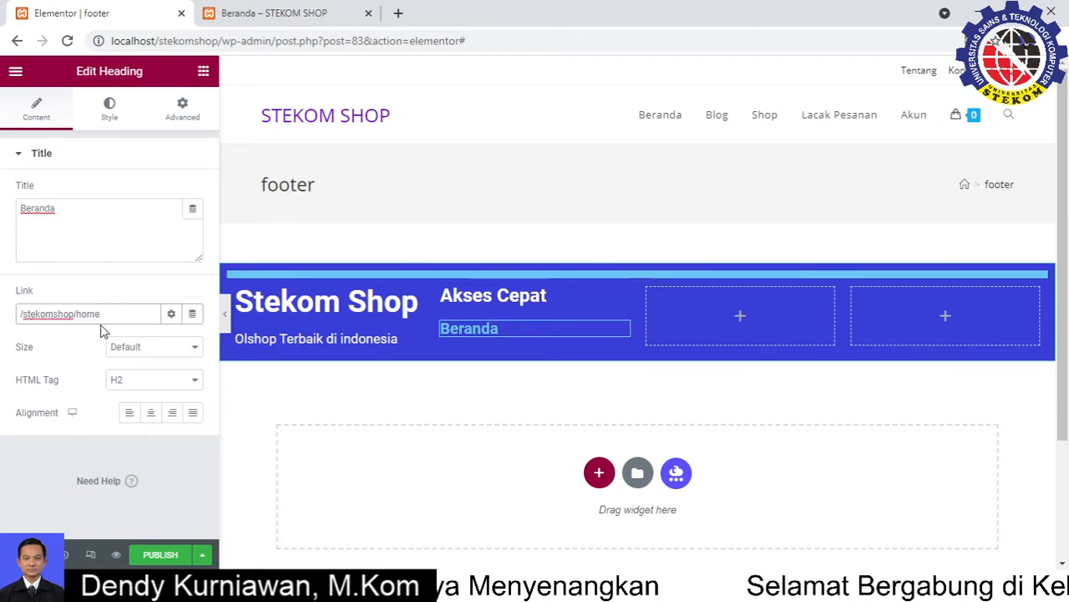
pyautogui.click(156, 348)
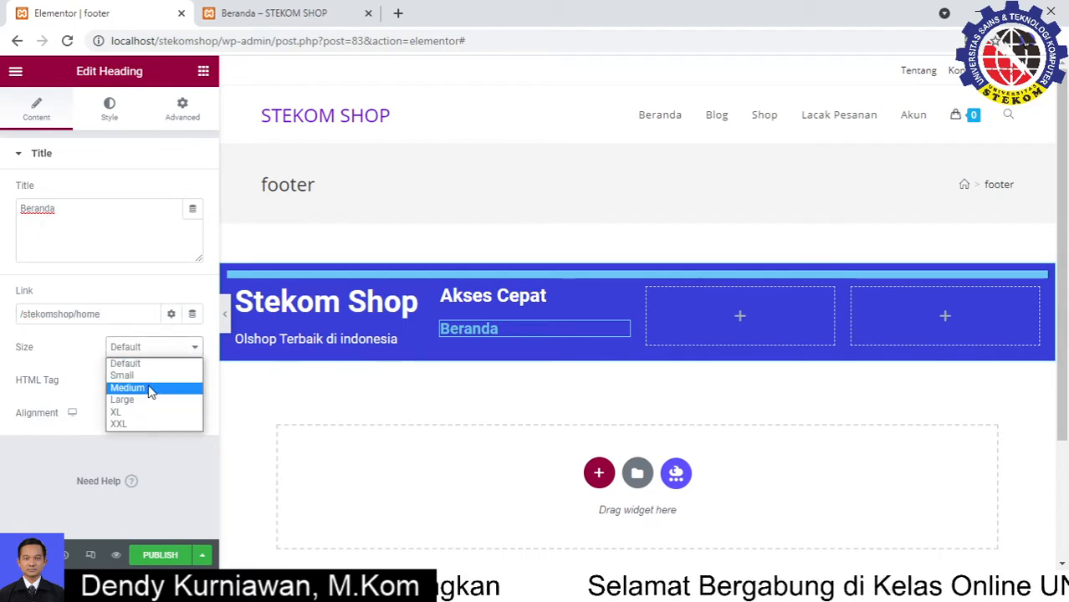
pyautogui.click(147, 375)
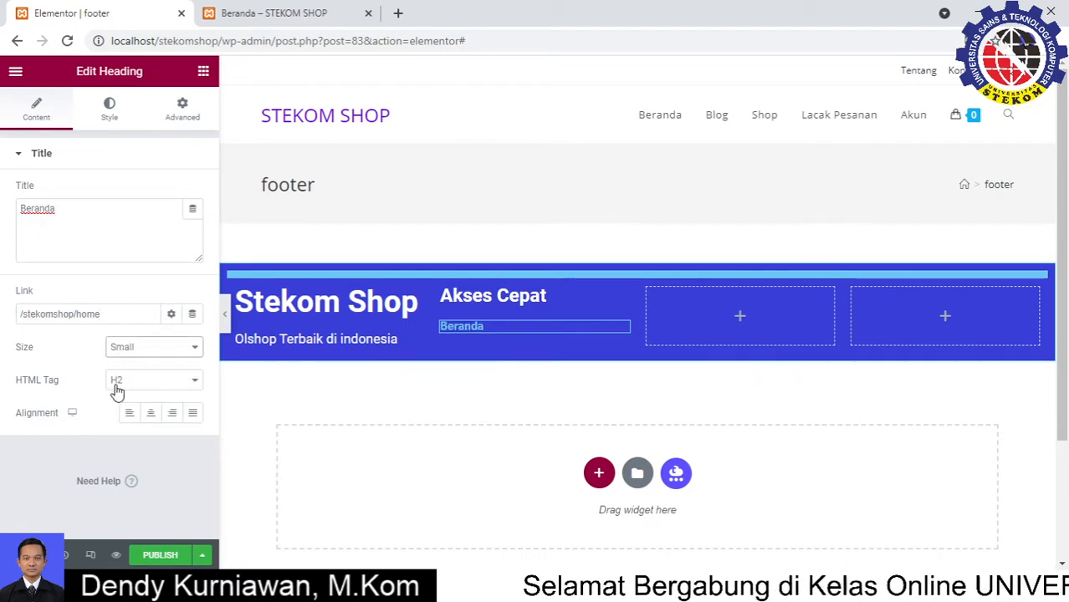
pyautogui.click(117, 389)
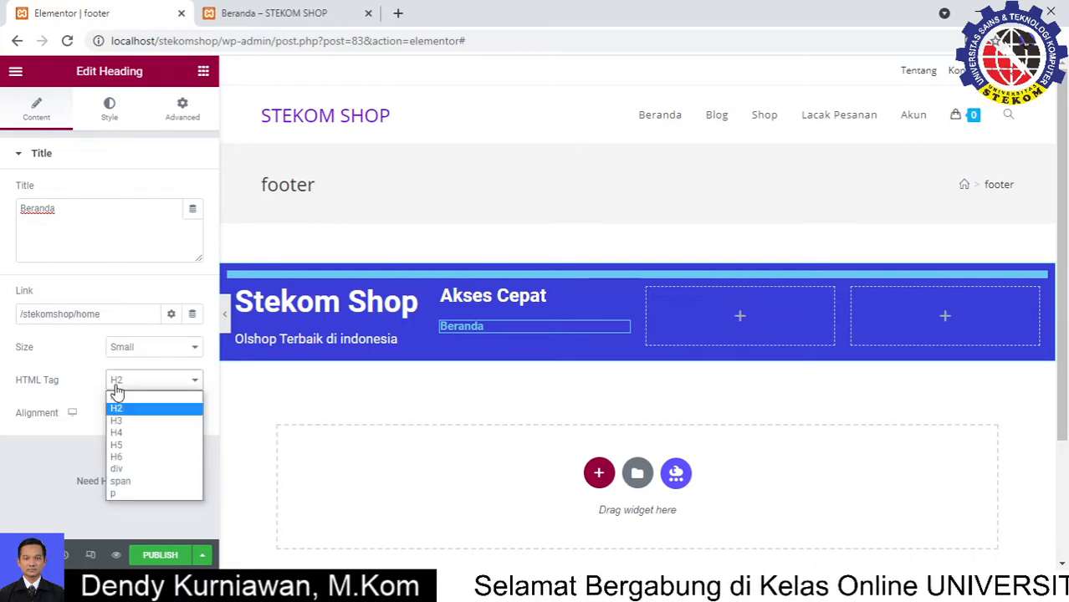
pyautogui.click(137, 493)
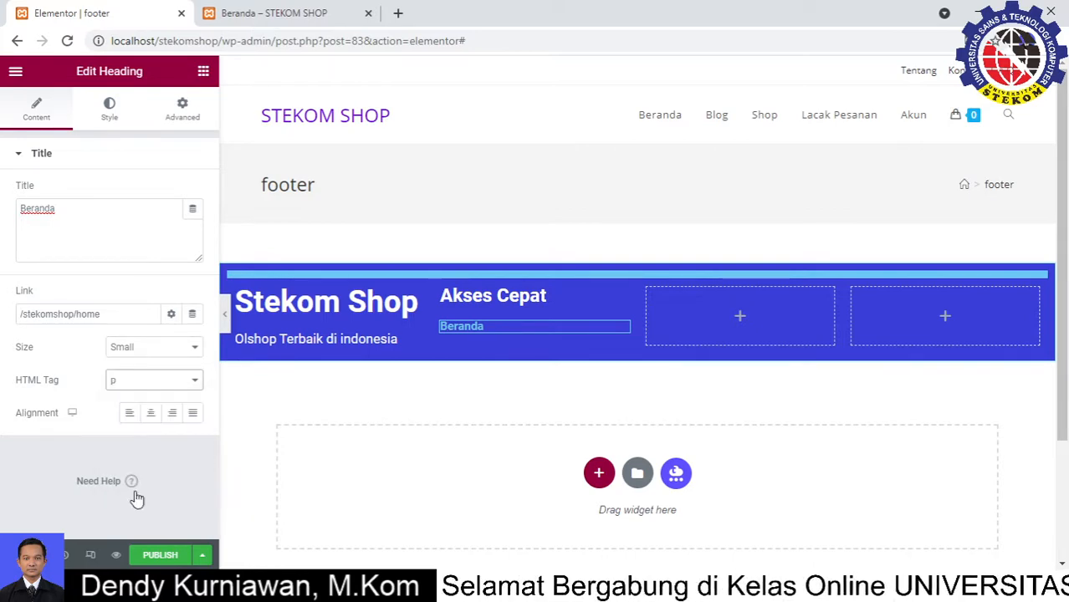
# Colour the Beranda text white (#FFFFFF) and publish the footer template
pyautogui.click(108, 110)
pyautogui.click(194, 192)
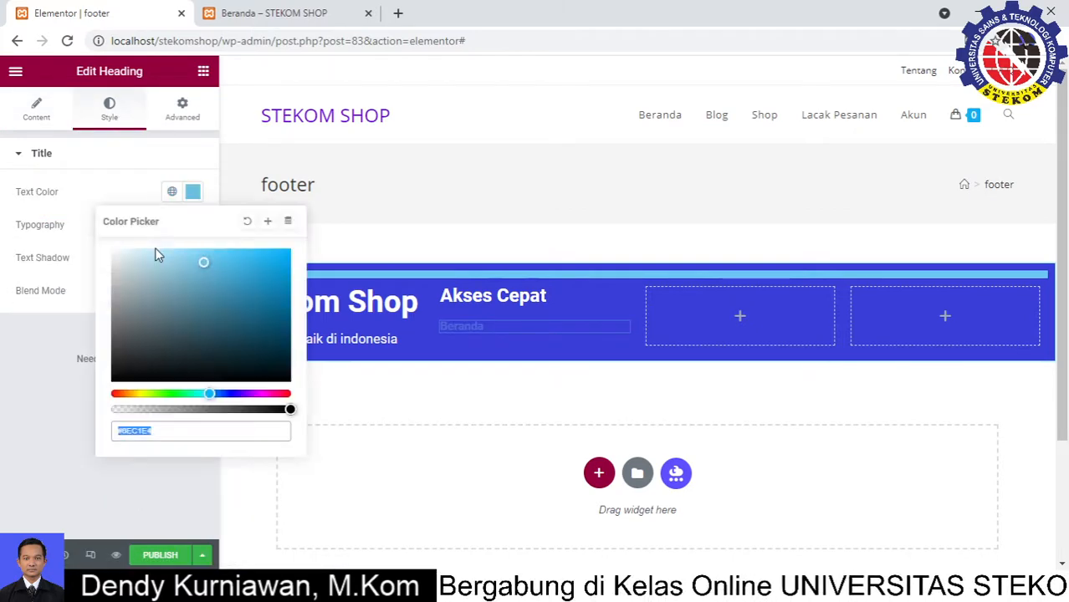
pyautogui.write('#FFFFFF')
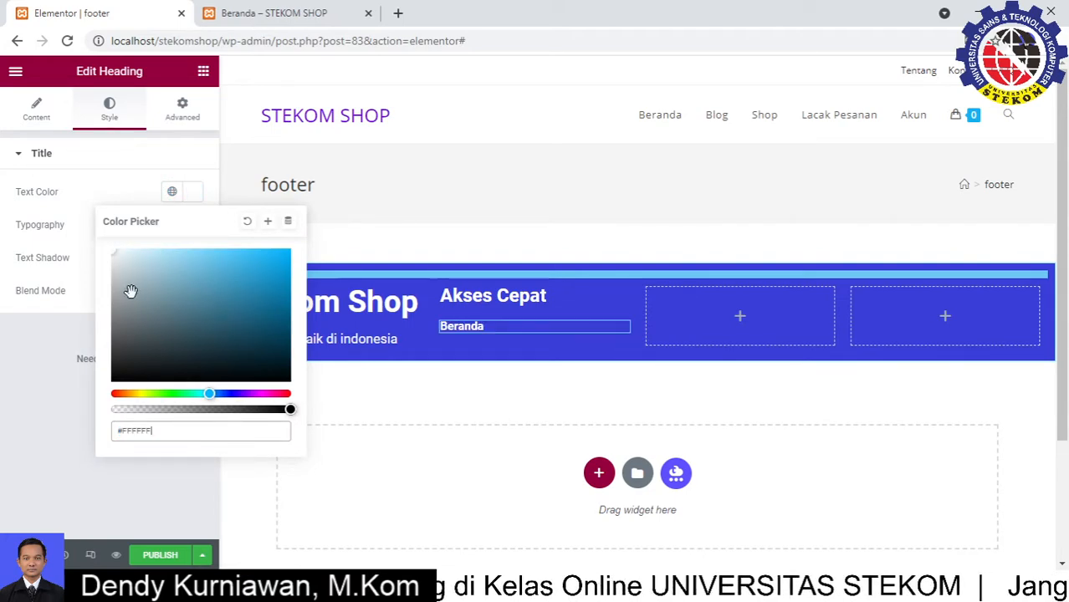
pyautogui.click(198, 170)
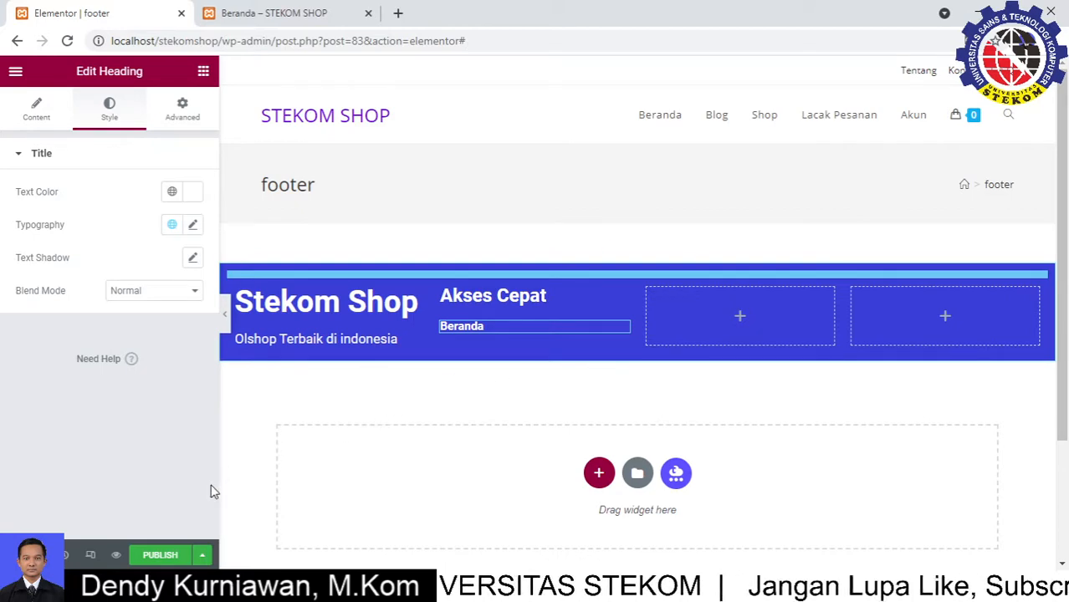
pyautogui.click(164, 557)
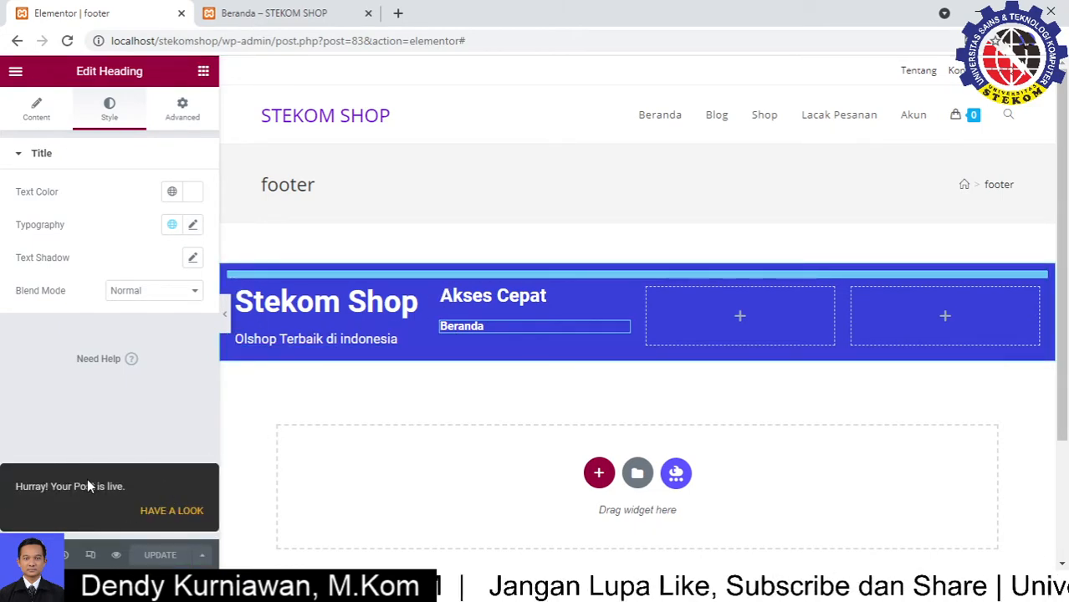
# Reload the live STEKOM SHOP homepage and scroll through it to check the footer
pyautogui.click(268, 13)
pyautogui.click(67, 40)
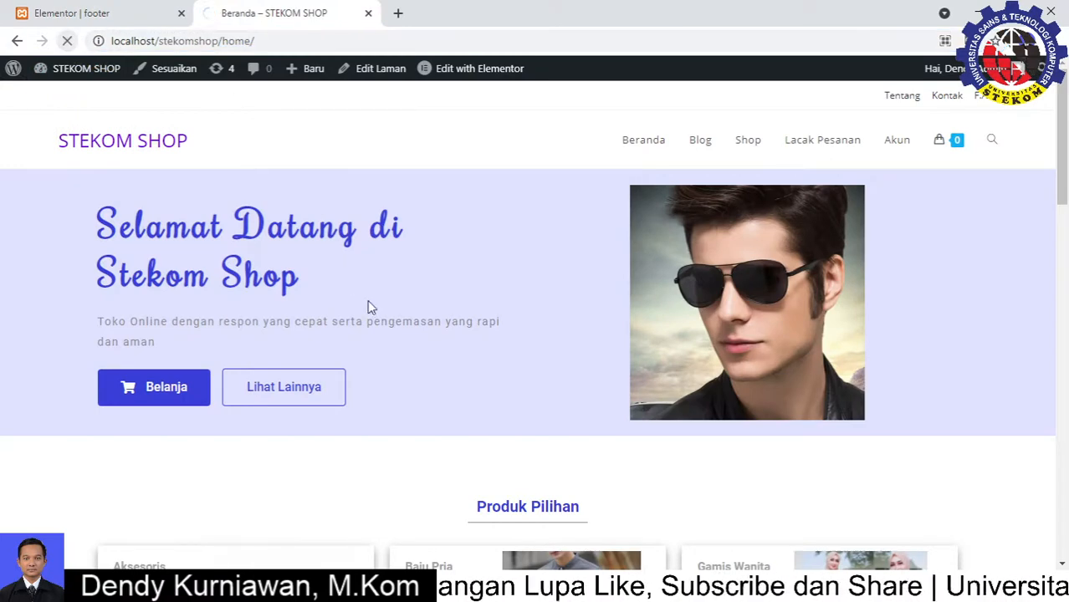
pyautogui.scroll(-7, 425, 300)
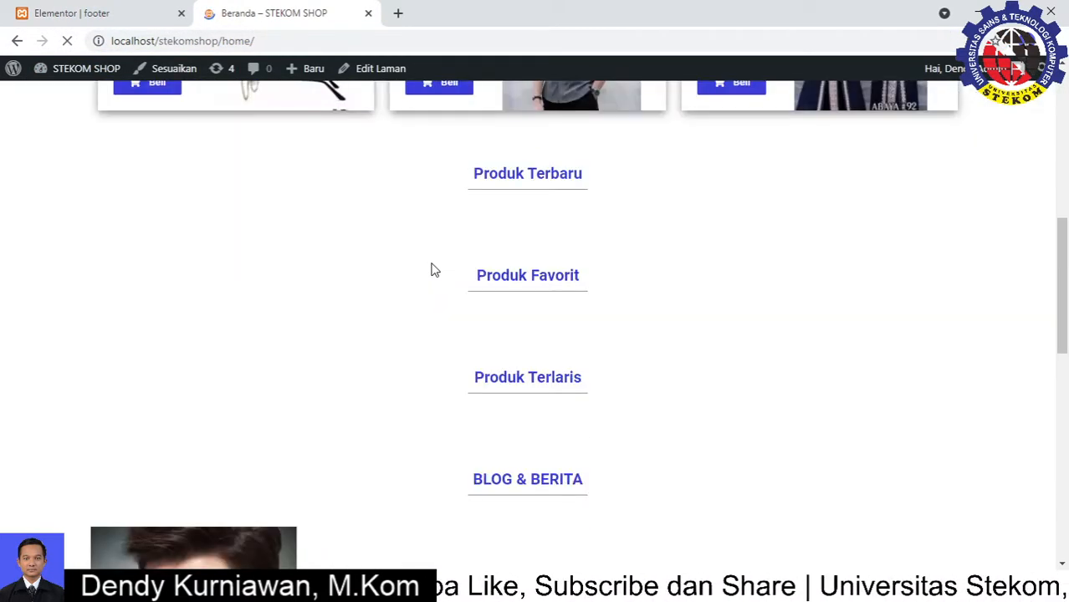
pyautogui.scroll(-8, 435, 272)
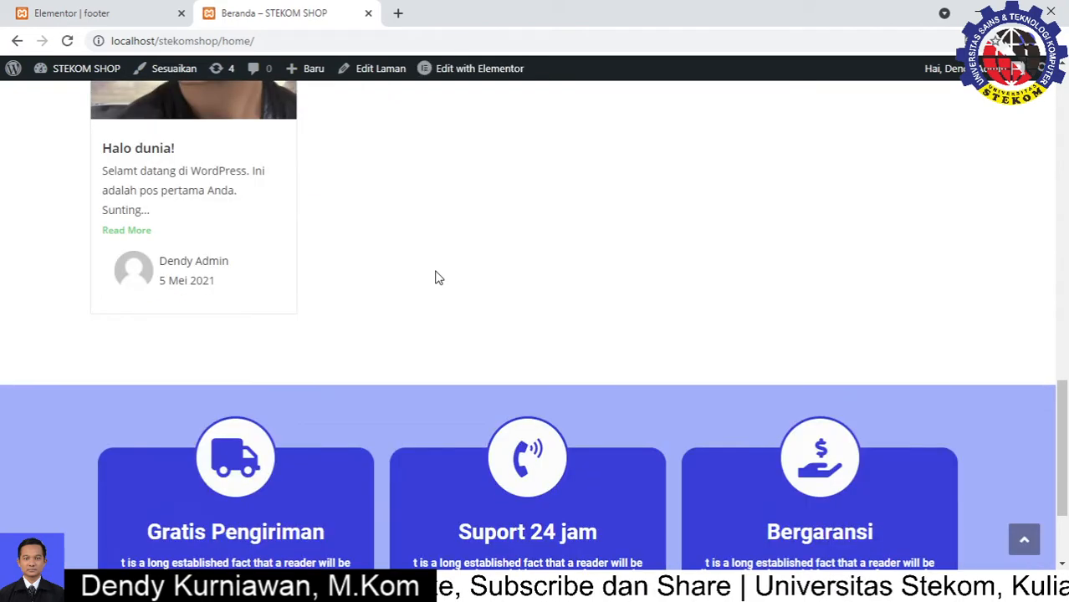
pyautogui.scroll(1, 438, 277)
pyautogui.scroll(4, 436, 272)
pyautogui.scroll(-7, 431, 274)
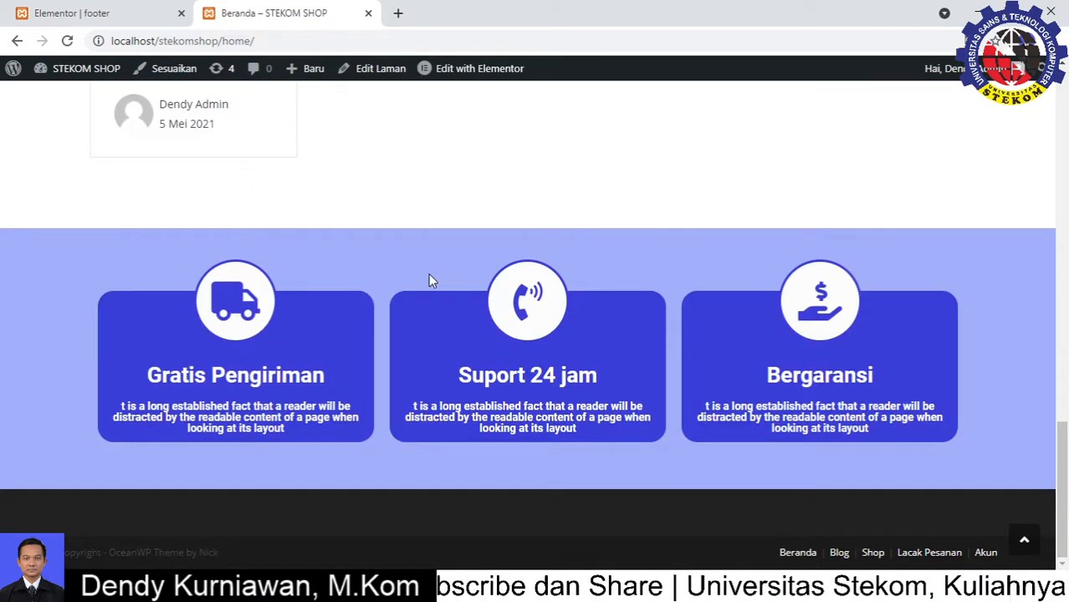
pyautogui.scroll(12, 431, 276)
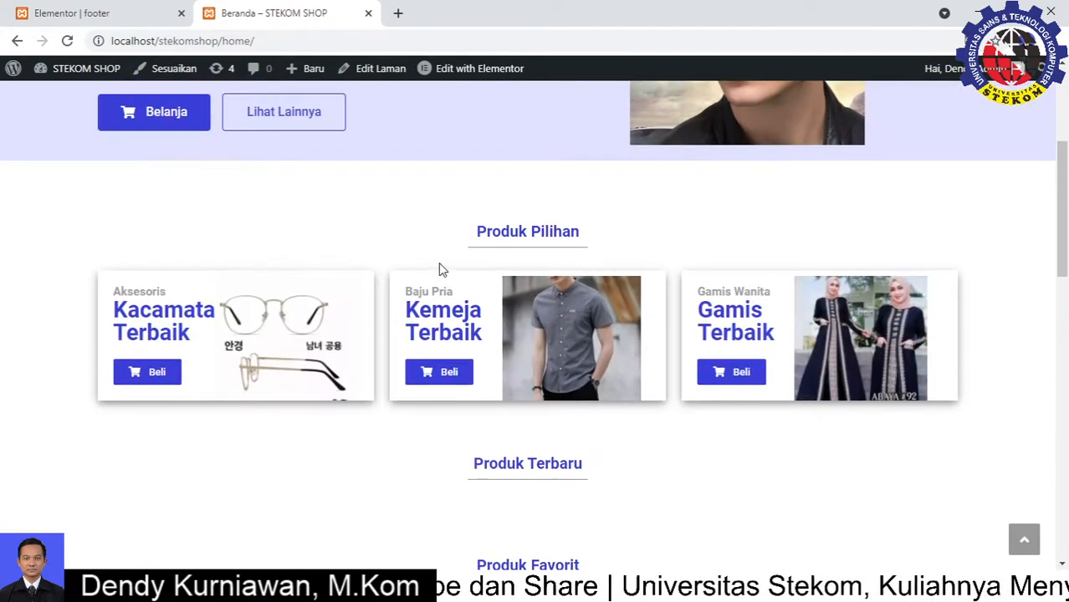
pyautogui.scroll(3, 440, 261)
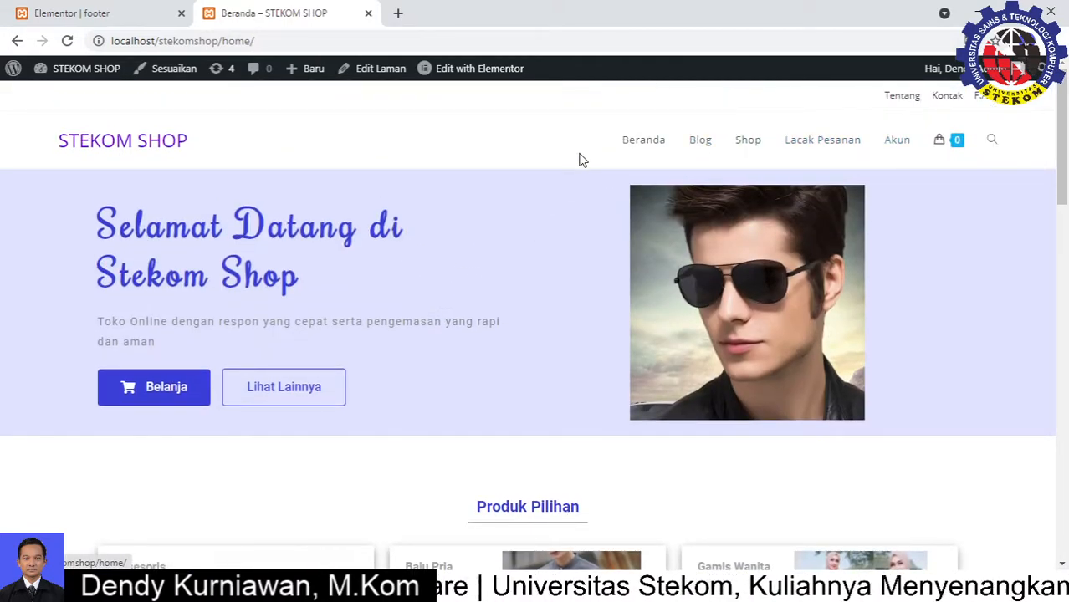
pyautogui.scroll(-12, 554, 294)
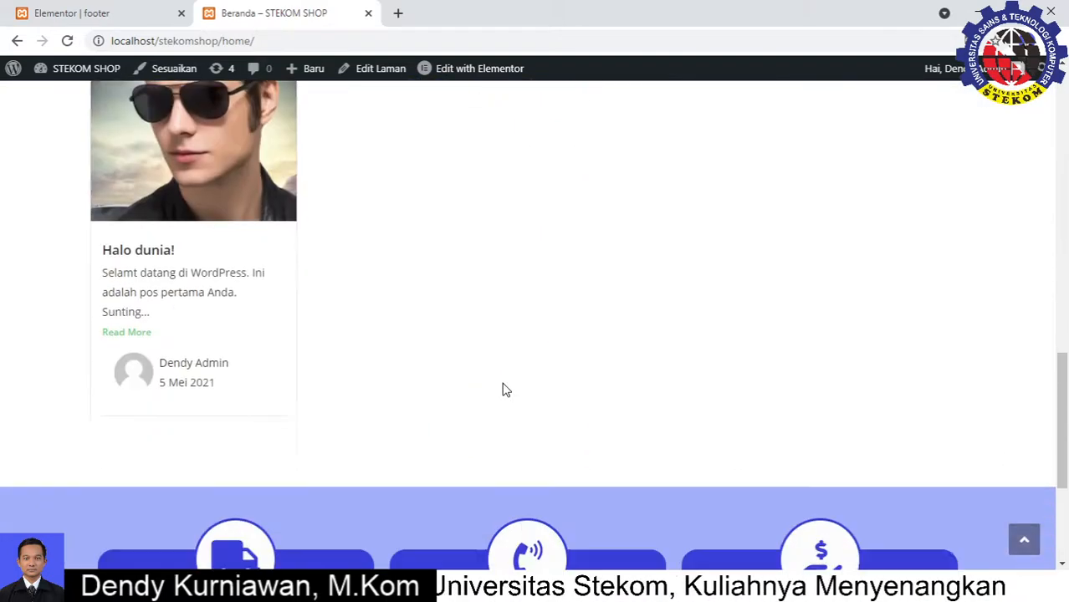
# Duplicate the Beranda heading and retitle the copy 'Blog & Berita'
pyautogui.click(132, 16)
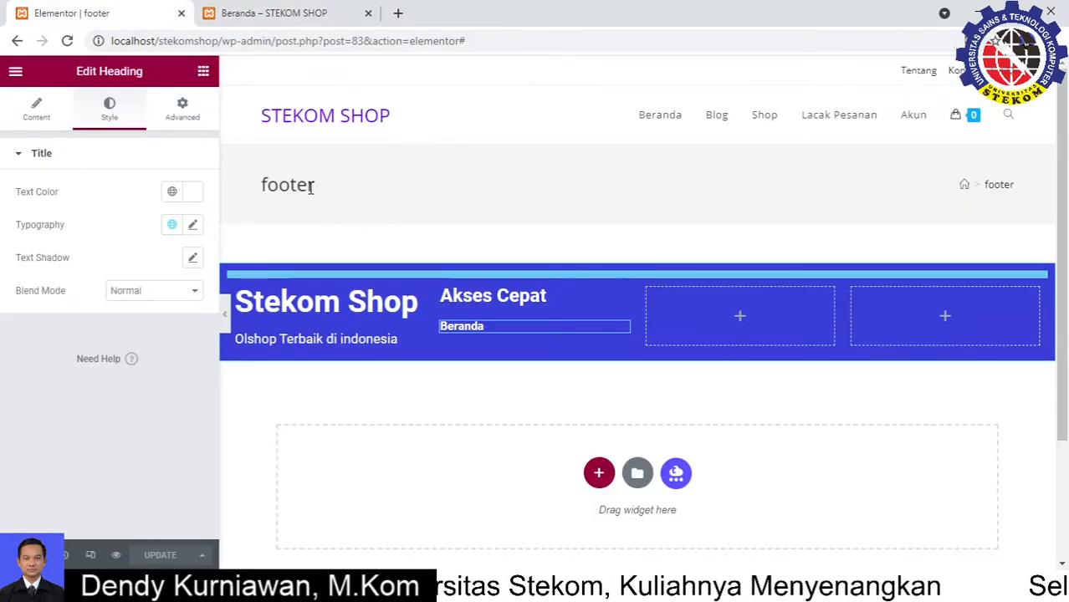
pyautogui.rightClick(629, 332)
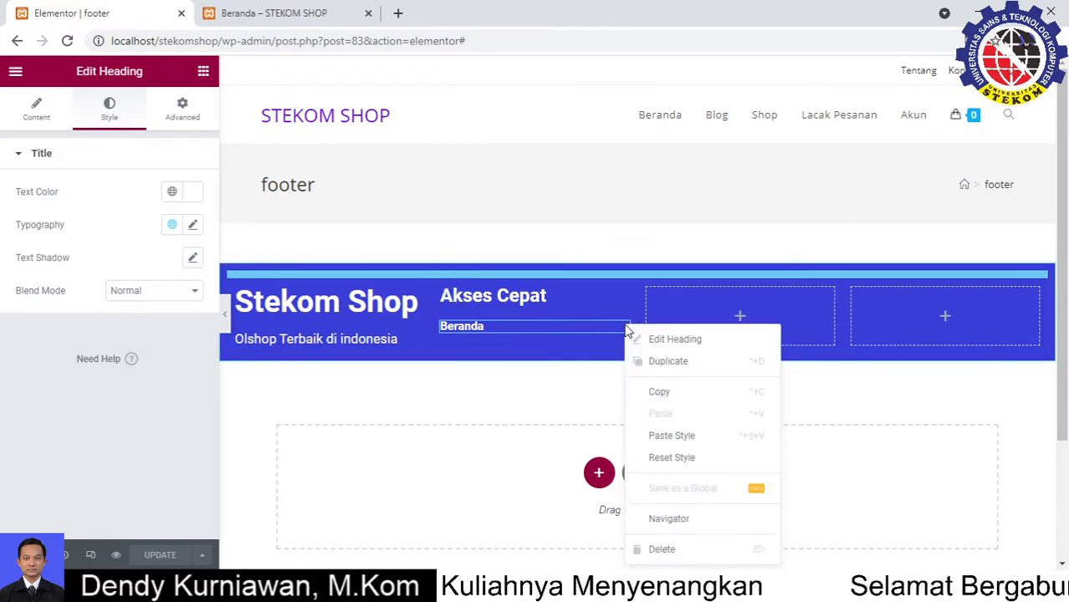
pyautogui.click(657, 363)
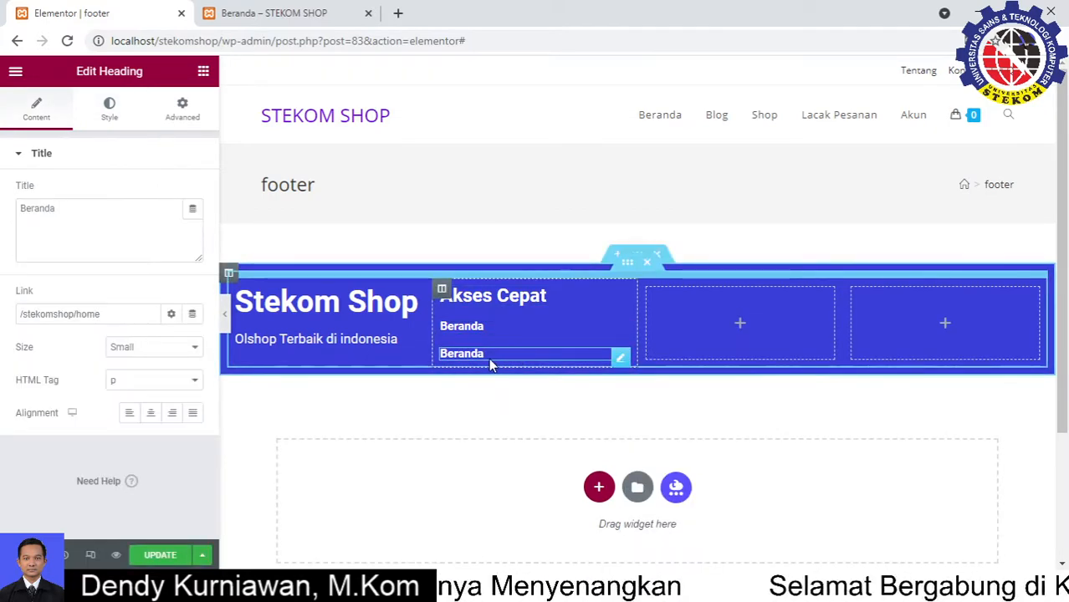
pyautogui.moveTo(122, 207); pyautogui.dragTo(4, 210)
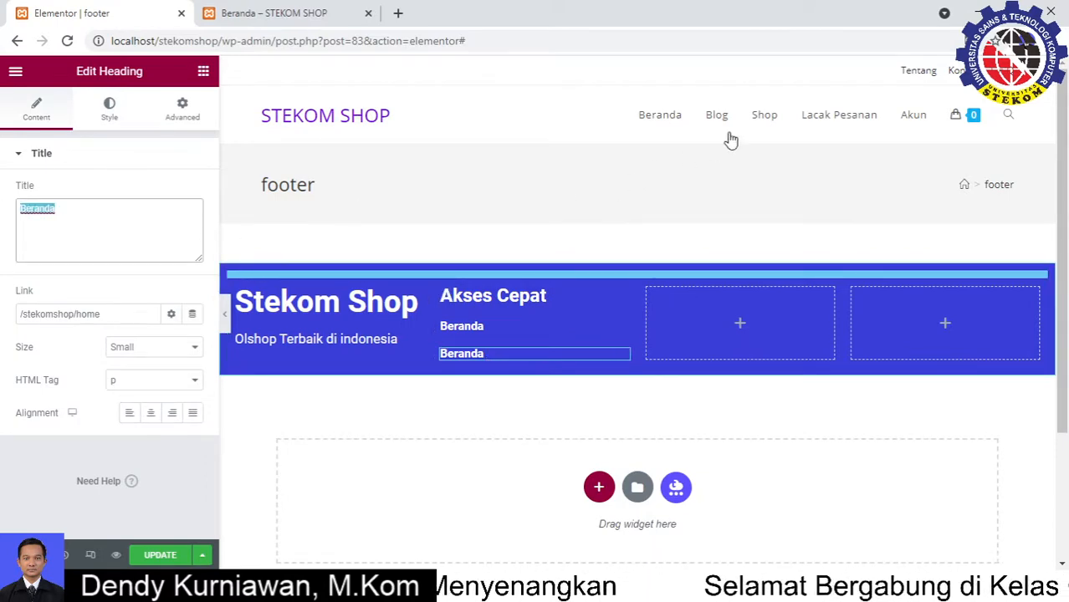
pyautogui.write('Blog &')
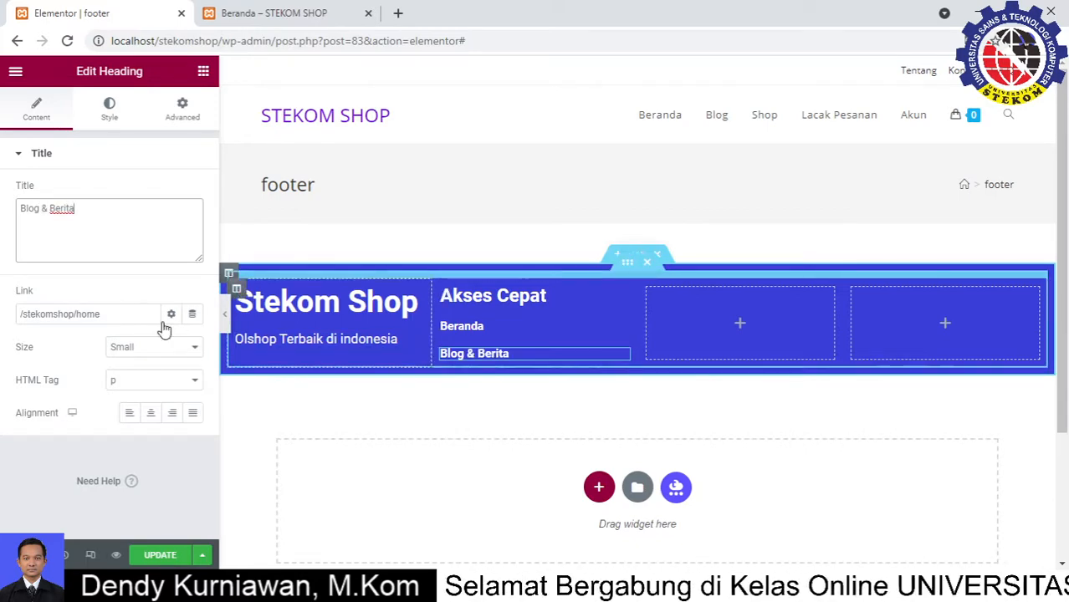
# Change the copy's link from /stekomshop/home to /stekomshop/blog
pyautogui.tripleClick(107, 316)
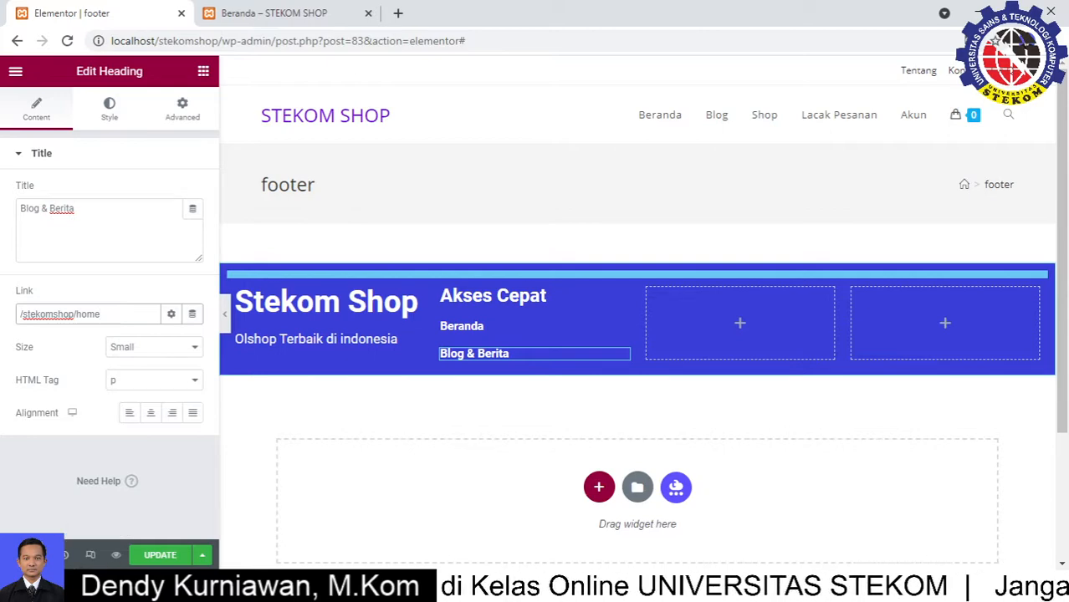
pyautogui.click(495, 436)
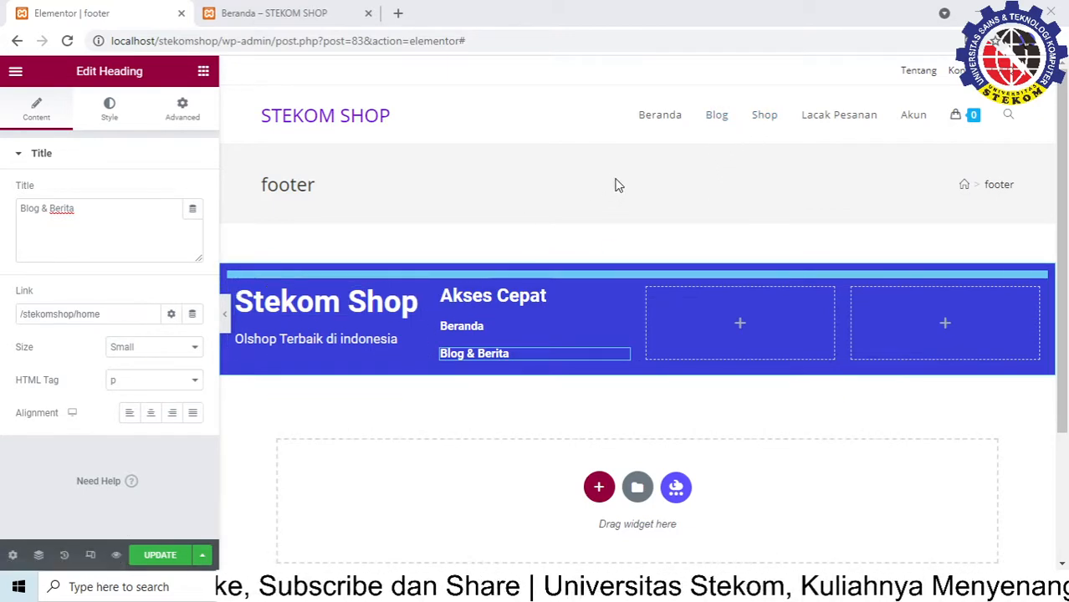
pyautogui.click(112, 318)
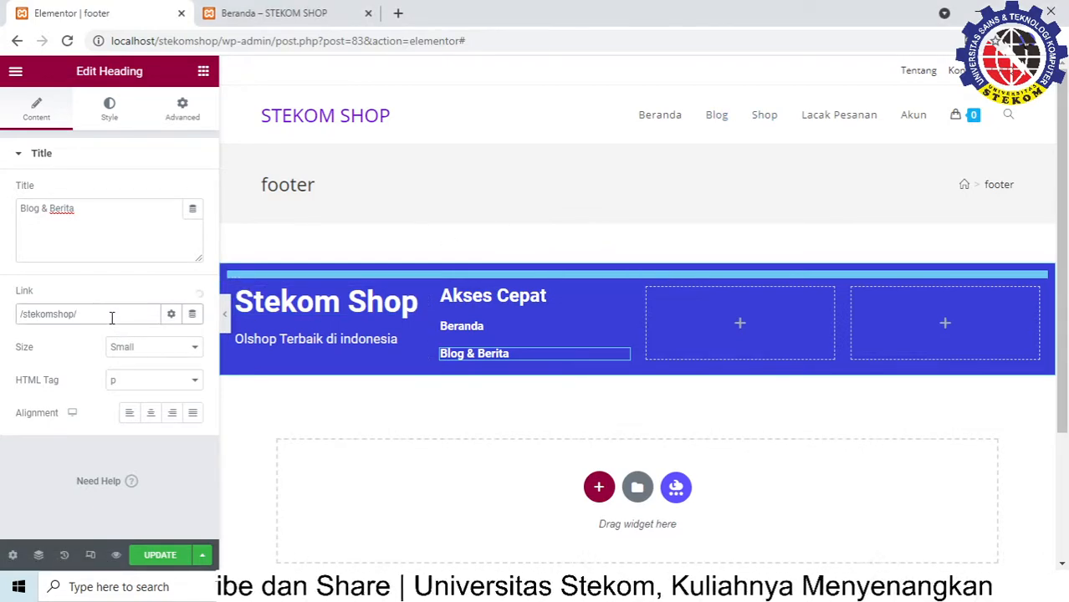
pyautogui.write('blog')
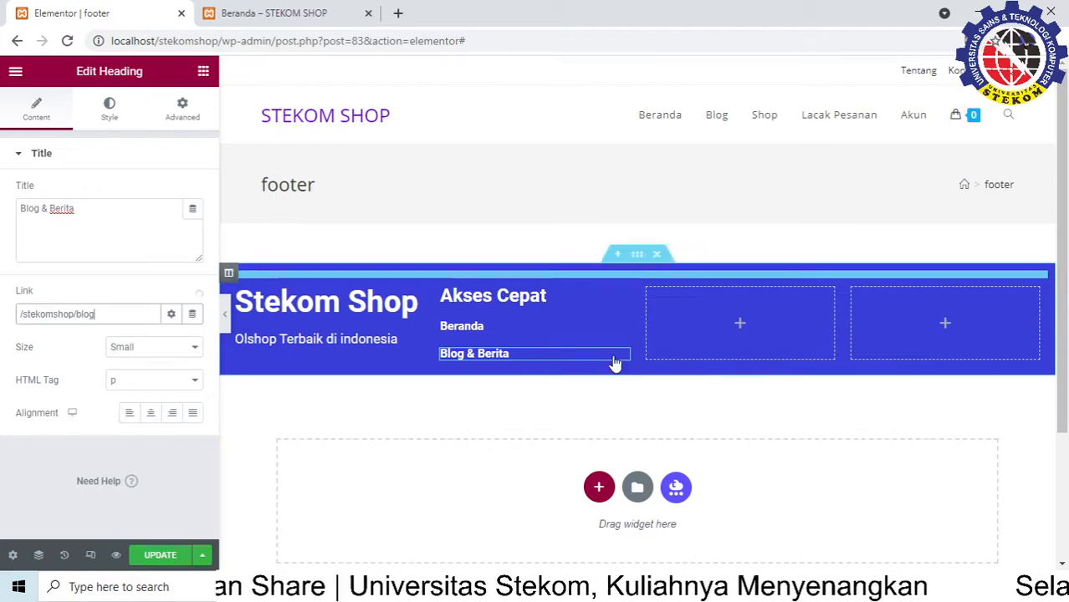
# Unlink the margins and set the Blog & Berita top margin to -16 px
pyautogui.click(195, 116)
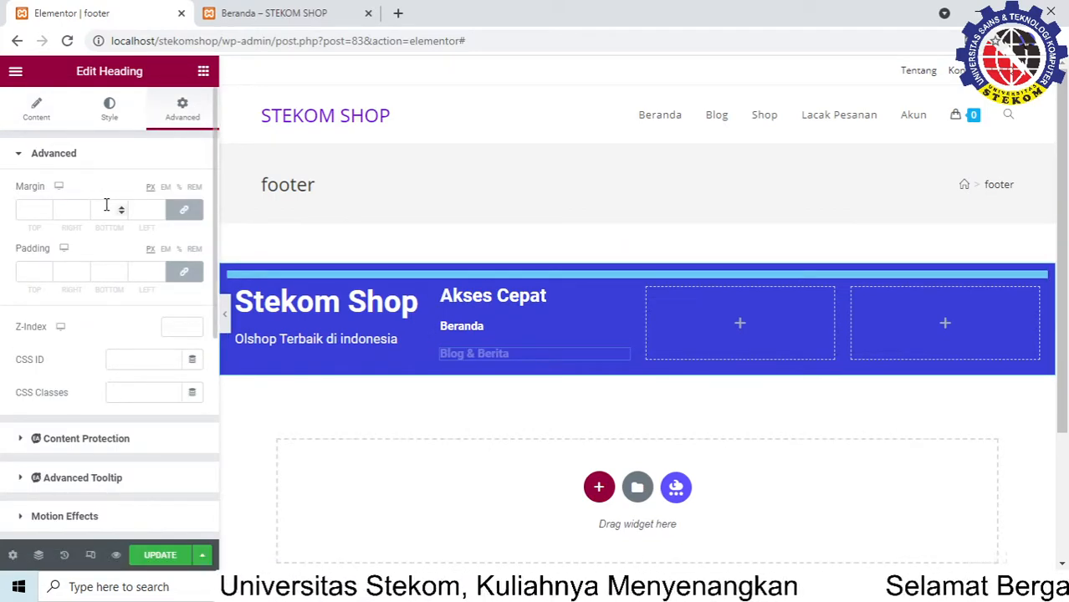
pyautogui.click(182, 211)
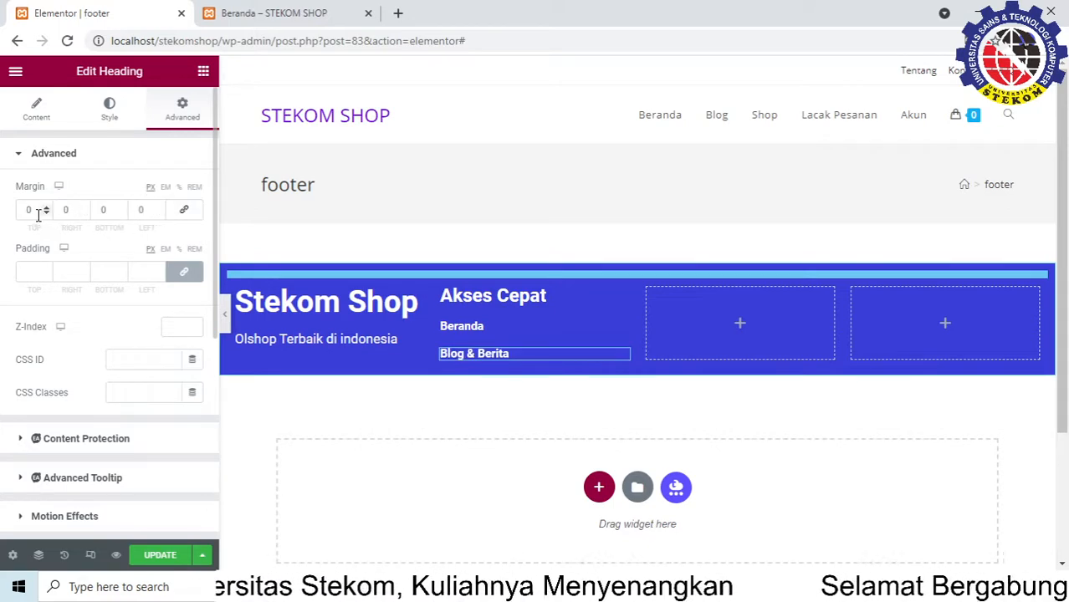
pyautogui.click(46, 208)
pyautogui.click(46, 208)
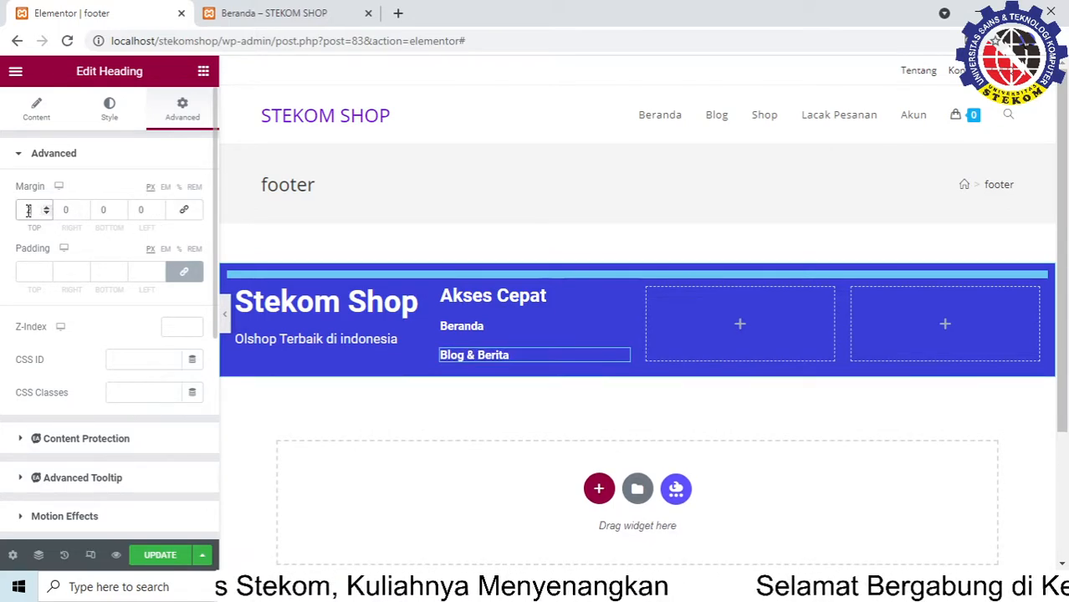
pyautogui.write('-2')
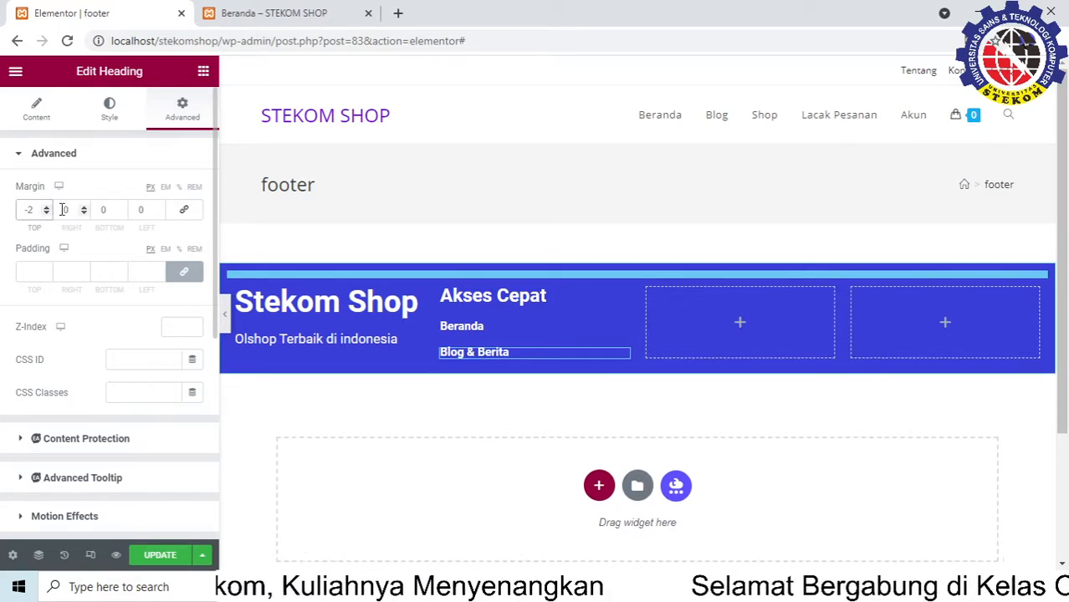
pyautogui.click(46, 208)
pyautogui.click(46, 208)
pyautogui.click(46, 207)
pyautogui.click(46, 207)
pyautogui.click(46, 207)
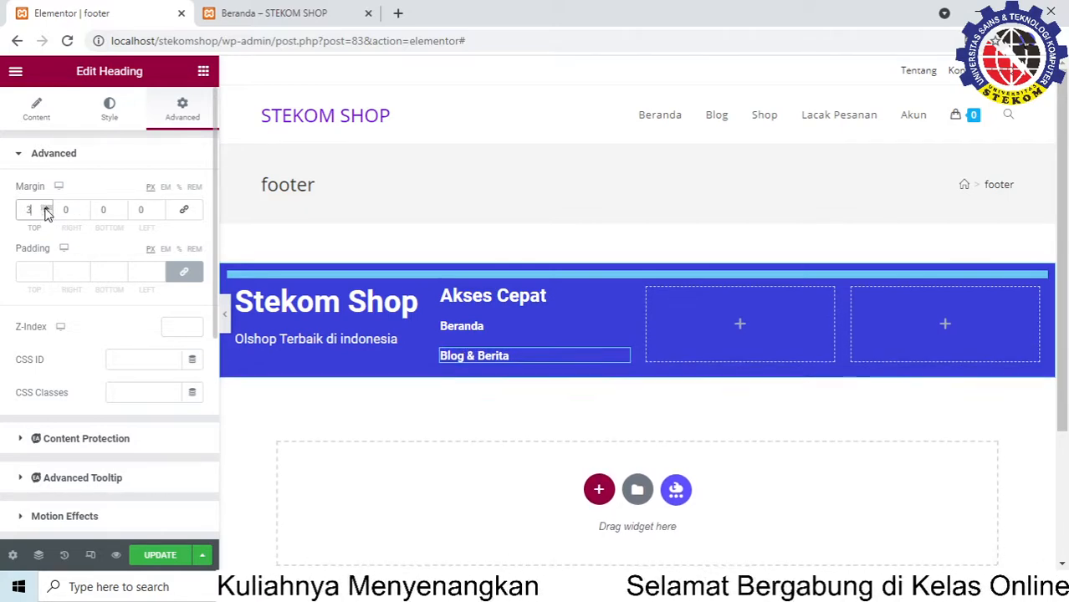
pyautogui.click(46, 207)
pyautogui.click(46, 213)
pyautogui.click(46, 213)
pyautogui.click(46, 213)
pyautogui.click(46, 213)
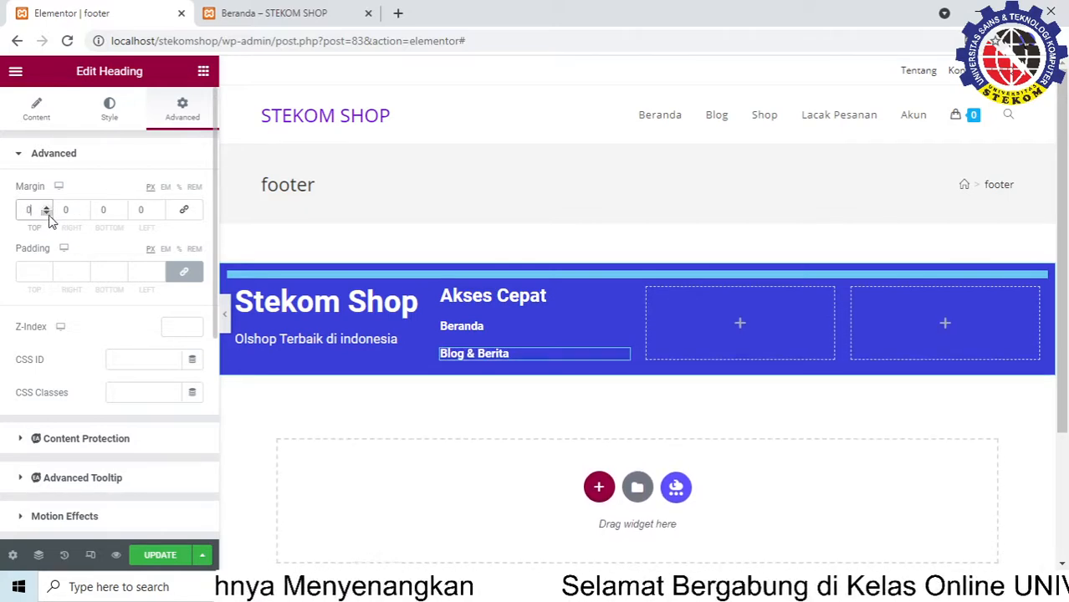
pyautogui.click(46, 213)
pyautogui.click(46, 213)
pyautogui.click(46, 213)
pyautogui.click(46, 214)
pyautogui.click(46, 213)
pyautogui.click(46, 213)
pyautogui.click(46, 214)
pyautogui.click(46, 213)
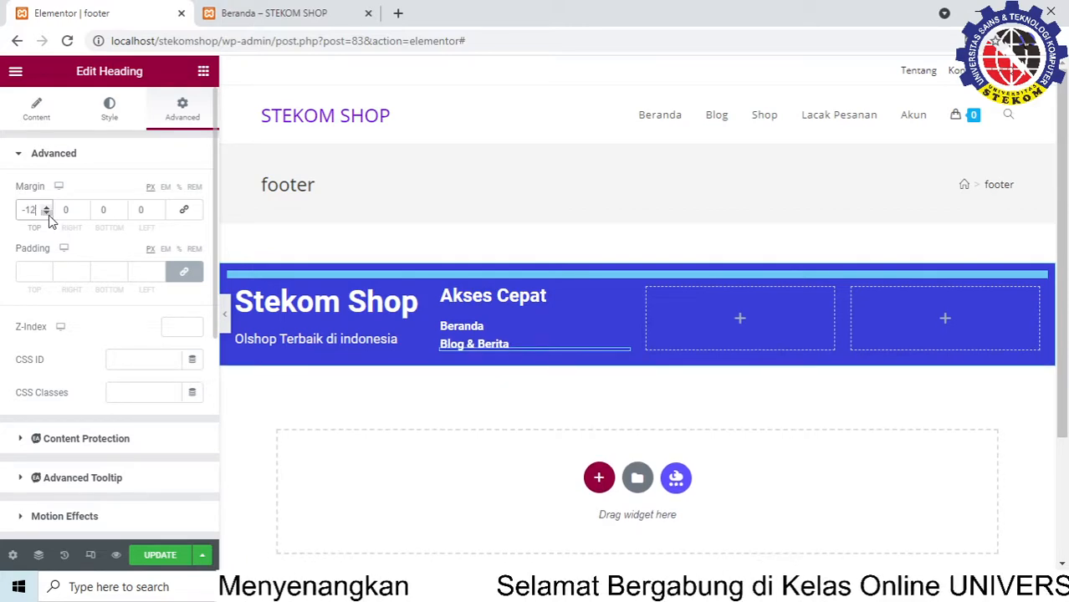
pyautogui.click(46, 213)
pyautogui.click(46, 214)
pyautogui.click(46, 213)
pyautogui.click(46, 213)
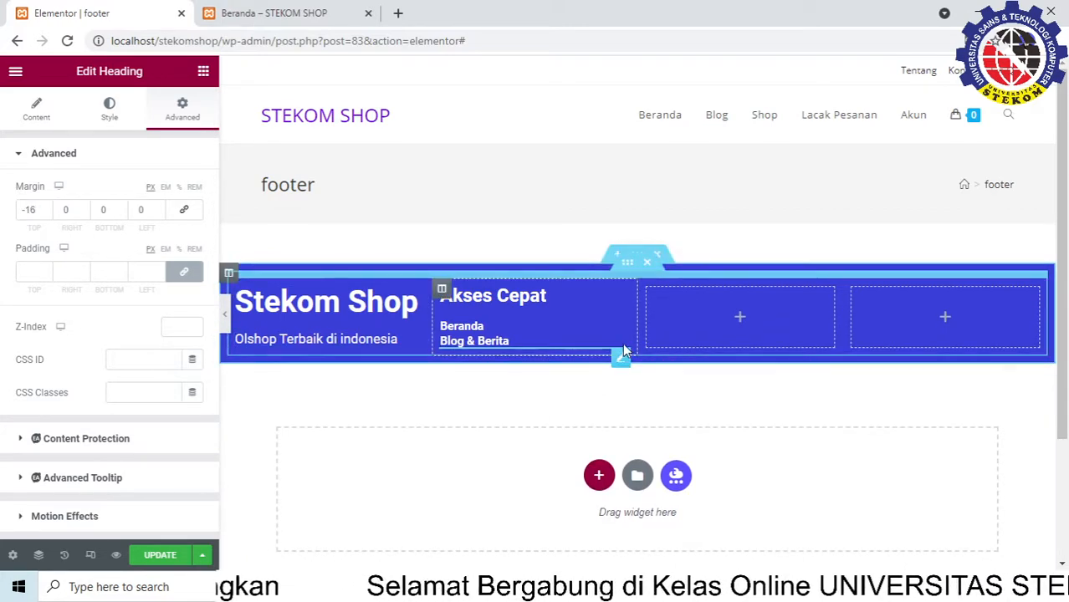
# Duplicate Blog & Berita three times for four items under Beranda, then select the third
pyautogui.rightClick(621, 359)
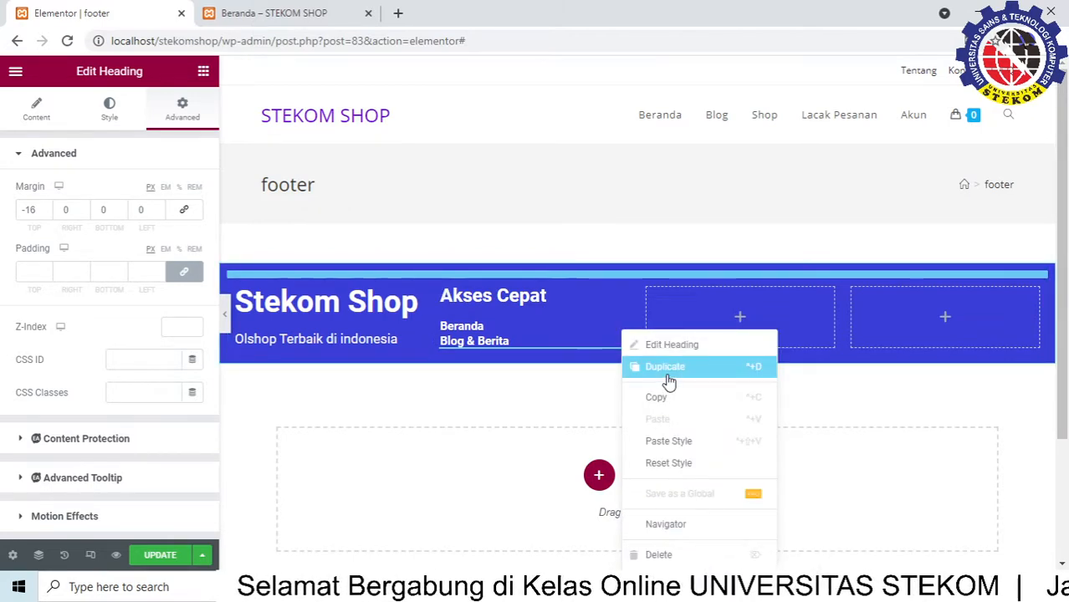
pyautogui.click(668, 382)
pyautogui.rightClick(623, 378)
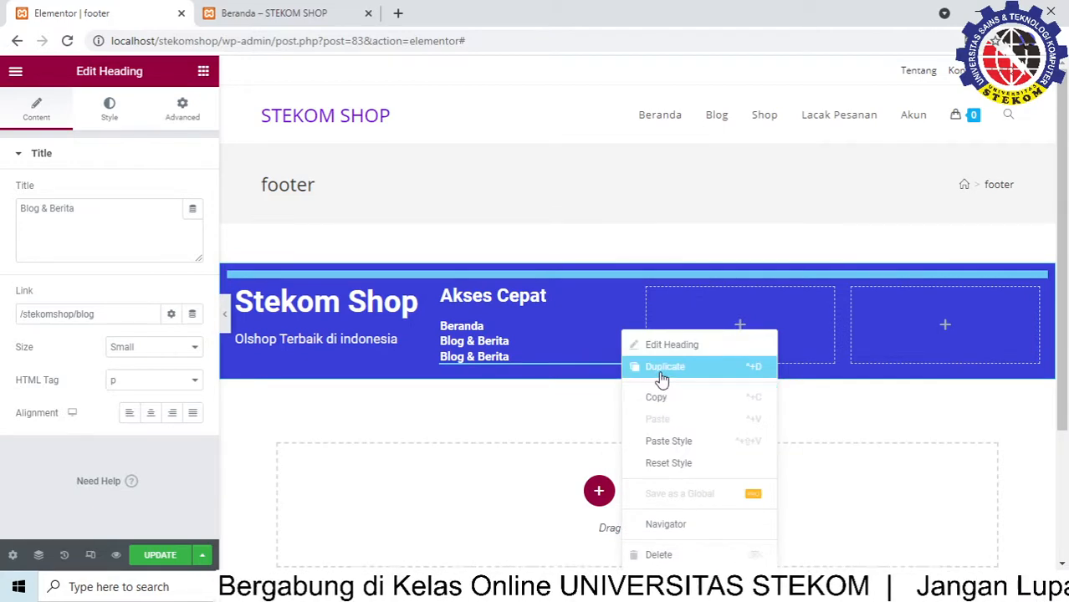
pyautogui.click(662, 380)
pyautogui.rightClick(622, 393)
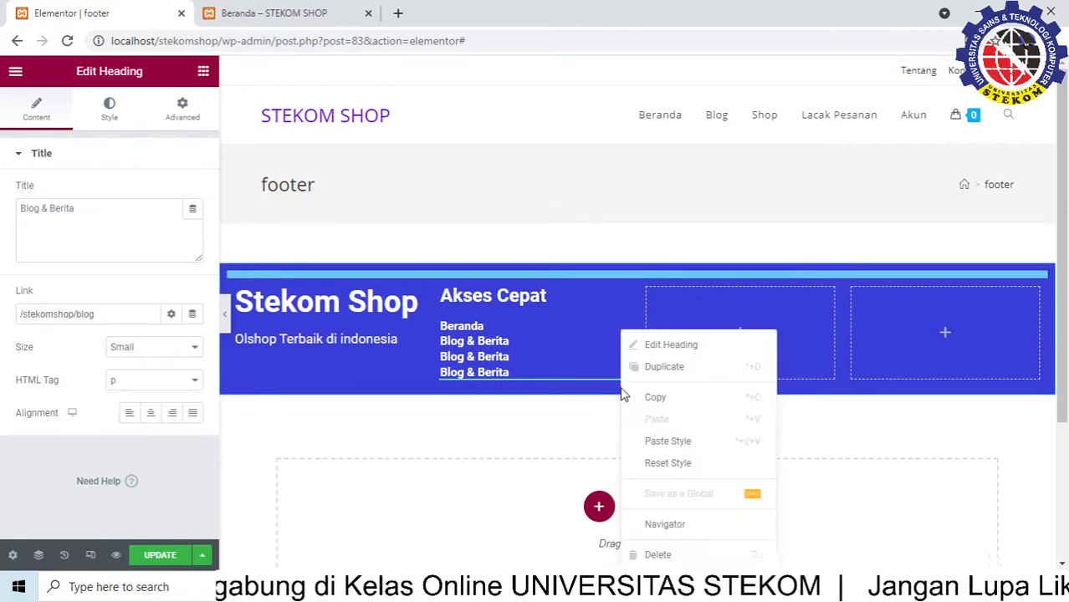
pyautogui.click(660, 369)
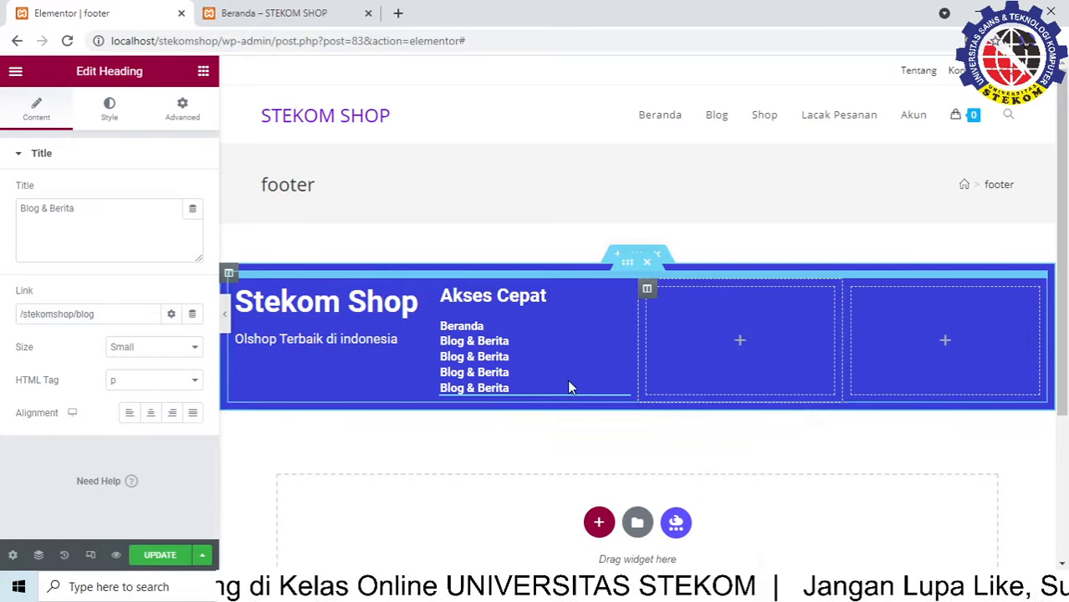
pyautogui.click(531, 353)
# Retitle the first copied item to Shop and move to its link field
pyautogui.moveTo(82, 210); pyautogui.dragTo(3, 211)
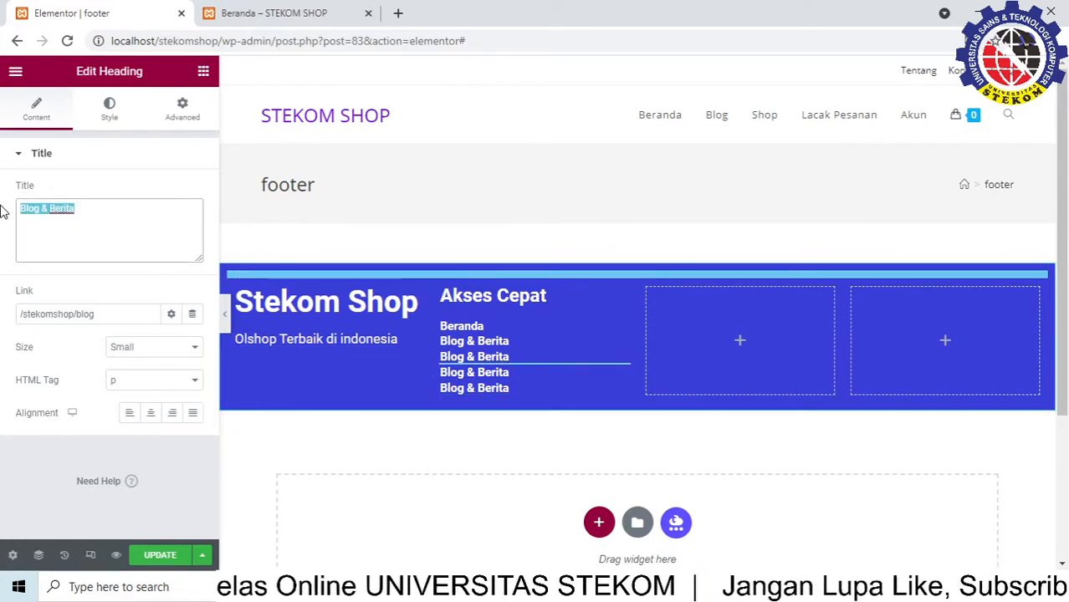
pyautogui.write('Shop')
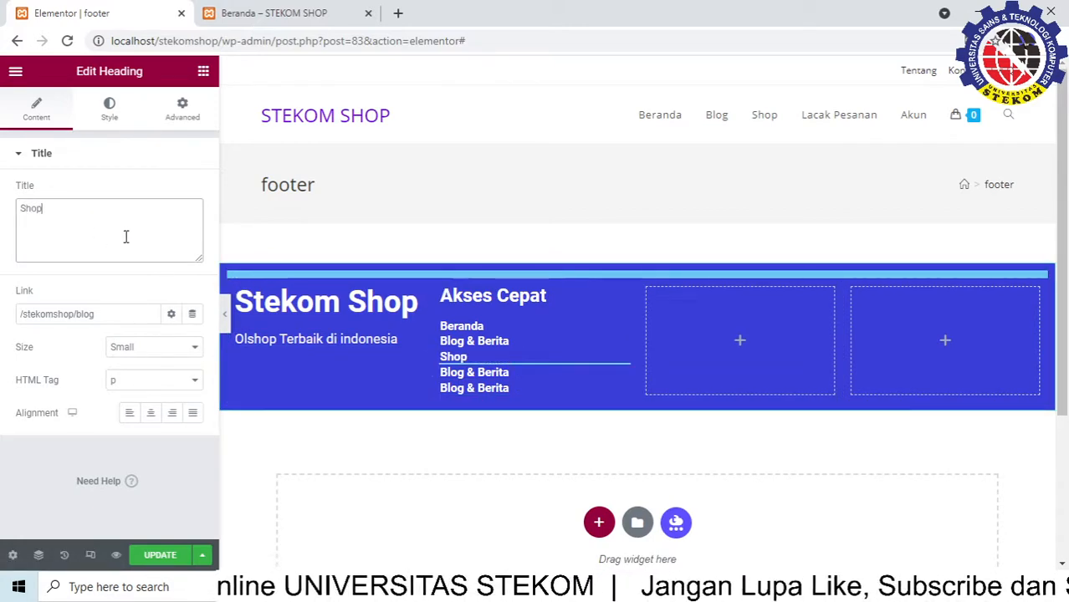
pyautogui.click(116, 313)
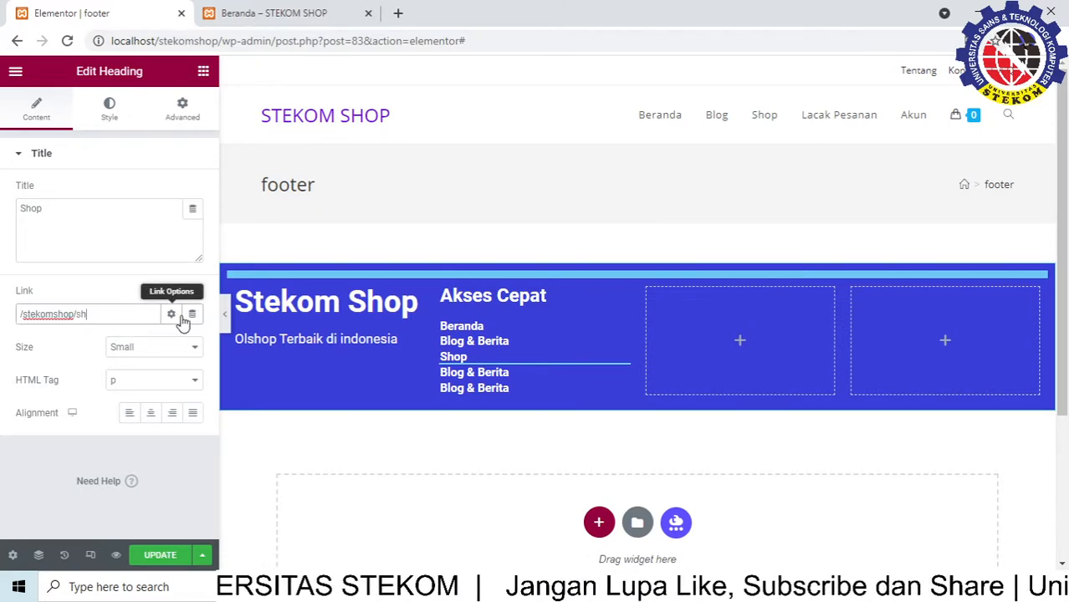
# Rename the fourth item to Lacak Pesanan and link it to /stekomshop/lacak-pesanan
pyautogui.click(474, 373)
pyautogui.moveTo(81, 216); pyautogui.dragTo(0, 192)
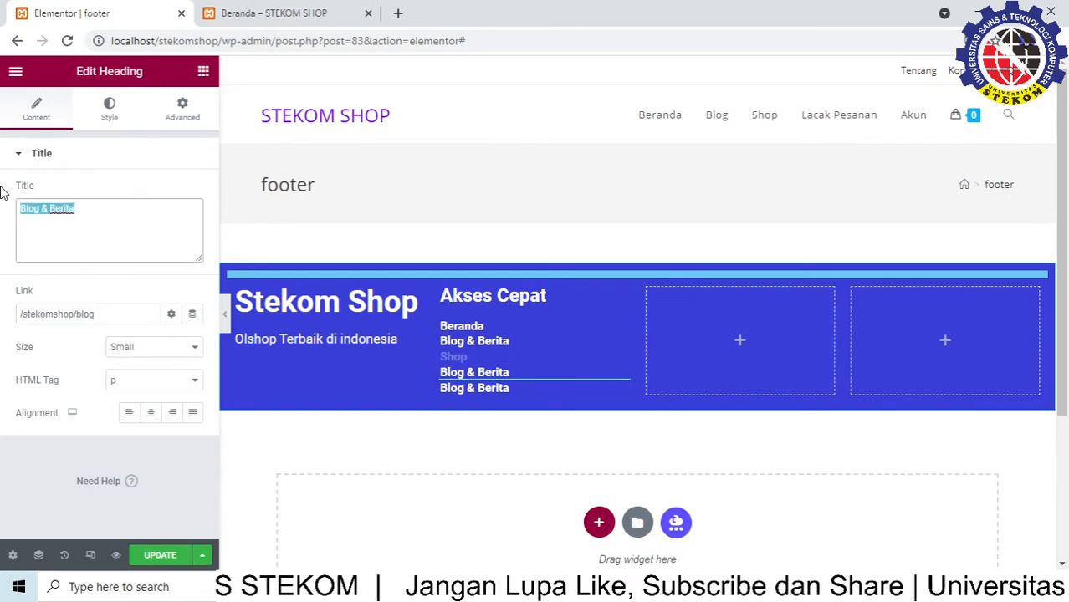
pyautogui.write('Lacak Pesanan')
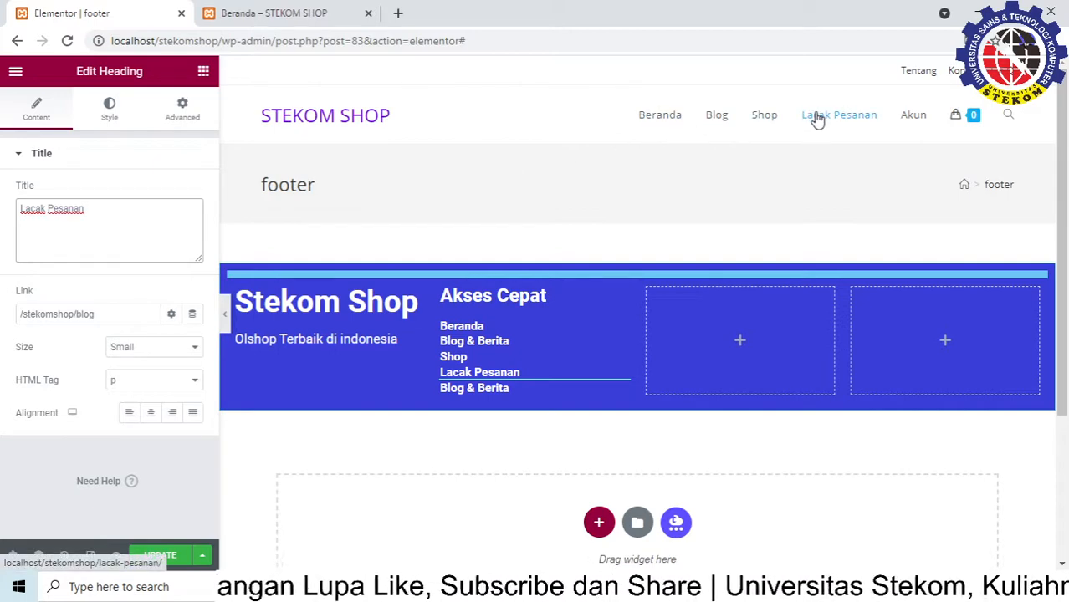
pyautogui.click(104, 315)
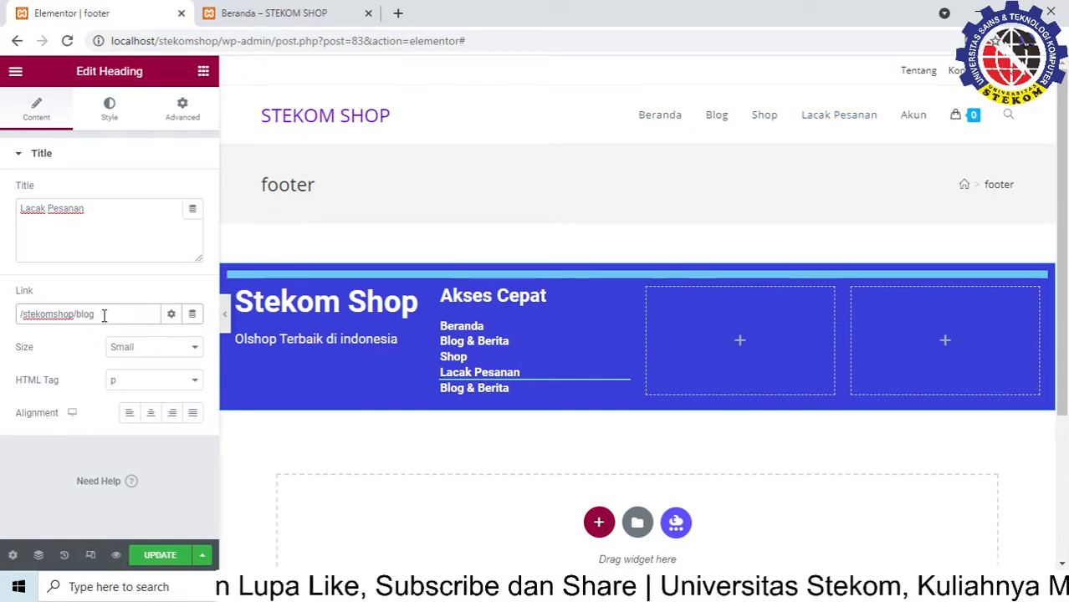
pyautogui.press('BackSpace')
pyautogui.write('lacak')
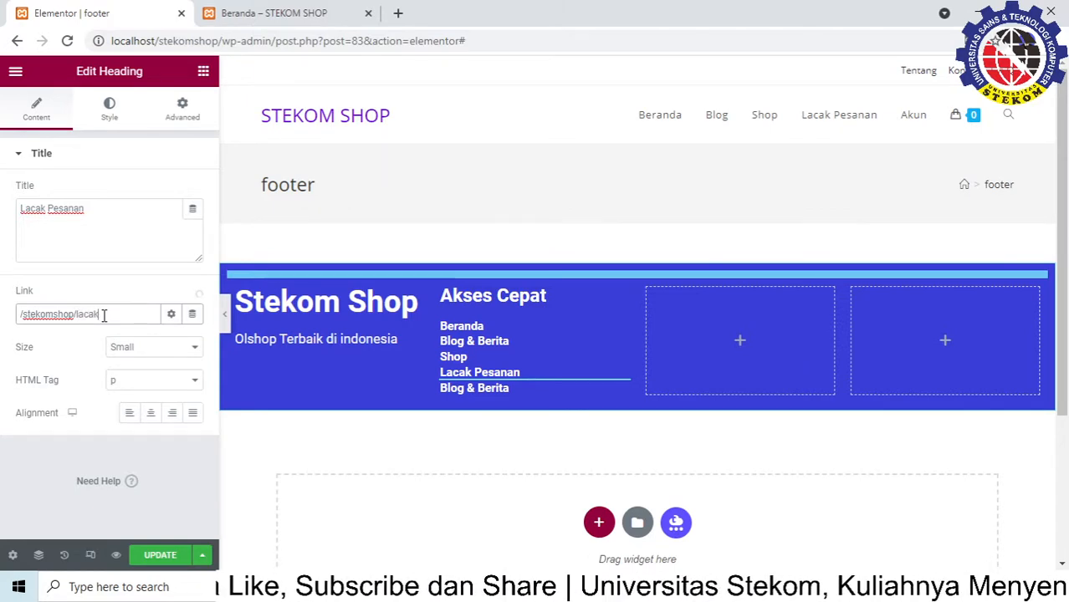
pyautogui.write('-pesanan')
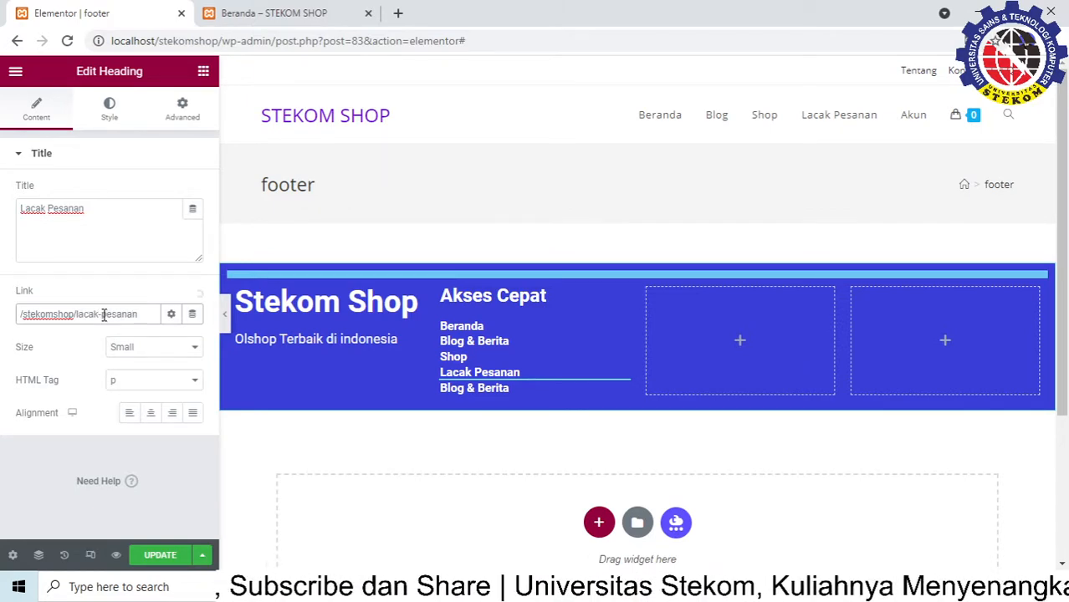
# Rename the last copy to Akun with its link set to /stekomshop/akun
pyautogui.click(494, 392)
pyautogui.moveTo(118, 210); pyautogui.dragTo(5, 214)
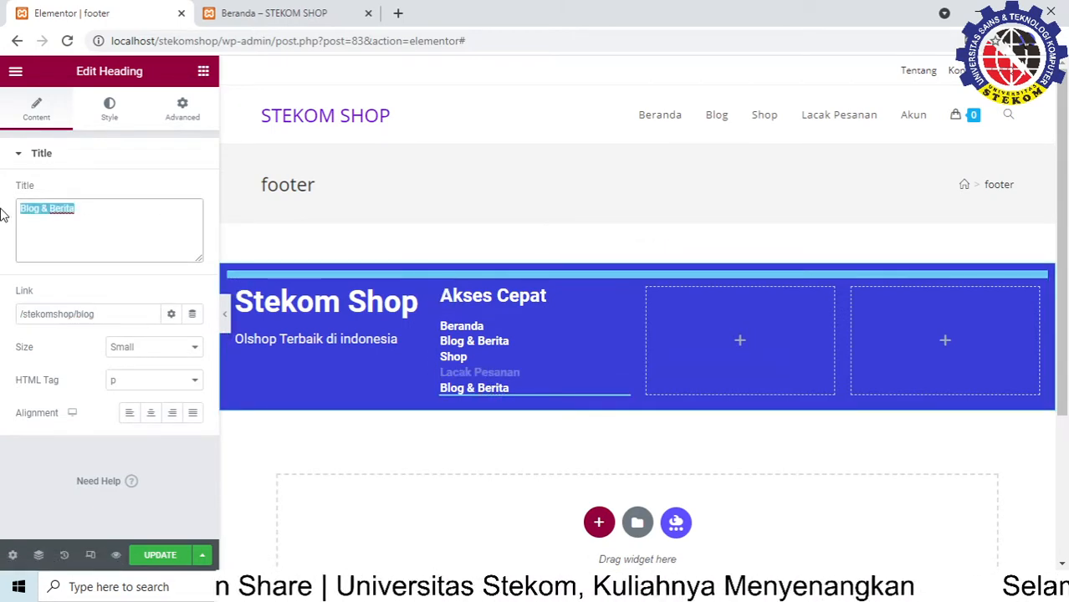
pyautogui.write('Akun')
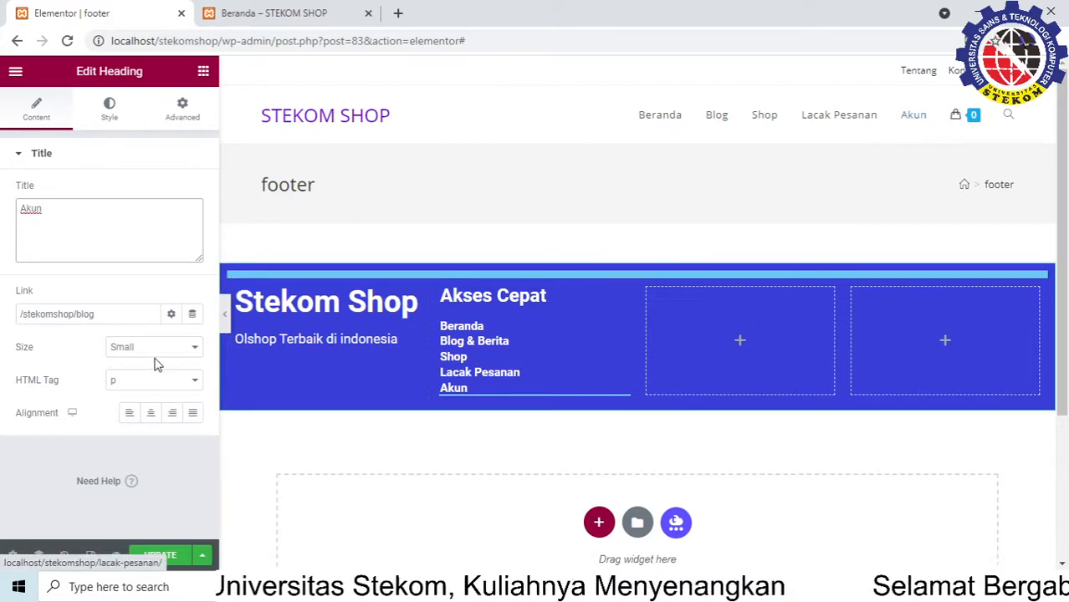
pyautogui.click(104, 314)
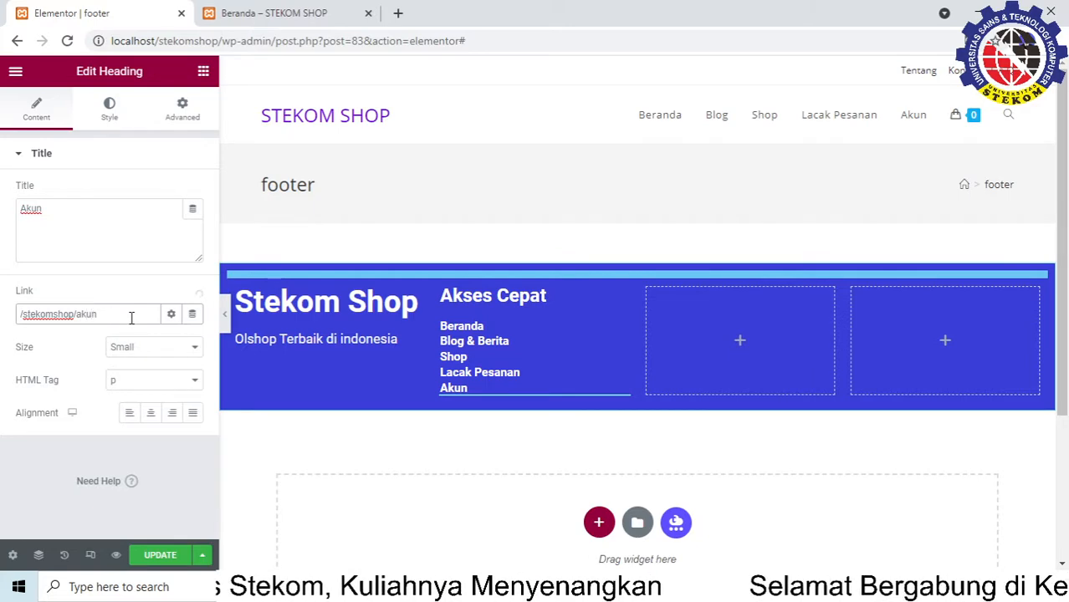
pyautogui.click(386, 427)
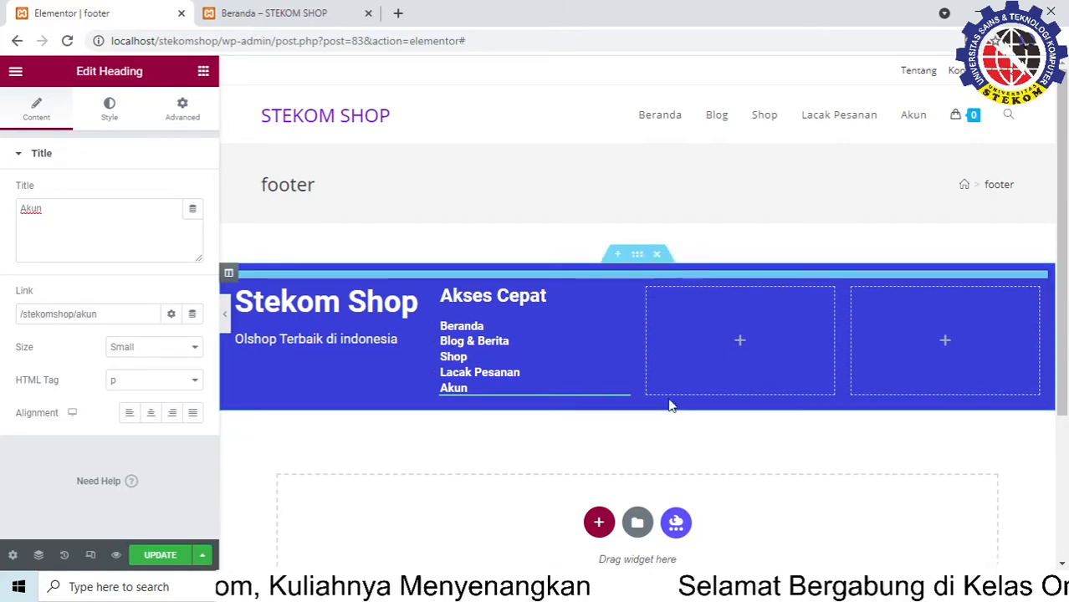
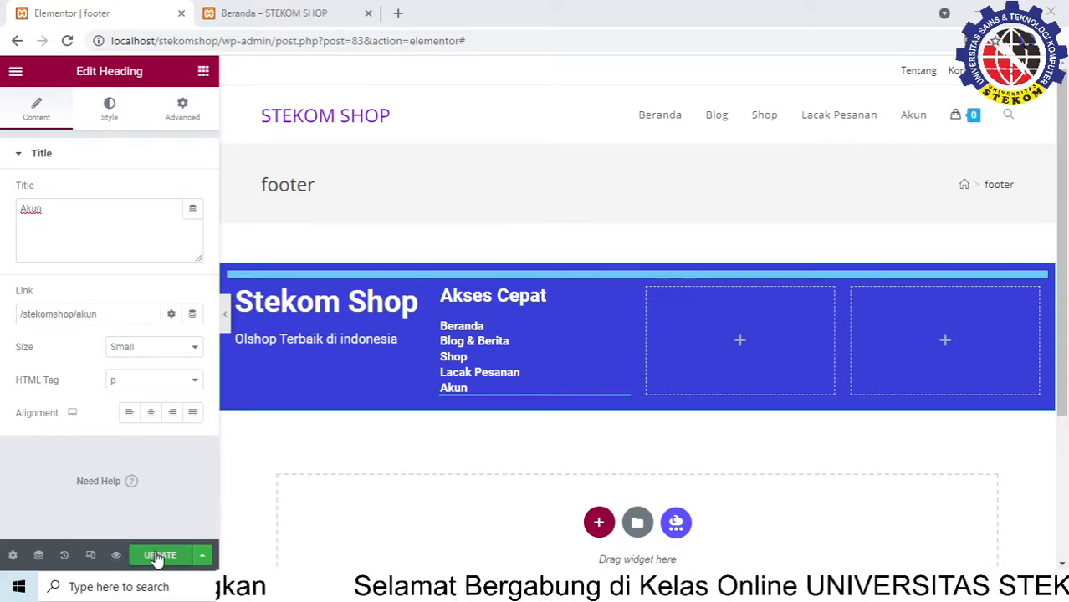
# Save the updated footer template and preview it in a new tab
pyautogui.click(156, 559)
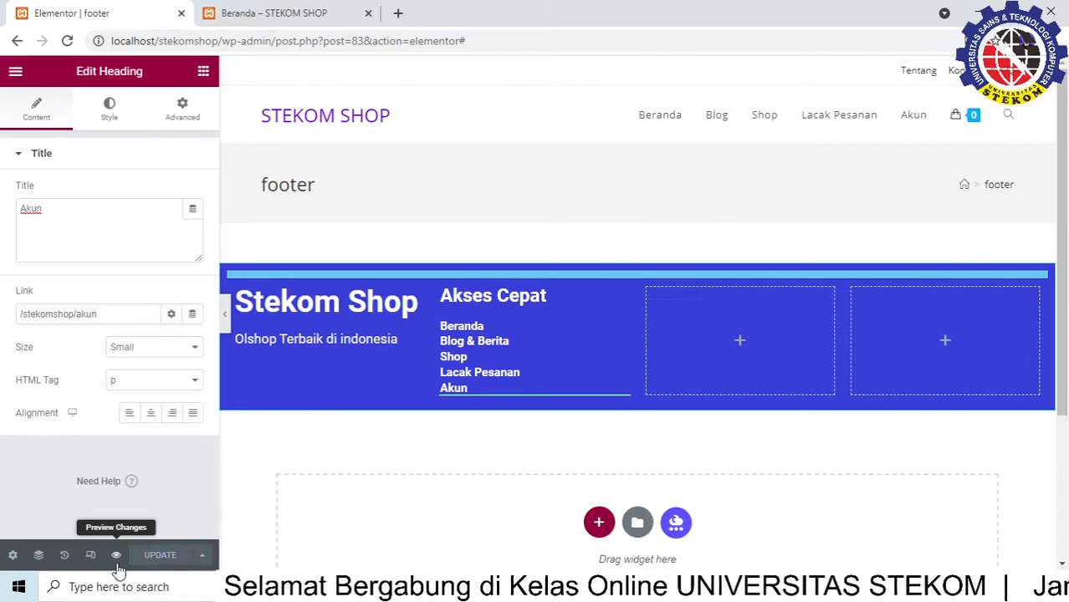
pyautogui.click(117, 559)
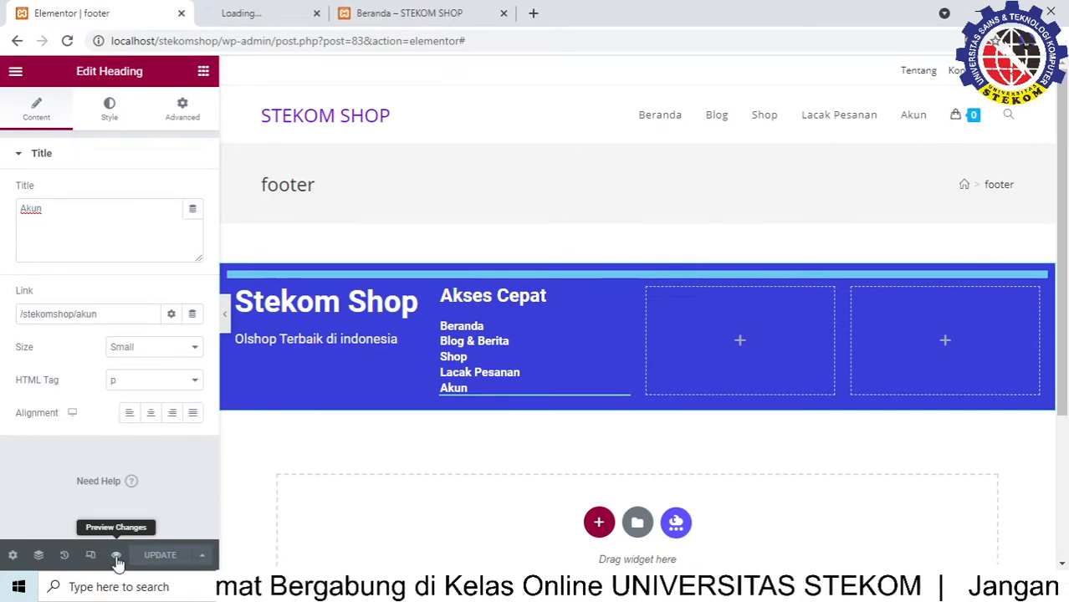
# Test the footer's Blog & Berita and Akun links in the preview, then return to the Elementor editor
pyautogui.click(270, 15)
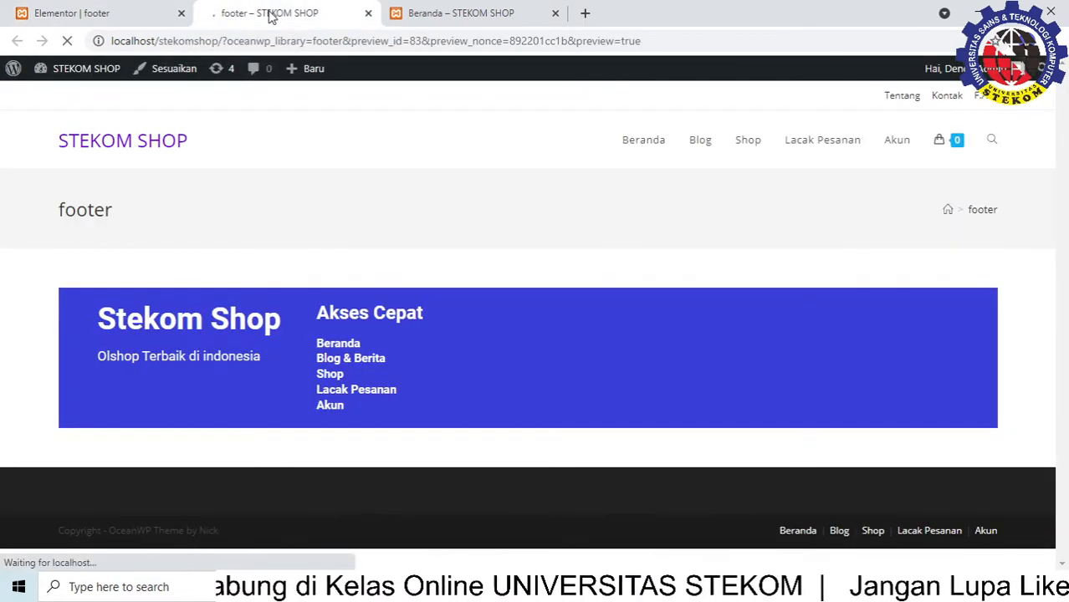
pyautogui.click(341, 358)
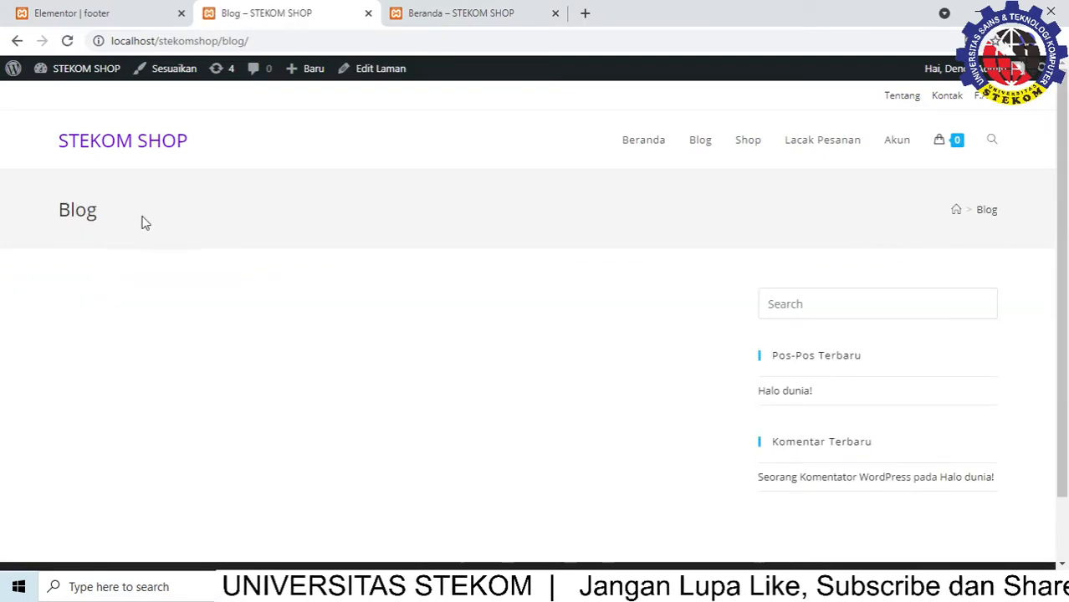
pyautogui.click(16, 40)
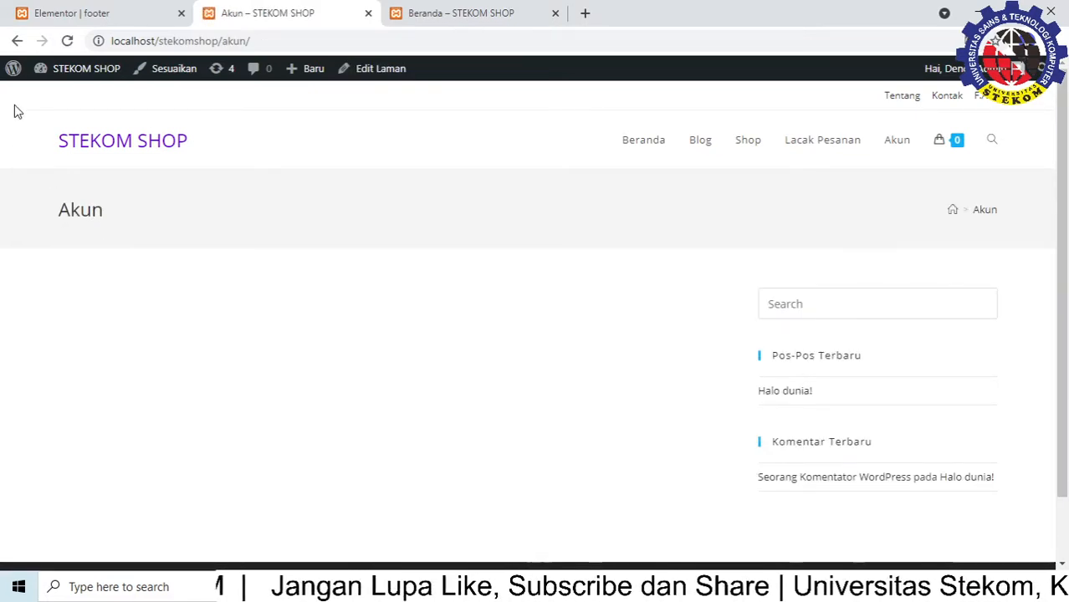
pyautogui.click(17, 40)
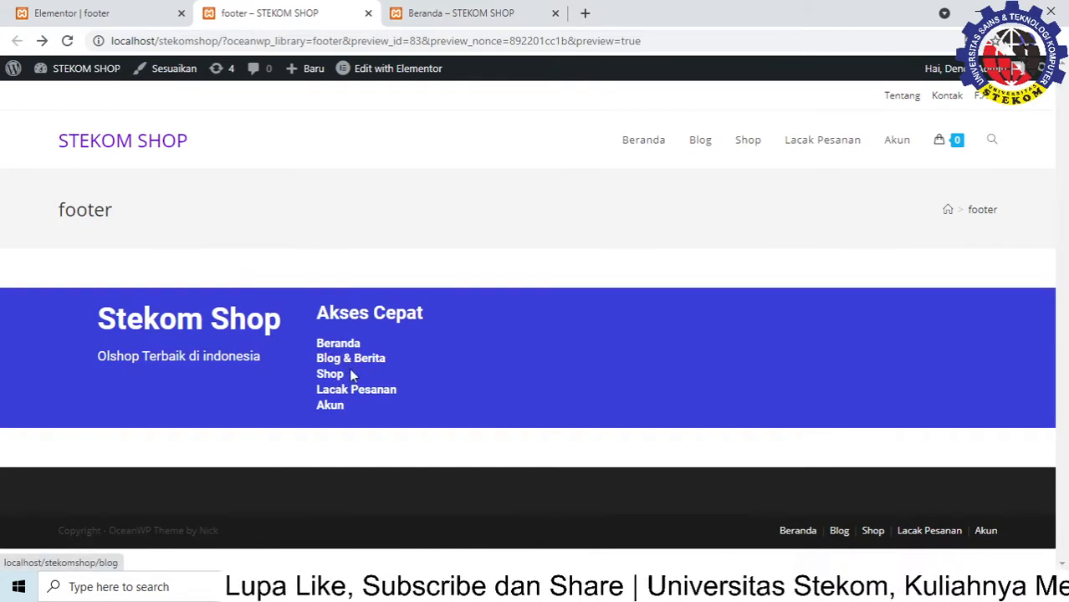
pyautogui.click(81, 14)
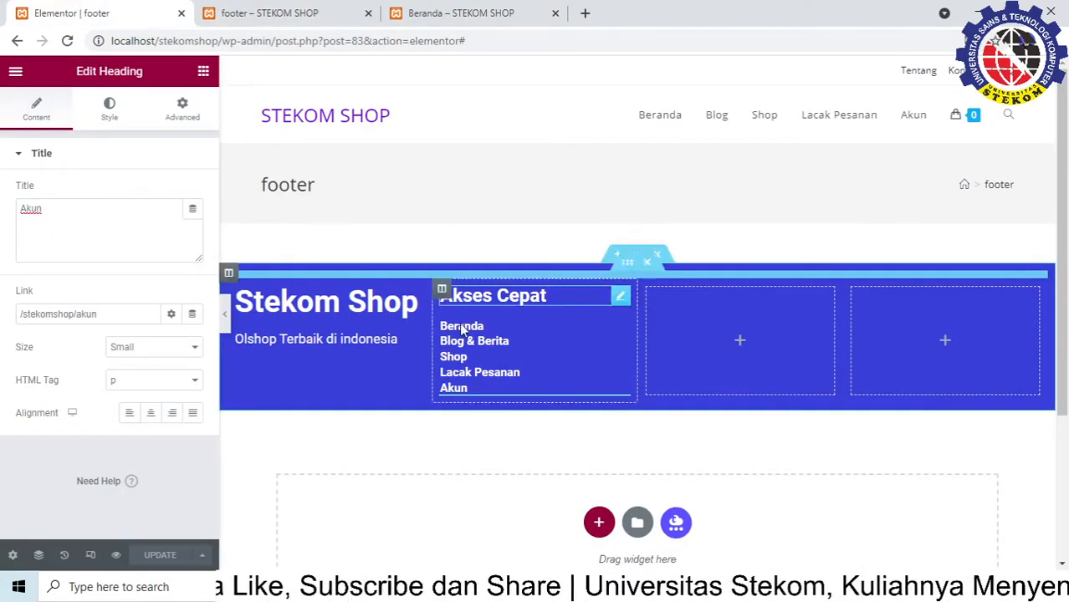
# Close the preview and add a Pembayaran heading to the third footer column
pyautogui.click(368, 14)
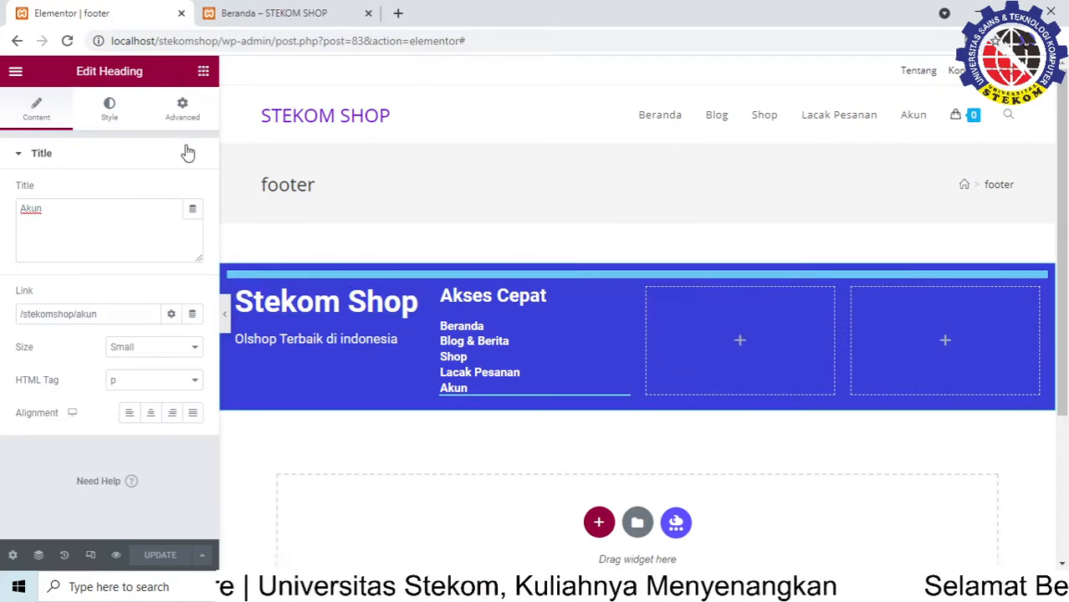
pyautogui.moveTo(201, 232); pyautogui.dragTo(749, 329)
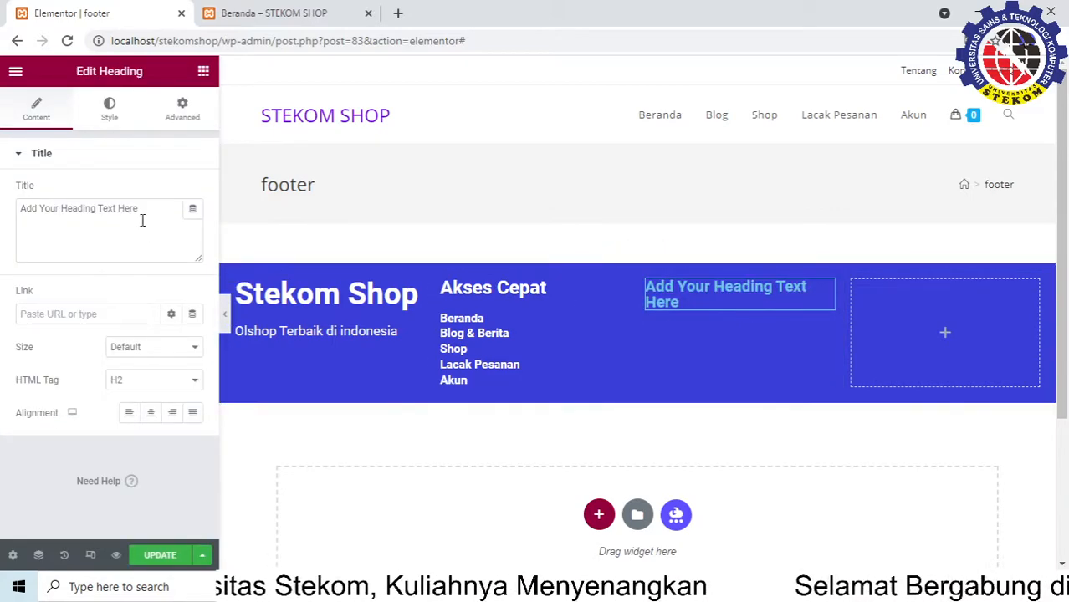
pyautogui.moveTo(142, 220); pyautogui.dragTo(3, 196)
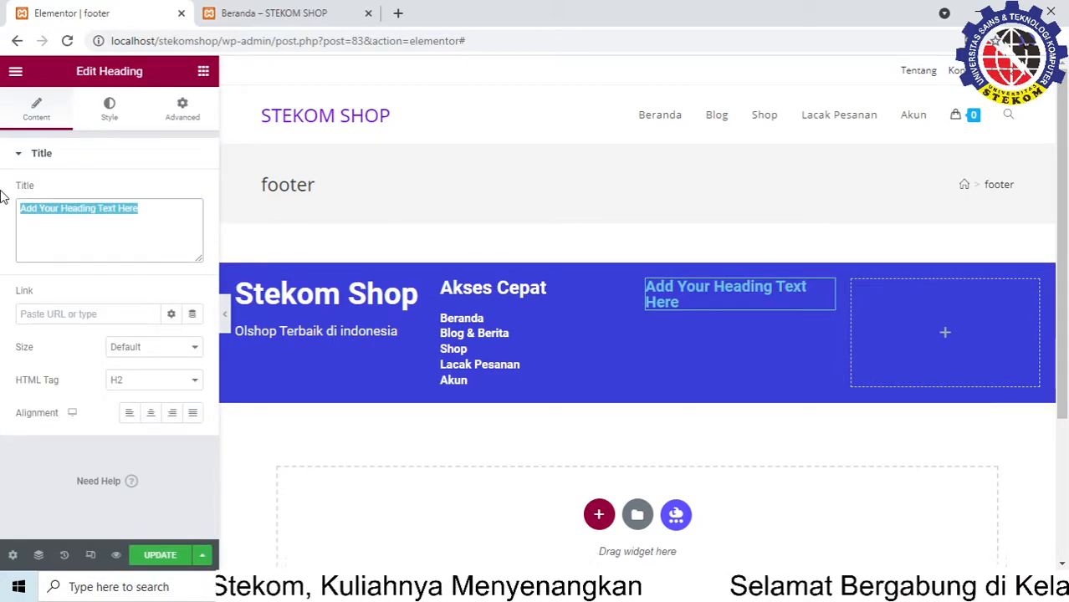
pyautogui.write('Pembayaran')
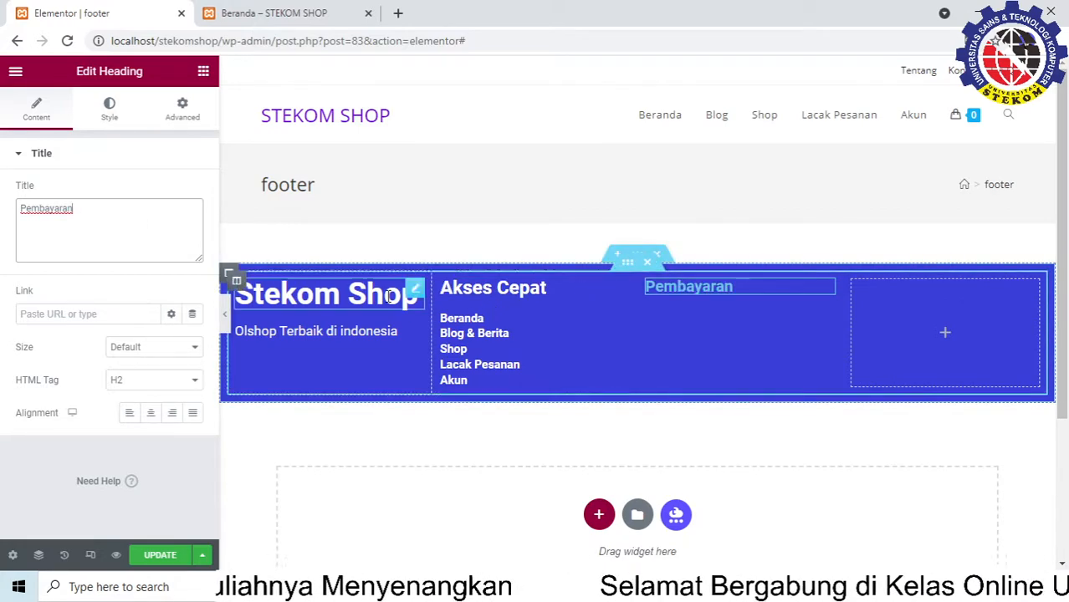
# Set the Pembayaran heading's text colour to white (#FFFFFF)
pyautogui.click(109, 107)
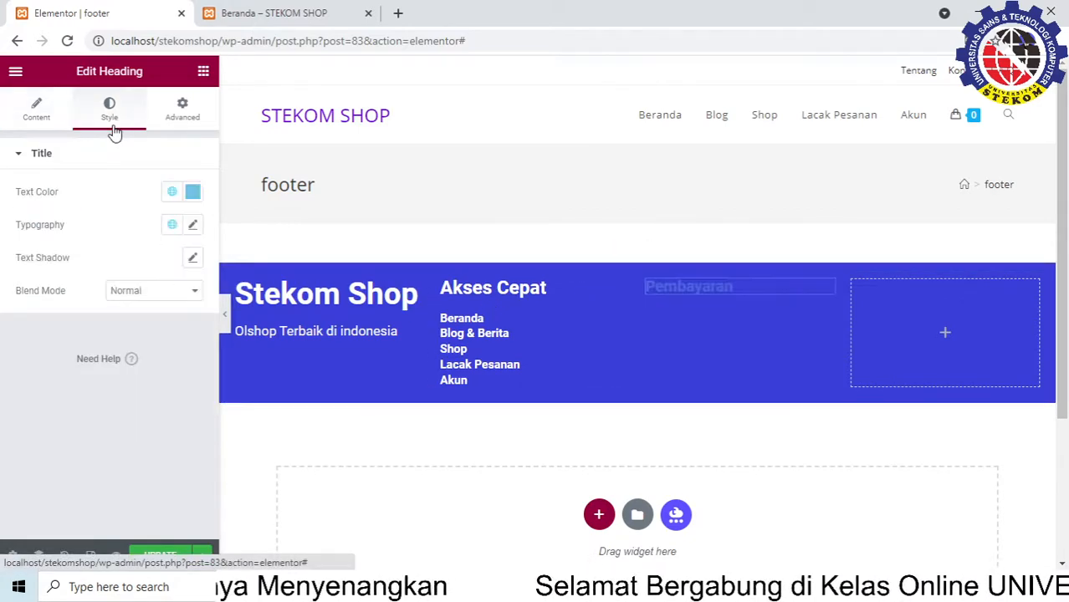
pyautogui.click(193, 192)
pyautogui.moveTo(112, 269); pyautogui.dragTo(106, 248)
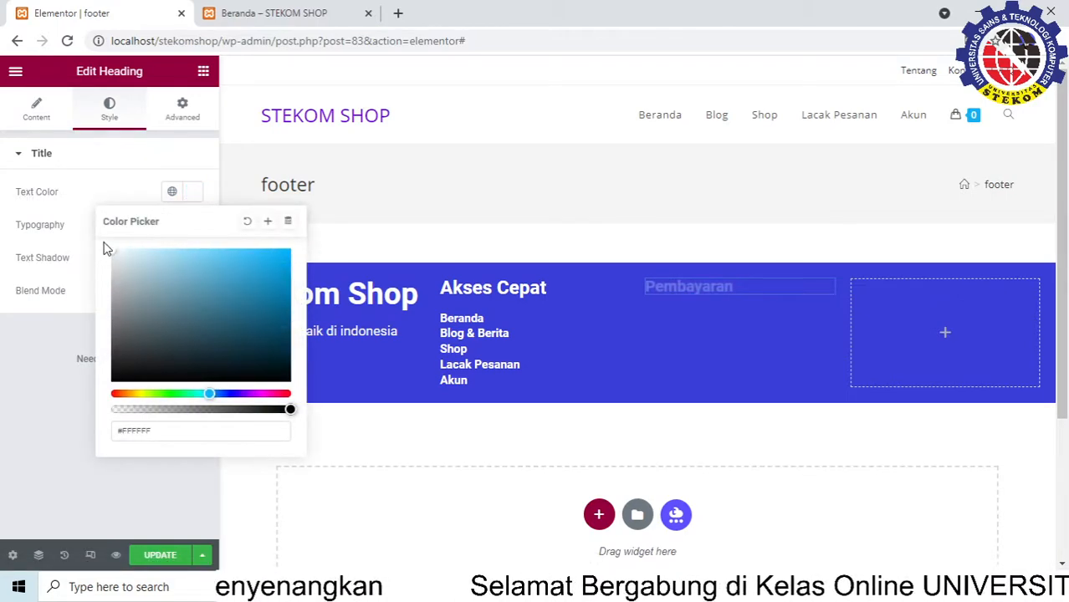
pyautogui.click(108, 162)
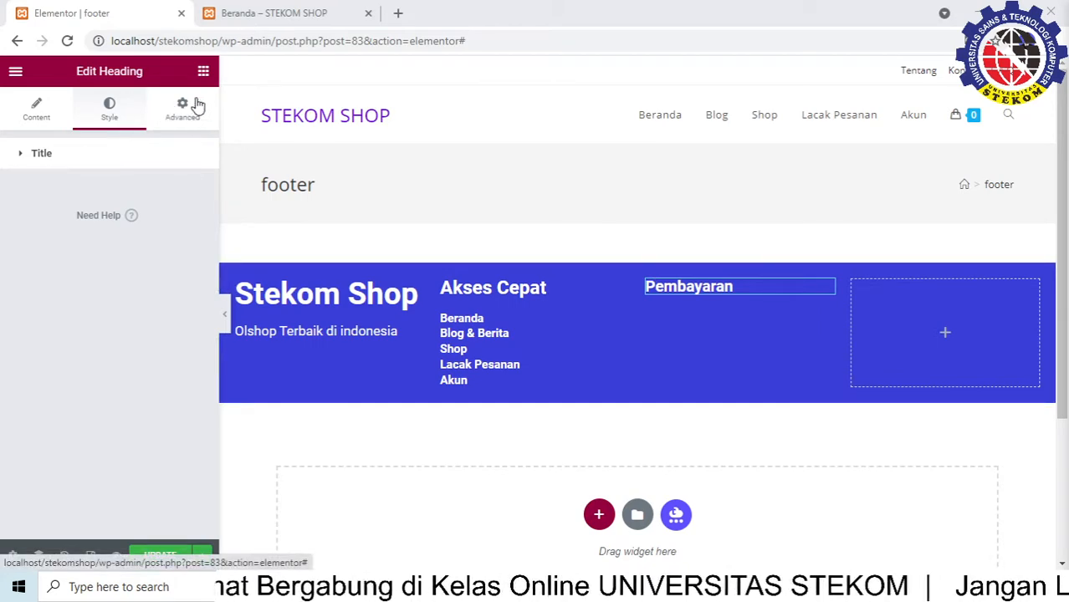
pyautogui.click(203, 72)
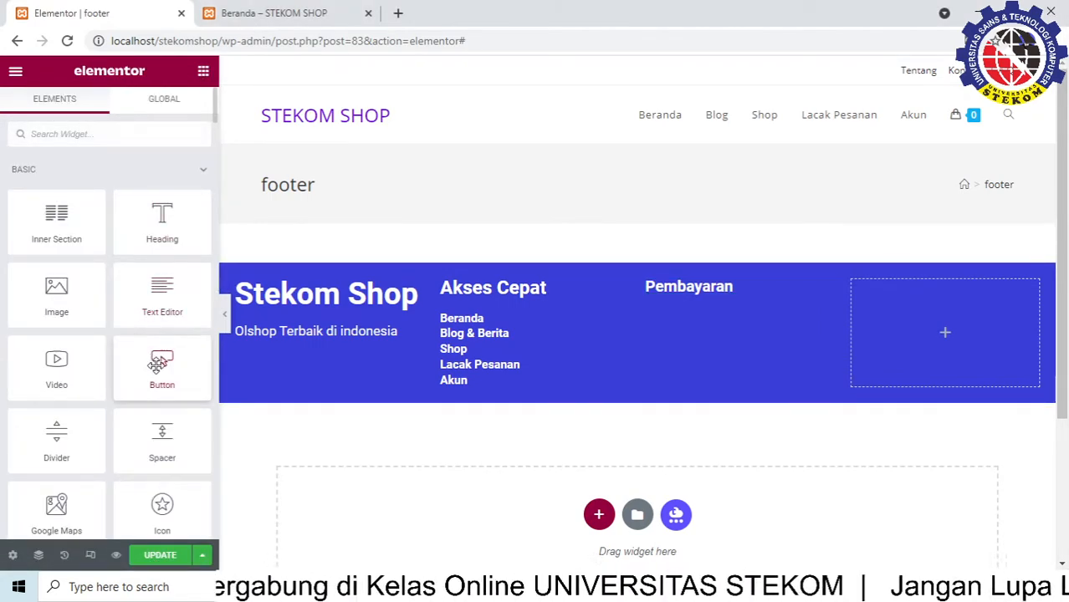
# Drop an Image widget below the Pembayaran heading in the third column
pyautogui.scroll(-1, 89, 327)
pyautogui.moveTo(53, 226)
pyautogui.mouseDown()
pyautogui.moveTo(381, 291)
pyautogui.moveTo(707, 334)
pyautogui.moveTo(711, 356)
pyautogui.moveTo(710, 333)
pyautogui.moveTo(684, 299)
pyautogui.moveTo(706, 327)
pyautogui.moveTo(179, 298)
pyautogui.moveTo(74, 220)
pyautogui.moveTo(704, 311)
pyautogui.moveTo(720, 347)
pyautogui.moveTo(753, 337)
pyautogui.moveTo(725, 303)
pyautogui.moveTo(708, 346)
pyautogui.moveTo(752, 342)
pyautogui.moveTo(71, 231)
pyautogui.mouseUp()
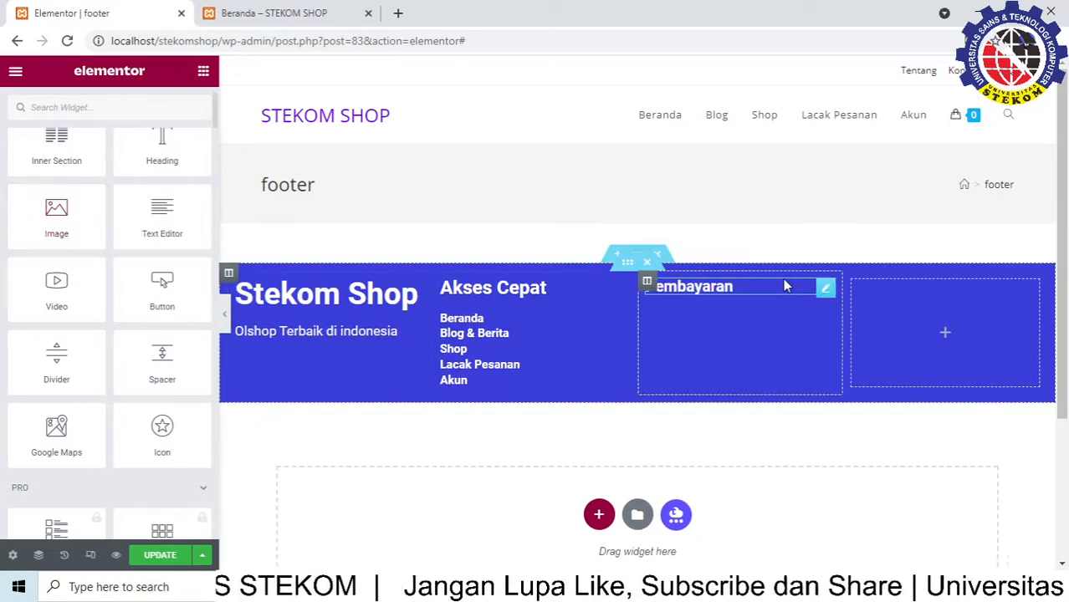
pyautogui.click(692, 290)
pyautogui.click(647, 281)
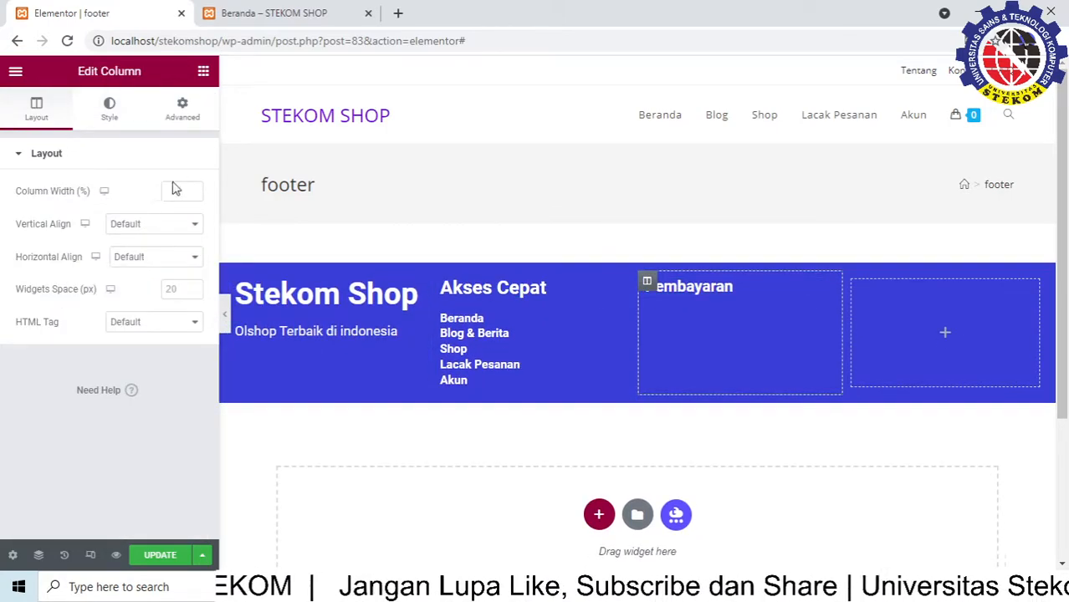
pyautogui.click(202, 74)
pyautogui.moveTo(57, 288); pyautogui.dragTo(715, 298)
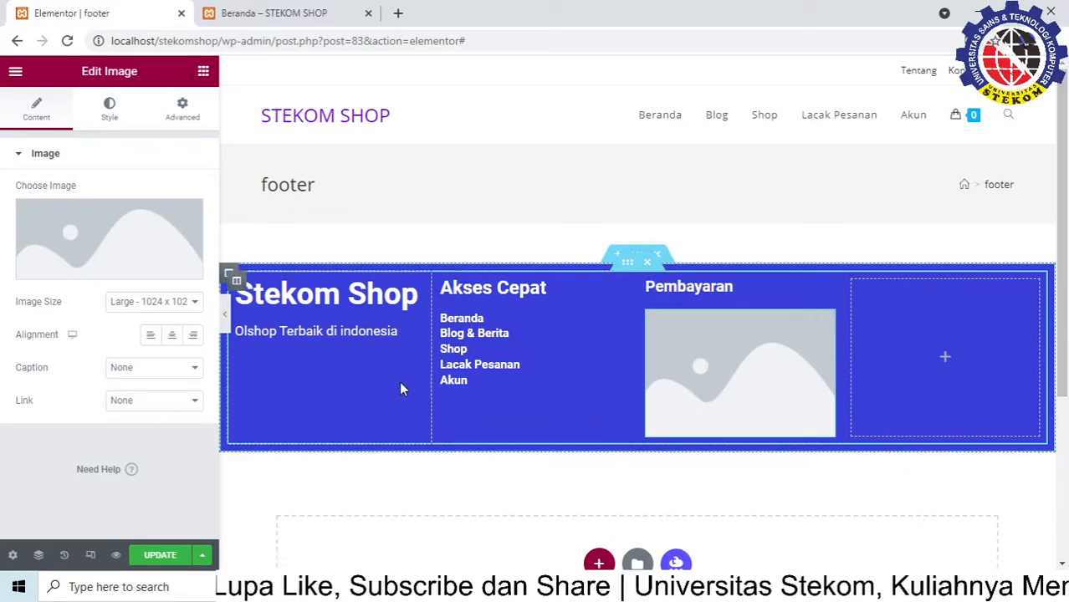
# Upload logo-bank.png from Downloads > projek web > aset and insert it into the image widget
pyautogui.moveTo(106, 242)
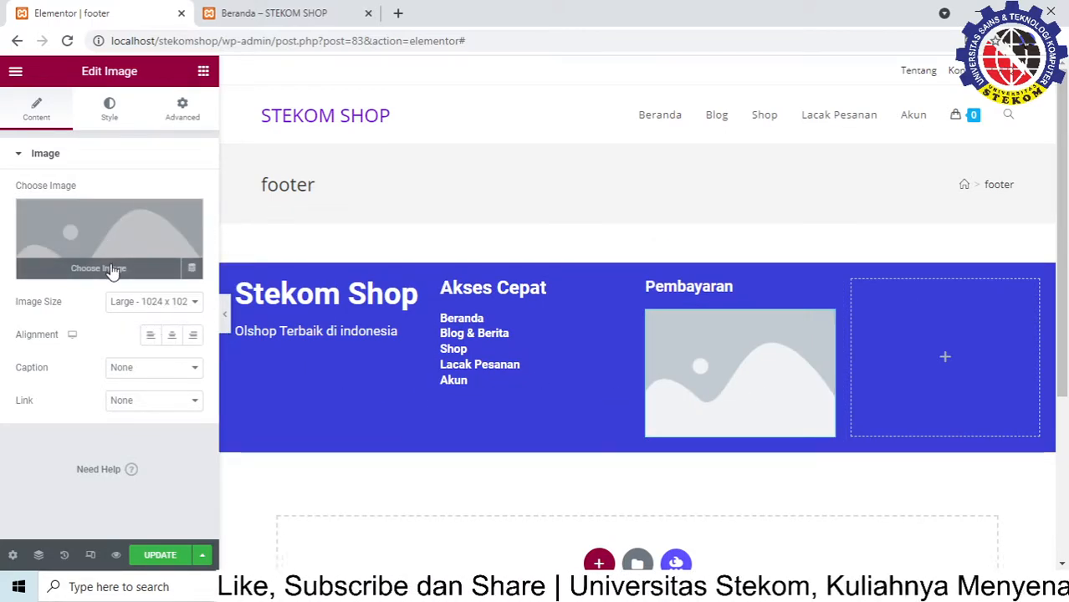
pyautogui.click(109, 268)
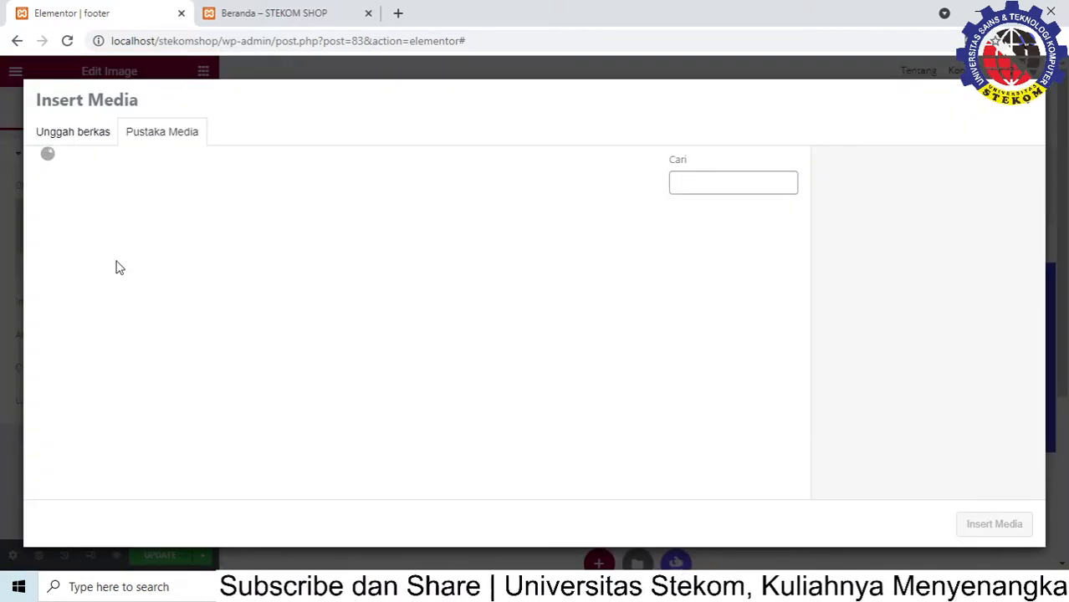
pyautogui.click(76, 143)
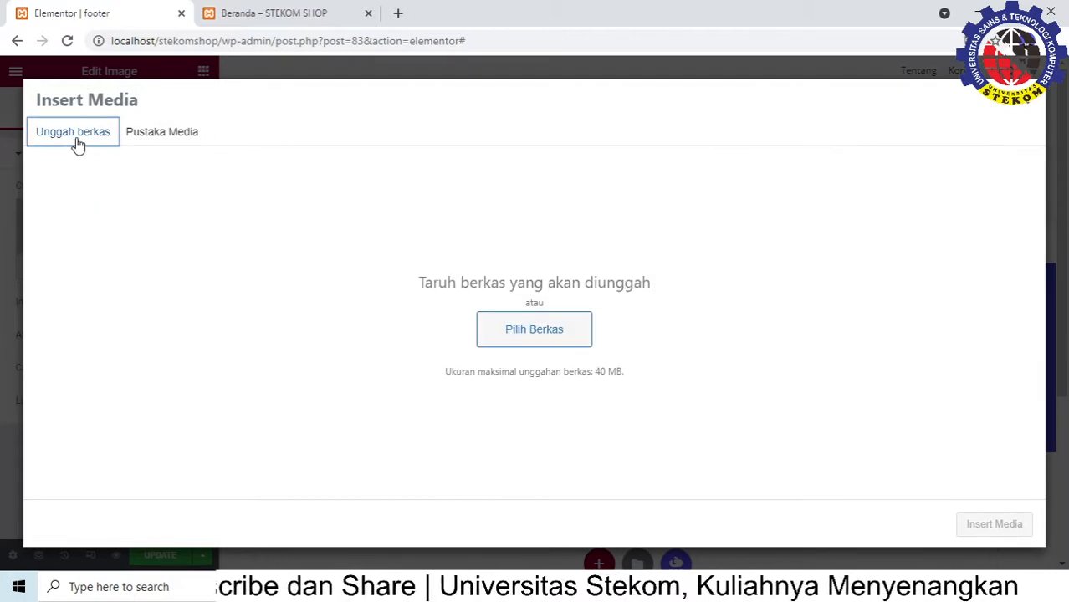
pyautogui.click(518, 327)
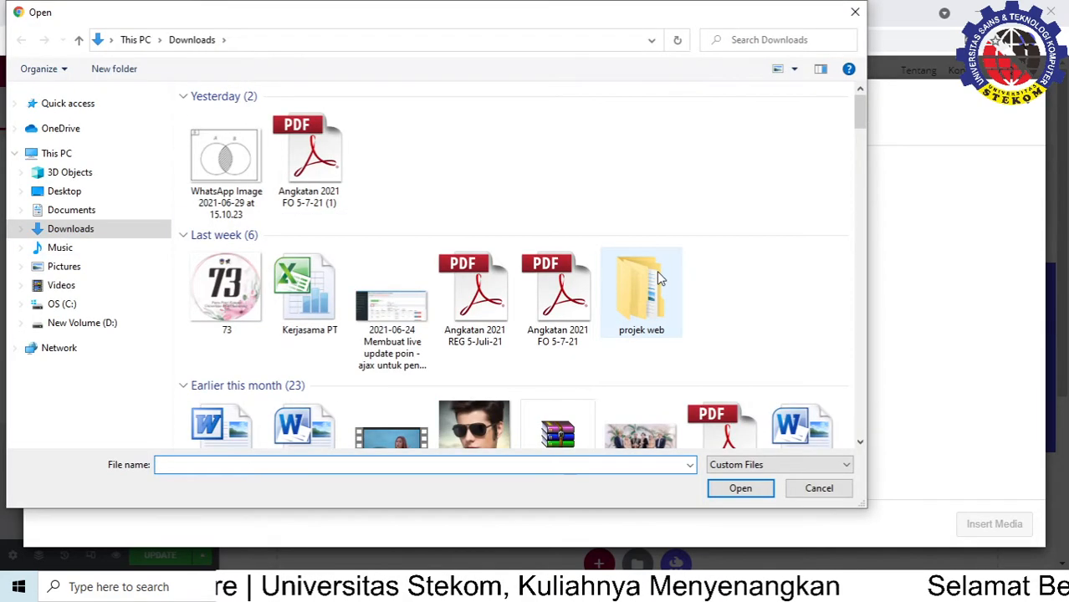
pyautogui.doubleClick(657, 271)
pyautogui.doubleClick(251, 133)
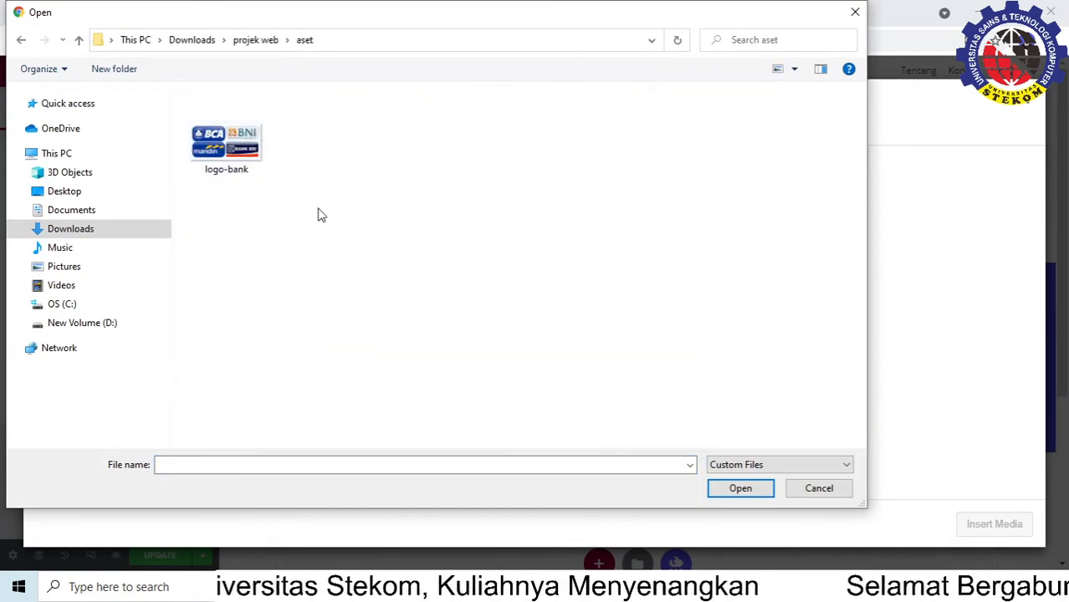
pyautogui.click(225, 138)
pyautogui.click(741, 489)
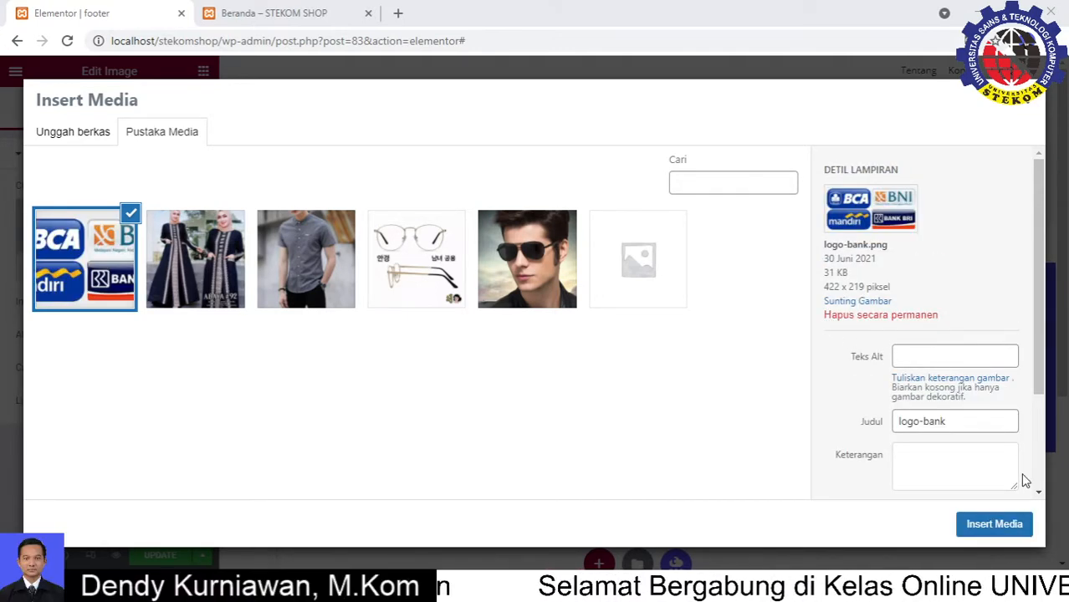
pyautogui.click(995, 525)
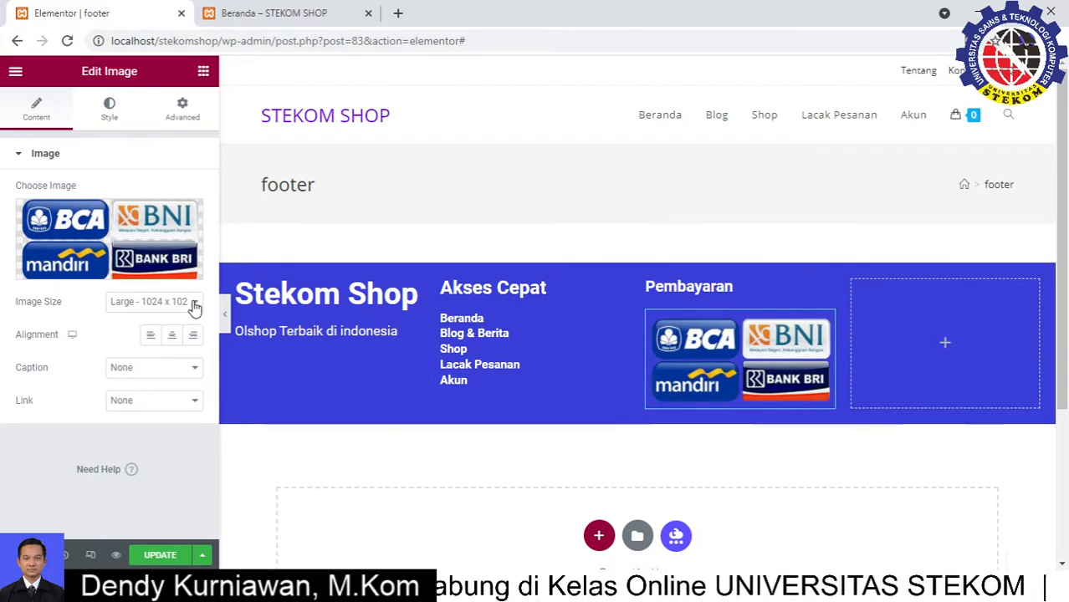
# Give the bank logos image width 78 and max width 87, aligned left
pyautogui.click(111, 110)
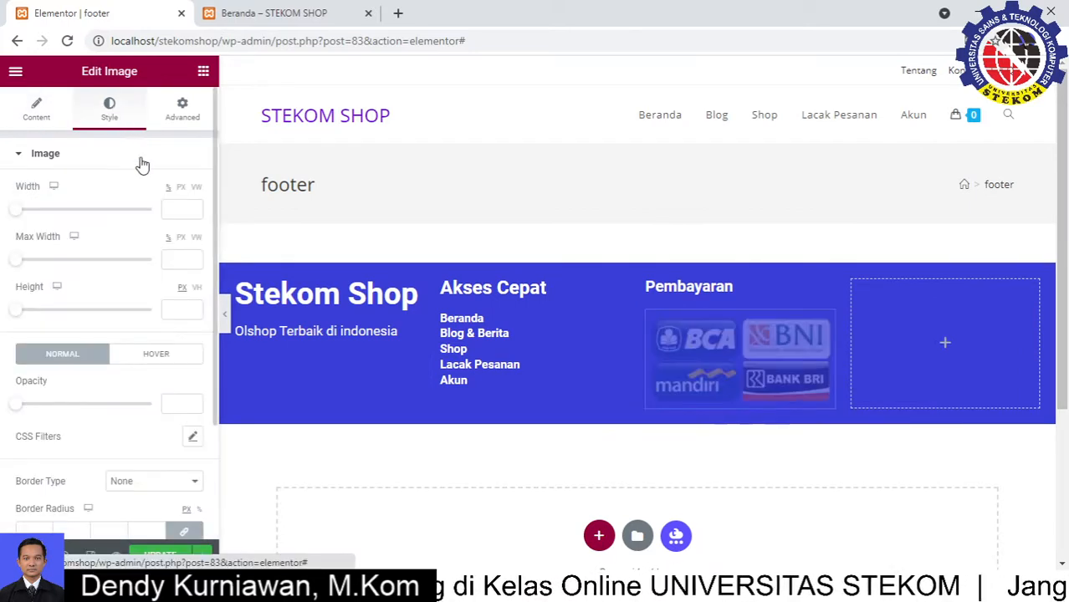
pyautogui.moveTo(18, 218); pyautogui.dragTo(112, 226)
pyautogui.moveTo(18, 266); pyautogui.dragTo(136, 279)
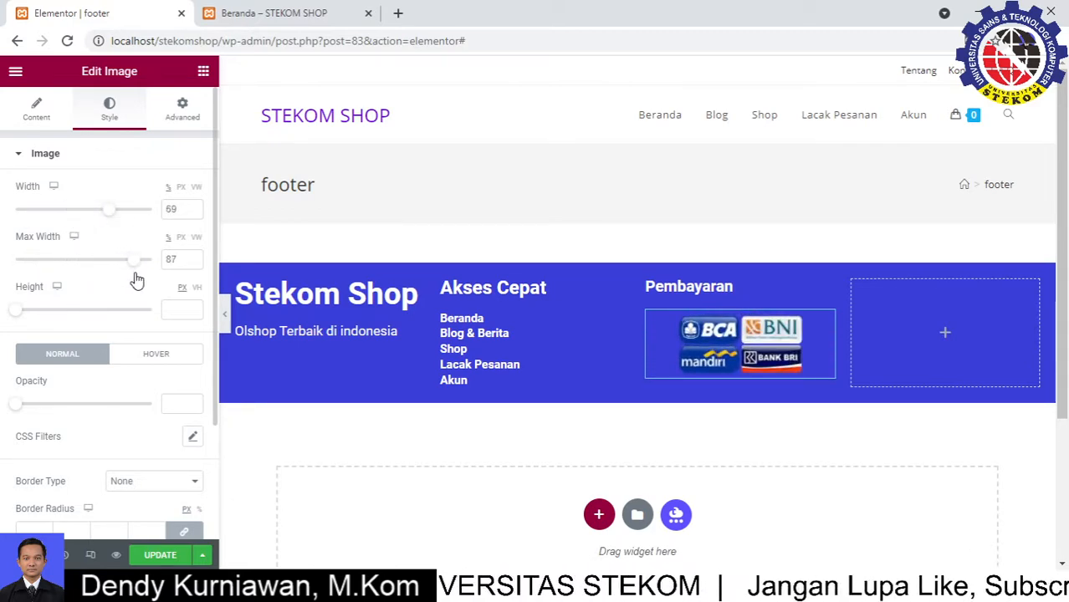
pyautogui.moveTo(112, 215); pyautogui.dragTo(123, 219)
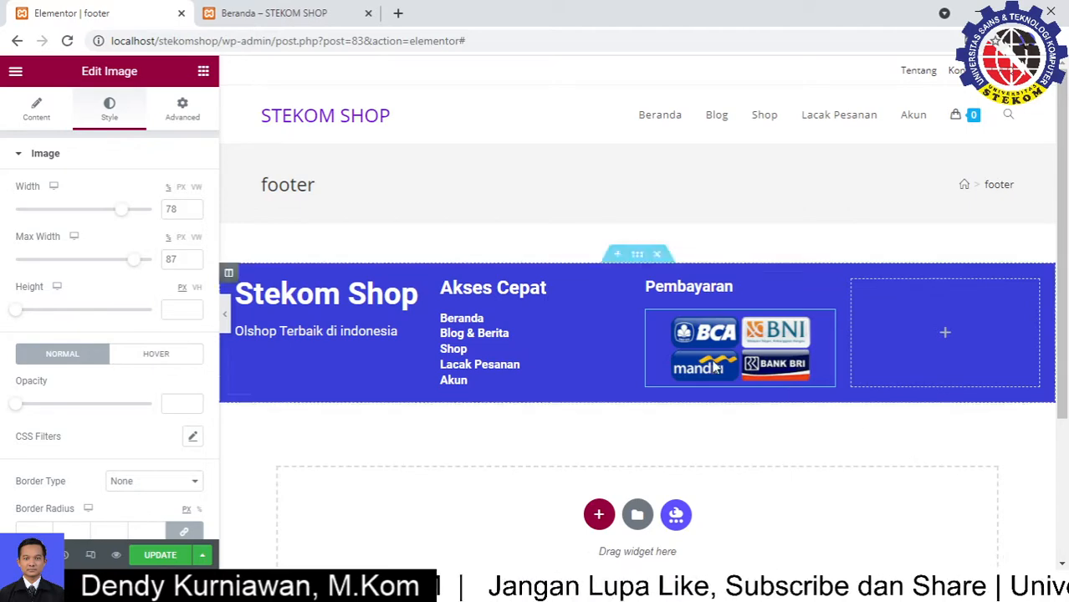
pyautogui.click(36, 117)
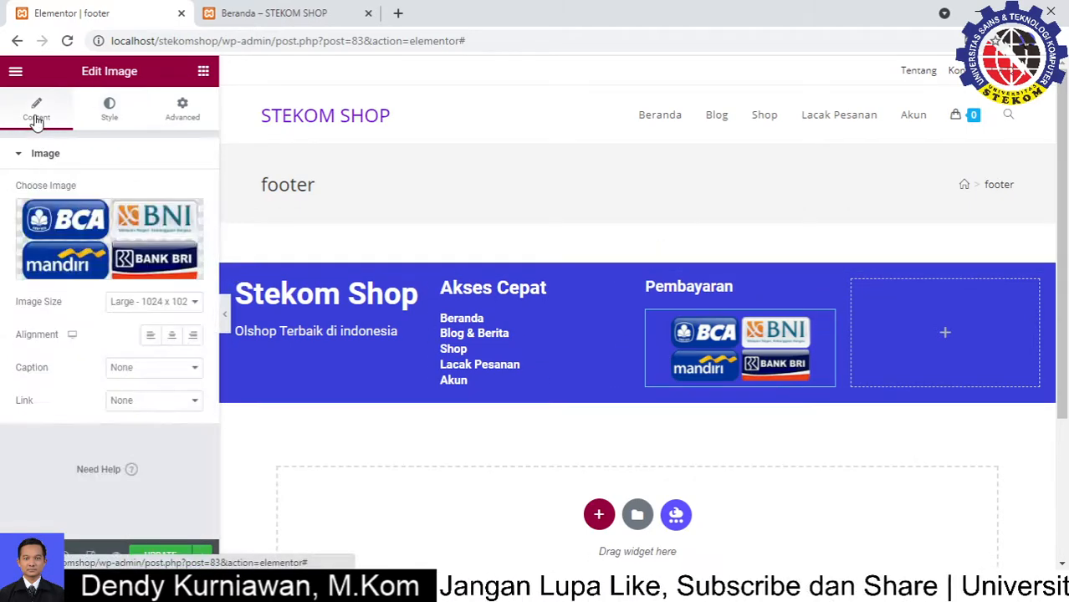
pyautogui.click(151, 335)
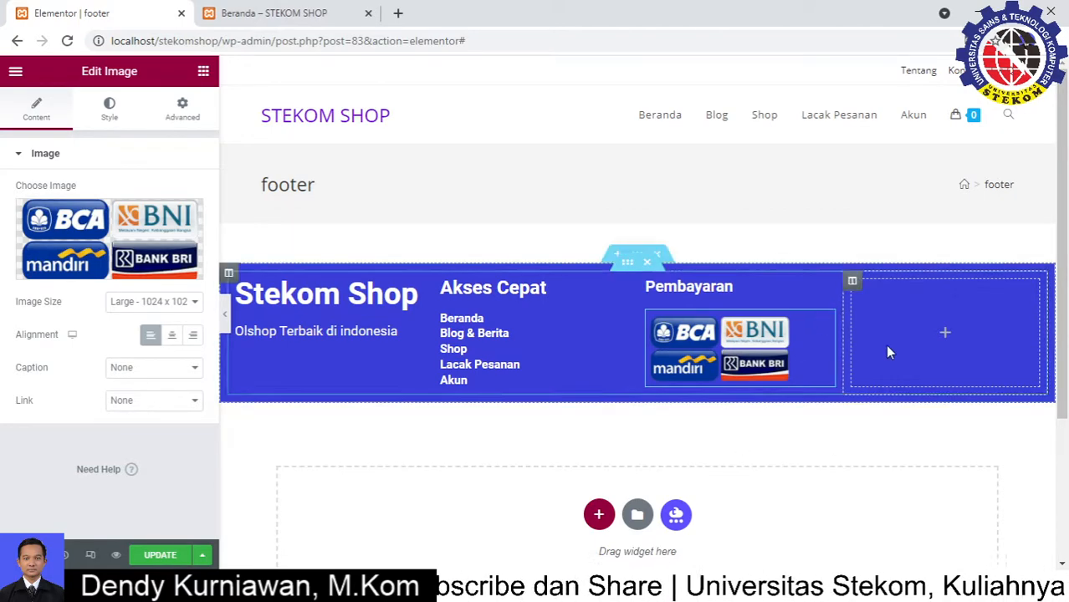
# Add a Hubungi Kami heading to the empty fourth footer column
pyautogui.click(204, 72)
pyautogui.moveTo(182, 234); pyautogui.dragTo(959, 330)
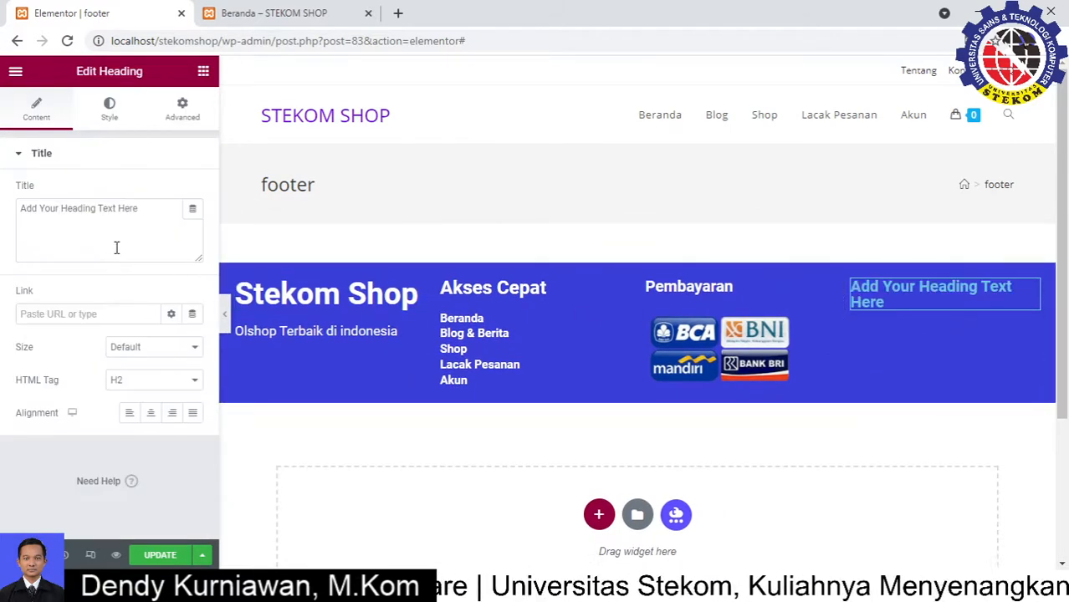
pyautogui.moveTo(153, 208); pyautogui.dragTo(3, 214)
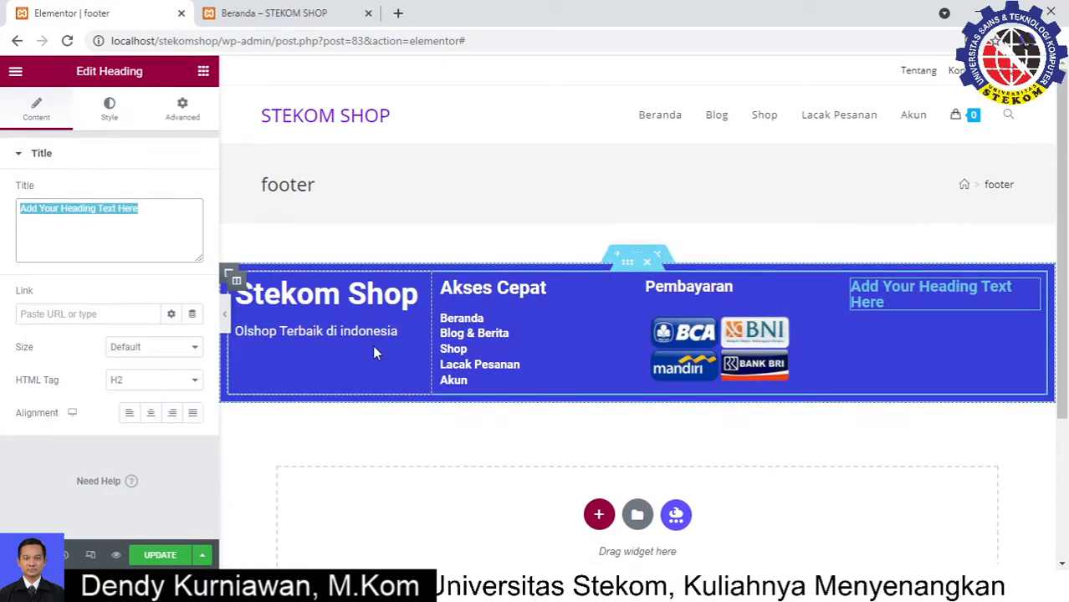
pyautogui.write('Hubu')
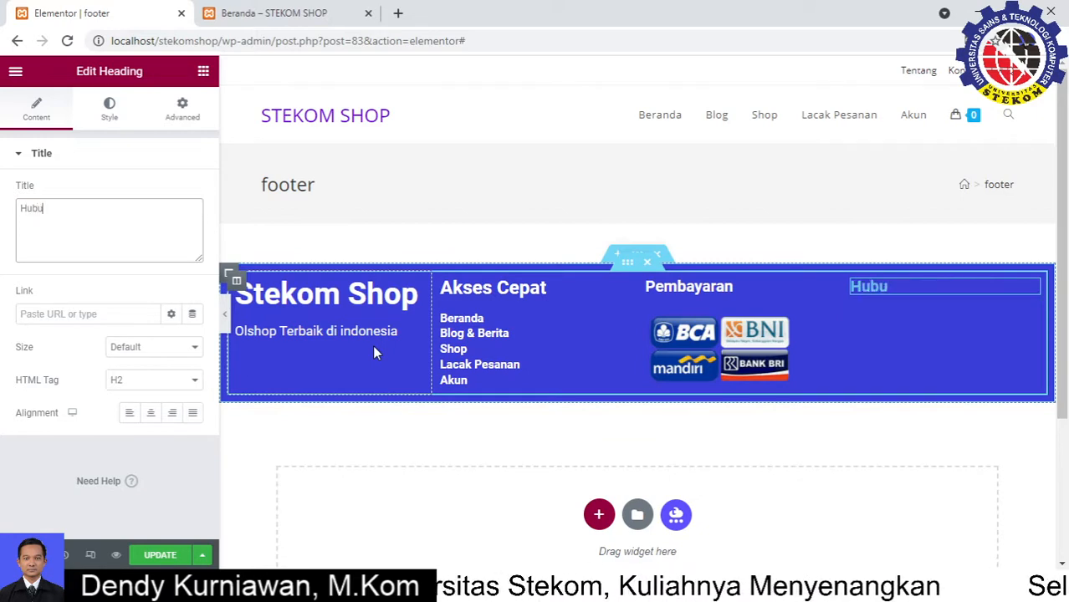
pyautogui.write('ngi Kami')
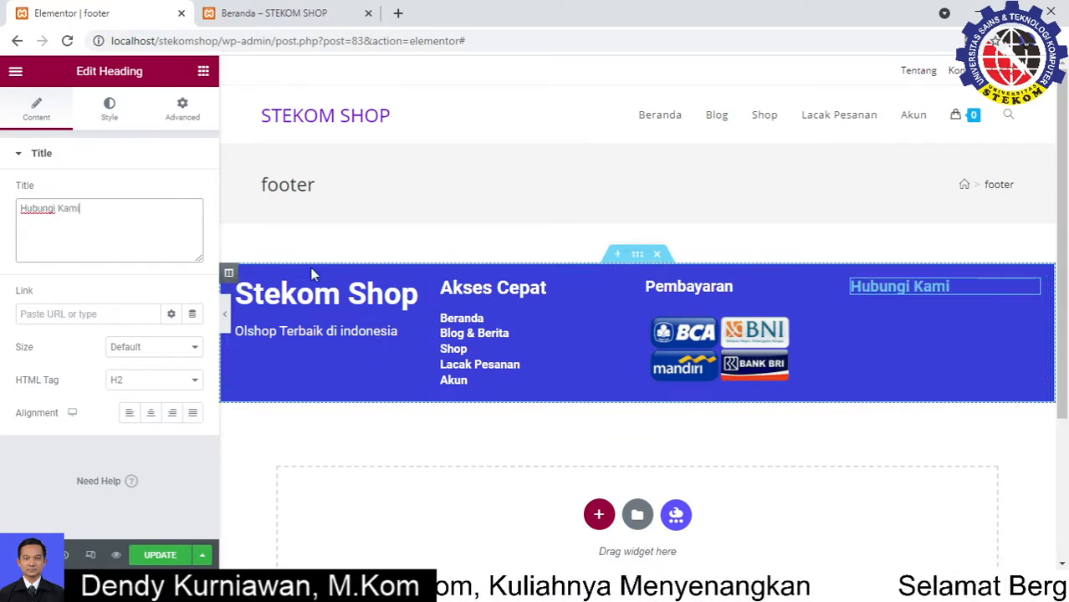
# Make the Hubungi Kami heading white (#FFFFFF) and duplicate it
pyautogui.click(109, 108)
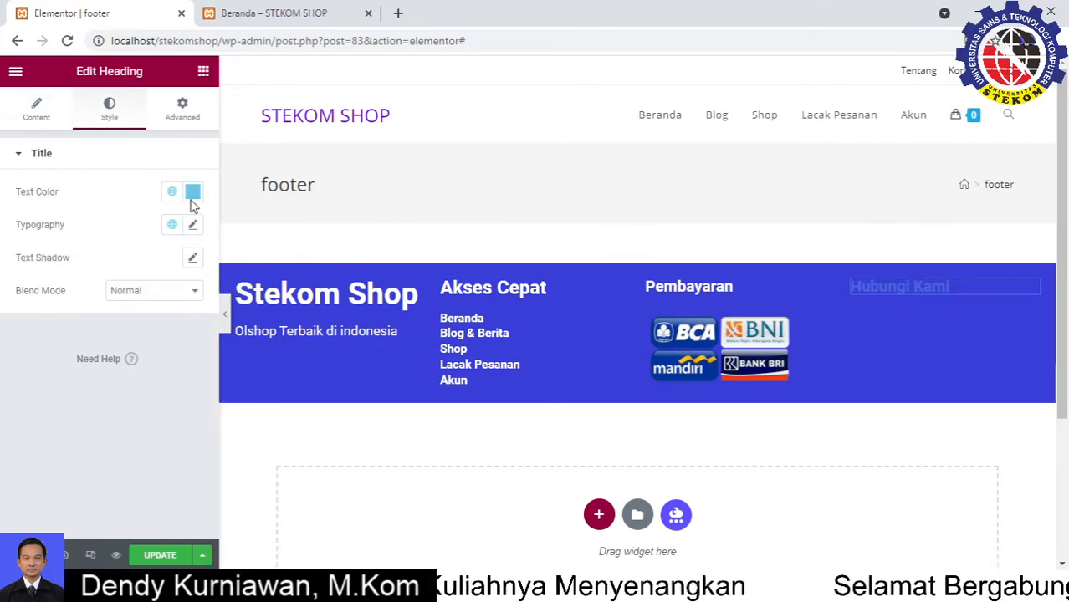
pyautogui.click(191, 193)
pyautogui.moveTo(133, 262); pyautogui.dragTo(99, 248)
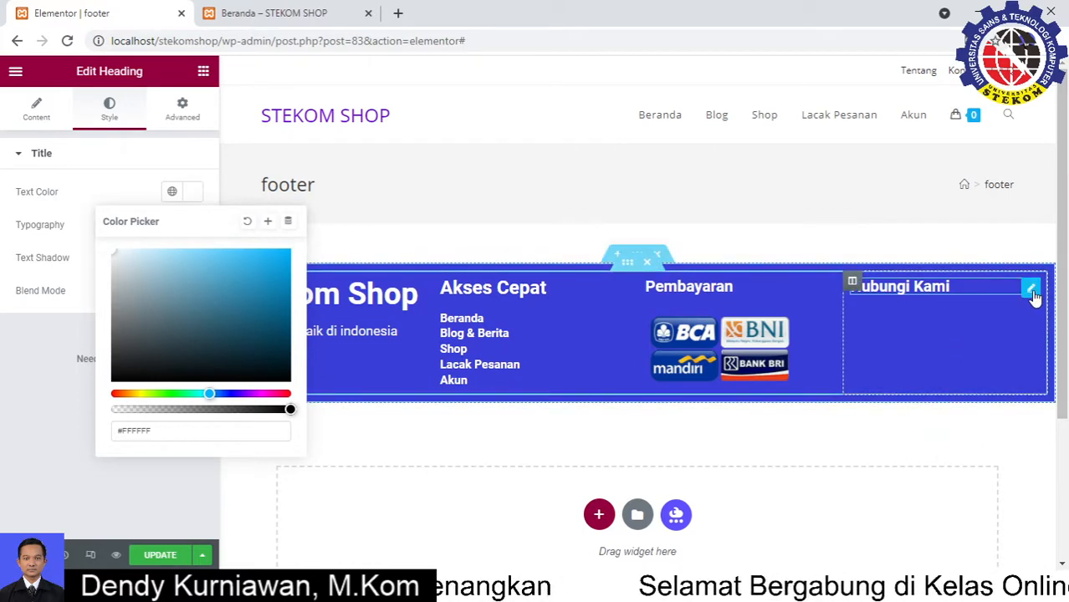
pyautogui.rightClick(1034, 297)
pyautogui.click(991, 334)
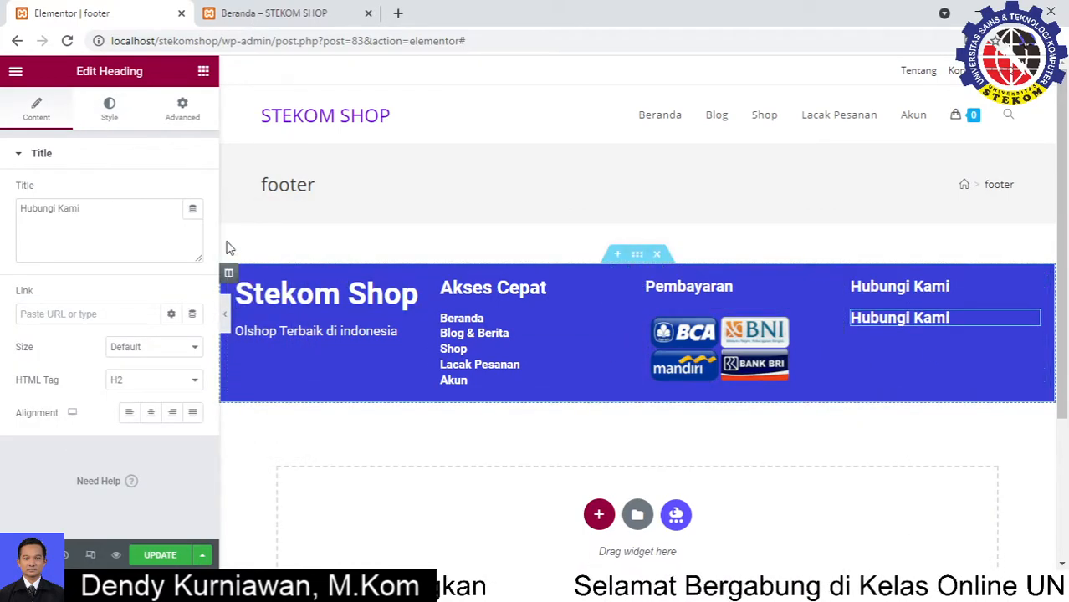
# Replace the copied heading's text with an Email line showing the shop's e-mail address
pyautogui.moveTo(80, 208); pyautogui.dragTo(21, 208)
pyautogui.write('E')
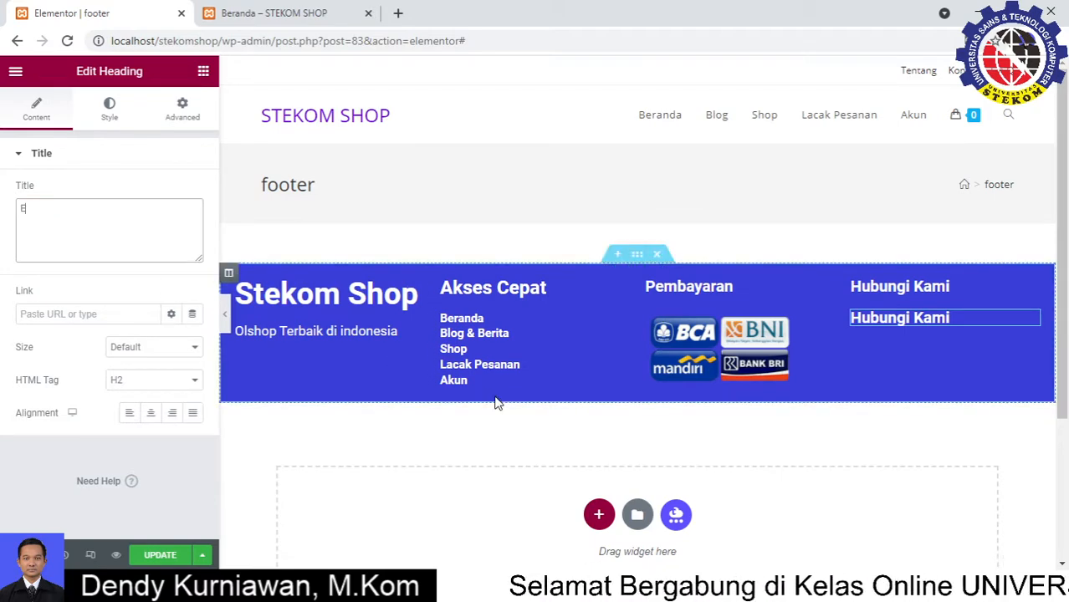
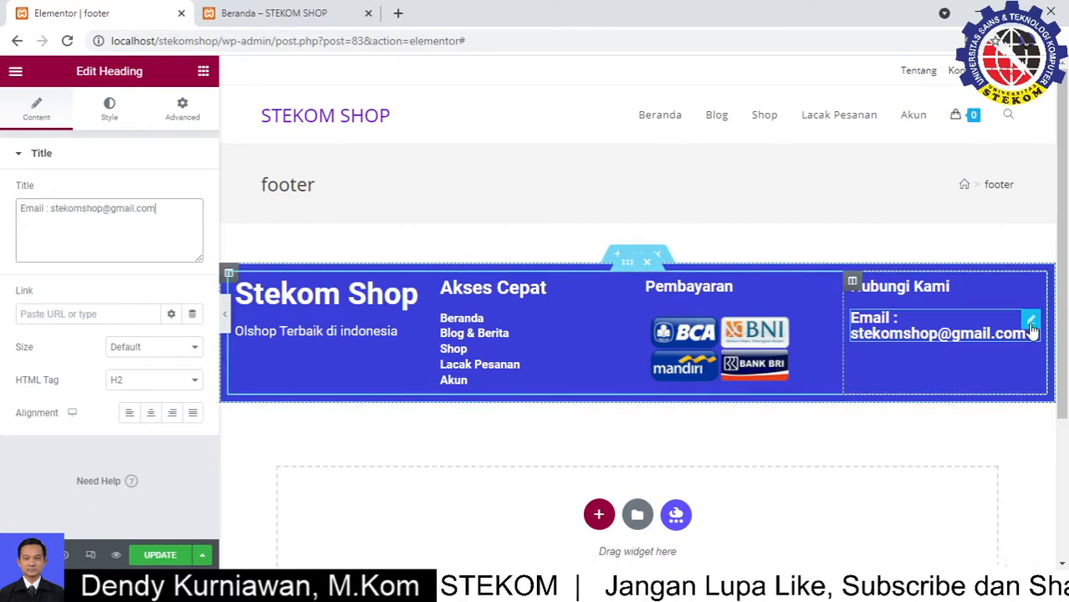
# Set the e-mail line's font size to 15 and duplicate it
pyautogui.click(110, 109)
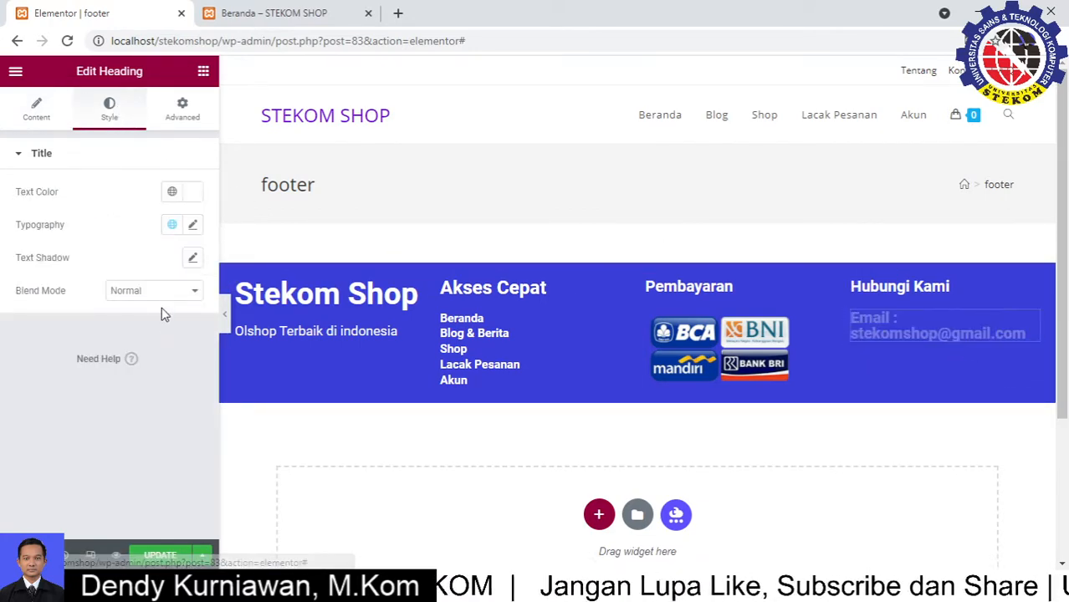
pyautogui.click(193, 226)
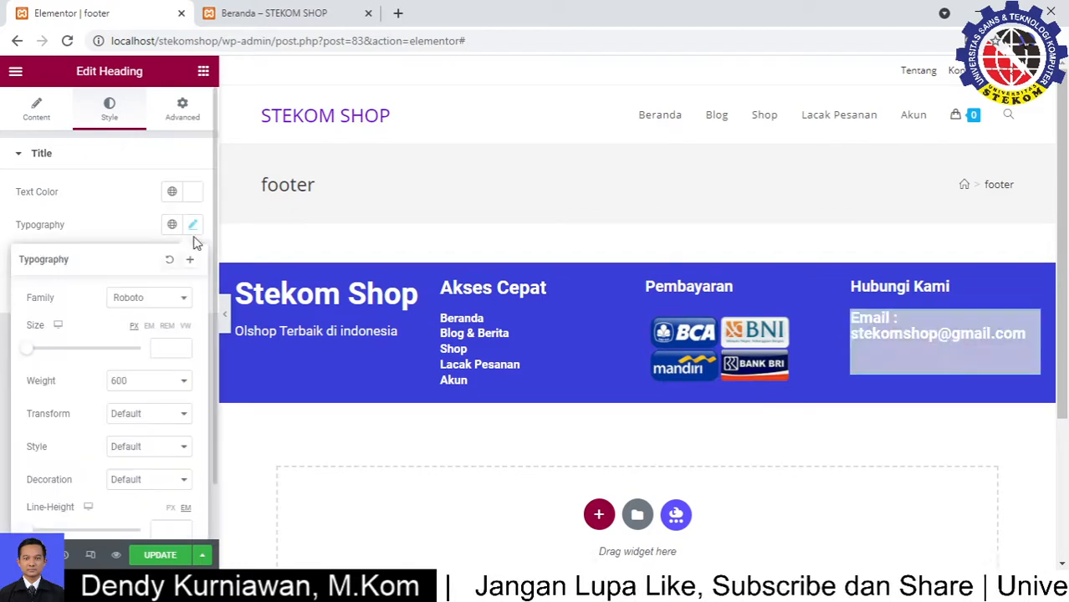
pyautogui.moveTo(31, 357); pyautogui.dragTo(37, 355)
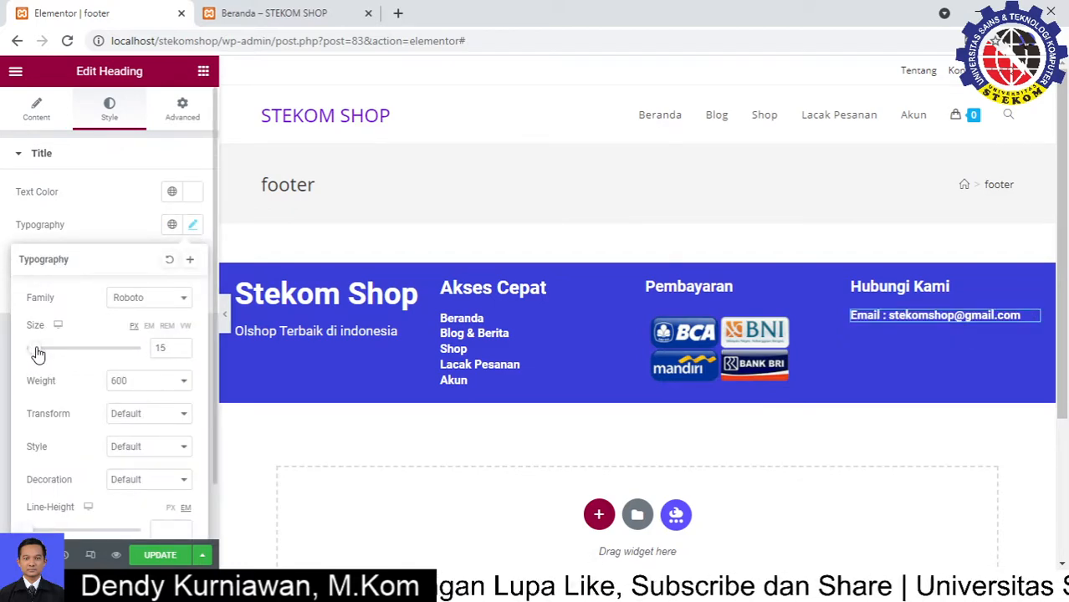
pyautogui.rightClick(1031, 323)
pyautogui.click(957, 358)
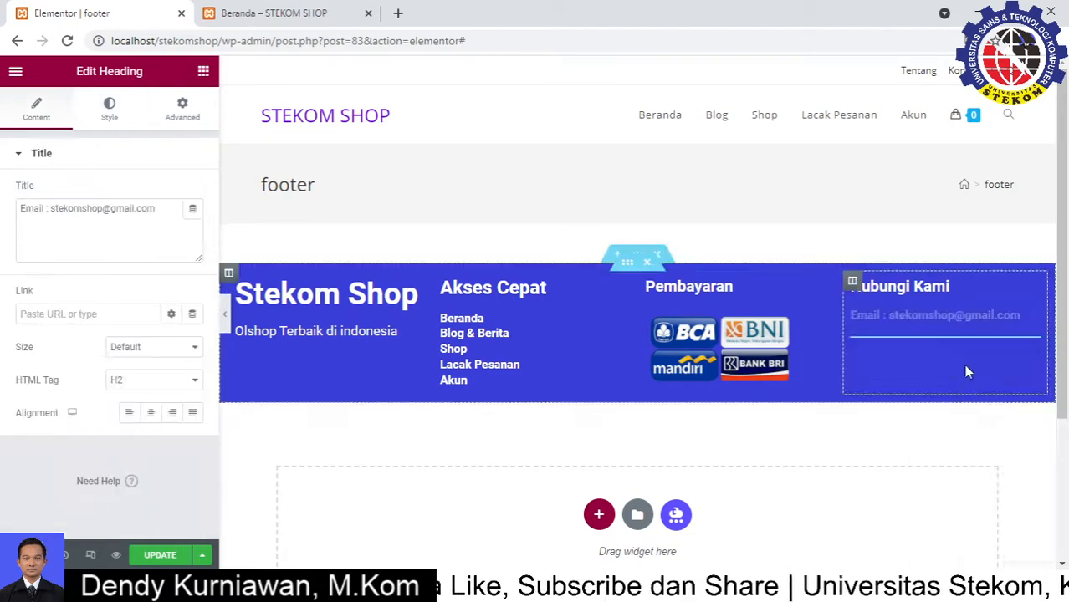
pyautogui.moveTo(157, 209); pyautogui.dragTo(3, 219)
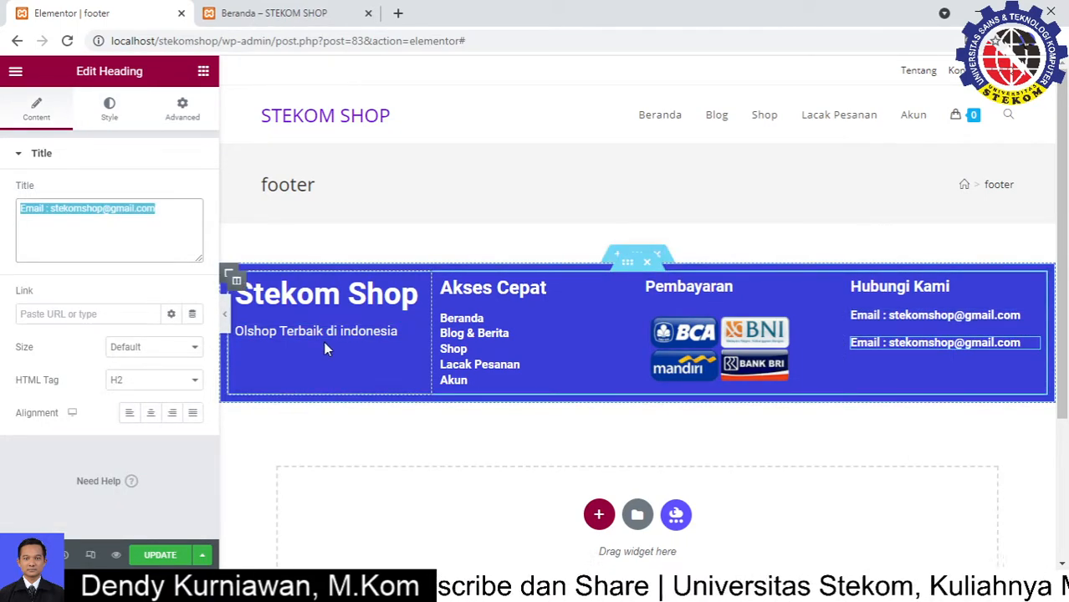
# Turn the copy into a Telp line with the shop's phone number and duplicate it
pyautogui.write('Telp : 0812')
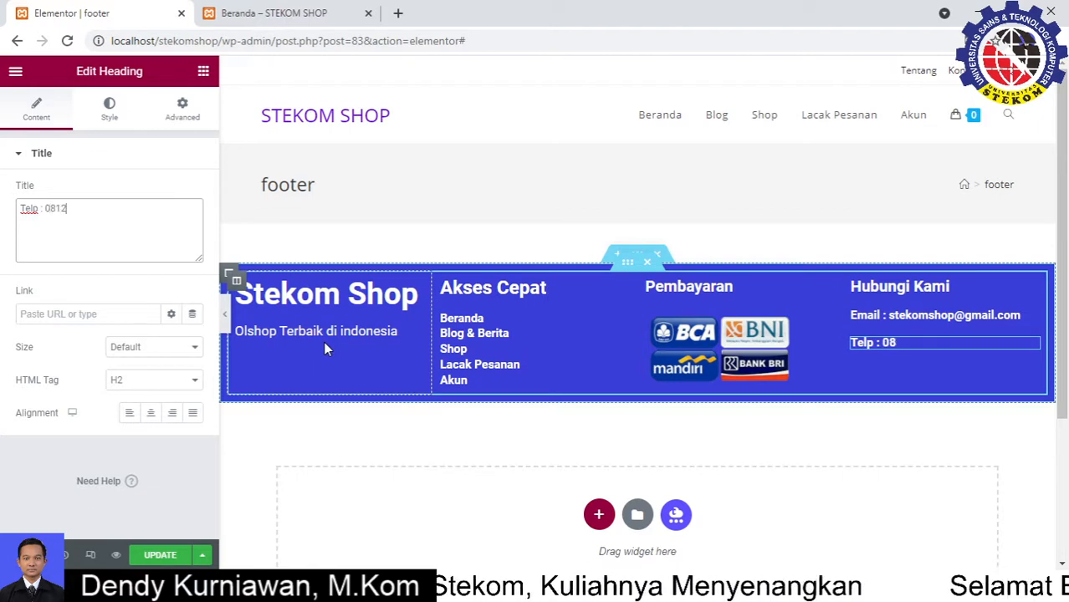
pyautogui.write('34567890')
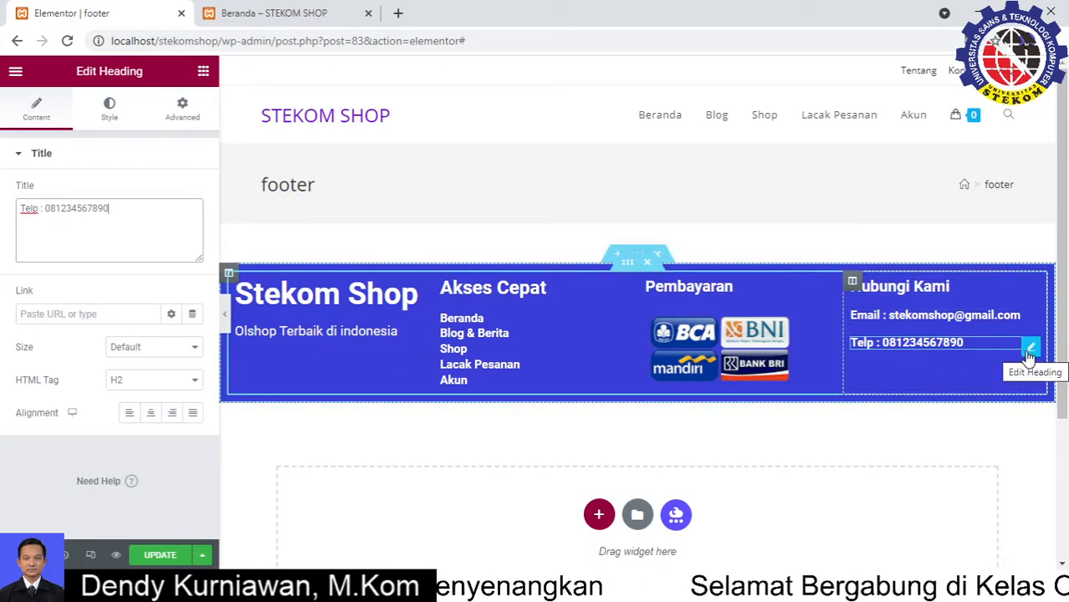
pyautogui.rightClick(1029, 356)
pyautogui.click(1014, 373)
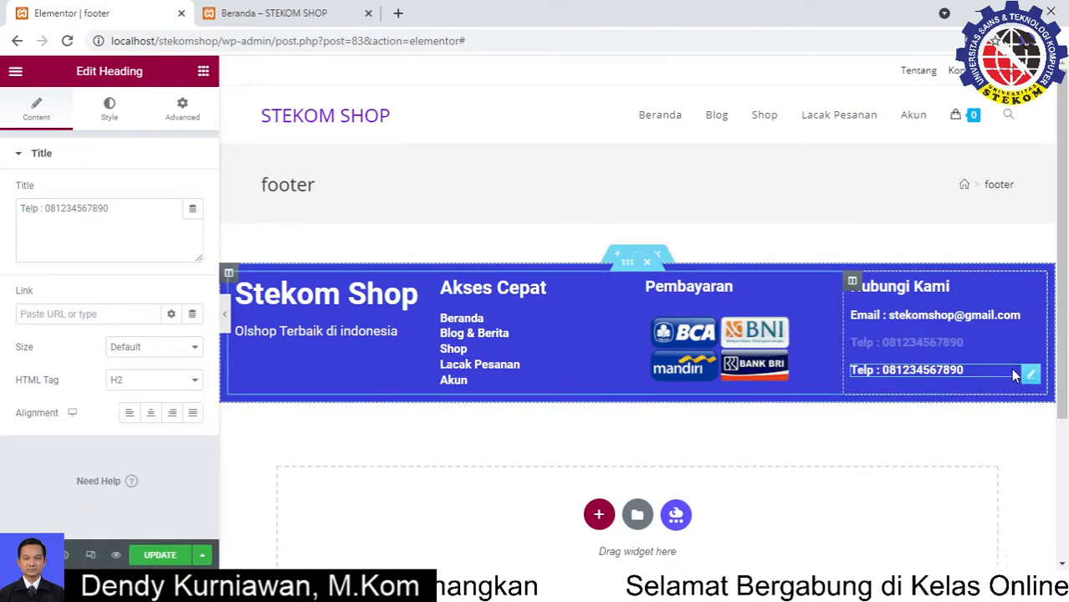
# Change the duplicate into a Wa line with the WhatsApp number
pyautogui.moveTo(122, 208); pyautogui.dragTo(8, 218)
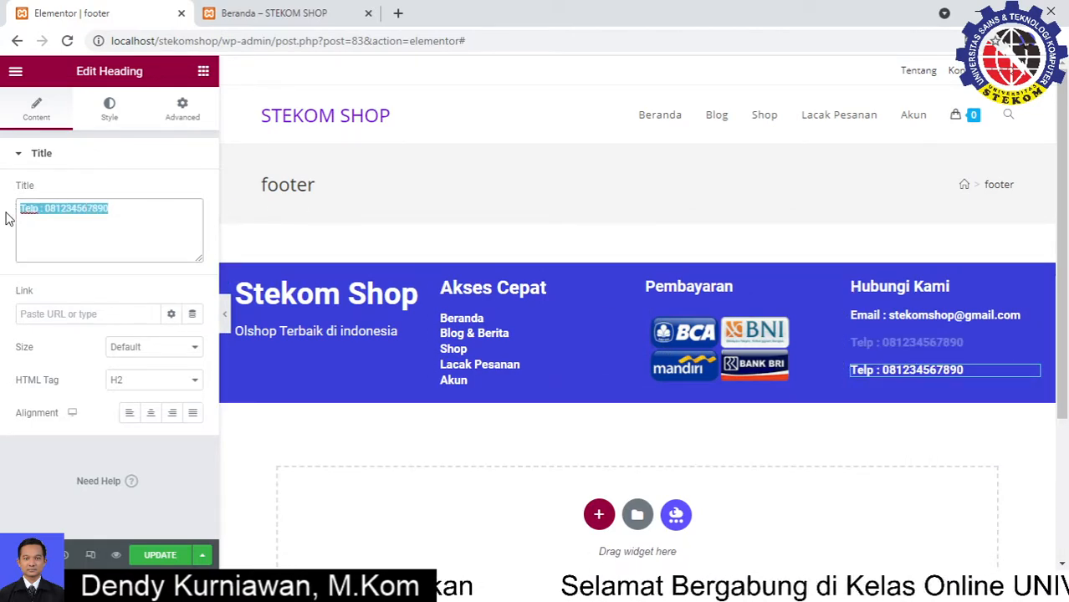
pyautogui.write('Wa')
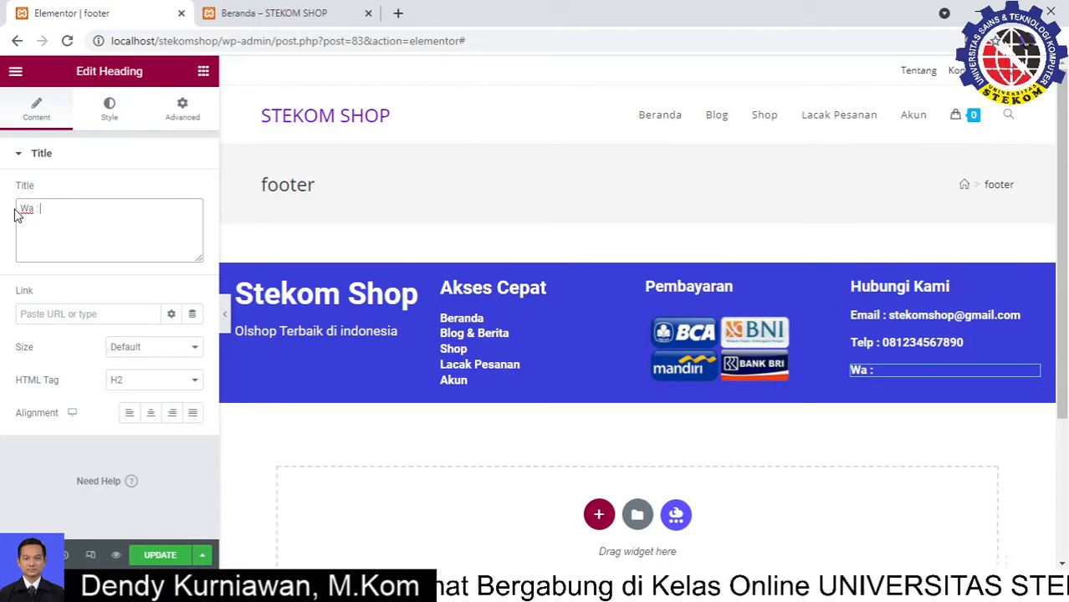
pyautogui.write(' : 08')
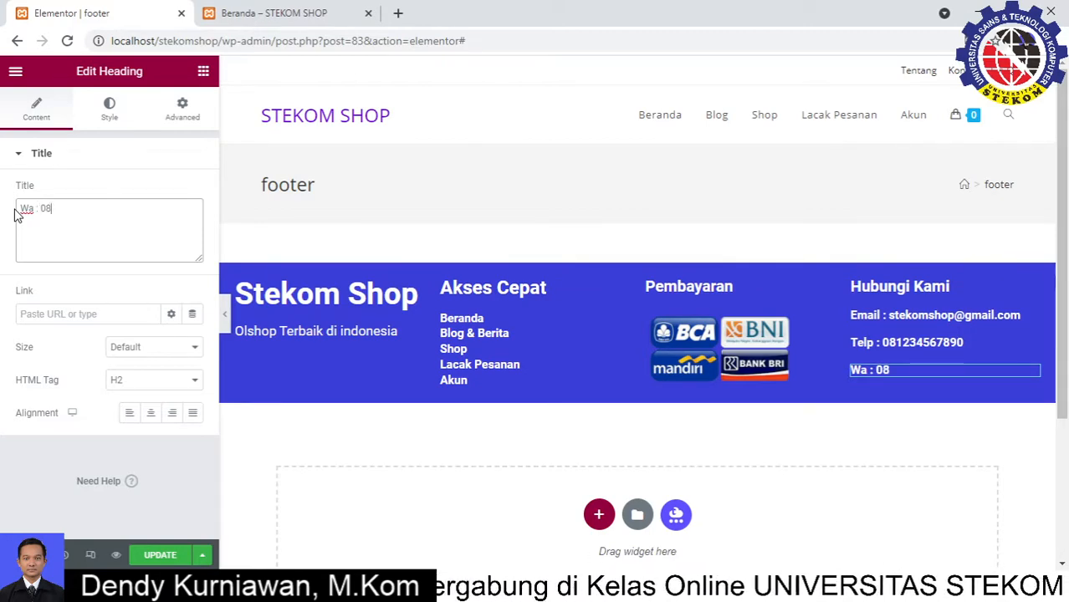
pyautogui.write('123445678')
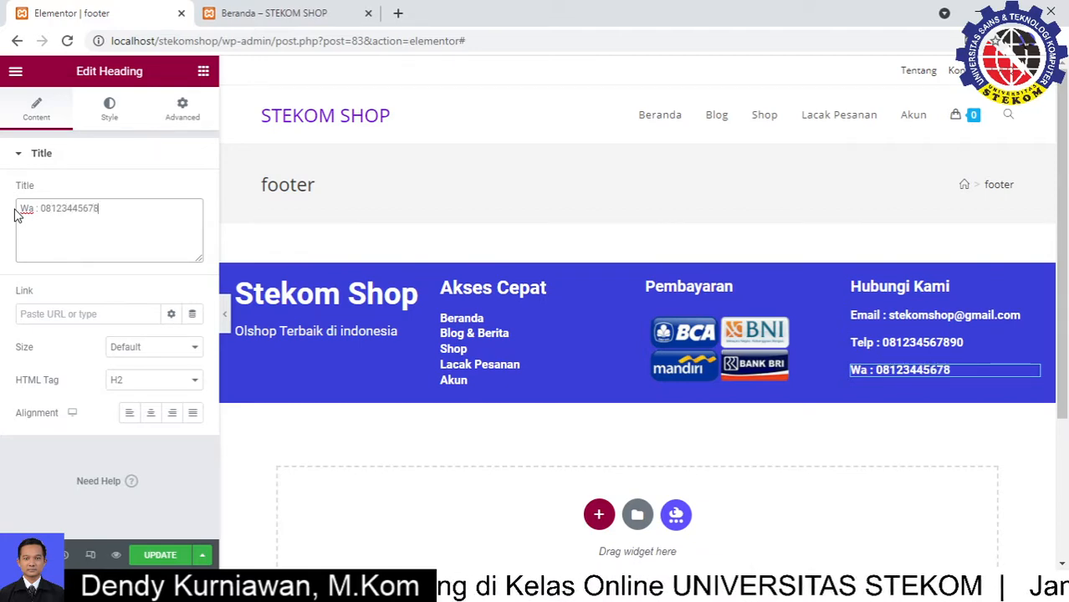
pyautogui.doubleClick(27, 207)
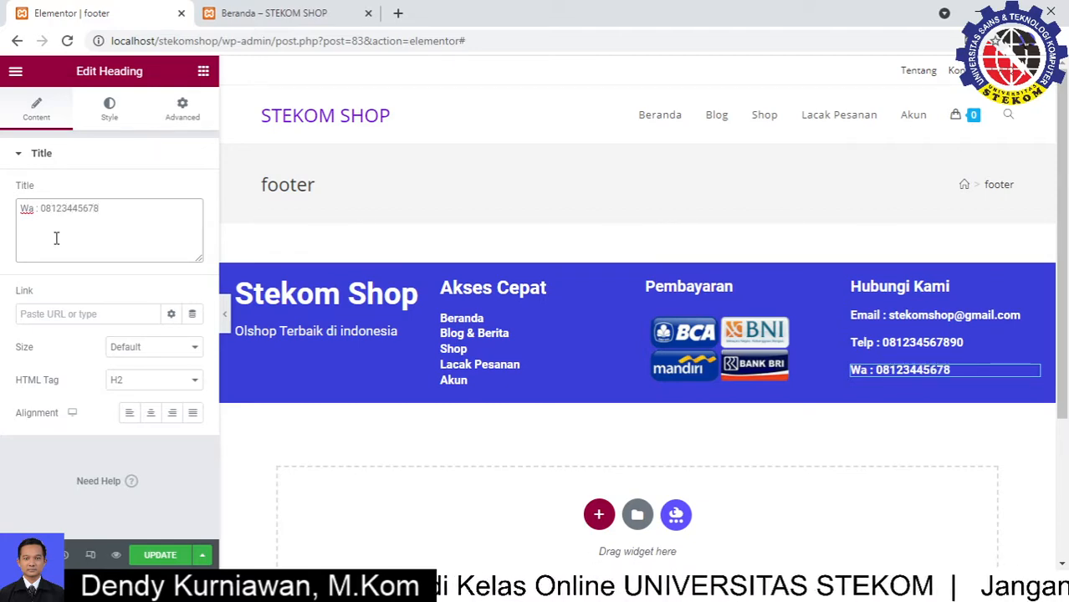
pyautogui.write('1')
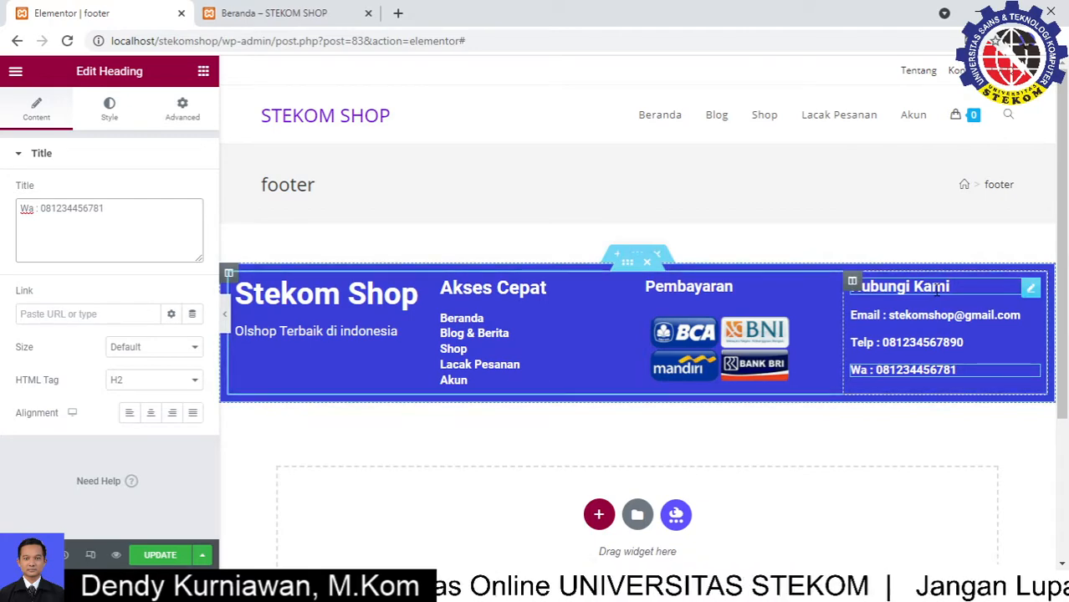
# Set the Pembayaran heading's font size to 21 and save the footer template
pyautogui.click(827, 293)
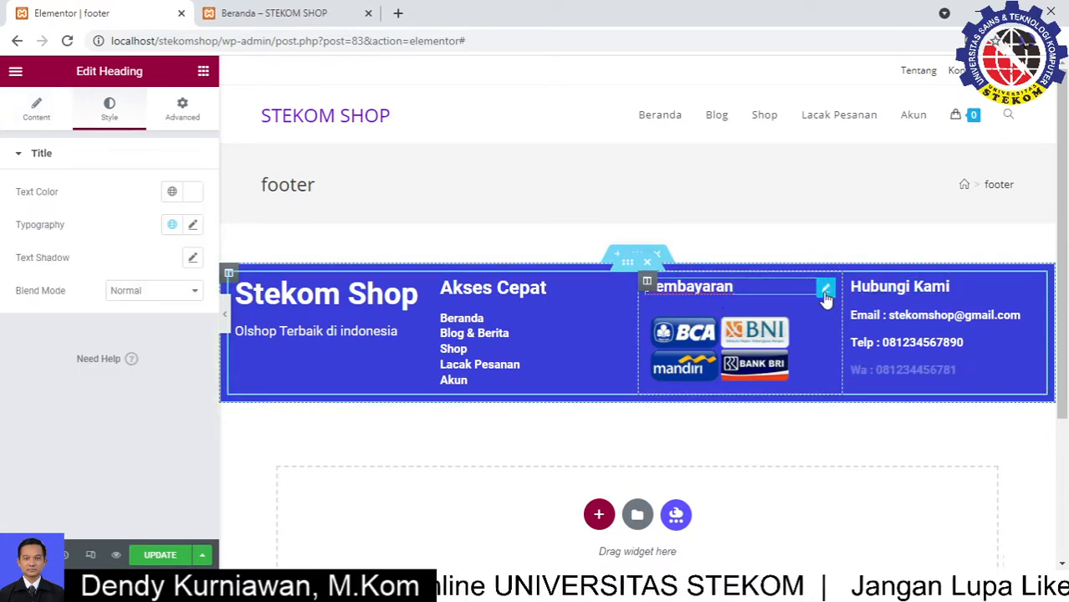
pyautogui.click(194, 227)
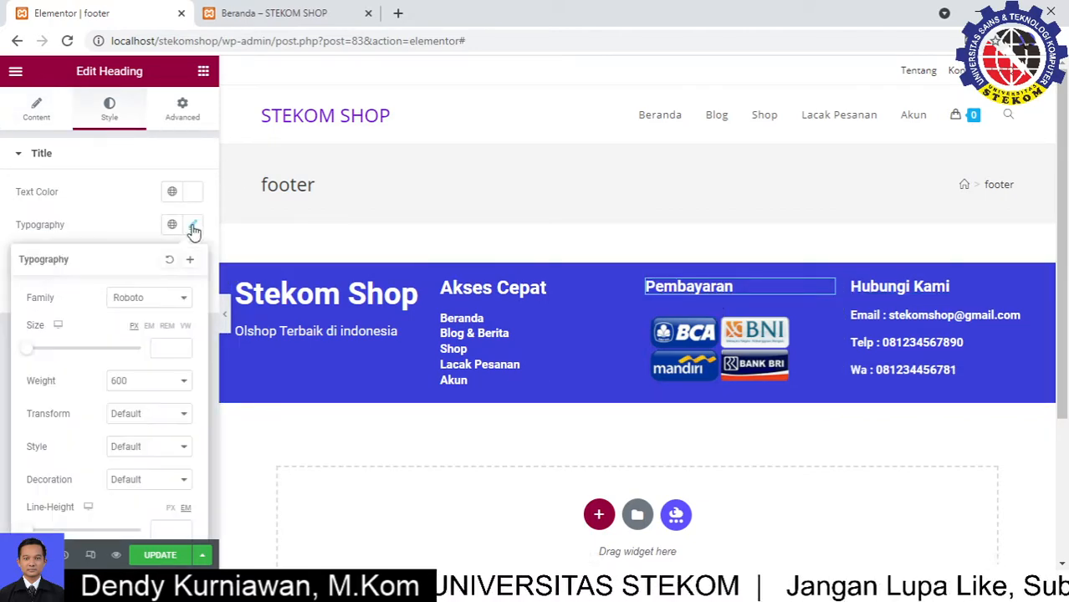
pyautogui.moveTo(33, 354); pyautogui.dragTo(39, 353)
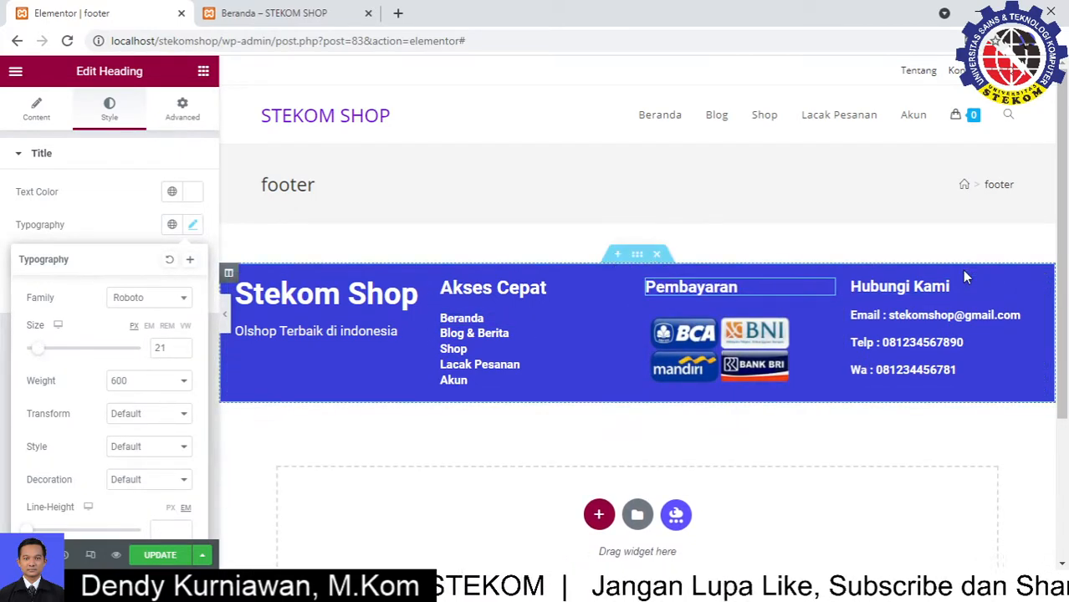
pyautogui.click(849, 460)
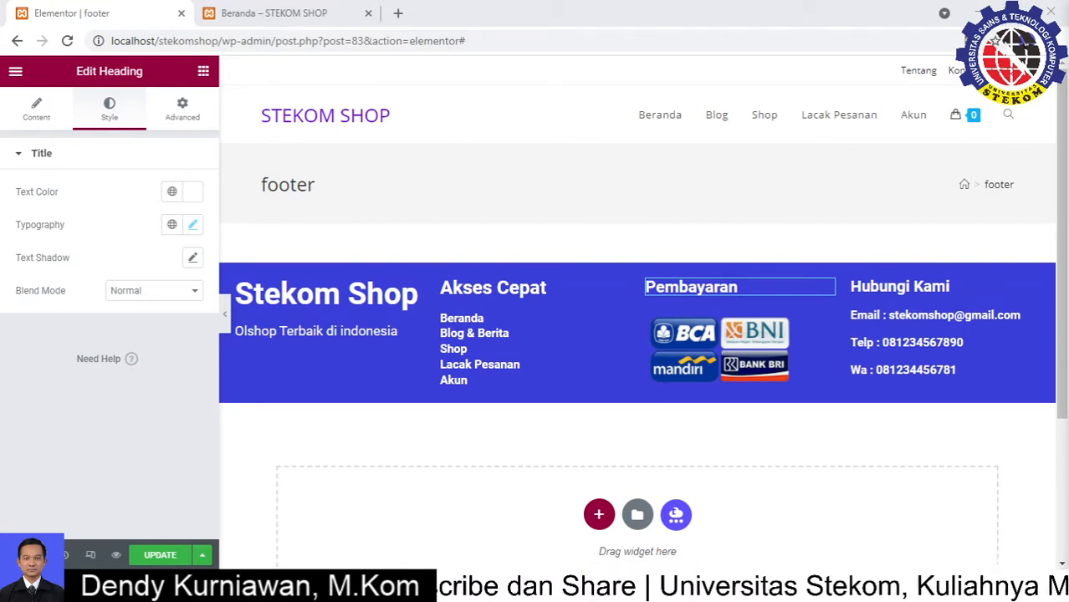
pyautogui.click(159, 556)
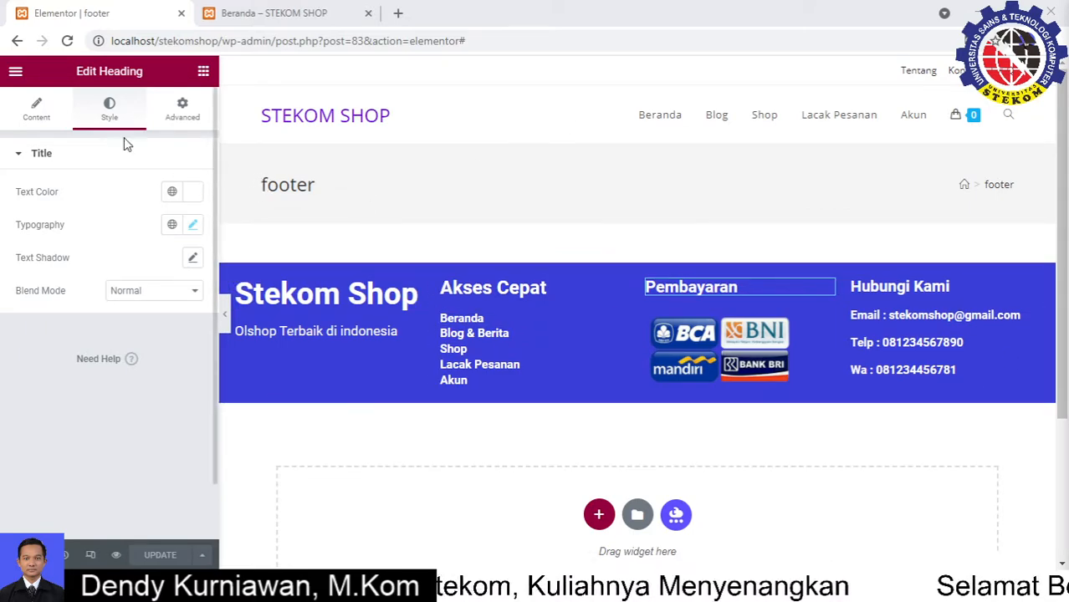
pyautogui.click(15, 75)
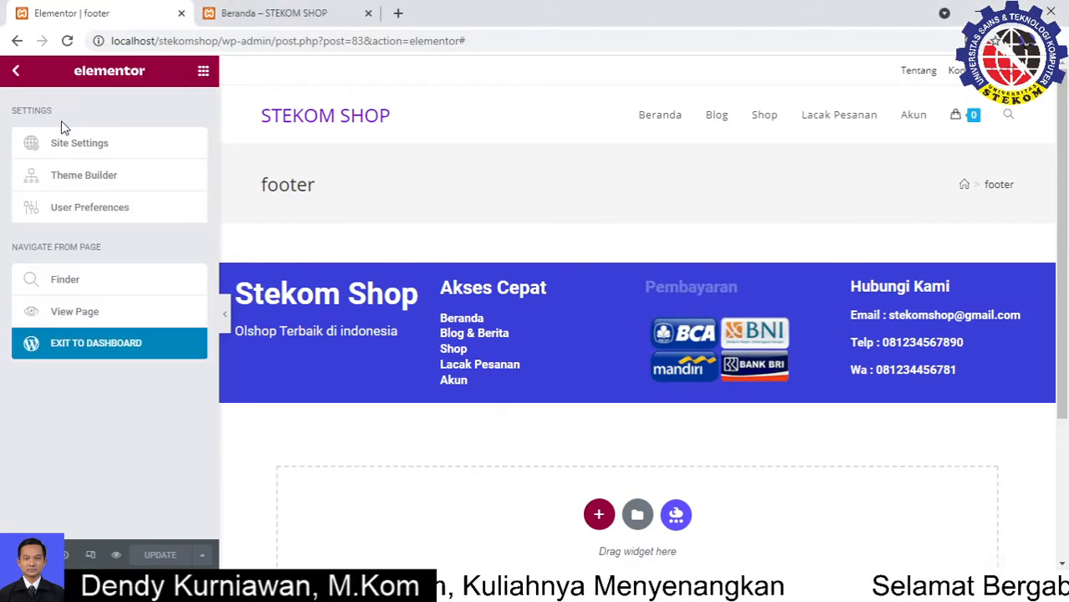
# Leave the template editor and open the Customizer through Tampilan > Sesuaikan
pyautogui.click(117, 352)
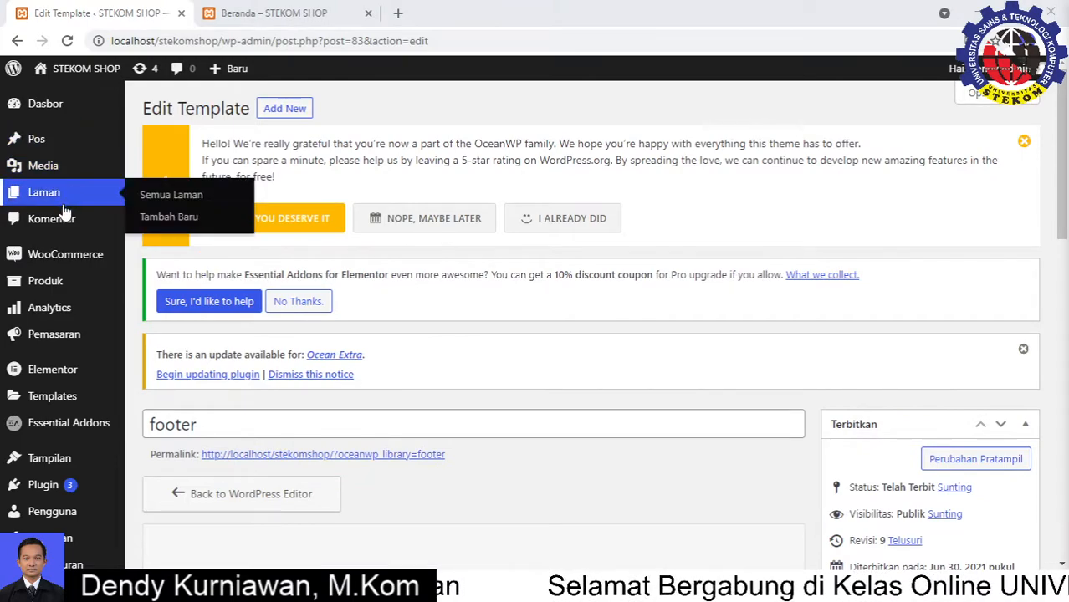
pyautogui.scroll(-1, 72, 493)
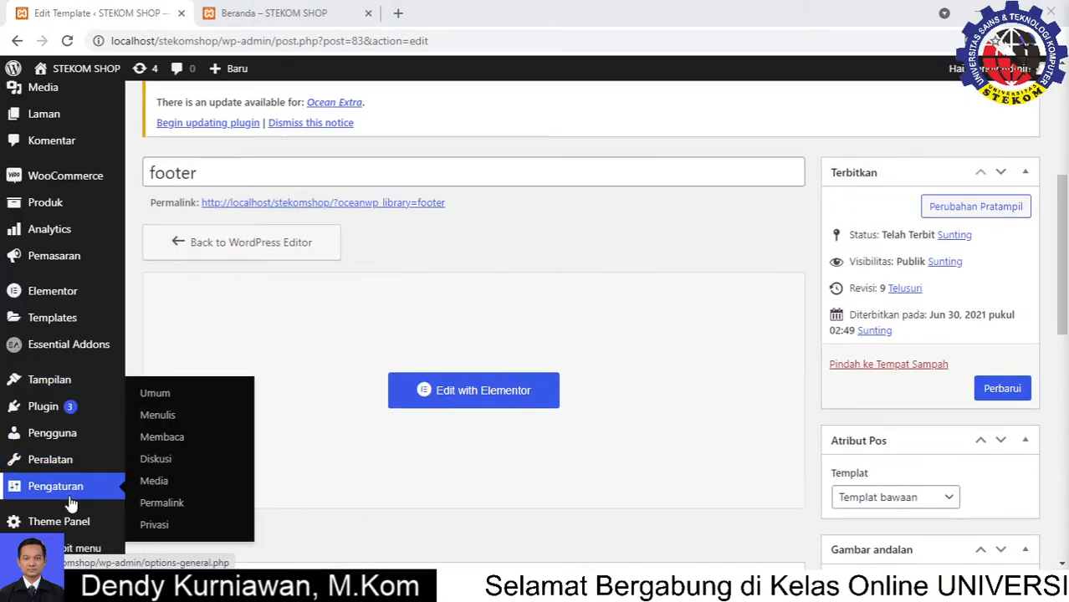
pyautogui.scroll(-1, 66, 515)
pyautogui.moveTo(60, 529)
pyautogui.scroll(3, 76, 351)
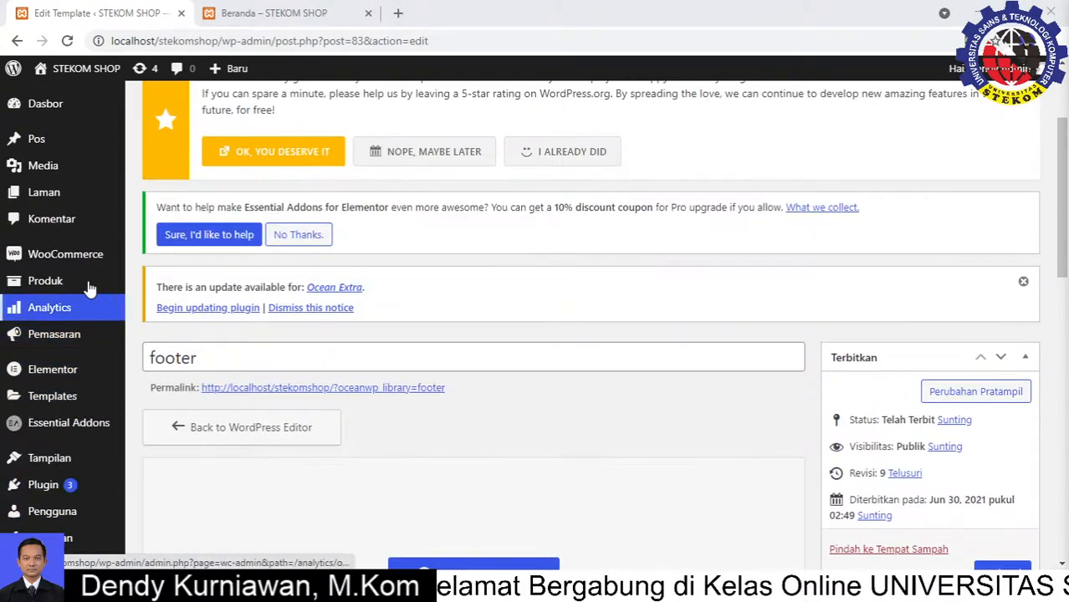
pyautogui.moveTo(69, 251)
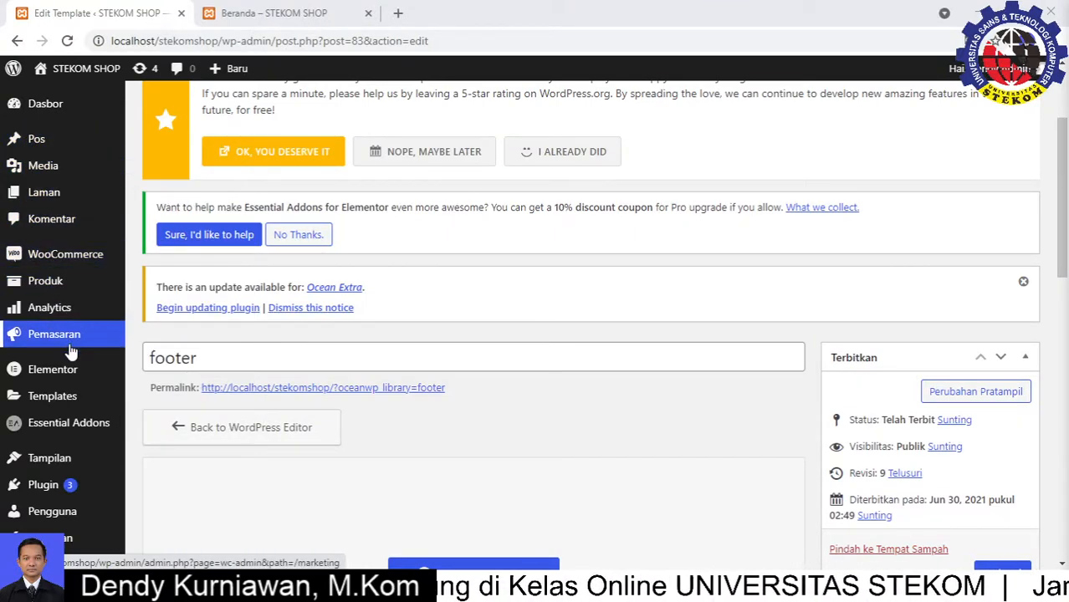
pyautogui.moveTo(83, 464)
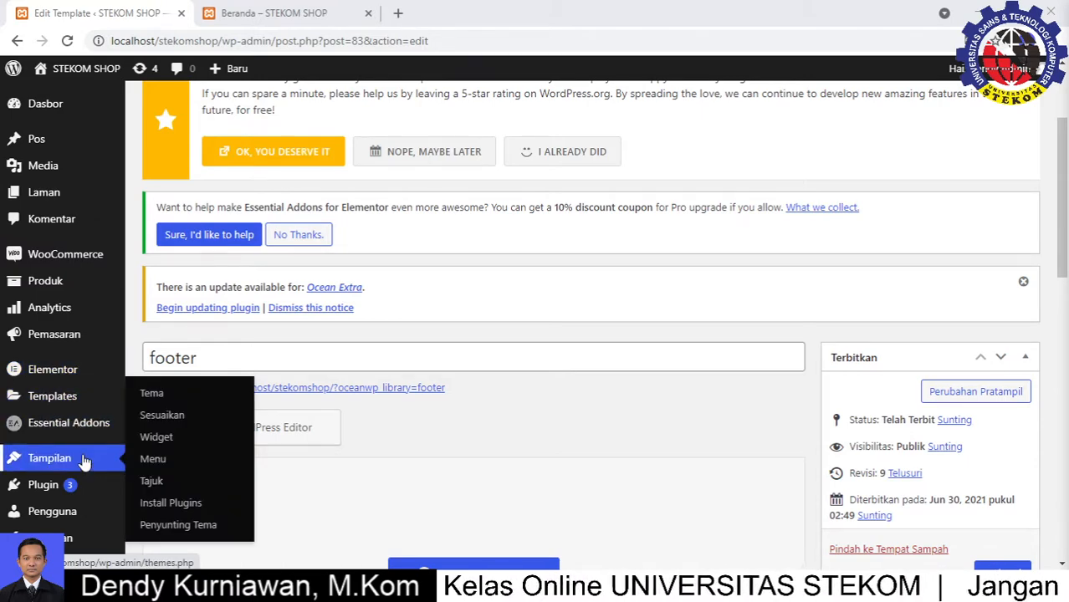
pyautogui.click(161, 415)
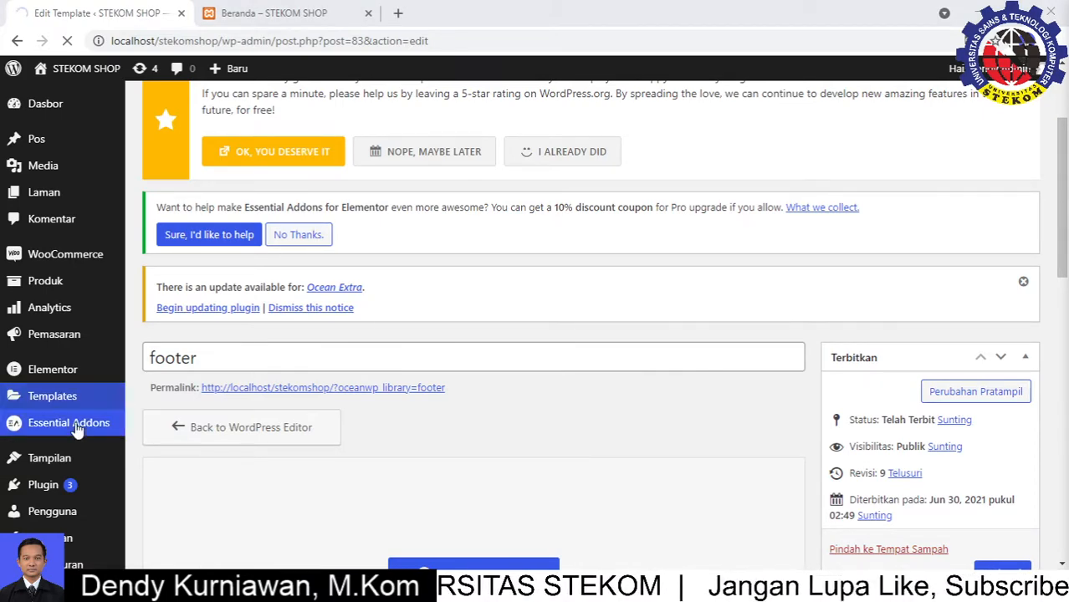
# In the Footer Widgets section, choose the 'footer' template under Select Template
pyautogui.moveTo(87, 406)
pyautogui.scroll(-2, 50, 456)
pyautogui.moveTo(76, 379)
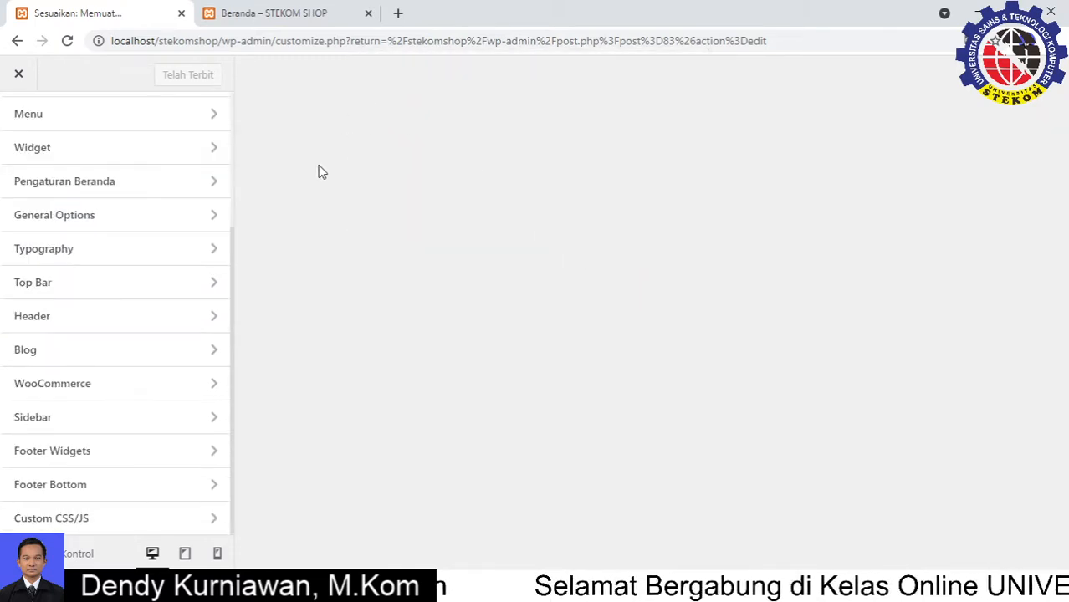
pyautogui.scroll(2, 125, 218)
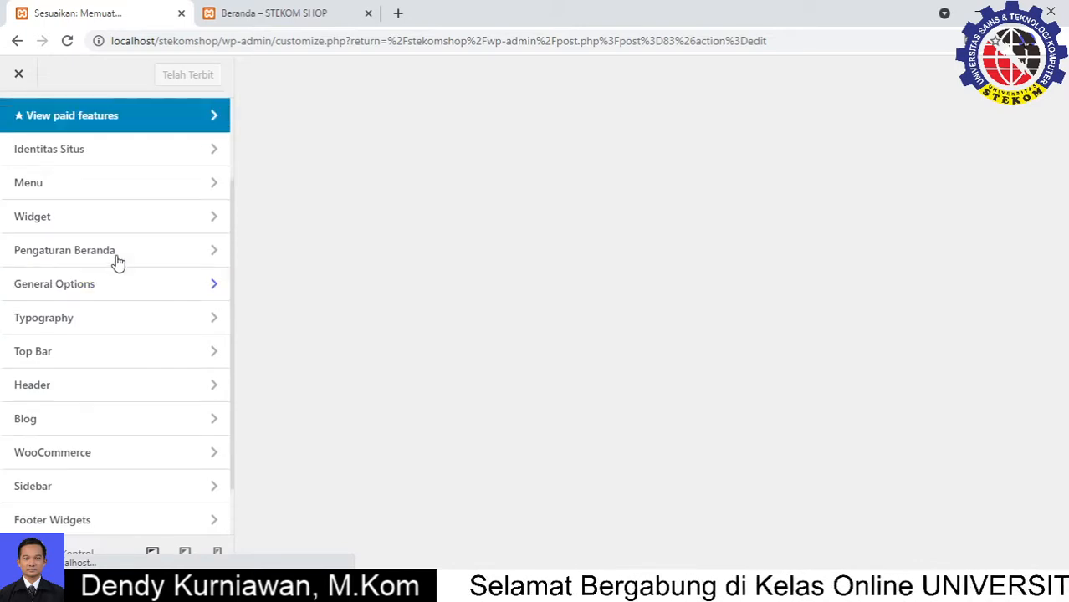
pyautogui.scroll(-2, 64, 420)
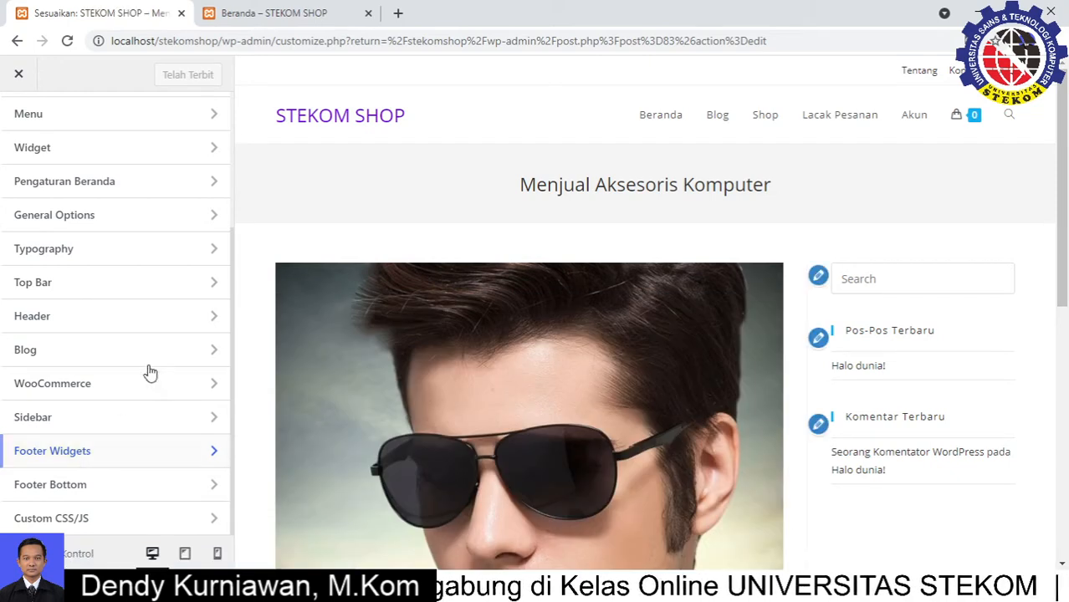
pyautogui.click(73, 453)
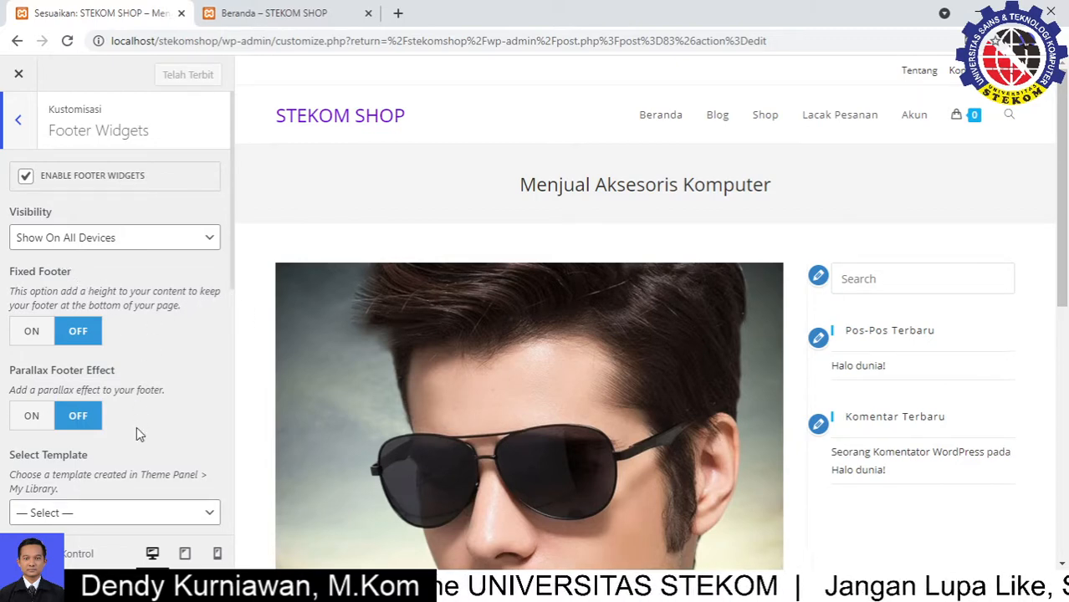
pyautogui.scroll(-2, 137, 429)
pyautogui.moveTo(30, 319); pyautogui.dragTo(95, 317)
pyautogui.click(97, 333)
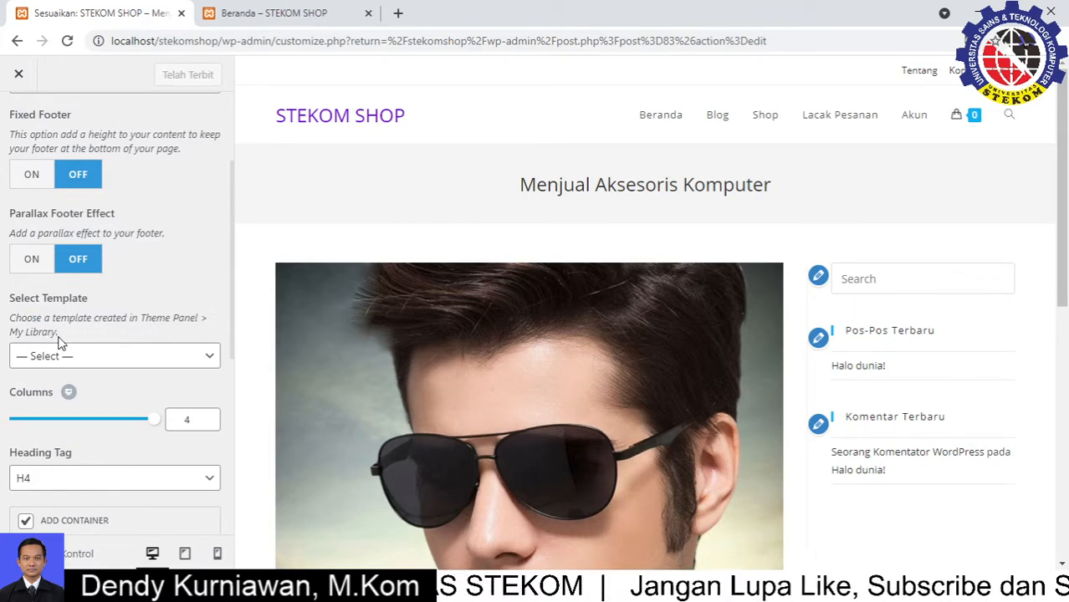
pyautogui.click(96, 362)
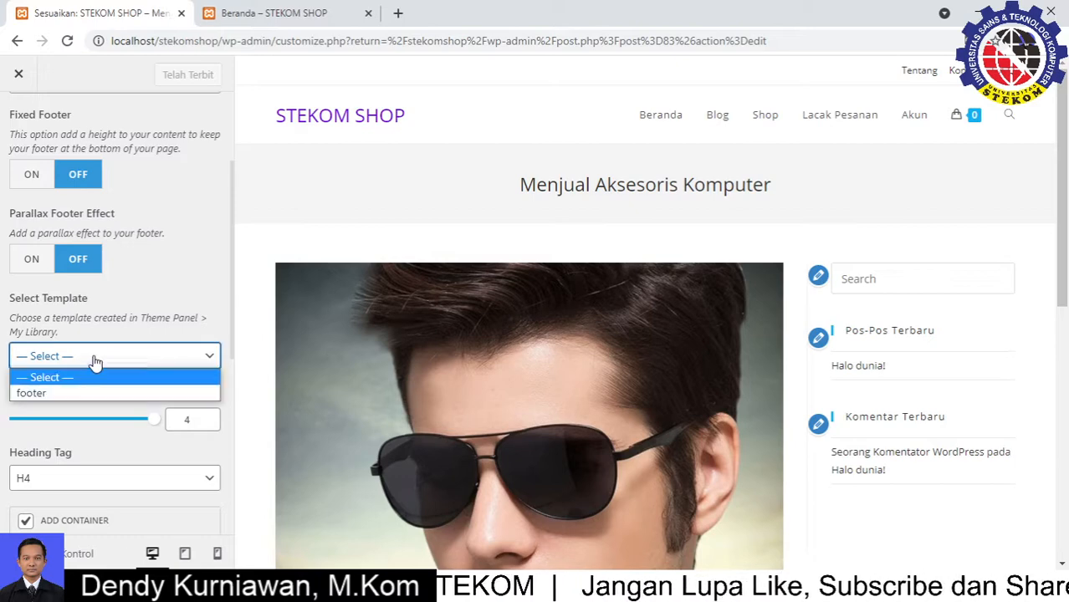
pyautogui.click(46, 400)
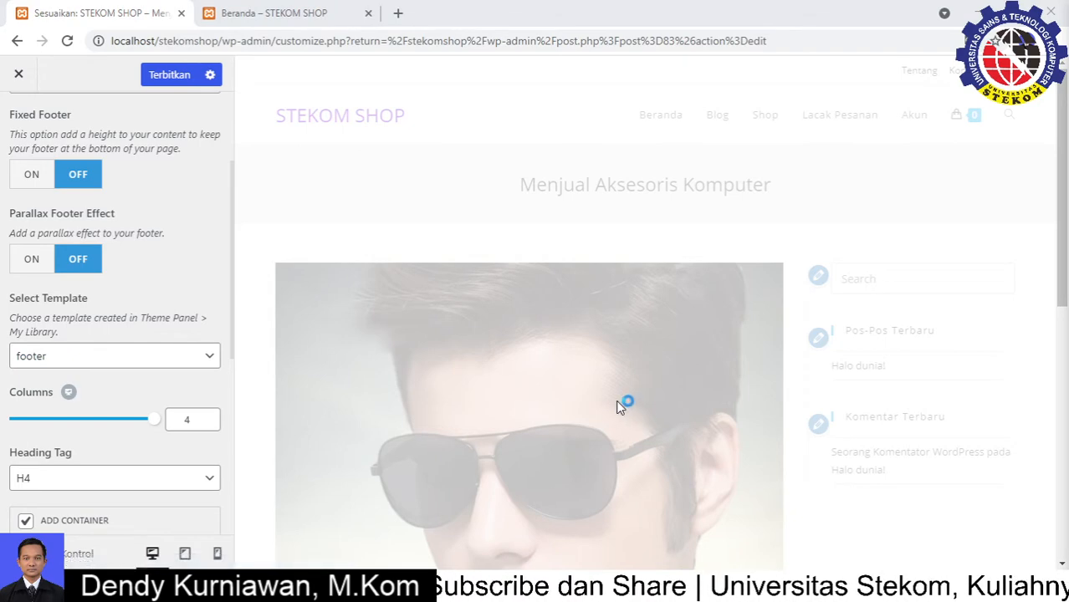
# Open the footer widgets Background Color picker and copy #3A3ED7 from the Notepad notes
pyautogui.scroll(-8, 563, 400)
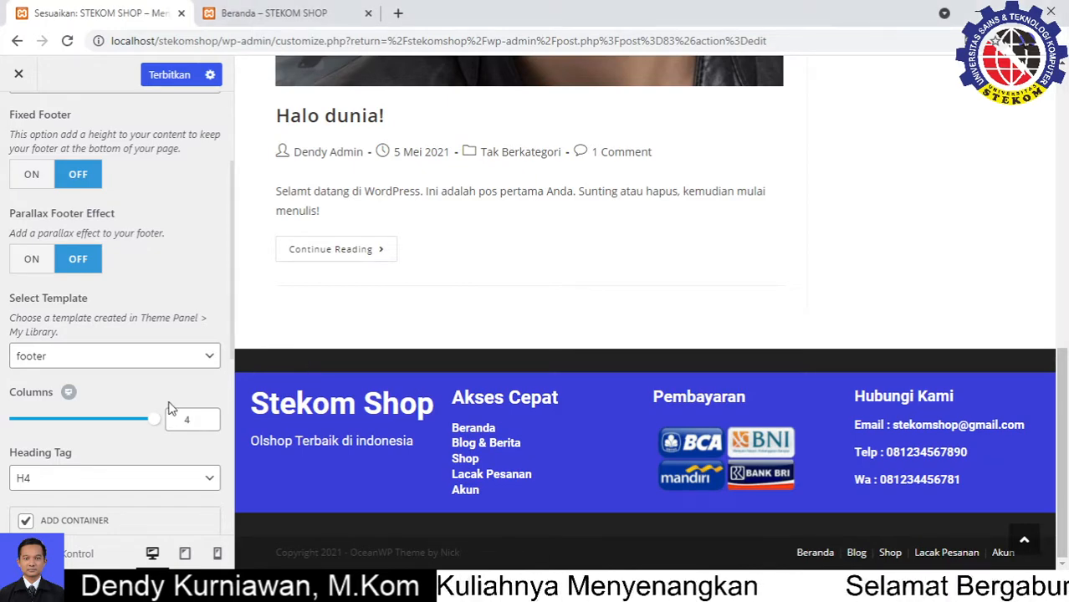
pyautogui.scroll(-2, 157, 416)
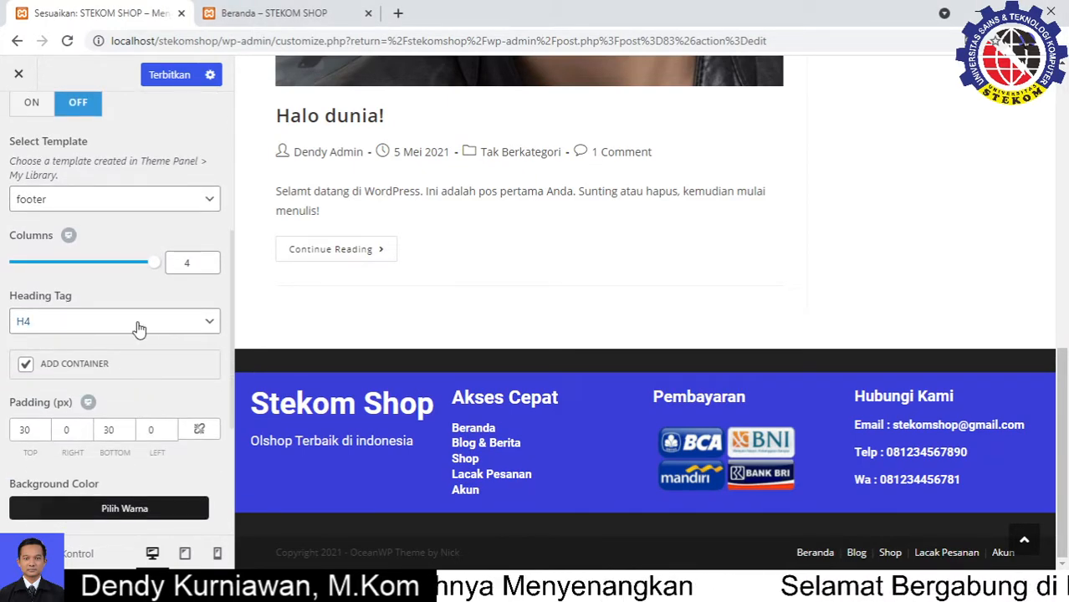
pyautogui.scroll(-2, 139, 329)
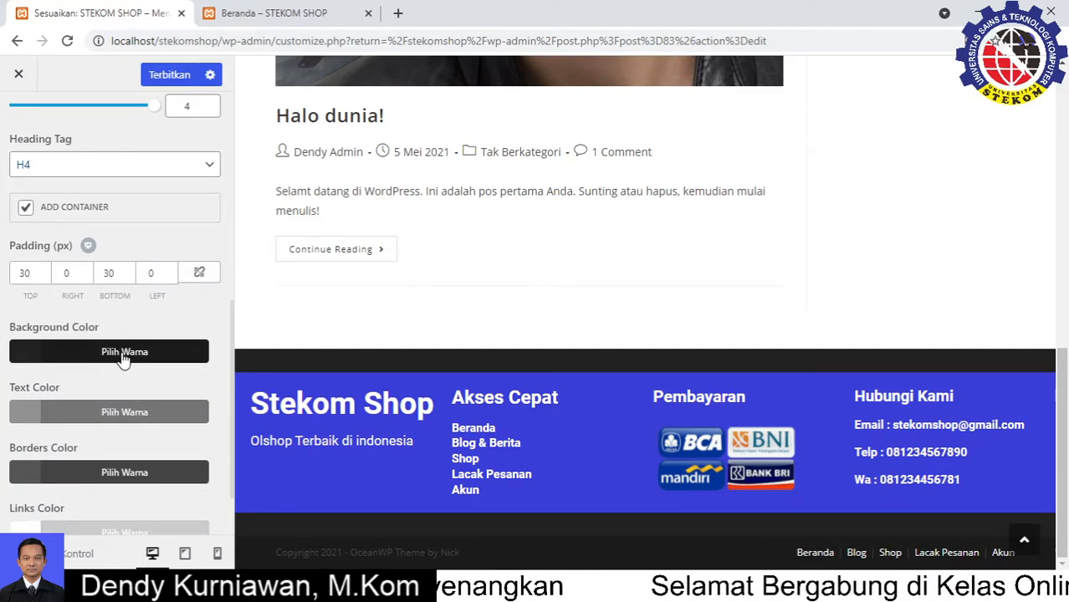
pyautogui.click(124, 353)
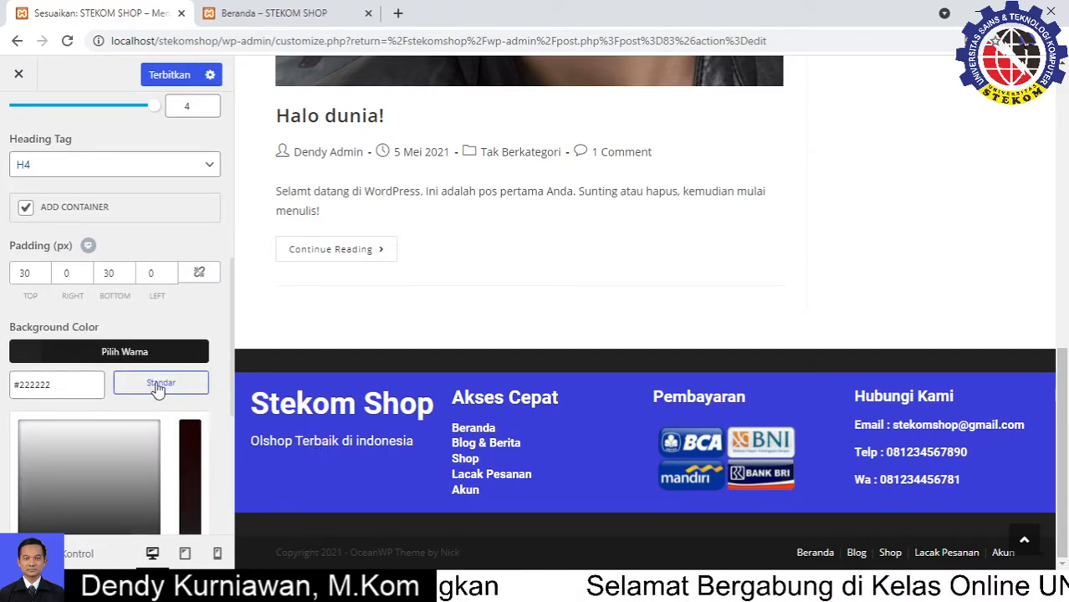
pyautogui.scroll(-1, 163, 452)
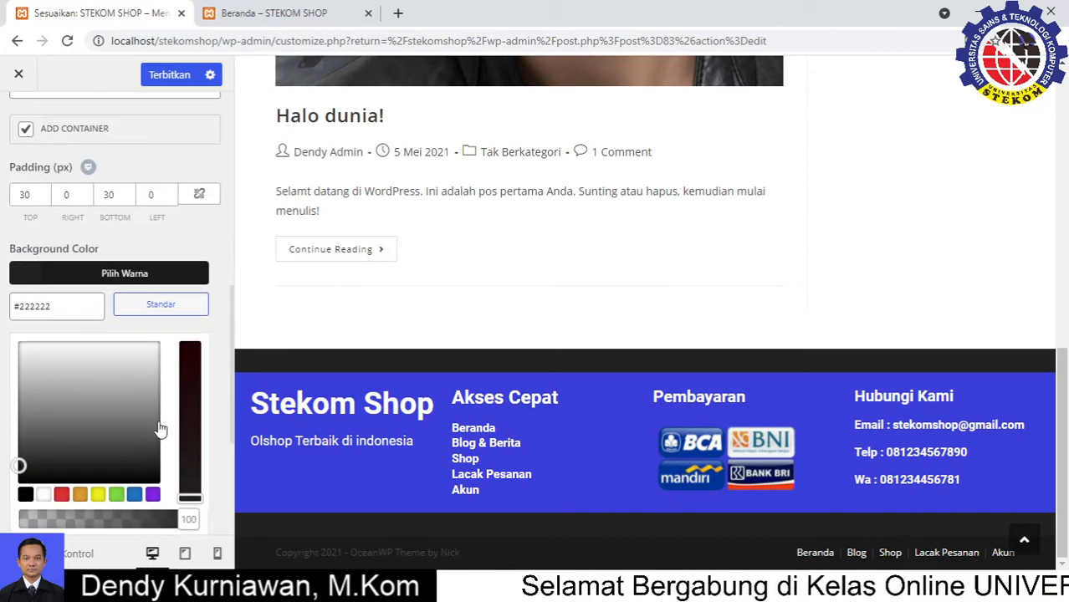
pyautogui.click(135, 495)
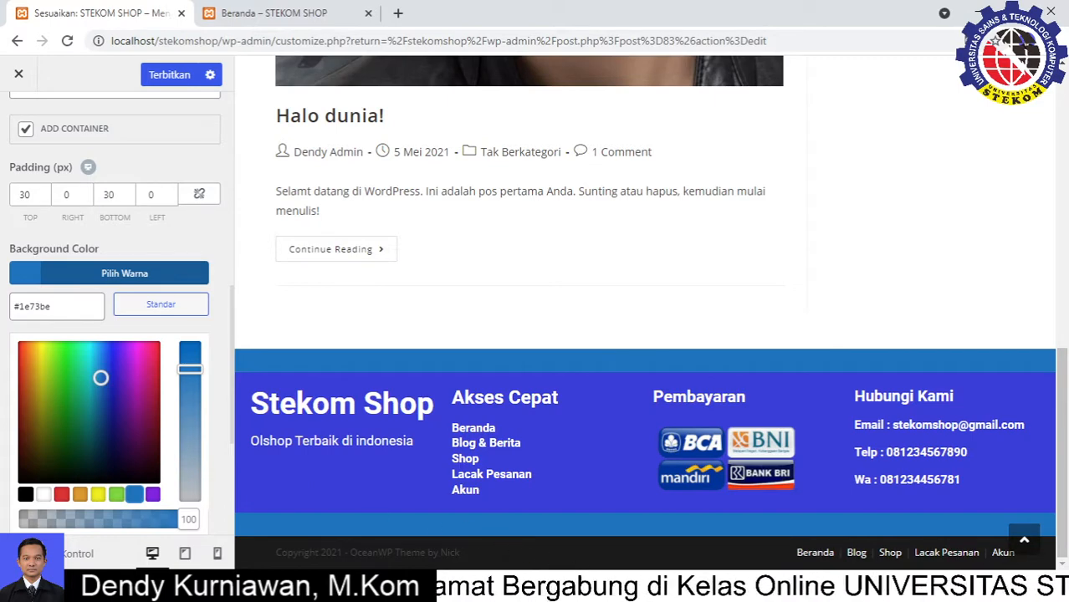
pyautogui.hotkey('alt', 'Tab')
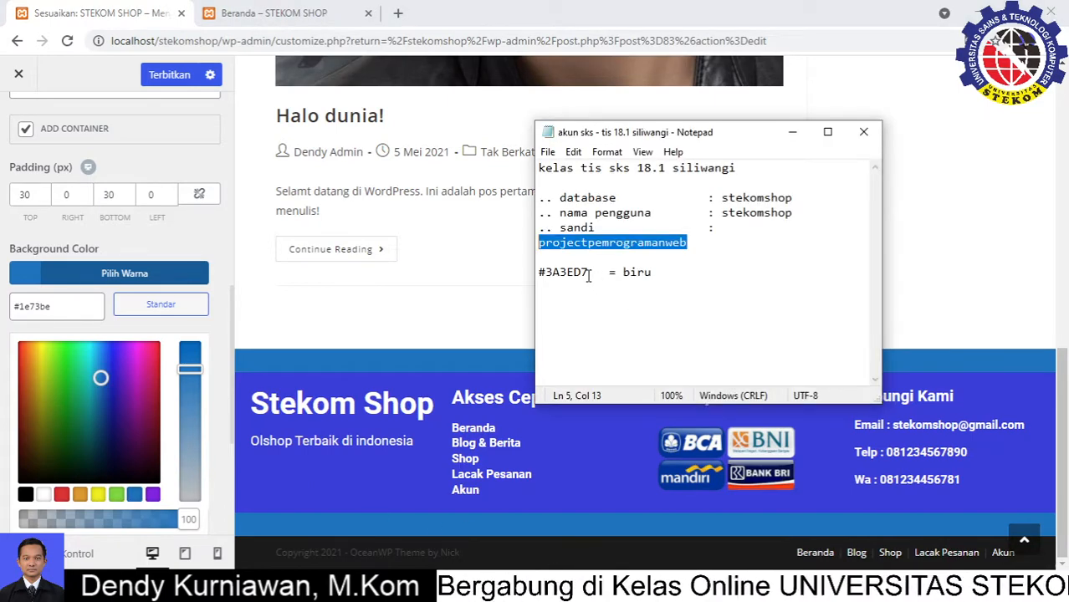
pyautogui.moveTo(589, 274); pyautogui.dragTo(538, 273)
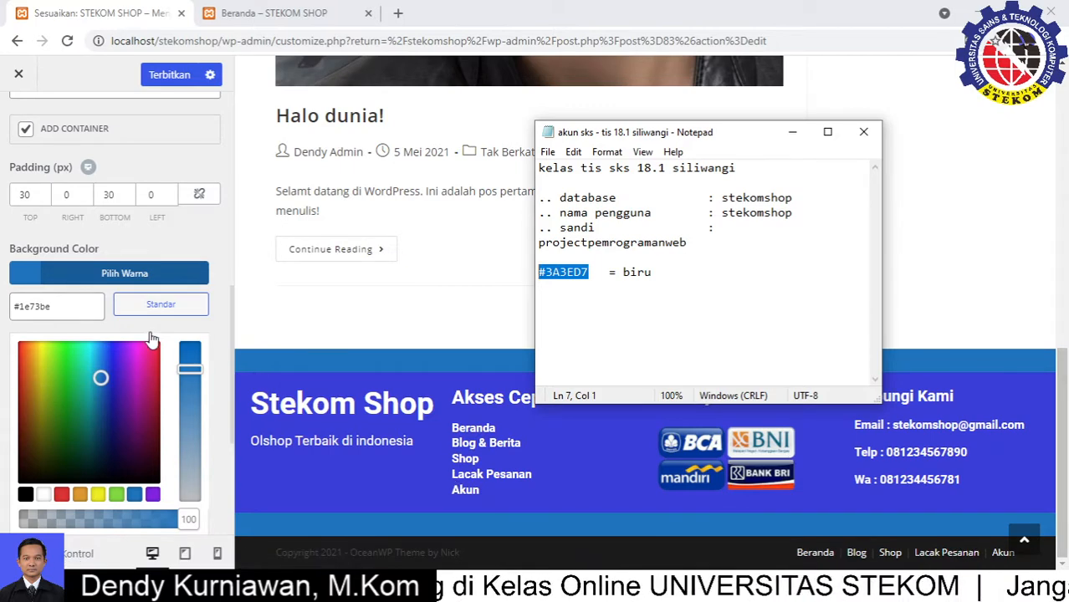
pyautogui.click(218, 235)
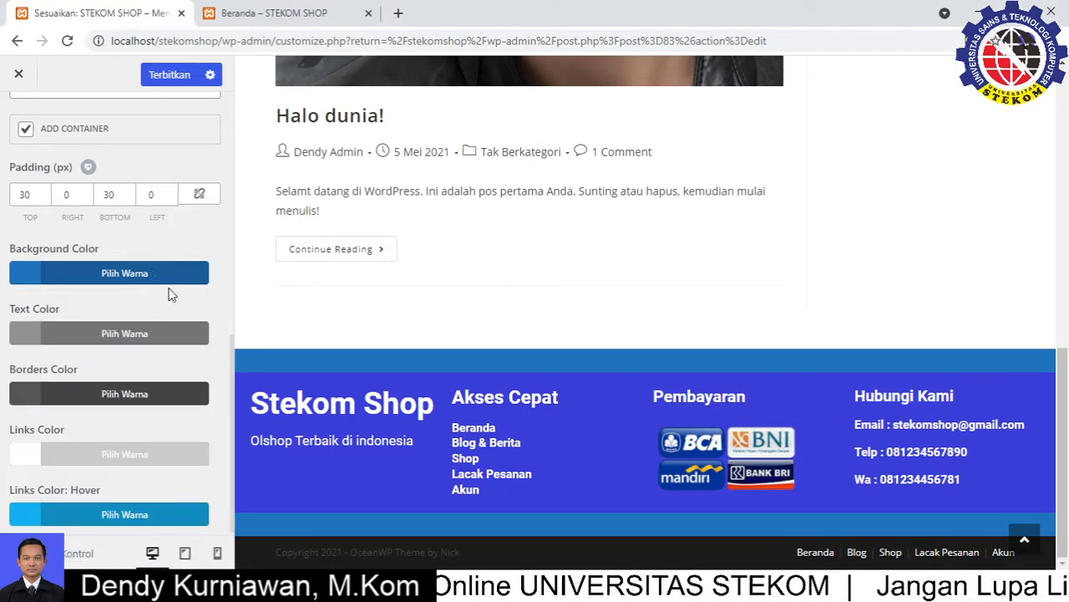
# Replace the hex value #1e73be with the pasted #3a3ed7 for the footer background
pyautogui.click(131, 279)
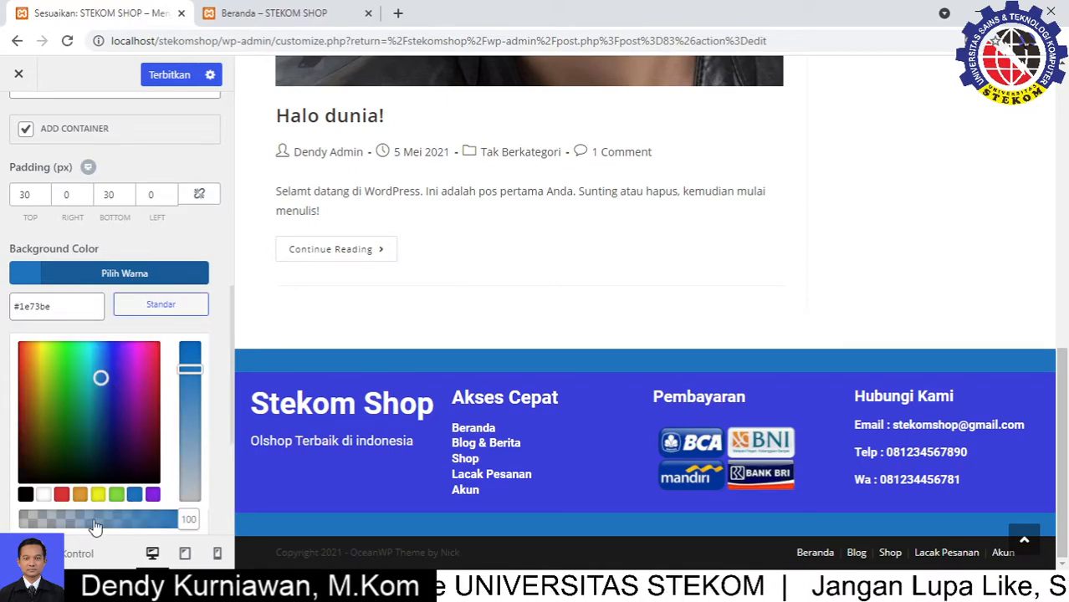
pyautogui.scroll(-3, 108, 335)
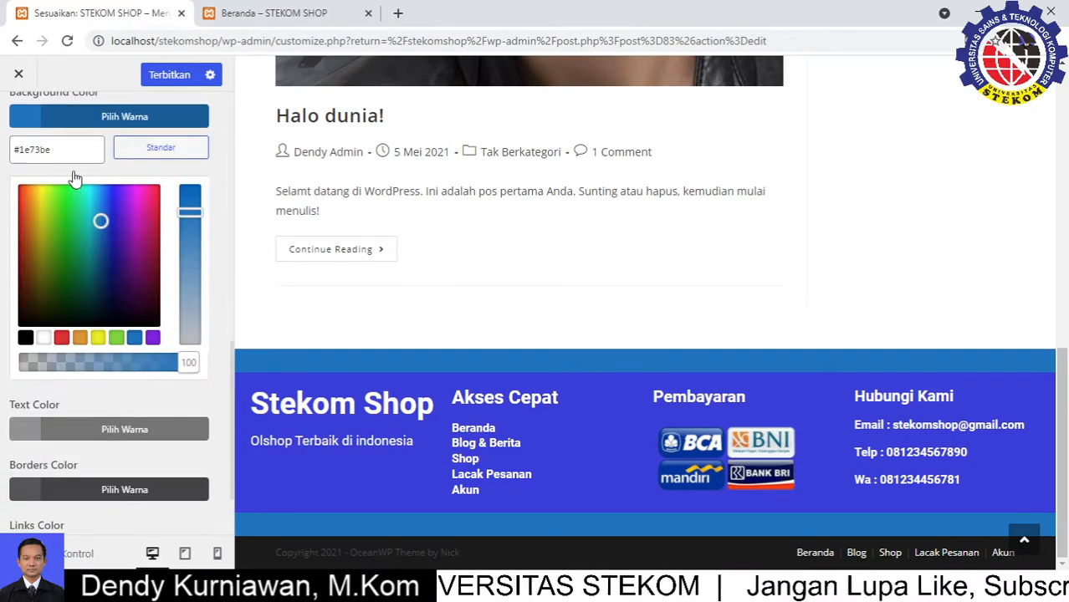
pyautogui.moveTo(60, 148); pyautogui.dragTo(4, 152)
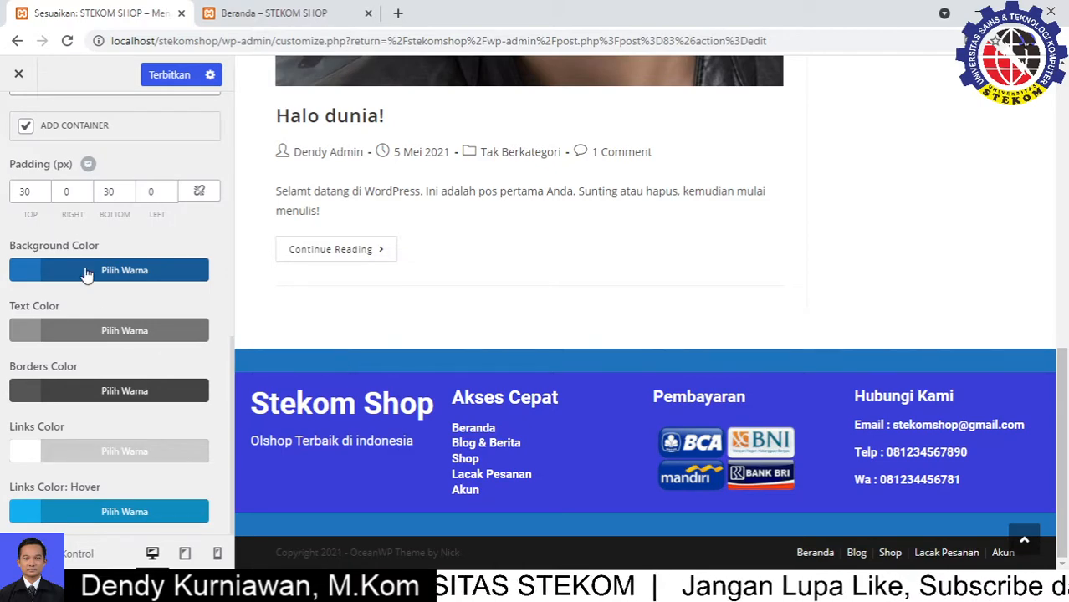
pyautogui.scroll(1, 200, 272)
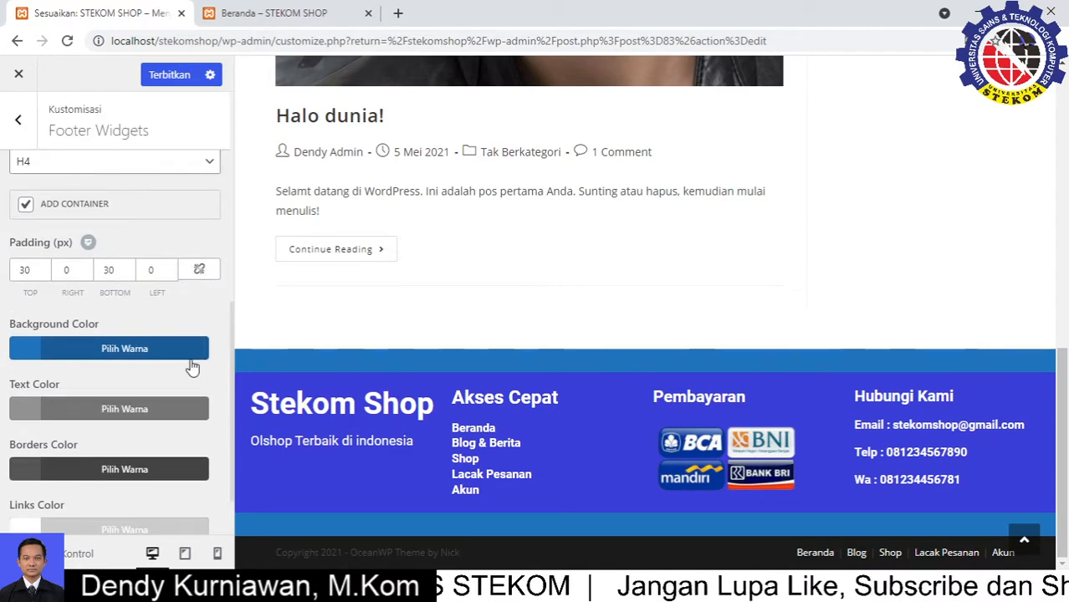
pyautogui.click(154, 358)
pyautogui.moveTo(62, 382); pyautogui.dragTo(2, 383)
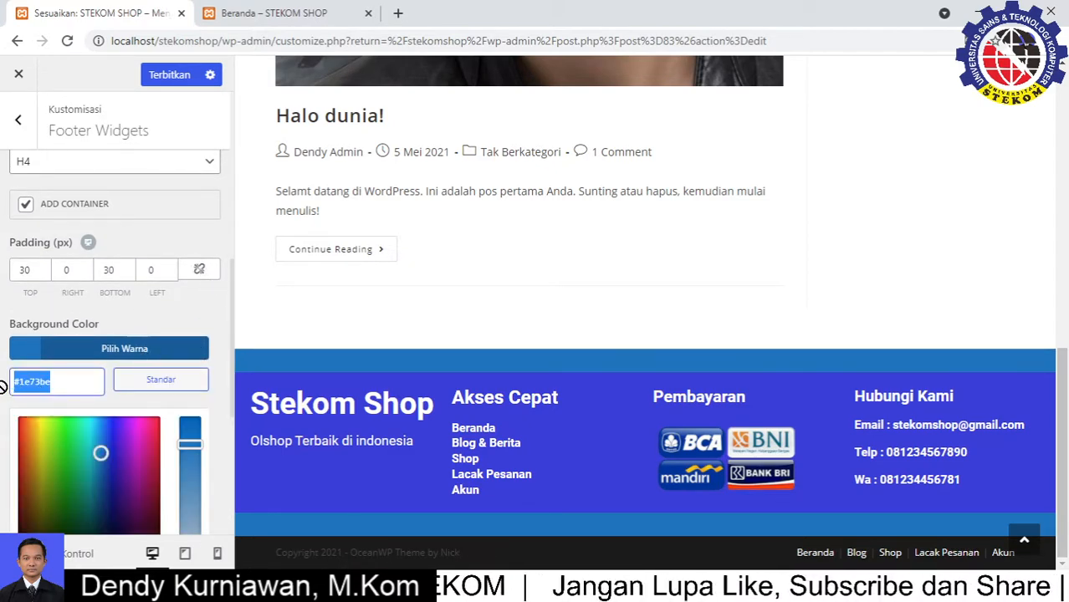
pyautogui.write('#3a3ed7')
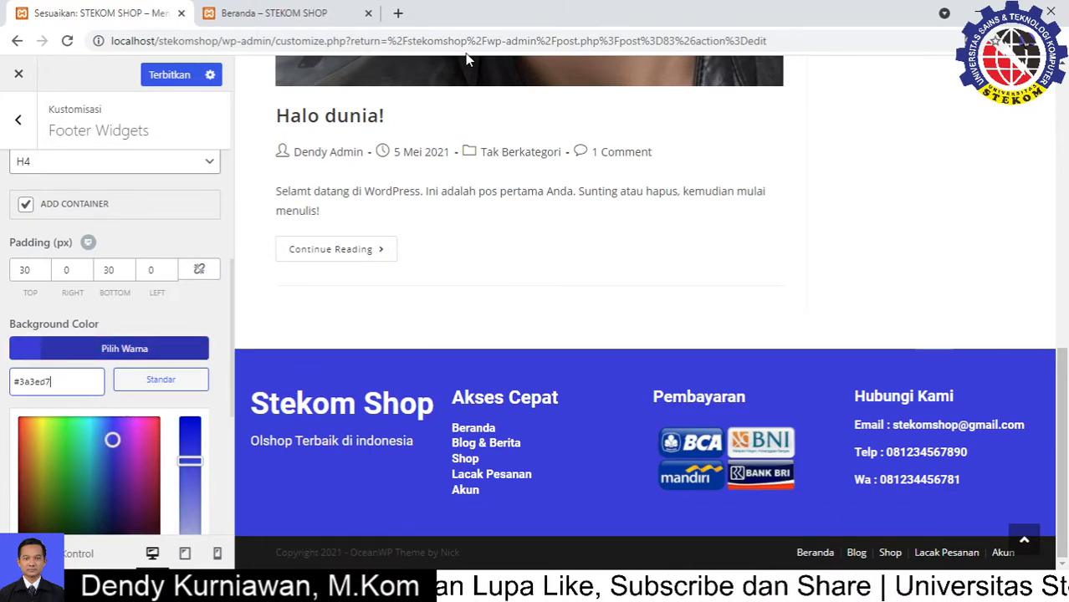
# In a new tab, load localhost/stekomshop/wp's Pages list and edit the Beranda page
pyautogui.click(398, 13)
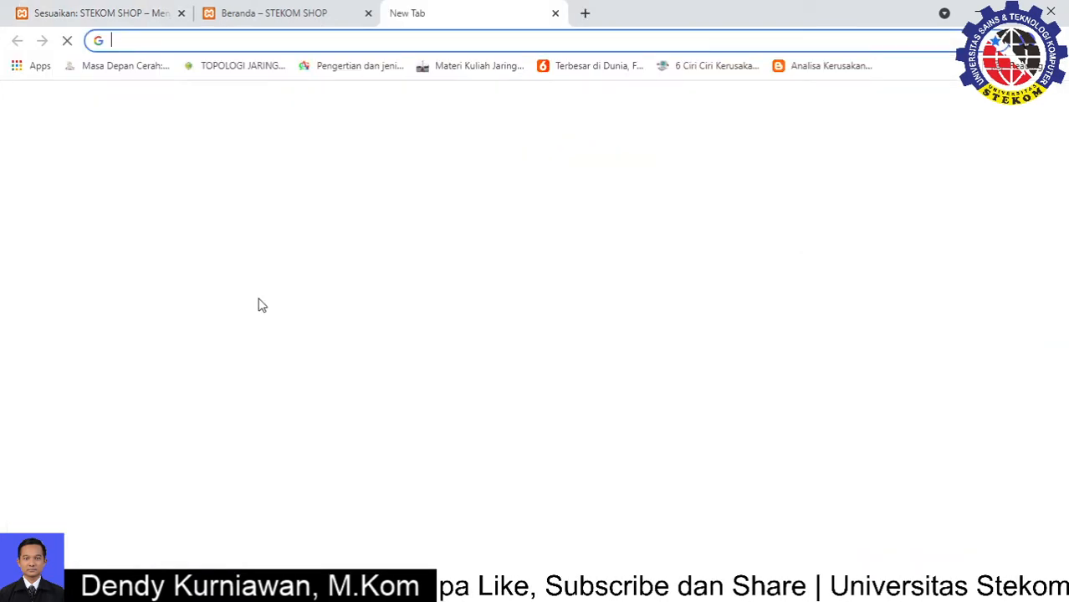
pyautogui.write('loc')
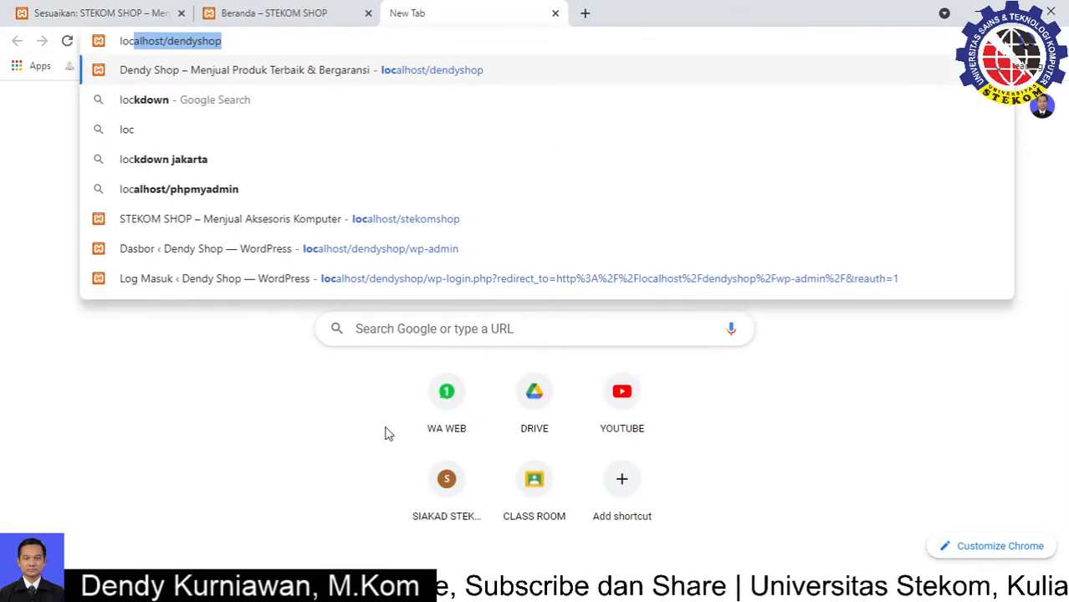
pyautogui.write('alhost/')
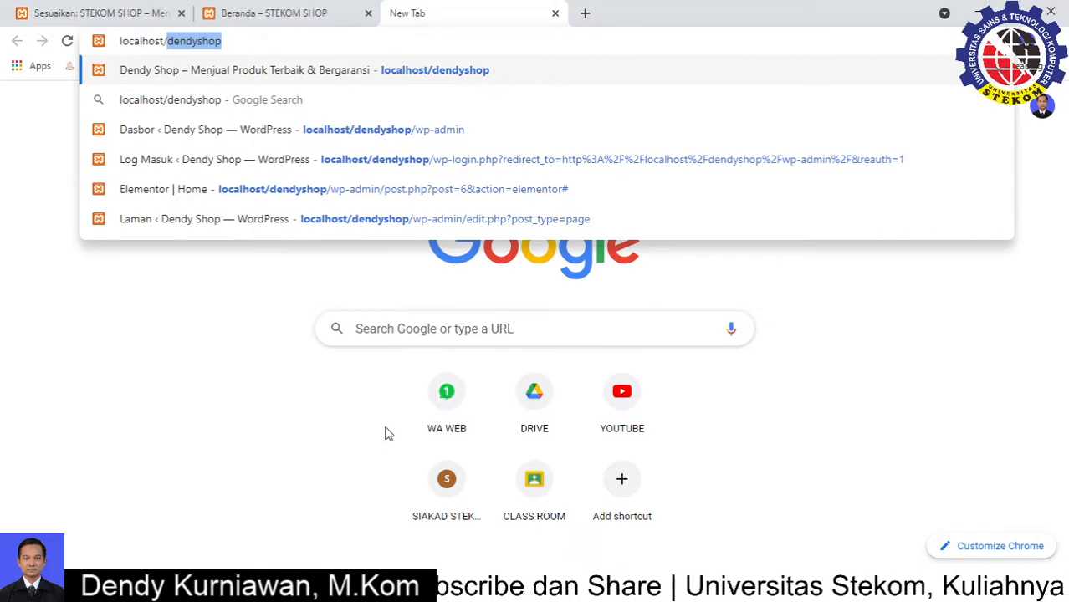
pyautogui.write('sr')
pyautogui.press('BackSpace')
pyautogui.write('t')
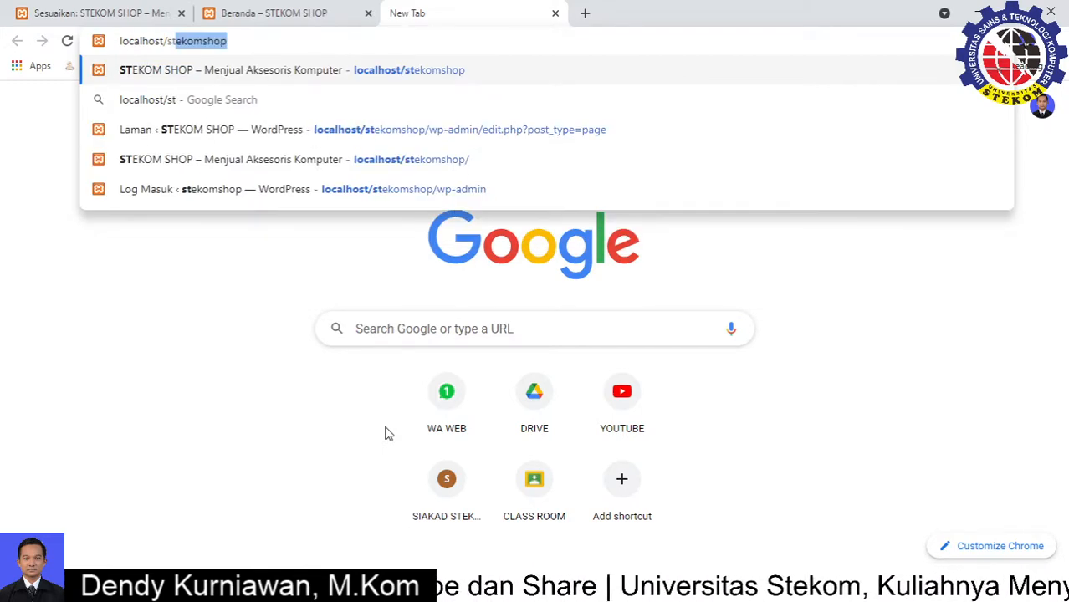
pyautogui.write('ekomshop/wp')
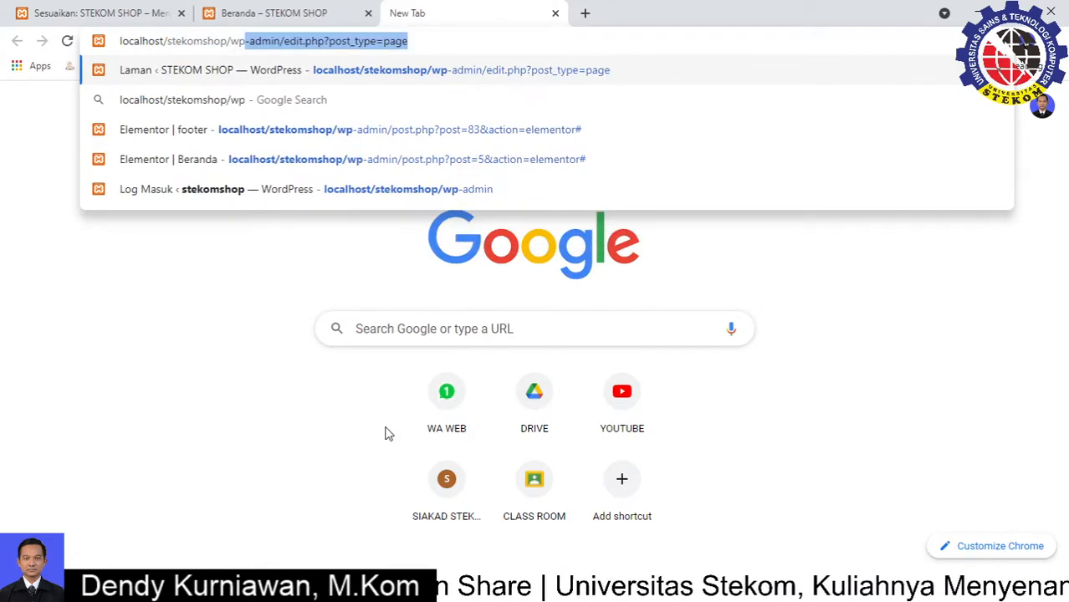
pyautogui.press('Return')
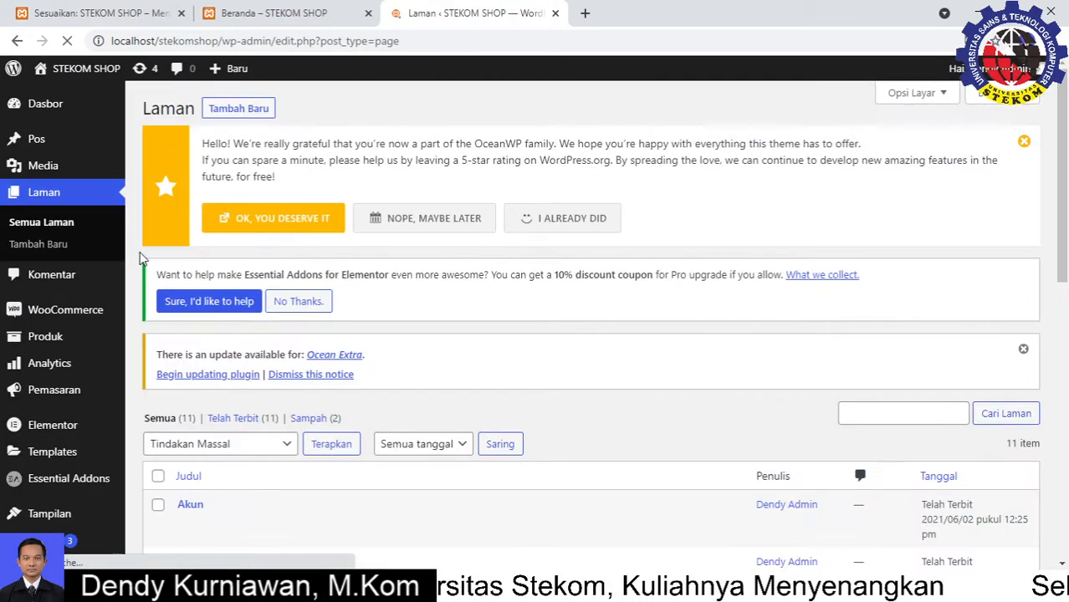
pyautogui.scroll(-4, 252, 322)
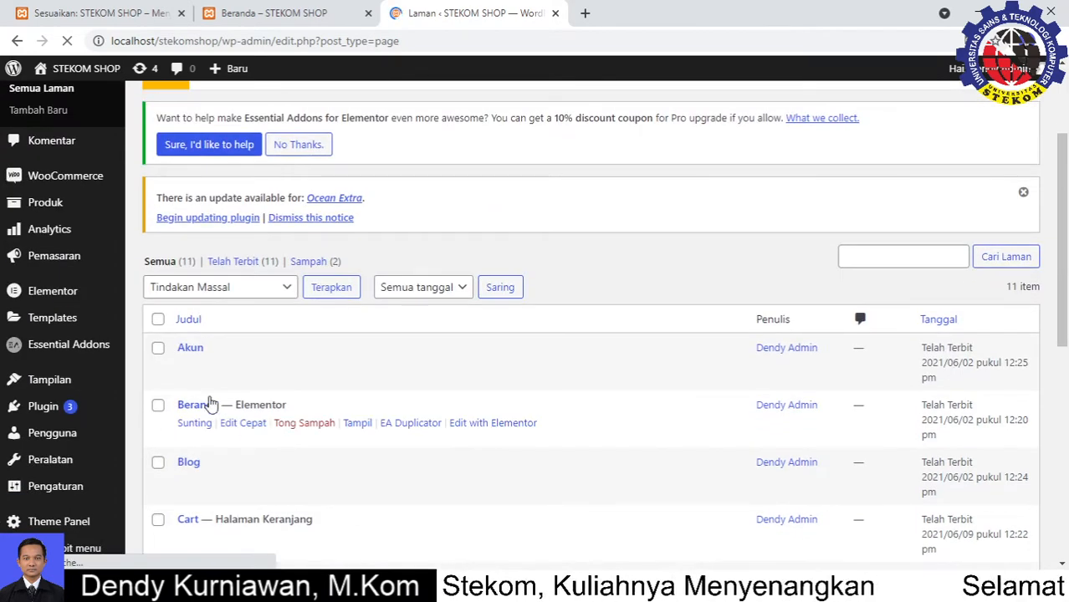
pyautogui.click(195, 266)
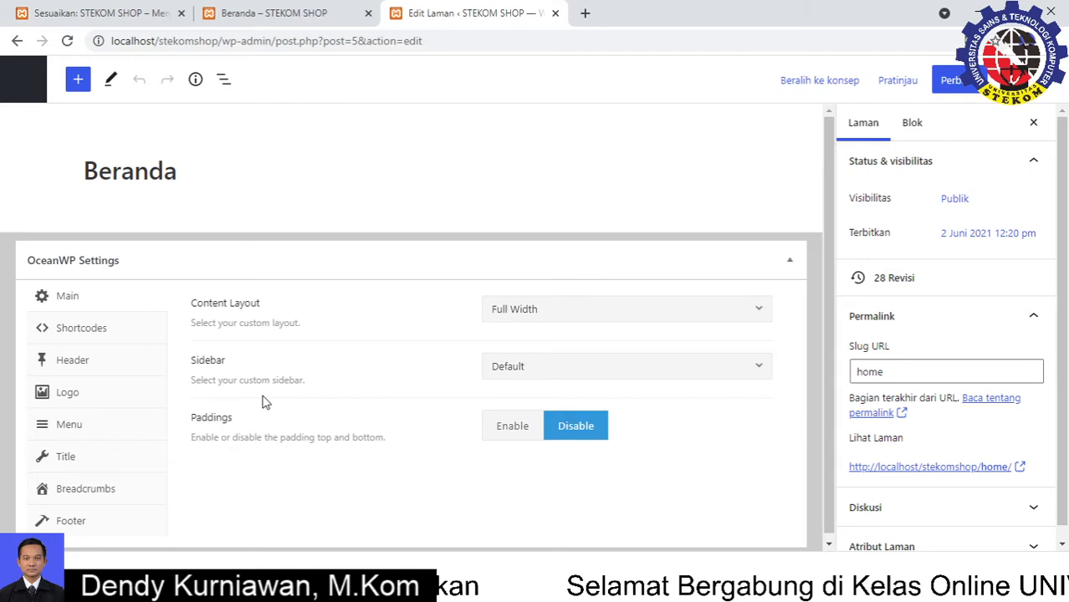
# Switch the Beranda page from the block editor to the Elementor editor
pyautogui.click(620, 254)
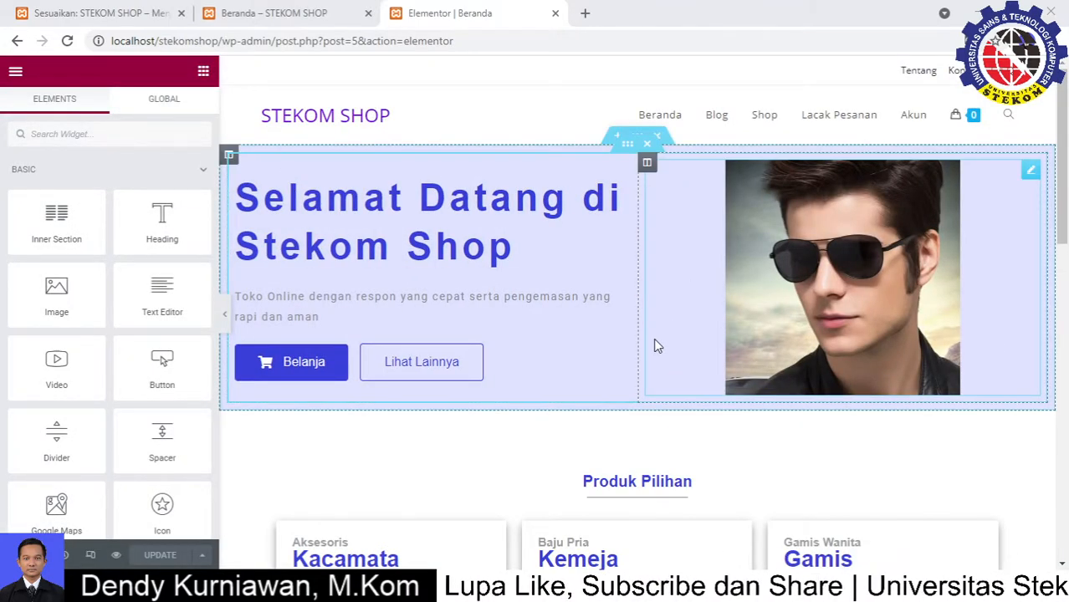
# Copy the Produk Favorit heading's text colour #3A3ED7 from Elementor, then return to the Customizer
pyautogui.scroll(-3, 487, 354)
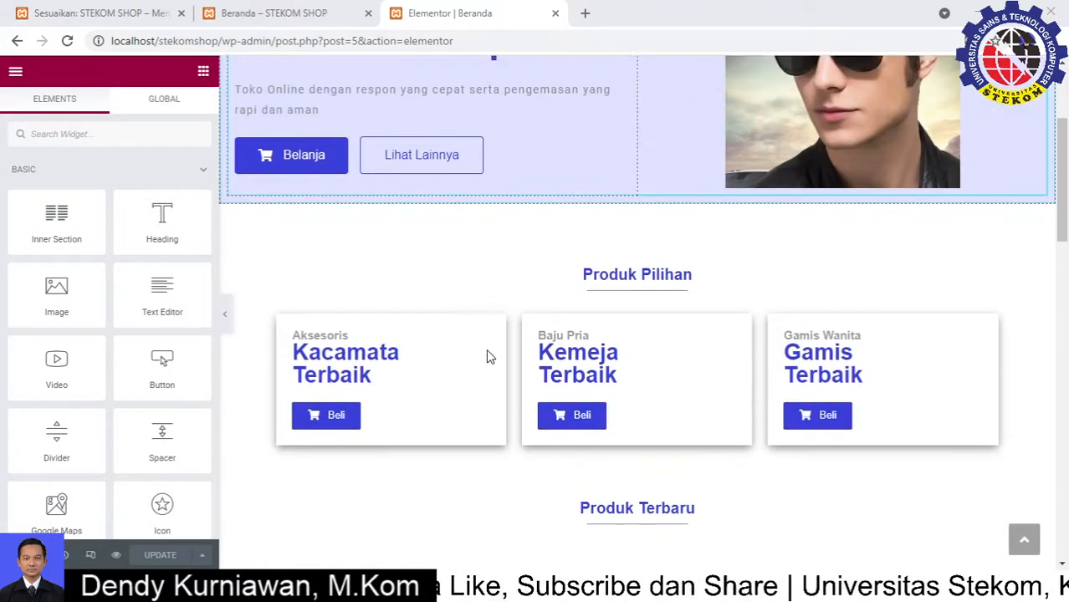
pyautogui.scroll(-2, 510, 448)
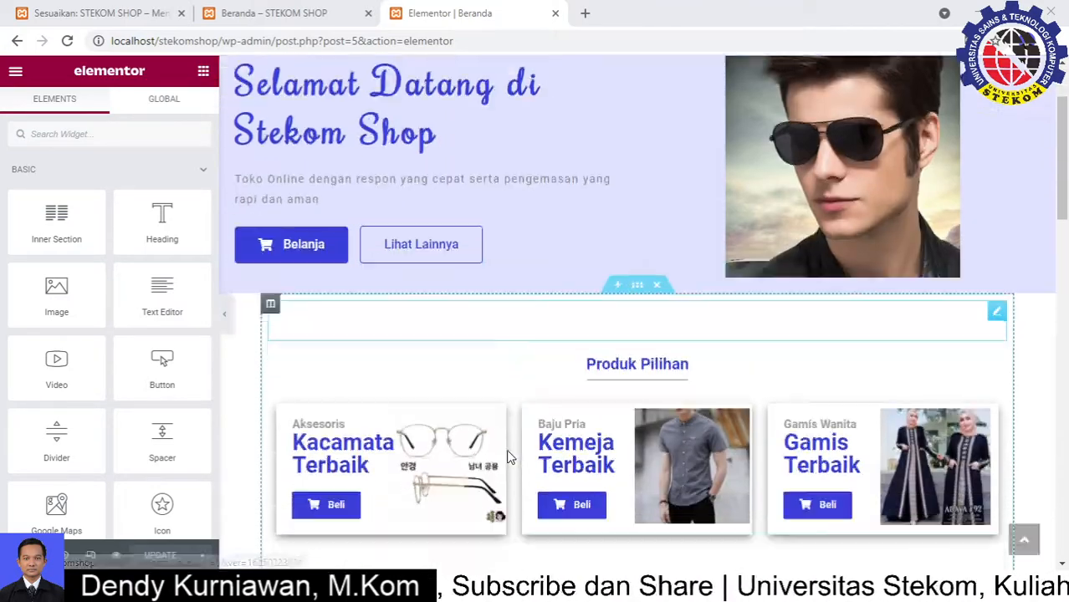
pyautogui.scroll(-10, 502, 445)
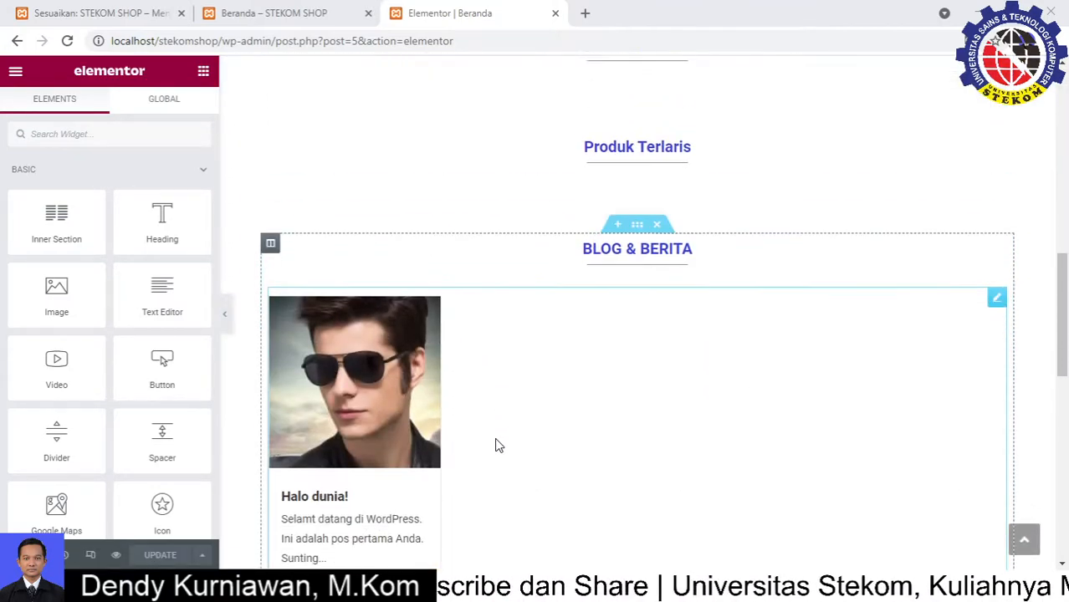
pyautogui.scroll(-4, 572, 425)
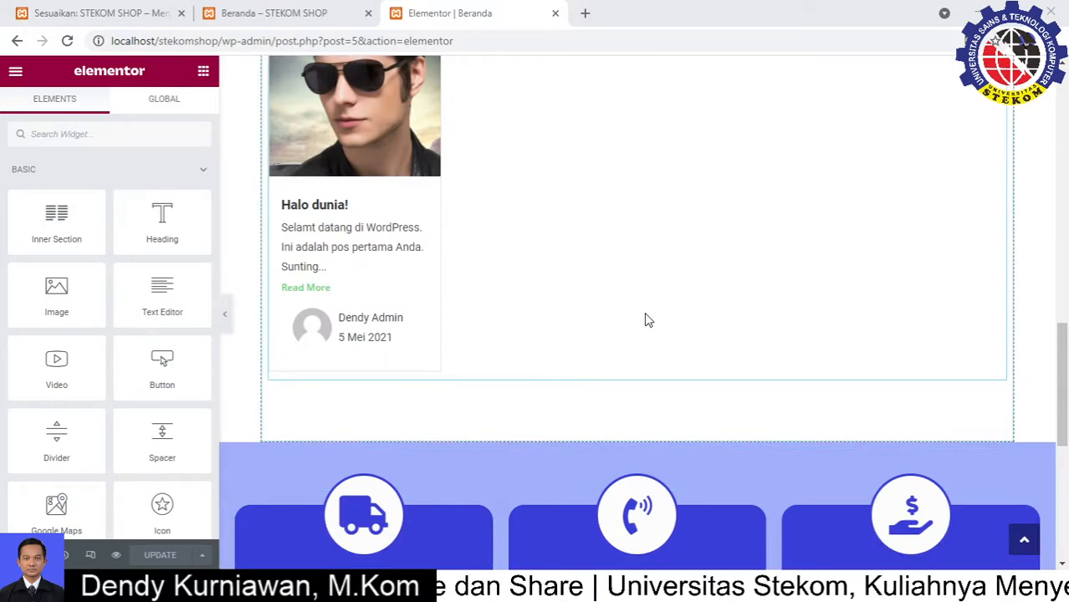
pyautogui.scroll(5, 669, 312)
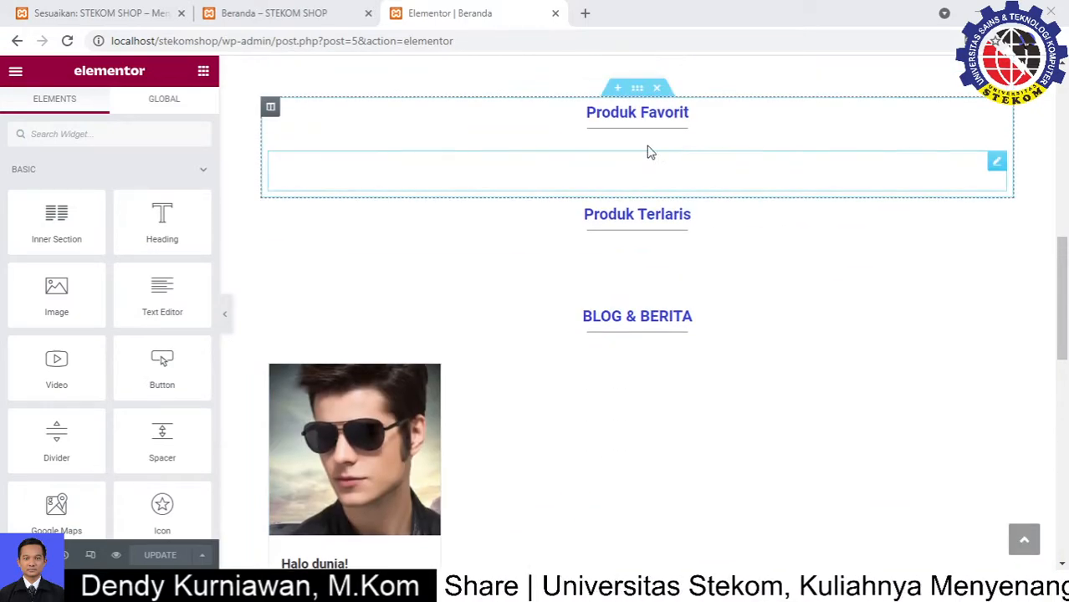
pyautogui.click(670, 121)
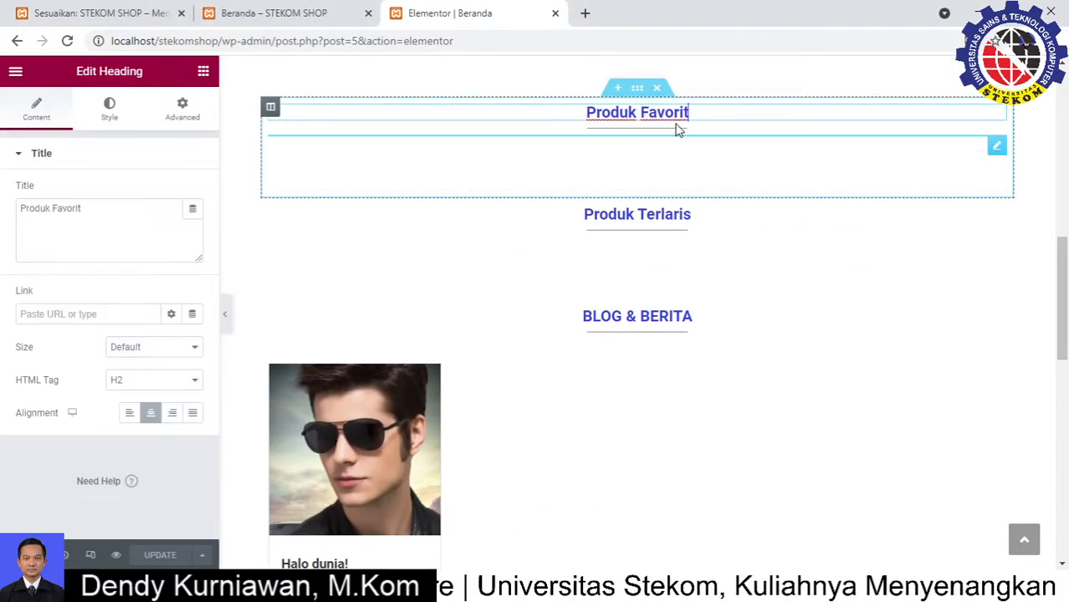
pyautogui.click(106, 110)
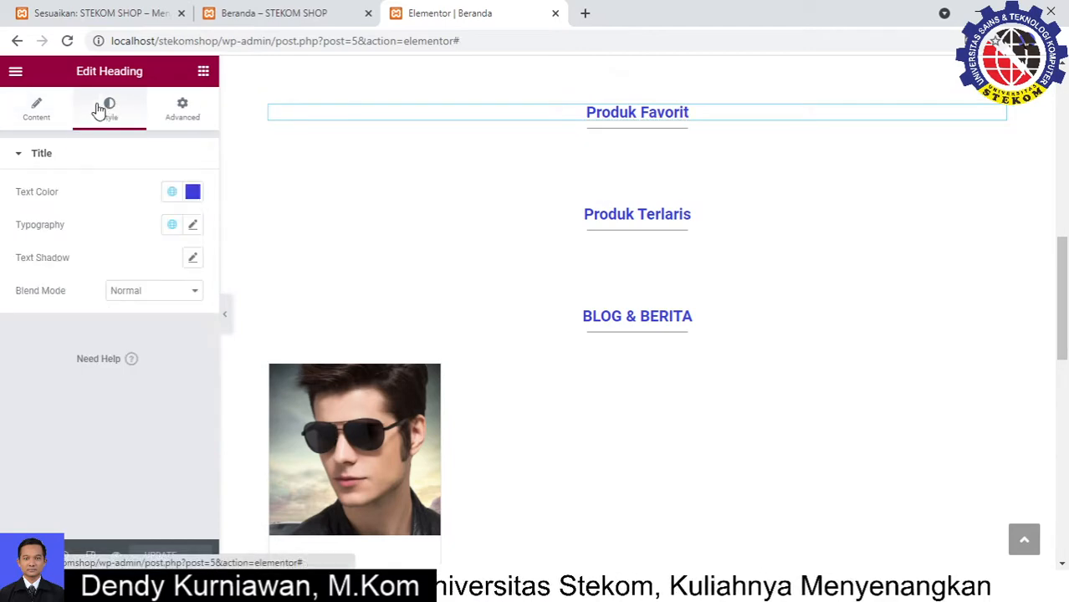
pyautogui.click(193, 193)
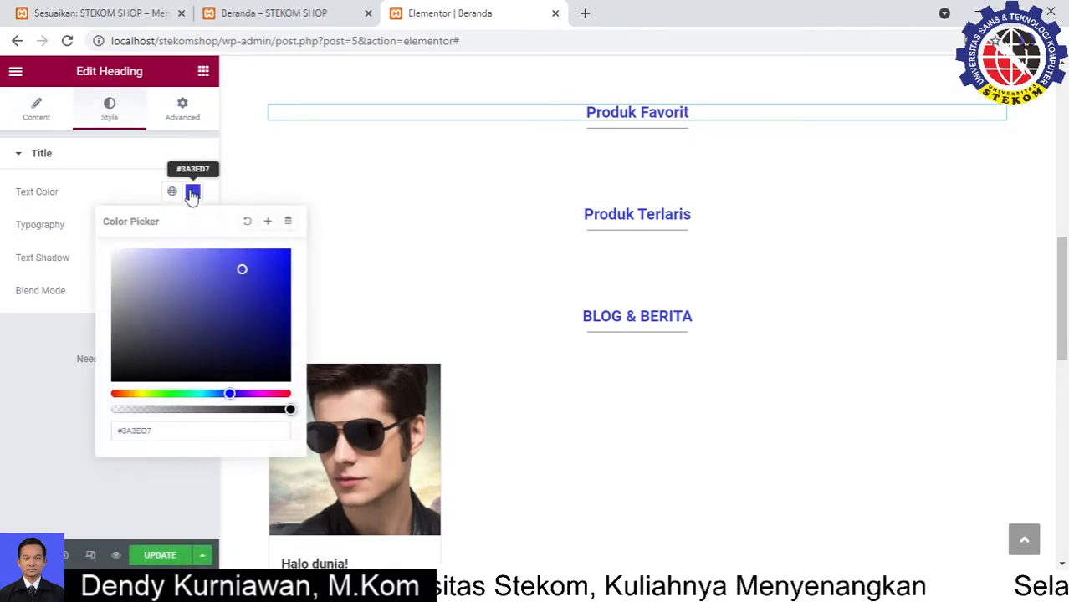
pyautogui.moveTo(169, 432); pyautogui.dragTo(109, 440)
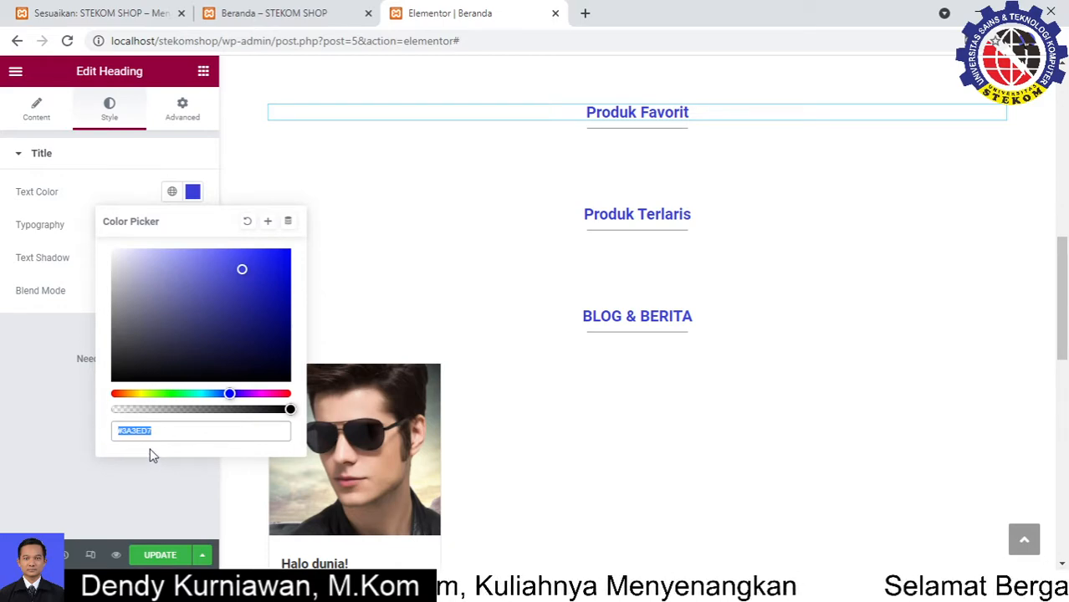
pyautogui.click(143, 10)
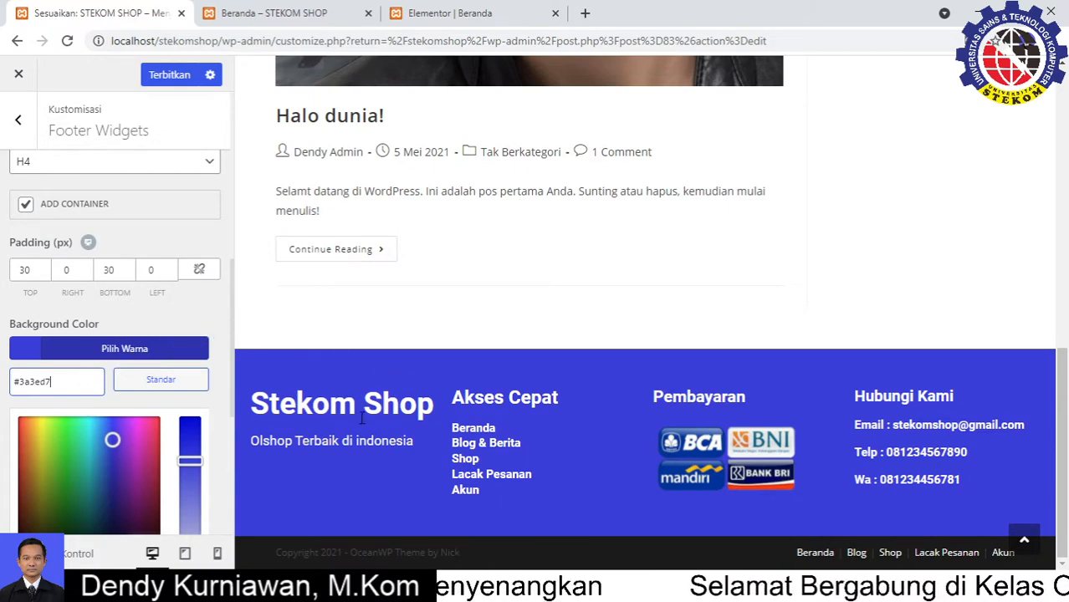
# Publish the blue footer background, then go to the Customizer's Footer Bottom section
pyautogui.click(167, 75)
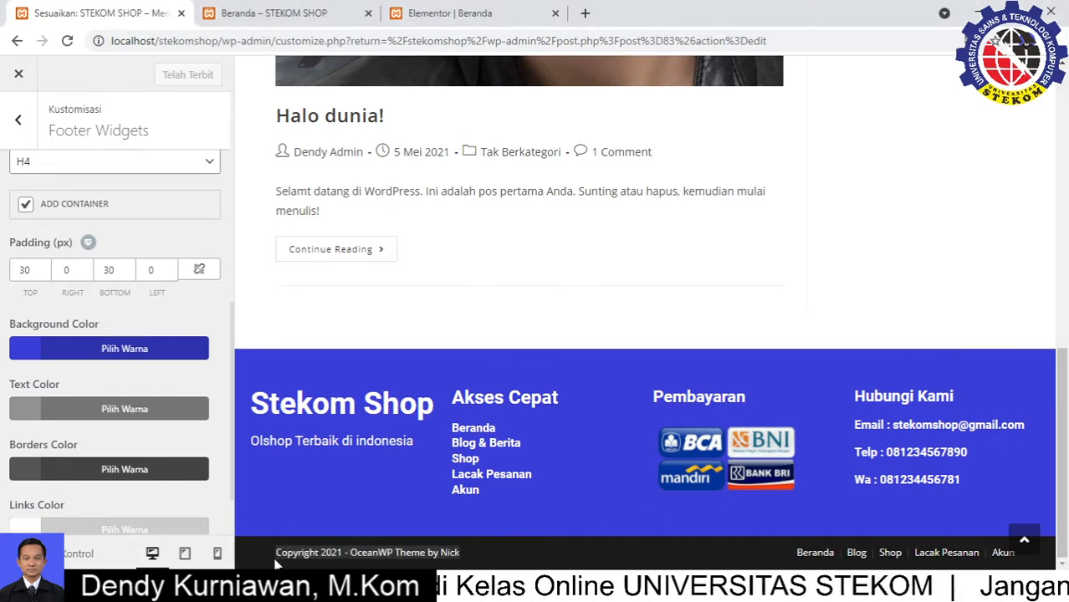
pyautogui.click(19, 134)
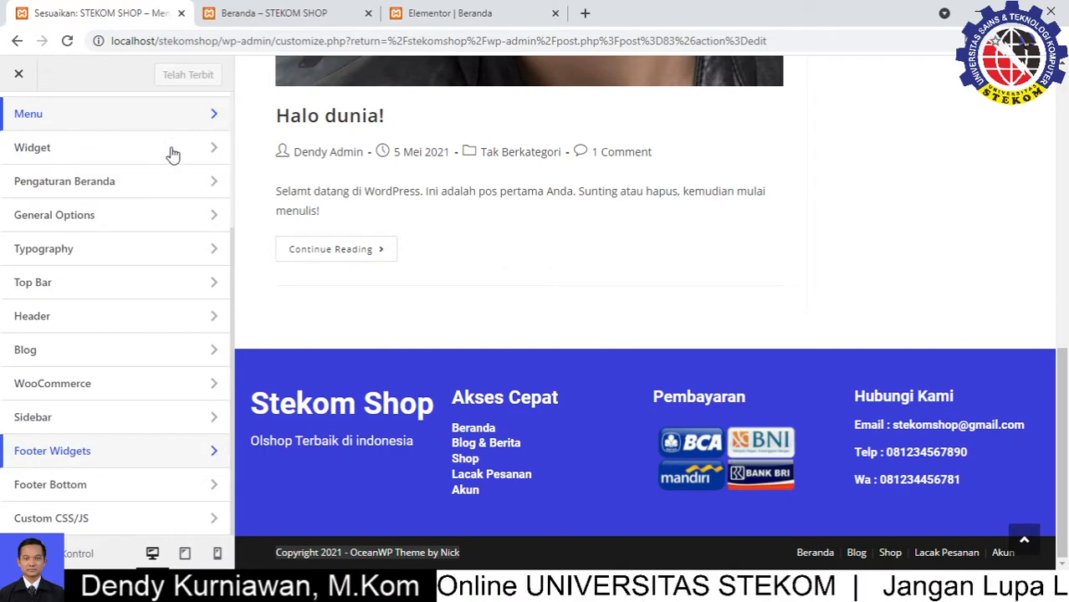
pyautogui.click(70, 487)
pyautogui.scroll(-3, 89, 448)
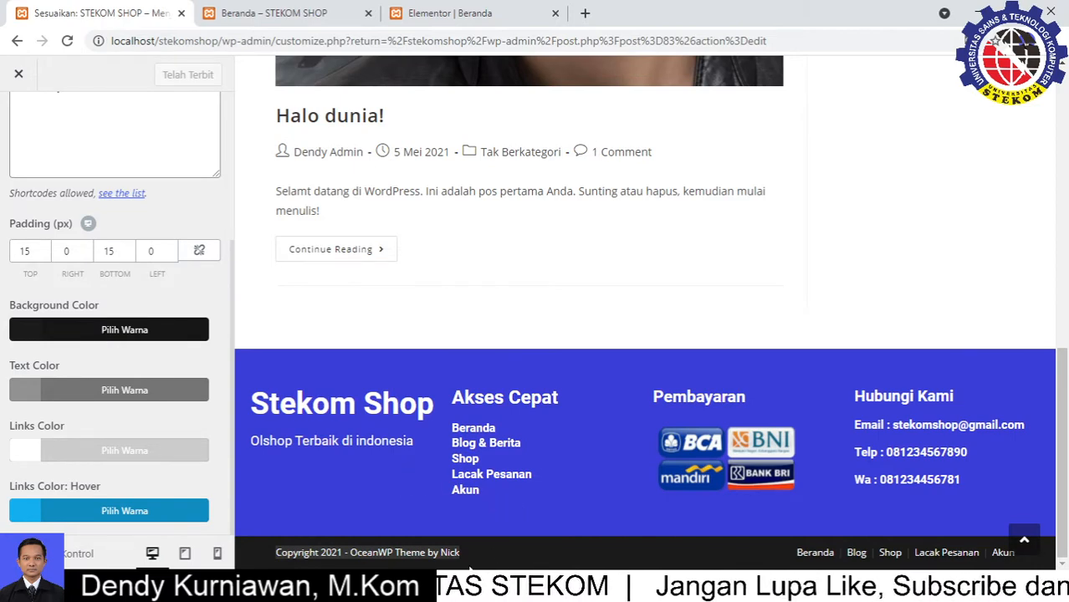
pyautogui.click(478, 557)
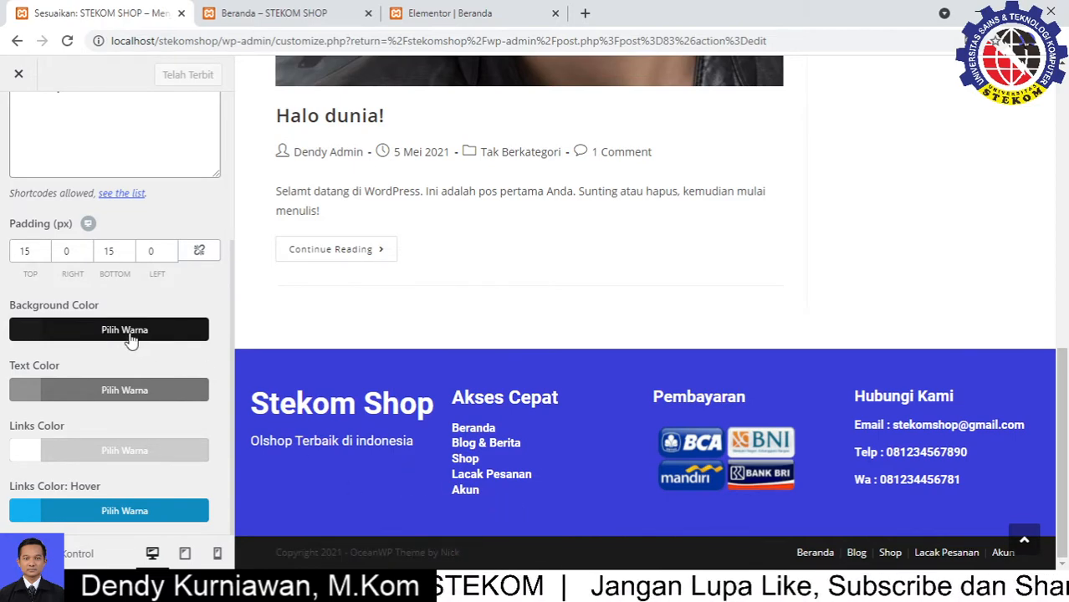
pyautogui.scroll(3, 136, 343)
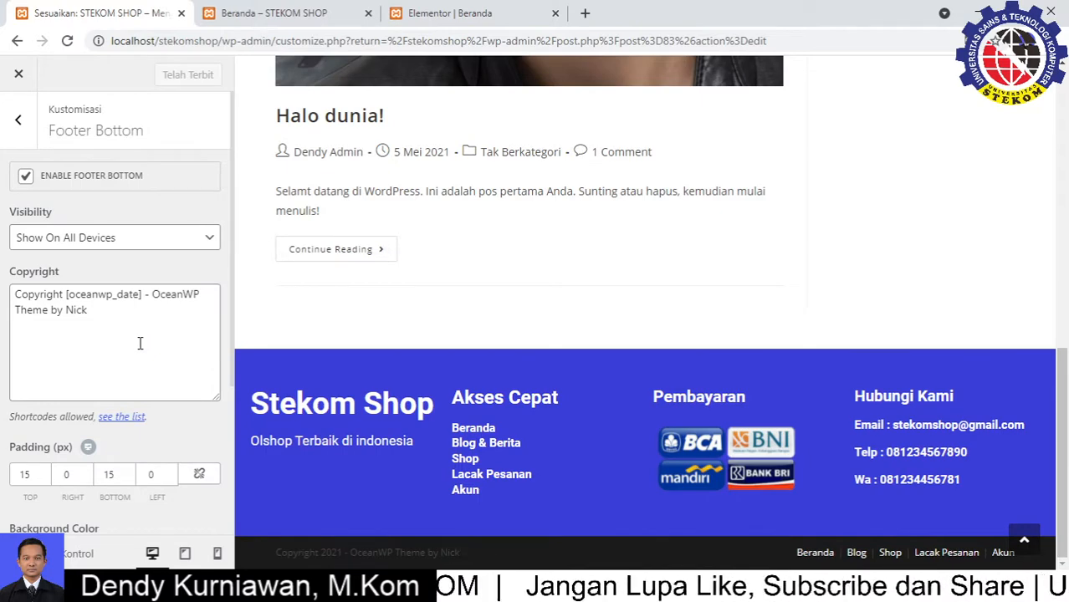
# Toggle the footer bottom bar off and back on, checking the copyright line in the preview
pyautogui.click(25, 176)
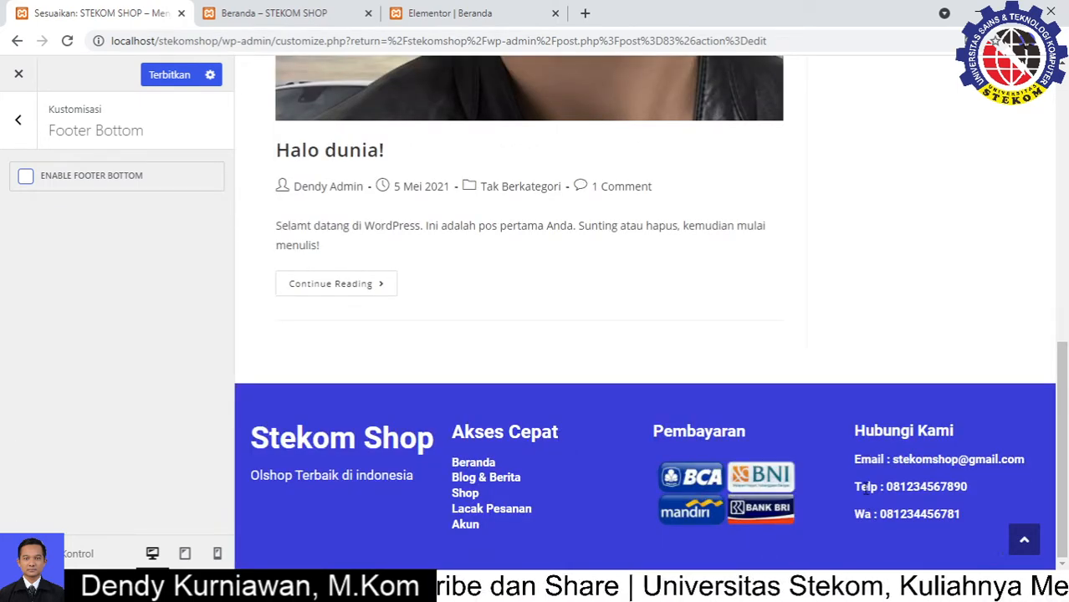
pyautogui.click(26, 177)
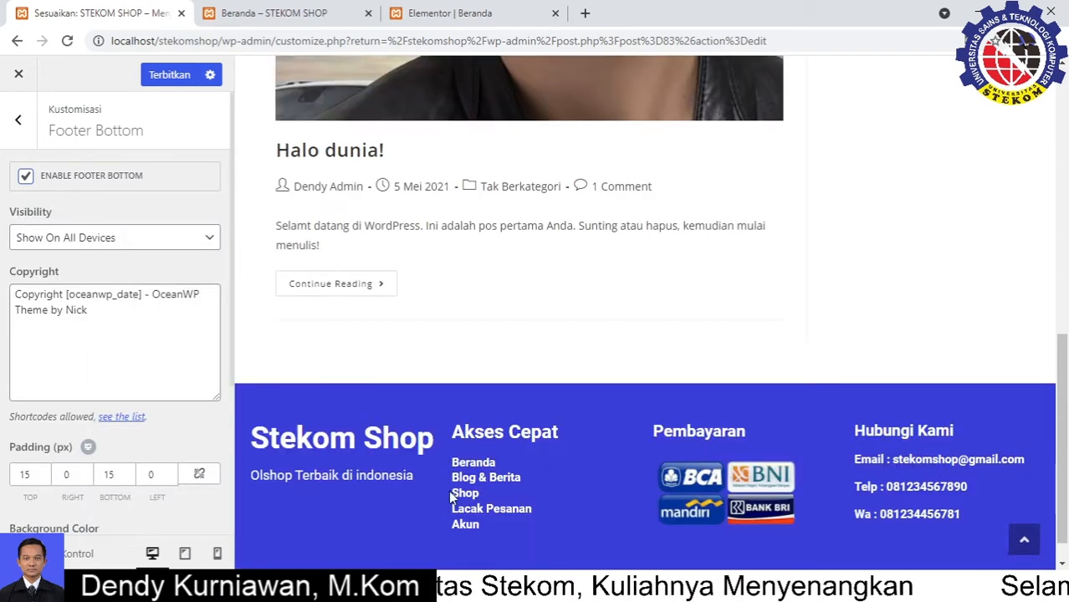
pyautogui.scroll(-2, 452, 497)
pyautogui.moveTo(462, 556); pyautogui.dragTo(290, 554)
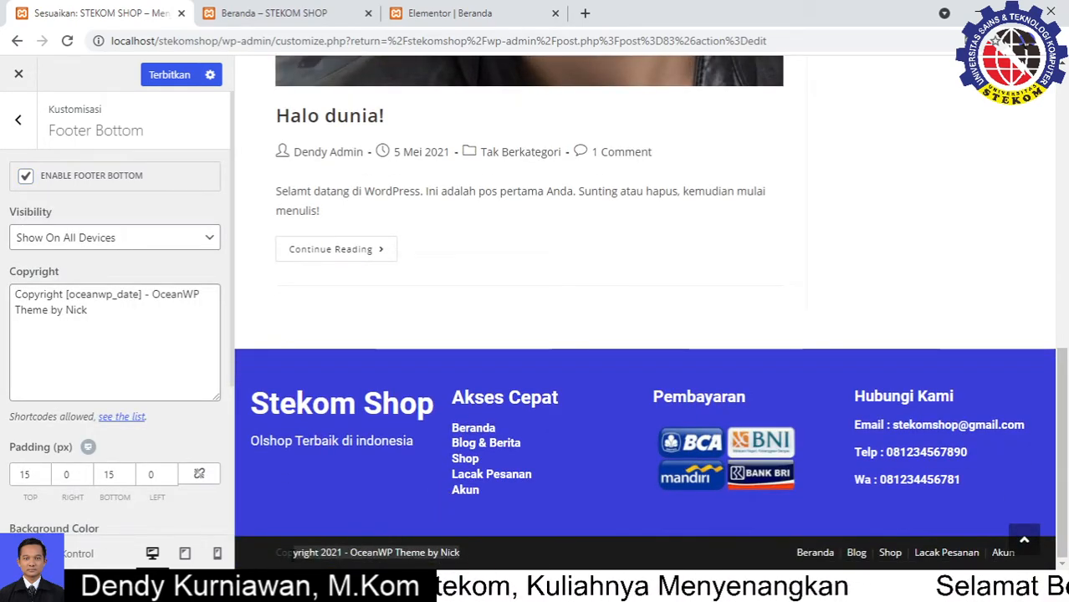
# Append '| StekomShop' to the copyright text so it ends '|| StekomShop', and publish
pyautogui.click(82, 306)
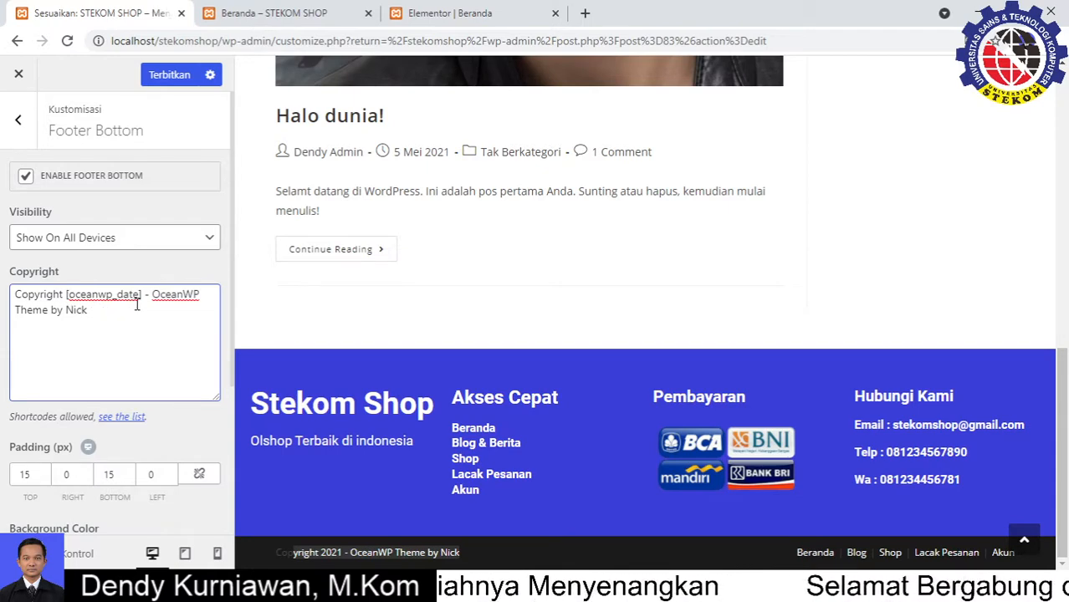
pyautogui.moveTo(171, 296); pyautogui.dragTo(194, 296)
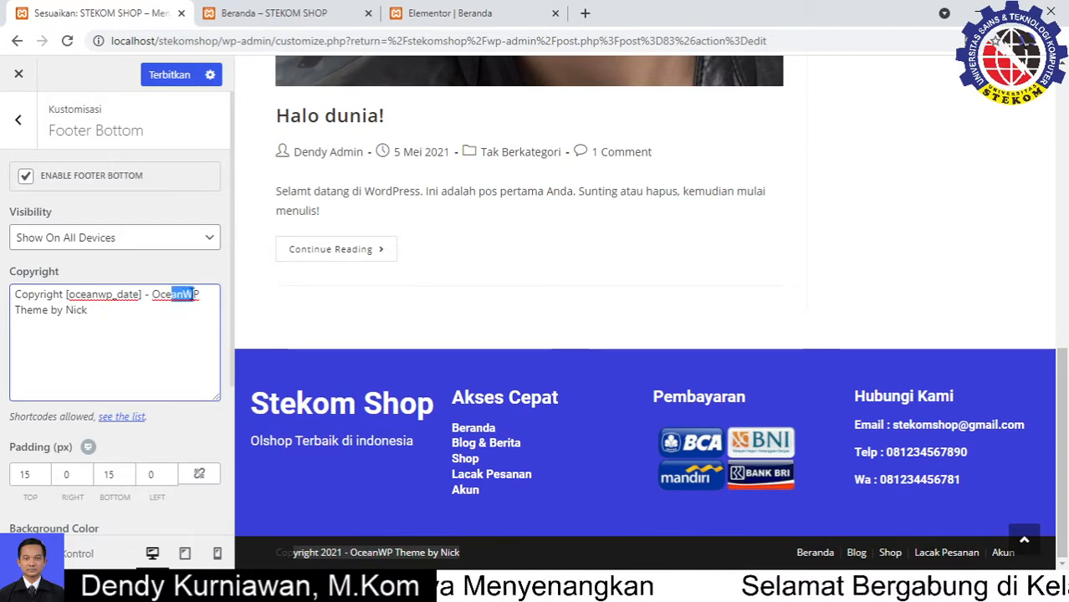
pyautogui.moveTo(96, 315); pyautogui.dragTo(55, 312)
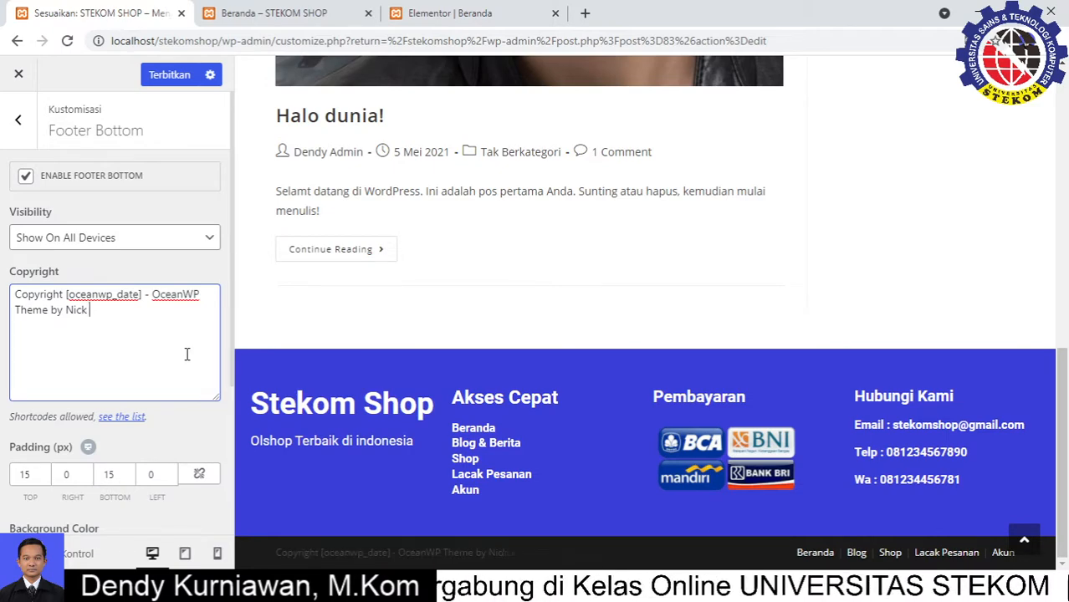
pyautogui.write('||')
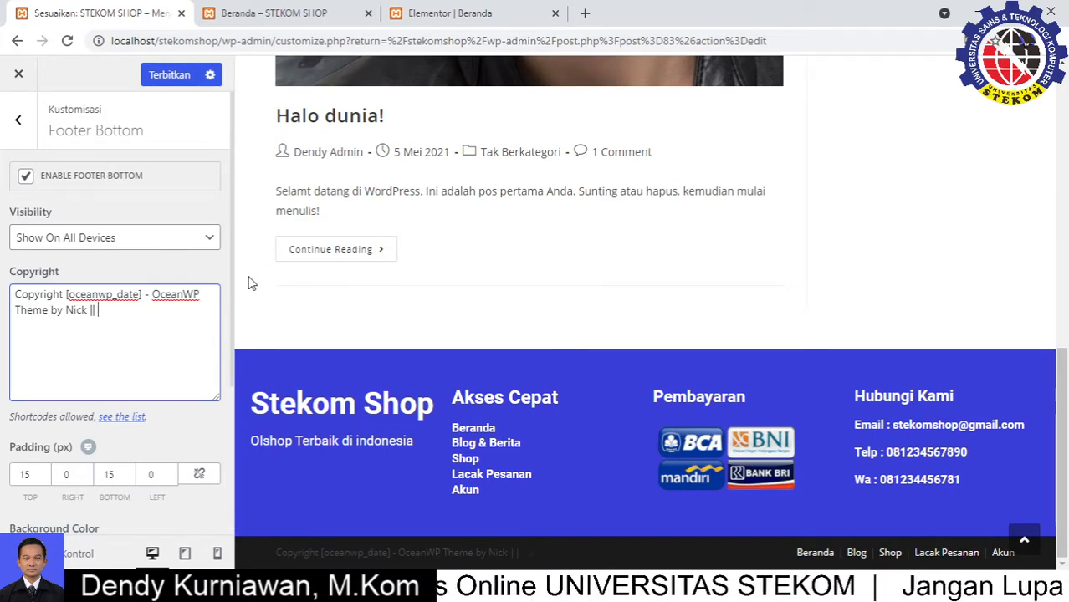
pyautogui.write(' StekomS')
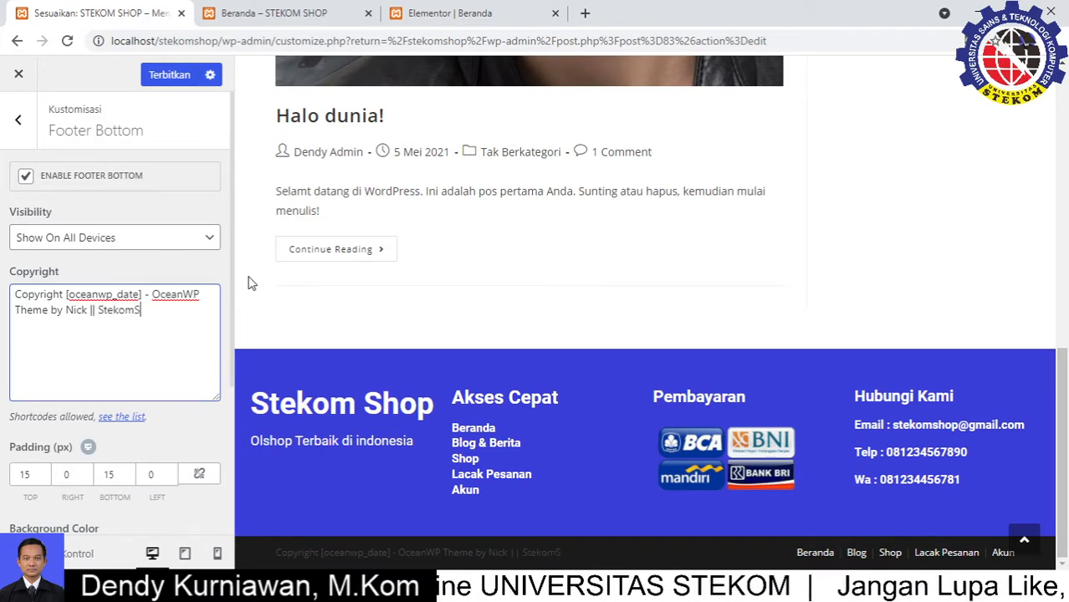
pyautogui.write('hop')
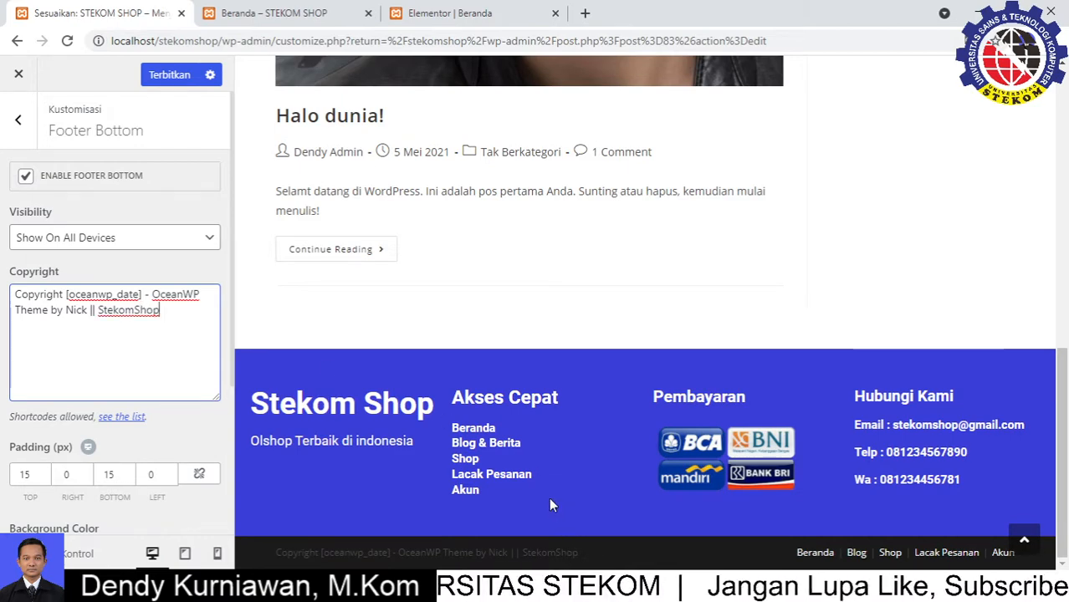
pyautogui.scroll(-2, 148, 494)
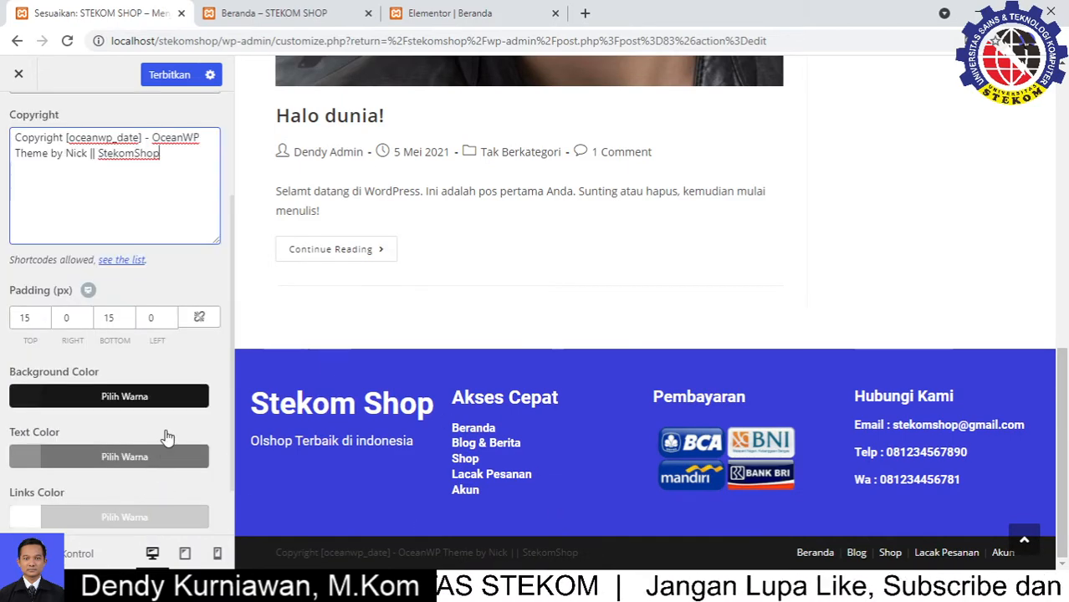
pyautogui.click(166, 74)
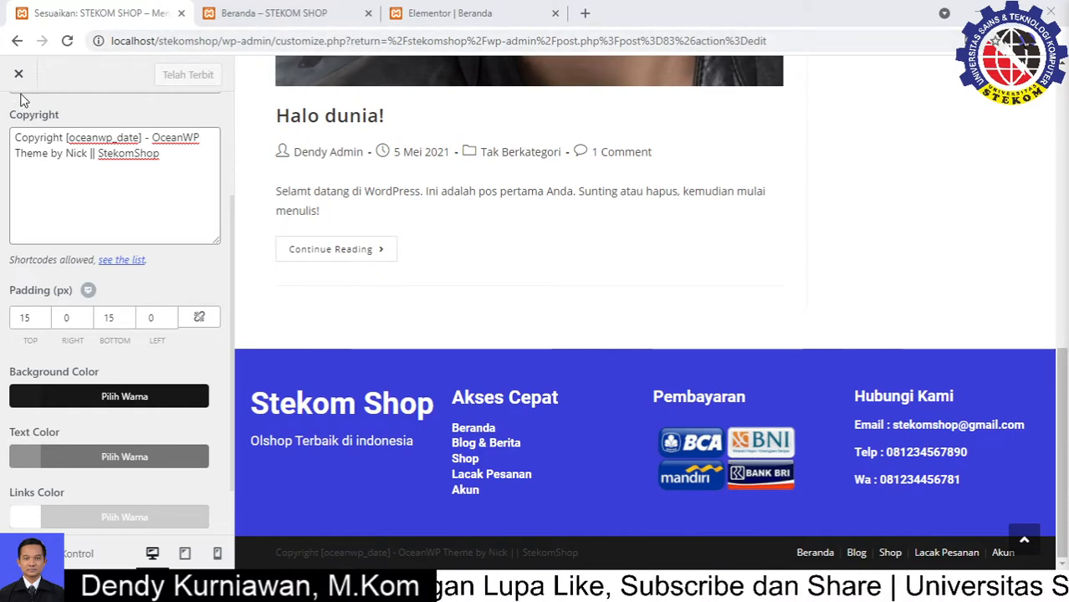
pyautogui.scroll(1, 578, 330)
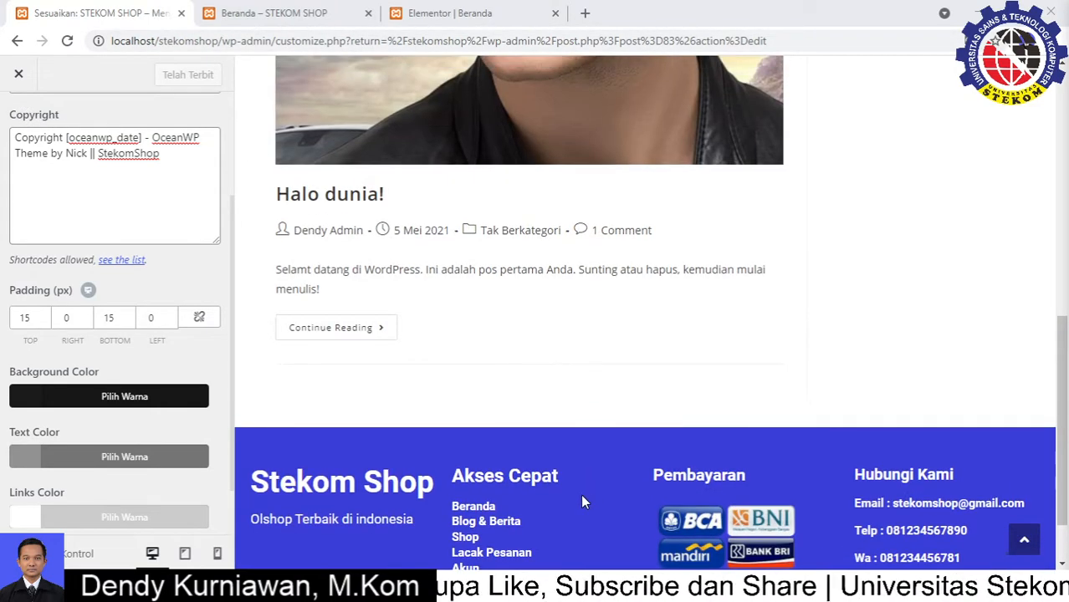
pyautogui.scroll(-1, 568, 481)
# Reload the live Beranda page and check the blue footer with the StekomShop credit
pyautogui.click(237, 10)
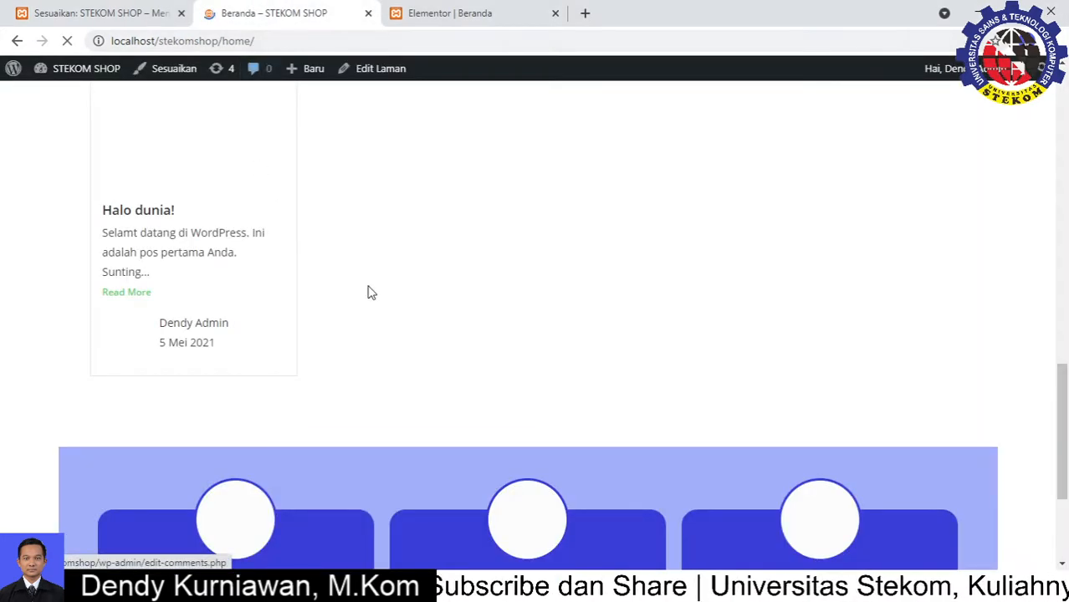
pyautogui.scroll(-3, 387, 327)
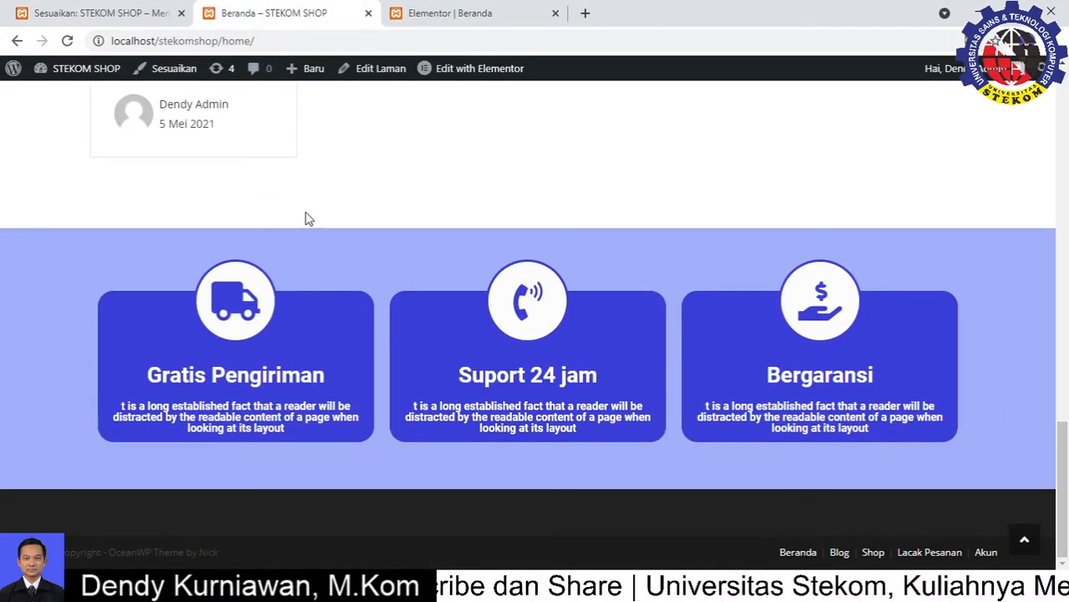
pyautogui.click(67, 40)
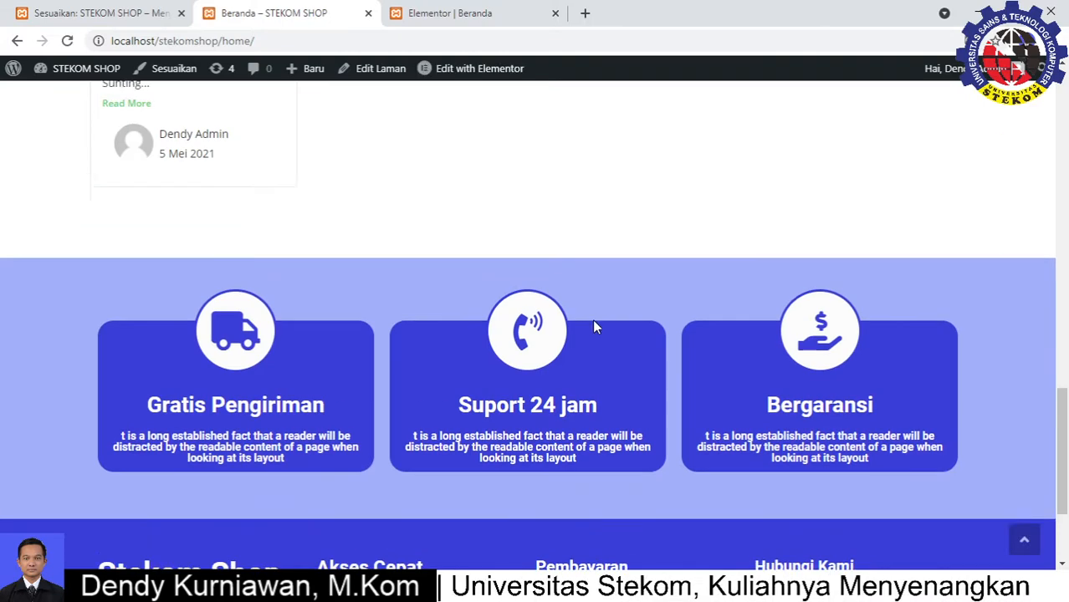
pyautogui.scroll(-3, 593, 322)
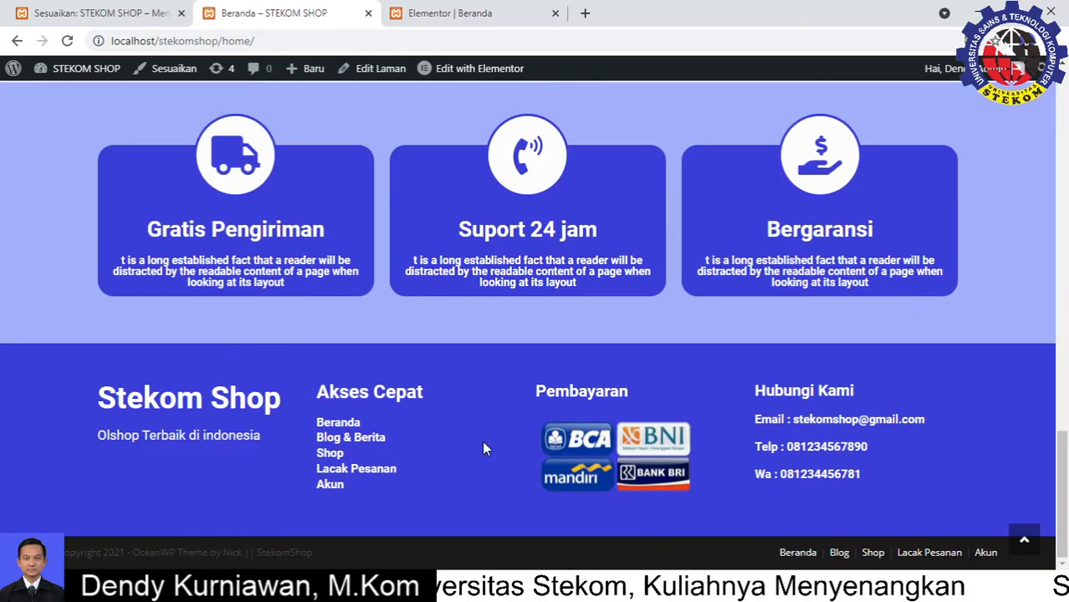
pyautogui.moveTo(314, 553); pyautogui.dragTo(256, 553)
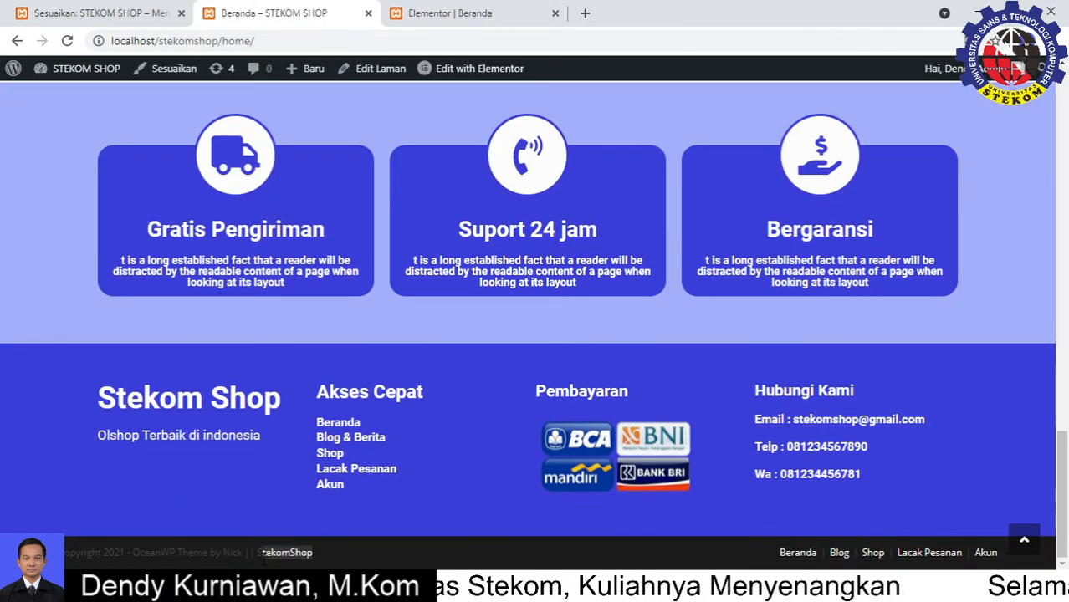
pyautogui.moveTo(143, 391); pyautogui.dragTo(293, 399)
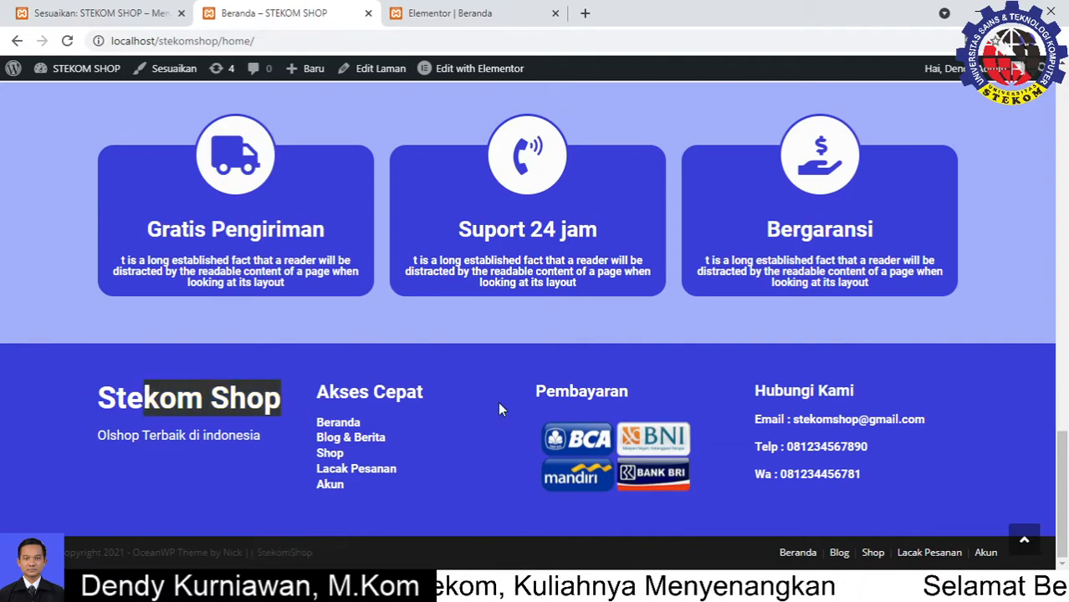
pyautogui.click(881, 318)
pyautogui.scroll(20, 888, 330)
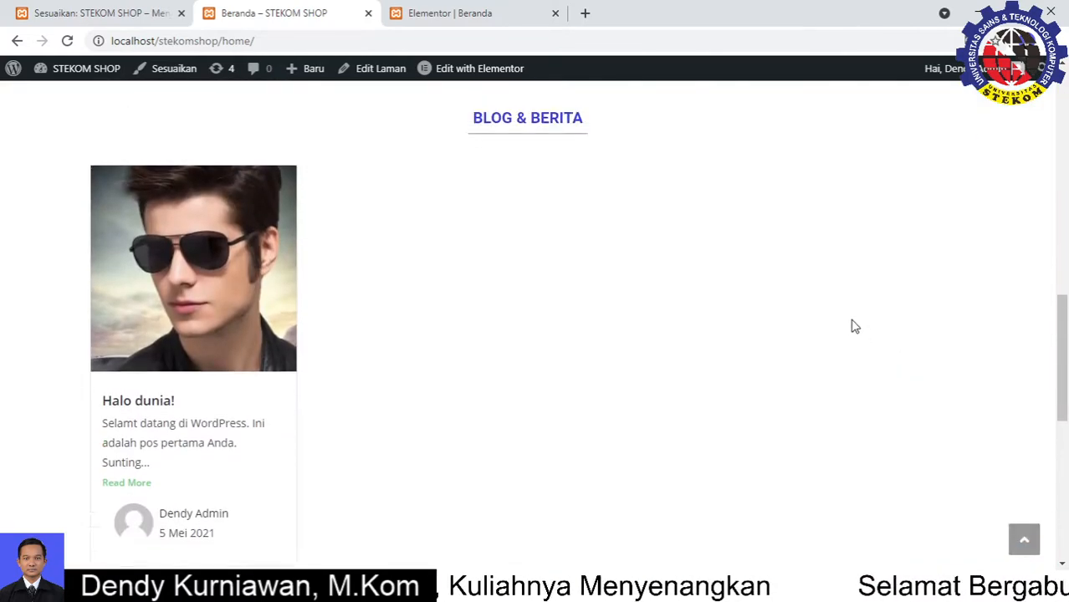
pyautogui.scroll(2, 854, 326)
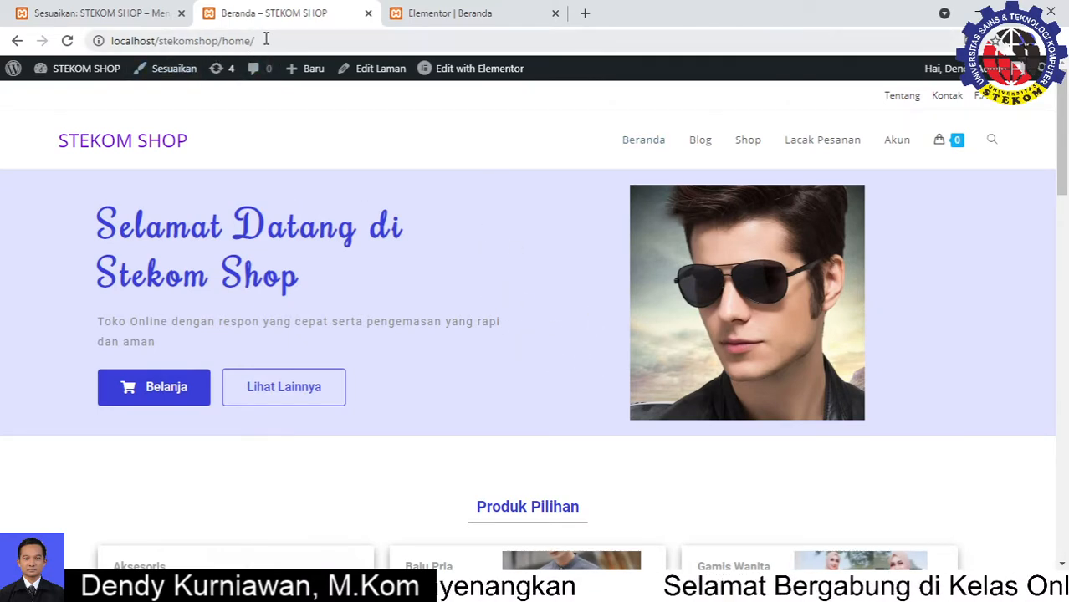
# Open the site's root address localhost/stekomshop/ by removing home/ from the URL
pyautogui.moveTo(256, 40); pyautogui.dragTo(224, 40)
pyautogui.press('BackSpace')
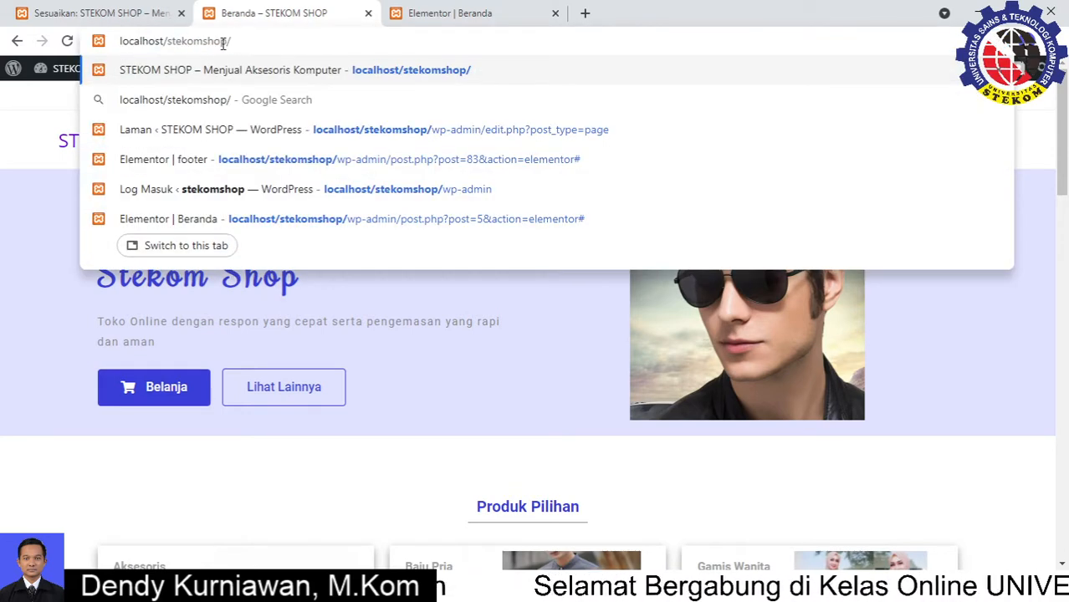
pyautogui.press('Return')
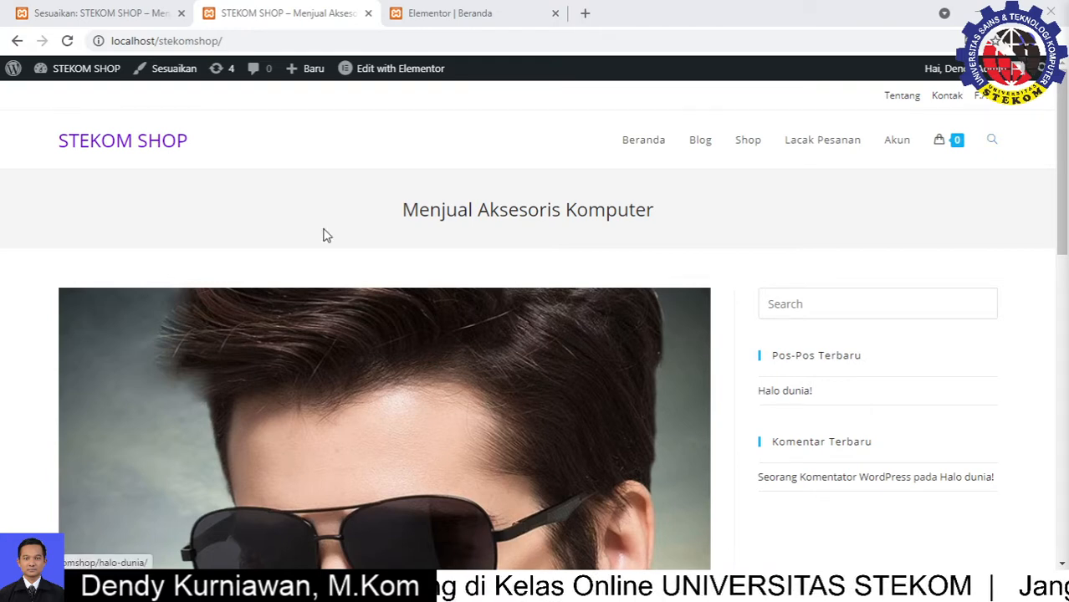
pyautogui.click(301, 45)
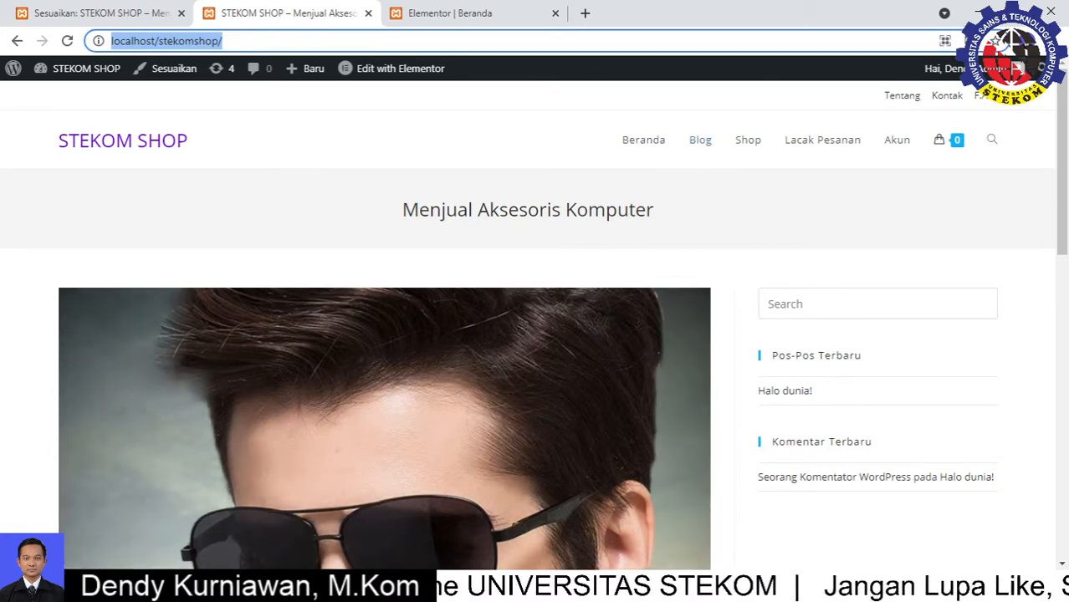
# Close the Customizer to get back to the footer template's Edit Template screen
pyautogui.click(76, 10)
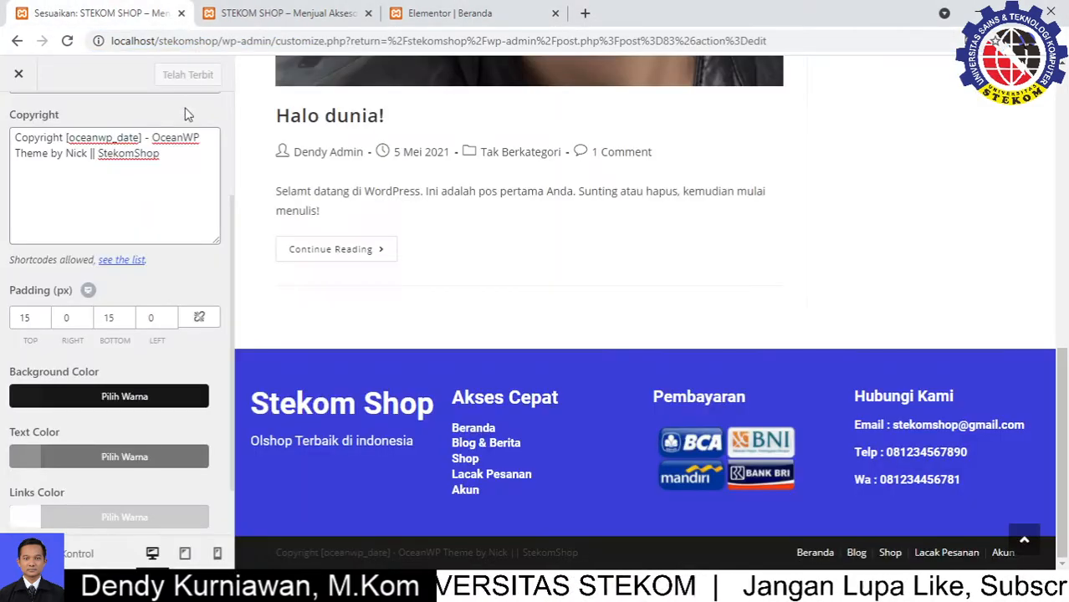
pyautogui.click(33, 67)
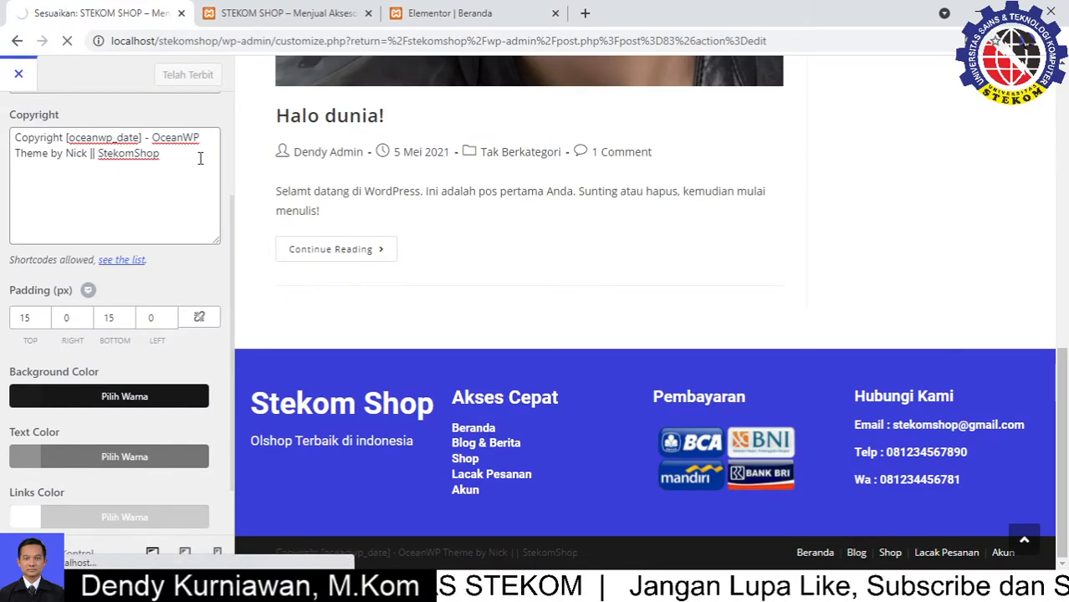
pyautogui.scroll(2, 200, 163)
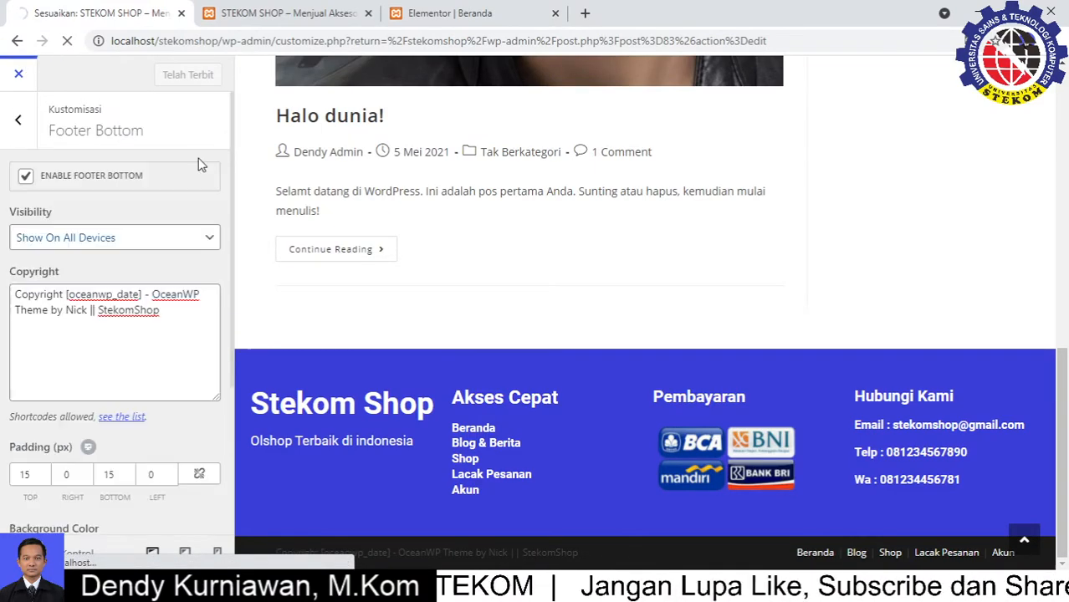
pyautogui.click(26, 176)
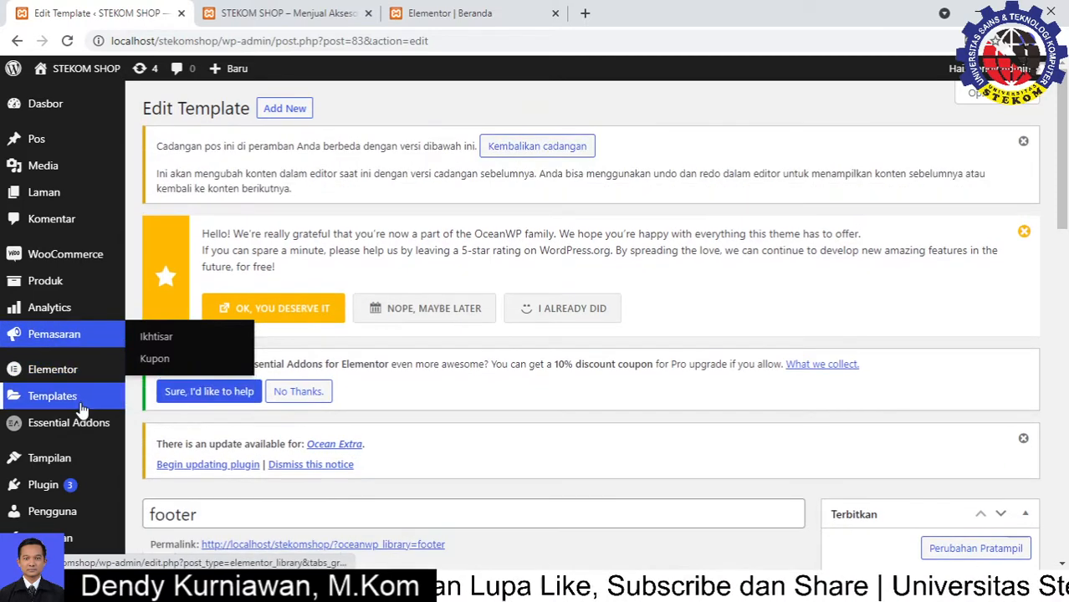
pyautogui.scroll(-5, 78, 410)
# In Reading settings choose 'Laman statis', pick Beranda and Blog, and save changes
pyautogui.moveTo(71, 491)
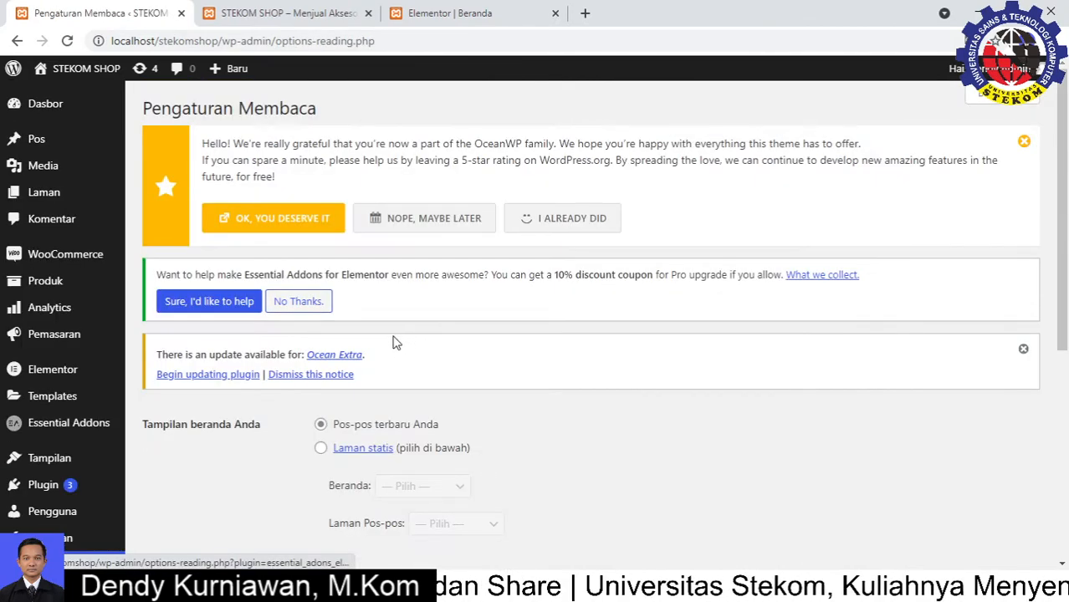
pyautogui.scroll(-1, 395, 343)
pyautogui.moveTo(179, 346); pyautogui.dragTo(252, 346)
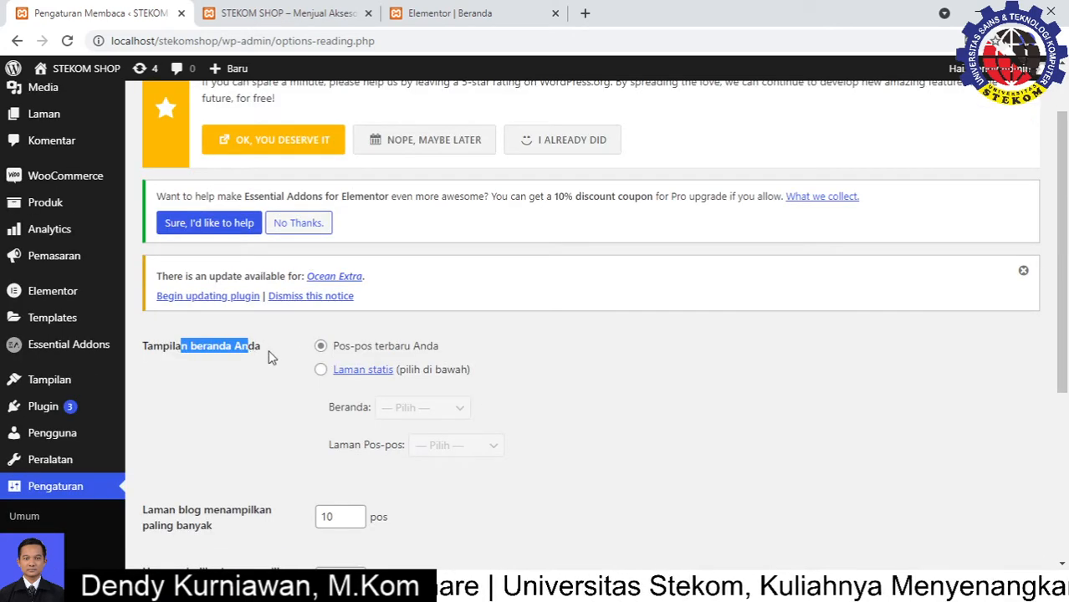
pyautogui.click(267, 357)
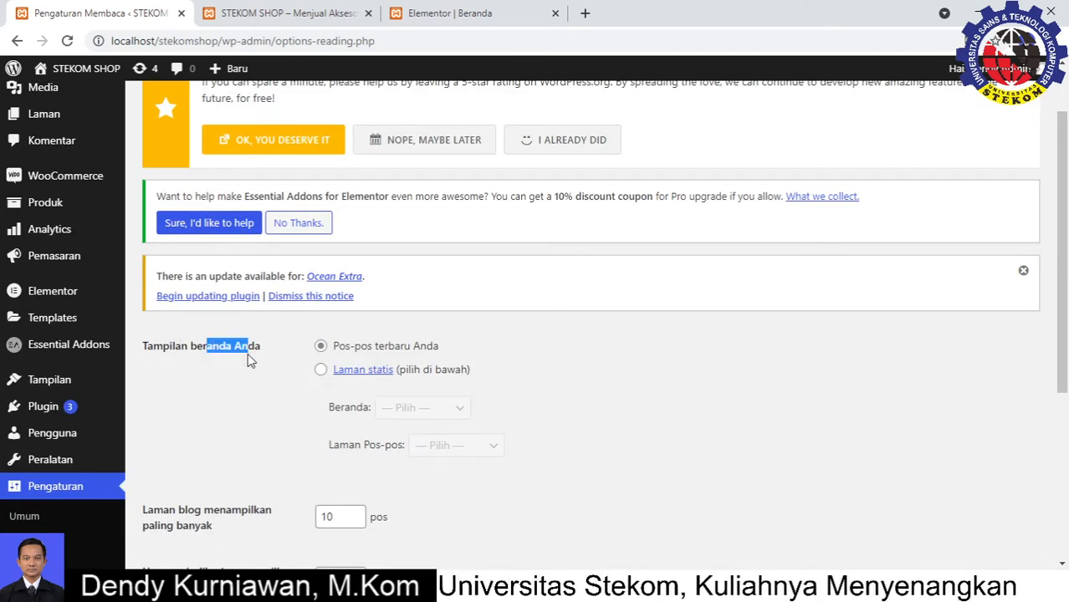
pyautogui.click(321, 371)
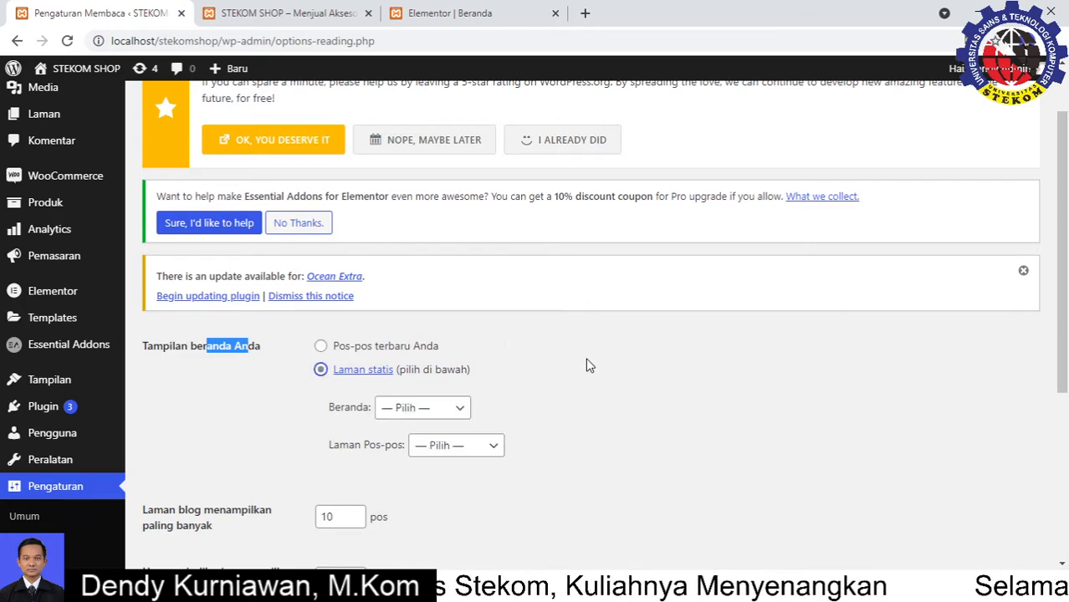
pyautogui.scroll(-3, 586, 362)
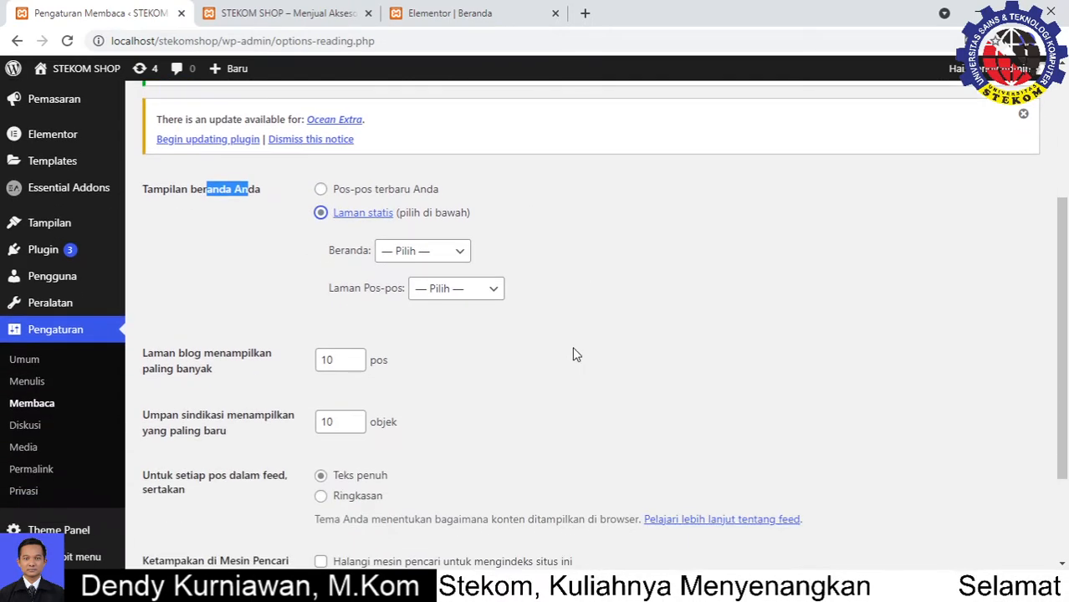
pyautogui.click(462, 254)
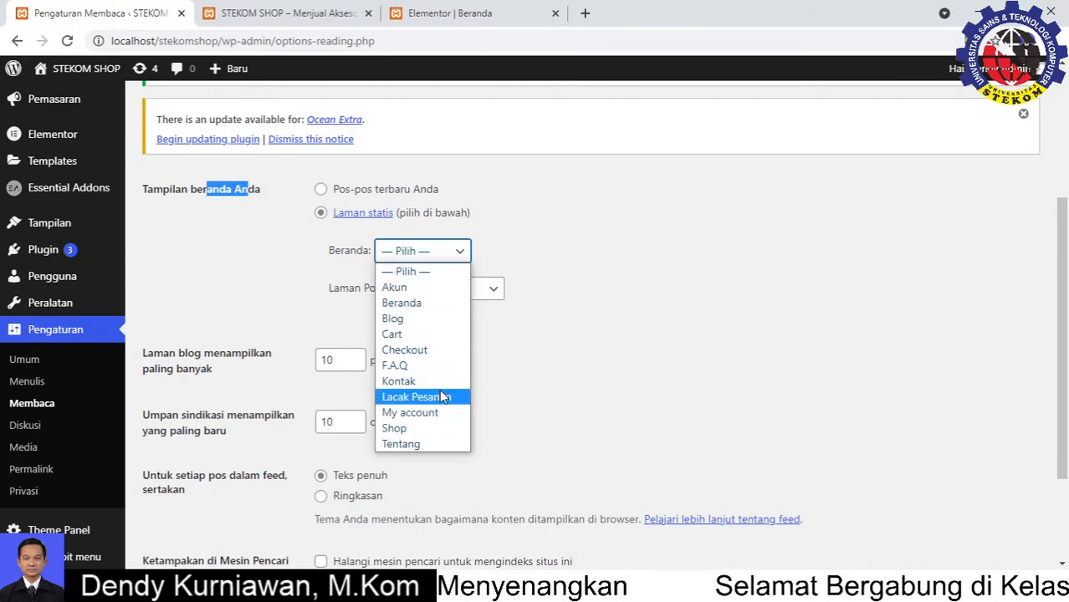
pyautogui.click(410, 303)
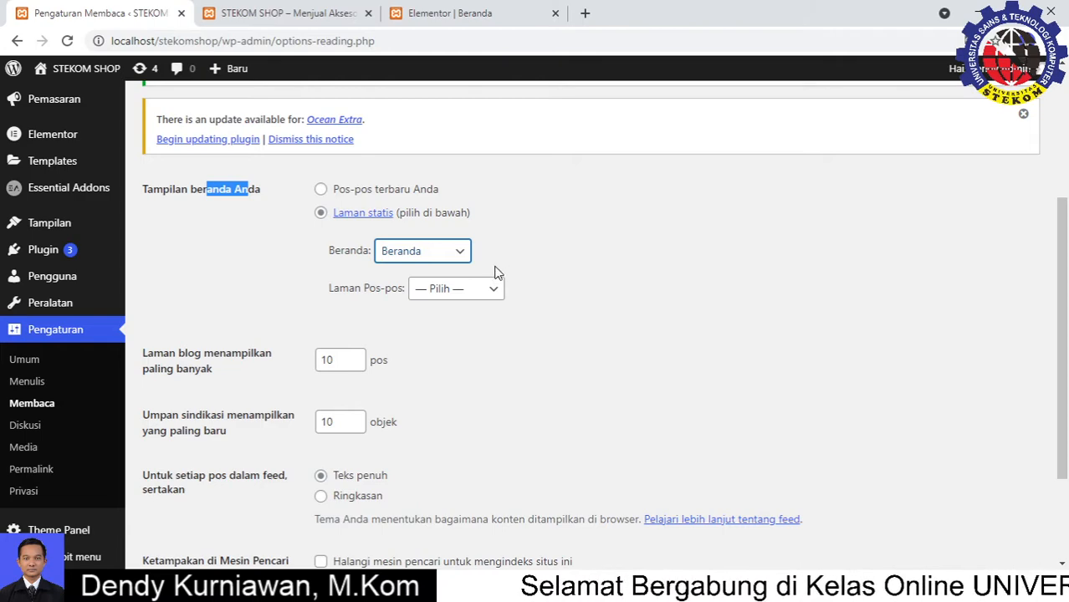
pyautogui.click(494, 293)
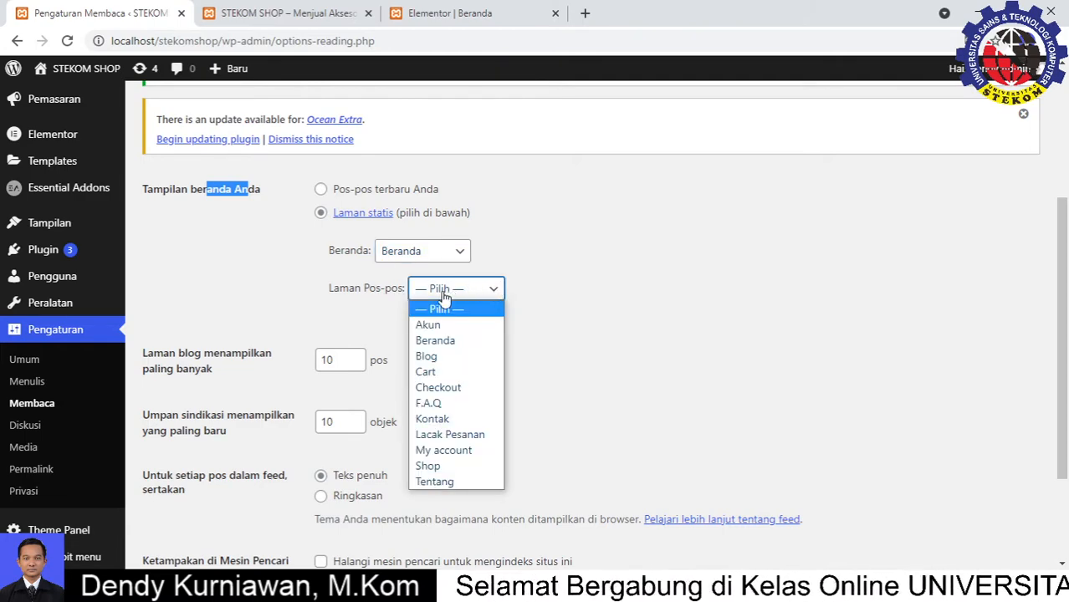
pyautogui.click(445, 358)
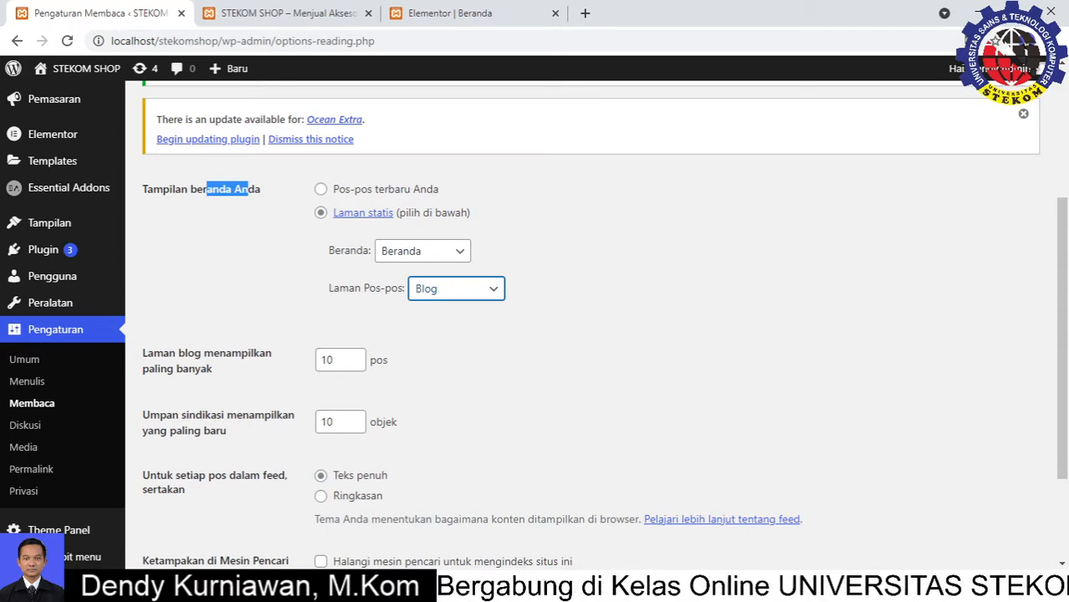
pyautogui.scroll(-3, 373, 352)
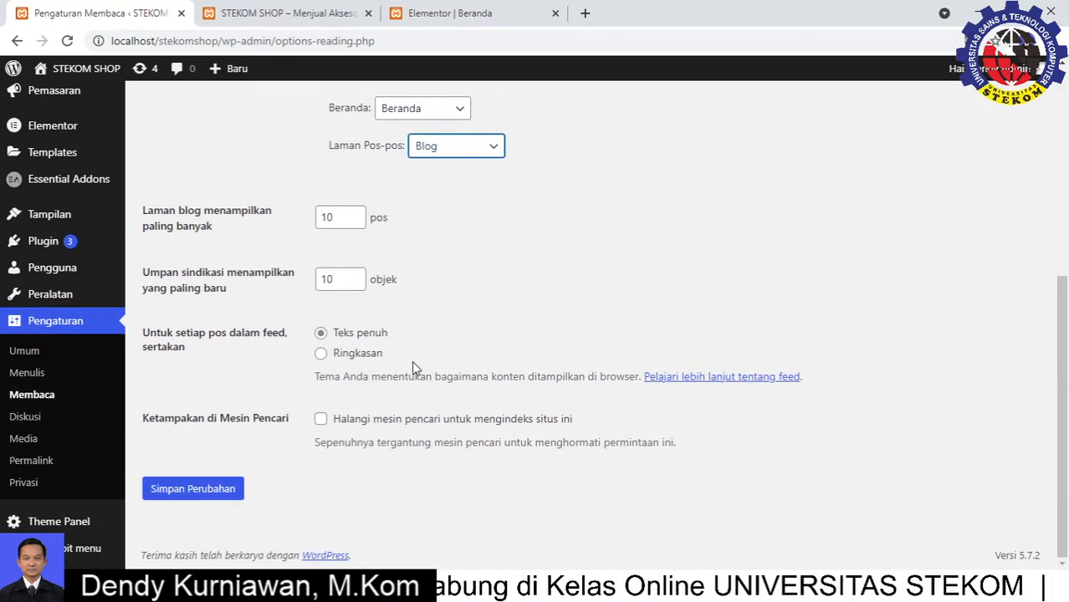
pyautogui.click(217, 496)
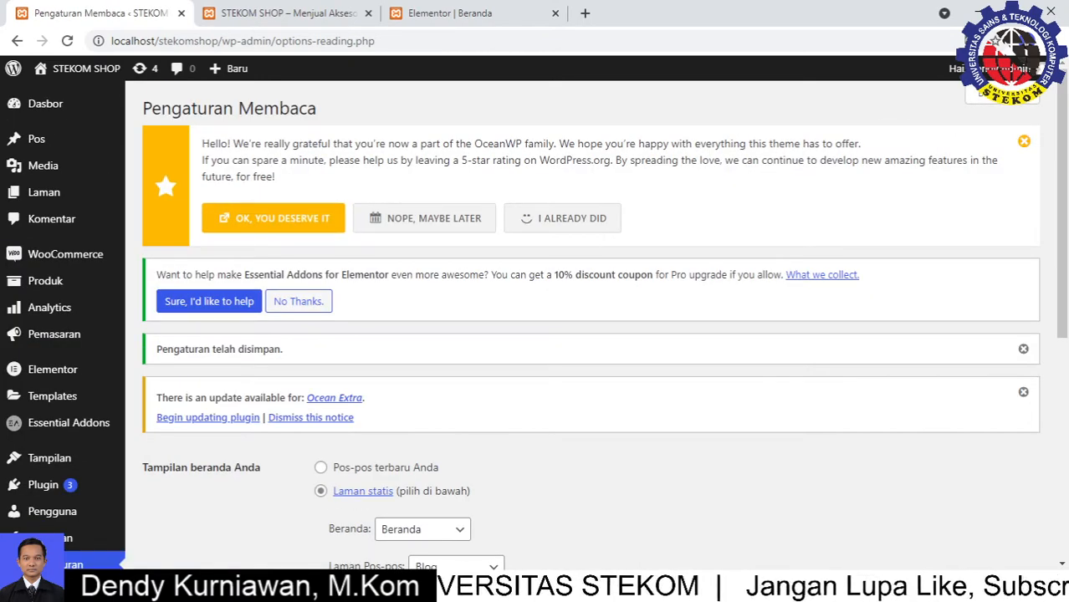
pyautogui.click(286, 10)
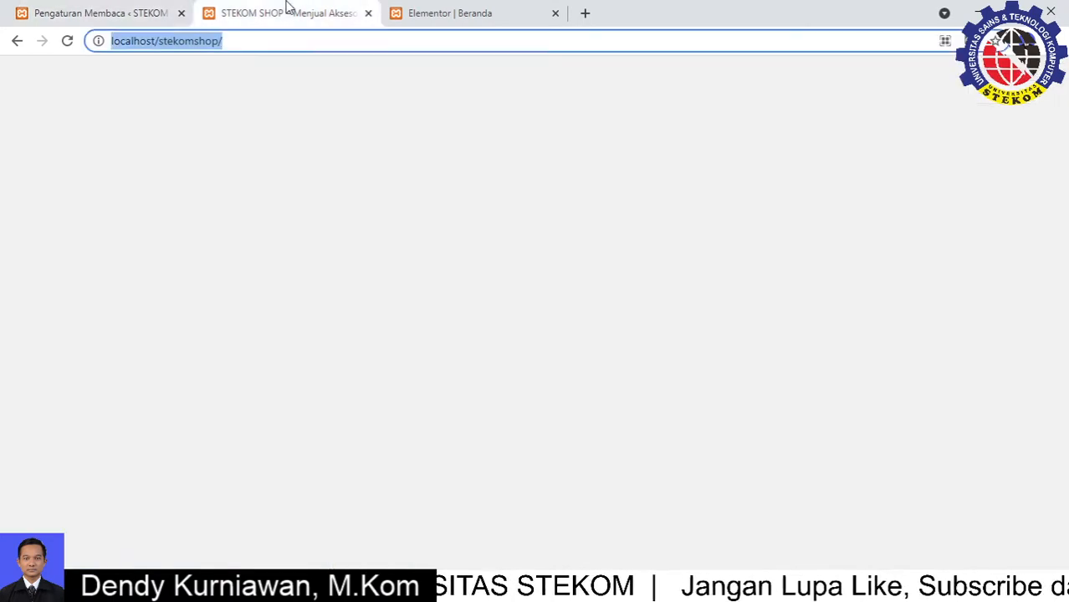
pyautogui.click(244, 39)
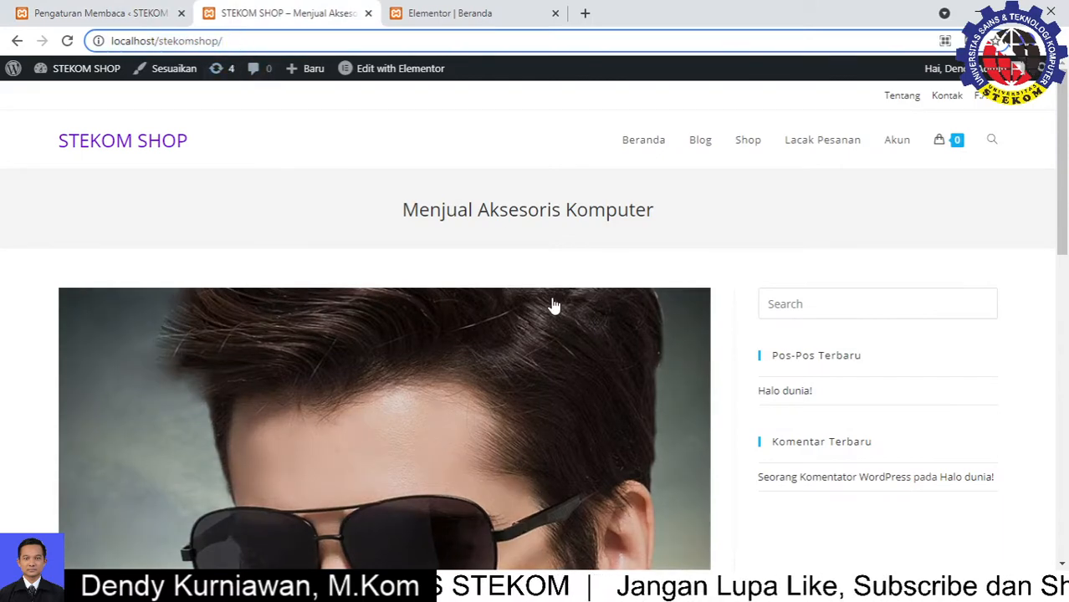
pyautogui.scroll(-8, 236, 495)
pyautogui.scroll(-1, 234, 525)
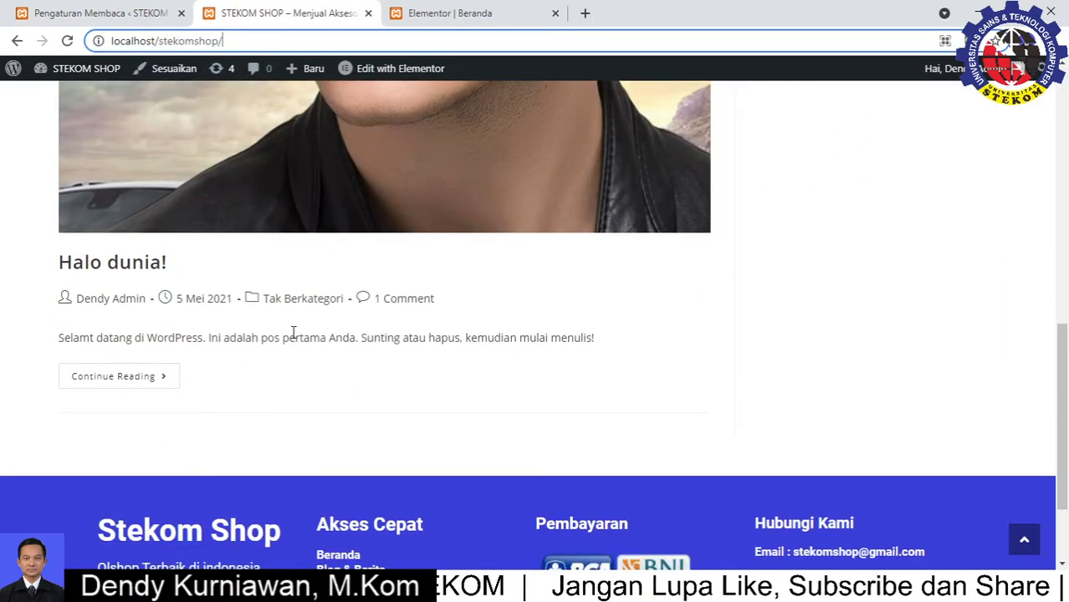
pyautogui.scroll(5, 290, 334)
pyautogui.click(64, 43)
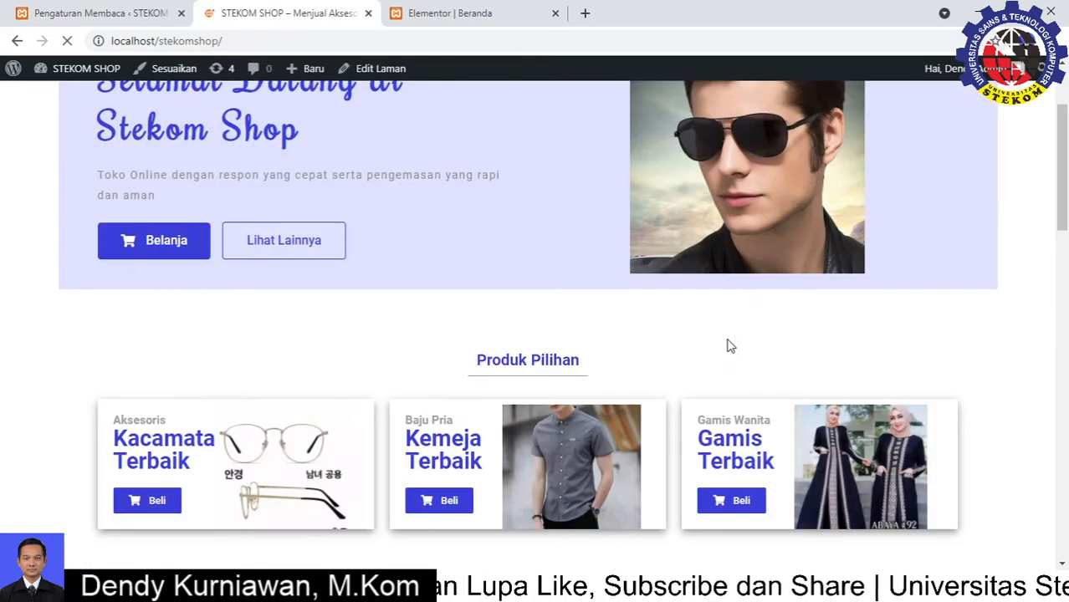
pyautogui.scroll(2, 728, 346)
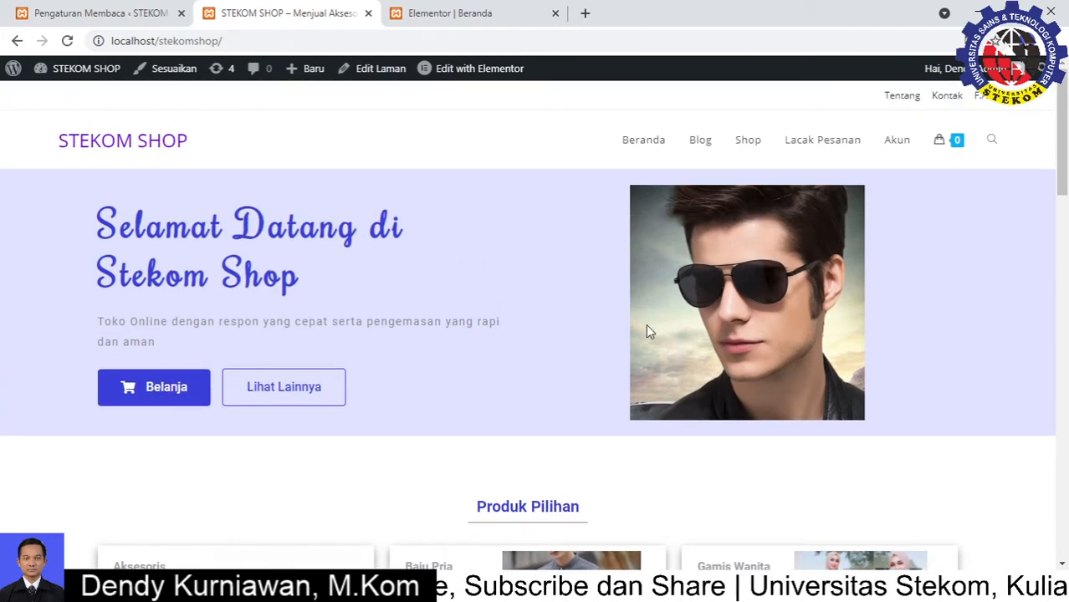
pyautogui.scroll(-8, 645, 332)
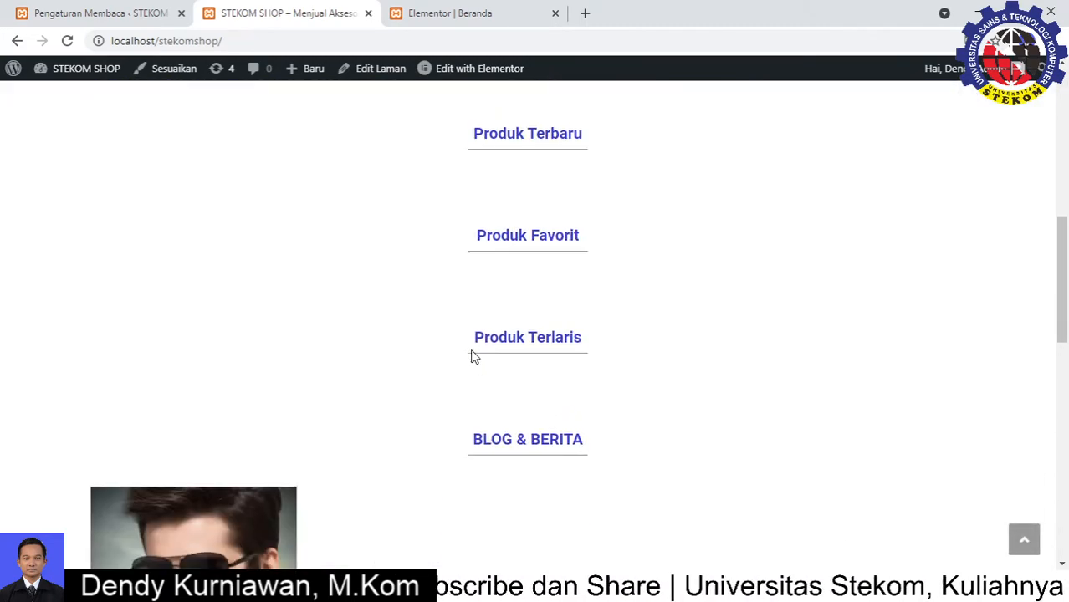
pyautogui.scroll(-8, 472, 357)
pyautogui.scroll(-3, 771, 442)
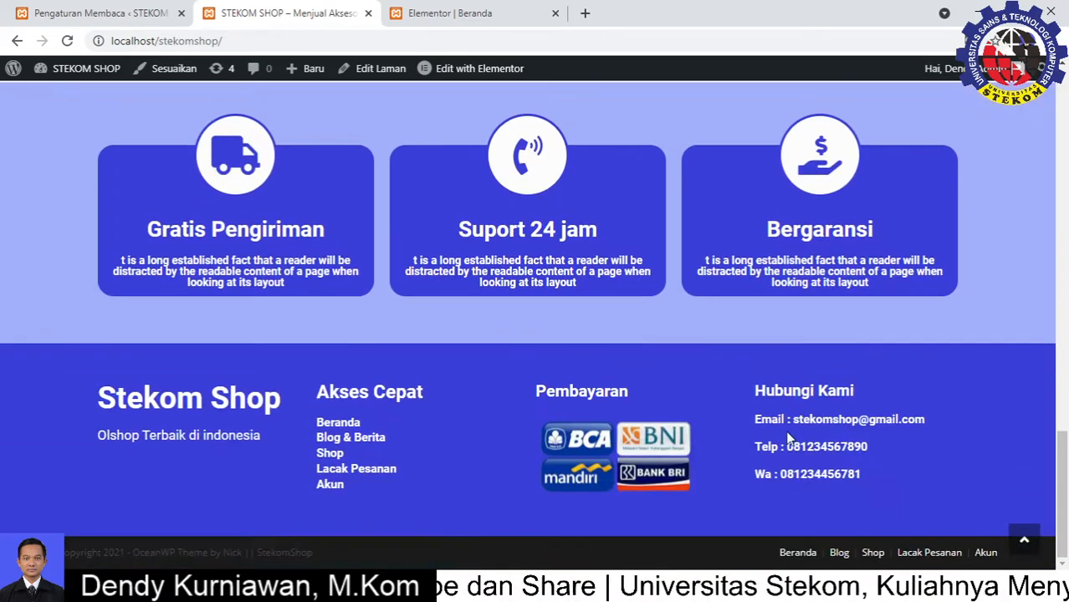
pyautogui.moveTo(753, 391); pyautogui.dragTo(781, 447)
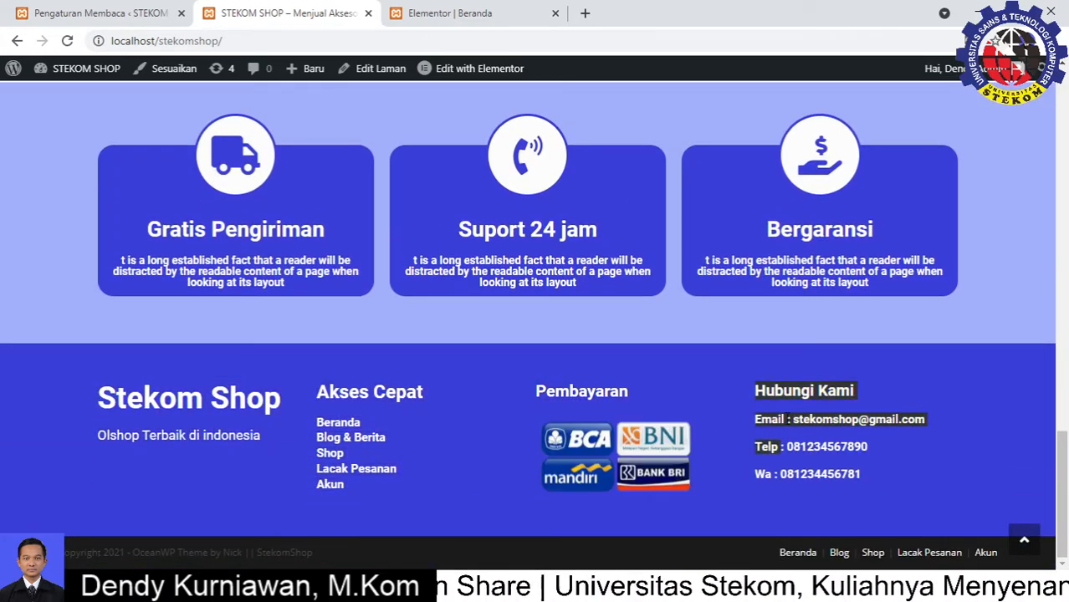
pyautogui.scroll(2, 1000, 330)
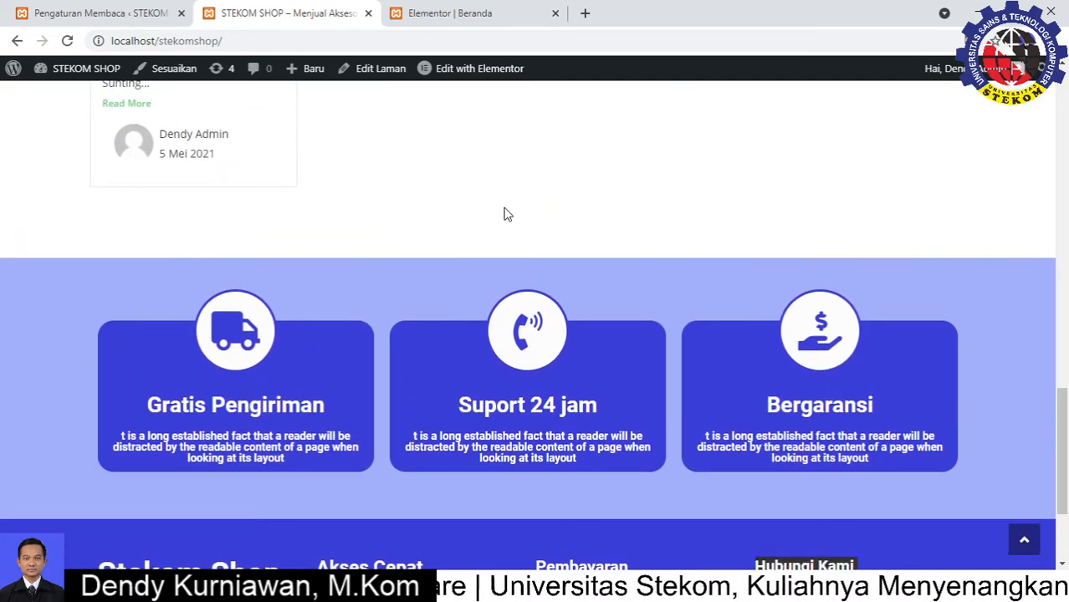
pyautogui.scroll(8, 577, 288)
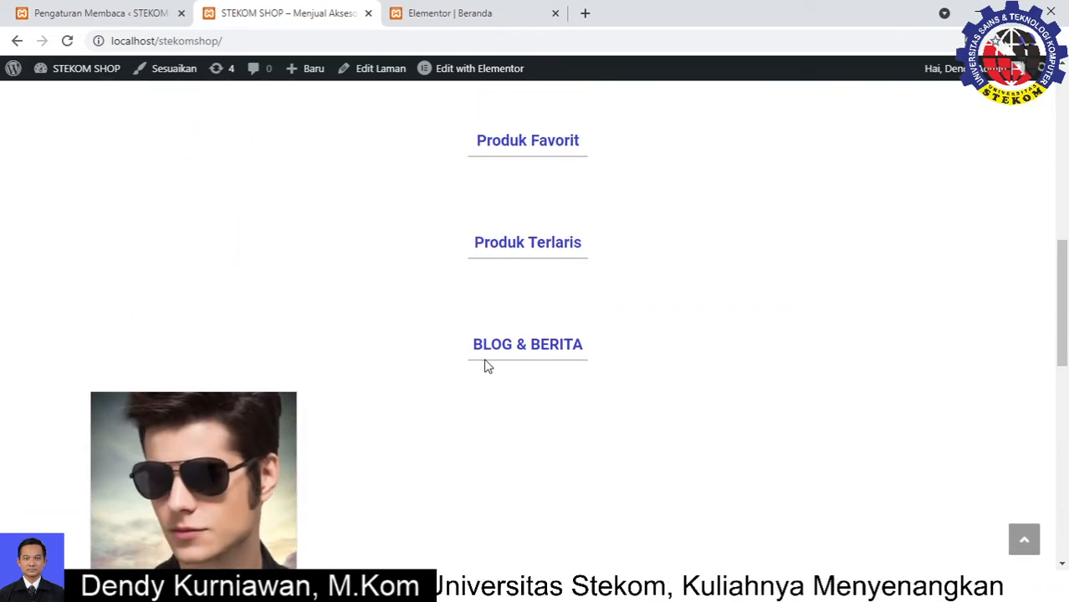
pyautogui.scroll(4, 535, 200)
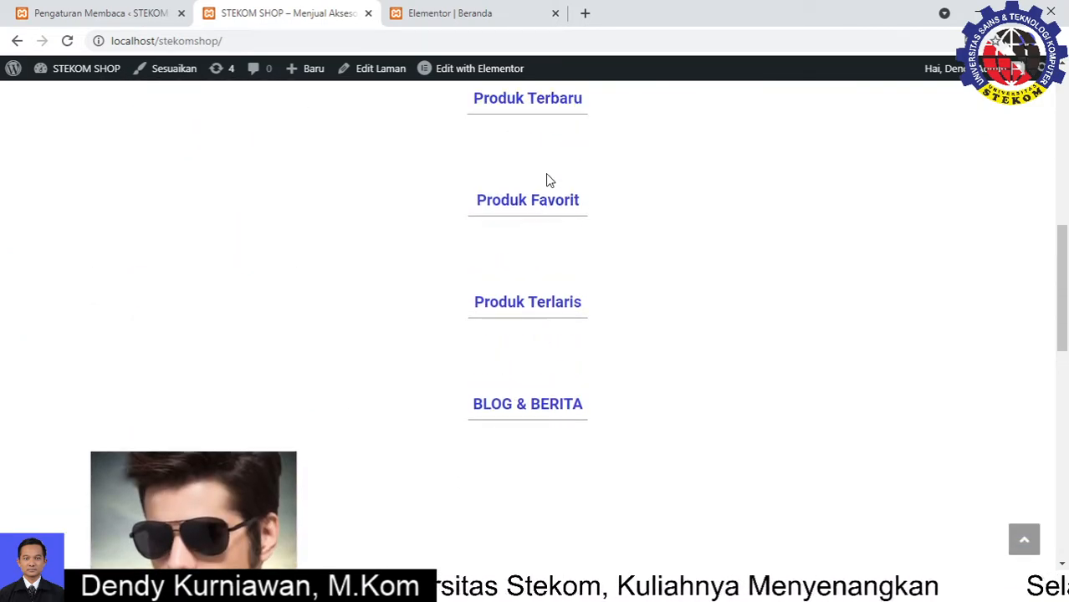
pyautogui.scroll(-2, 514, 338)
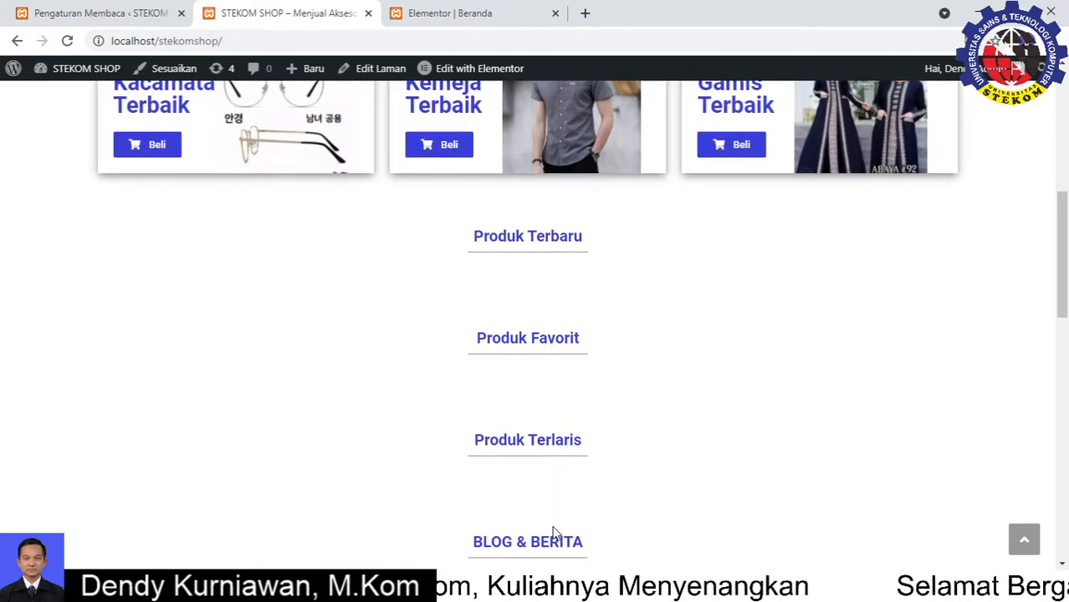
pyautogui.scroll(-2, 553, 531)
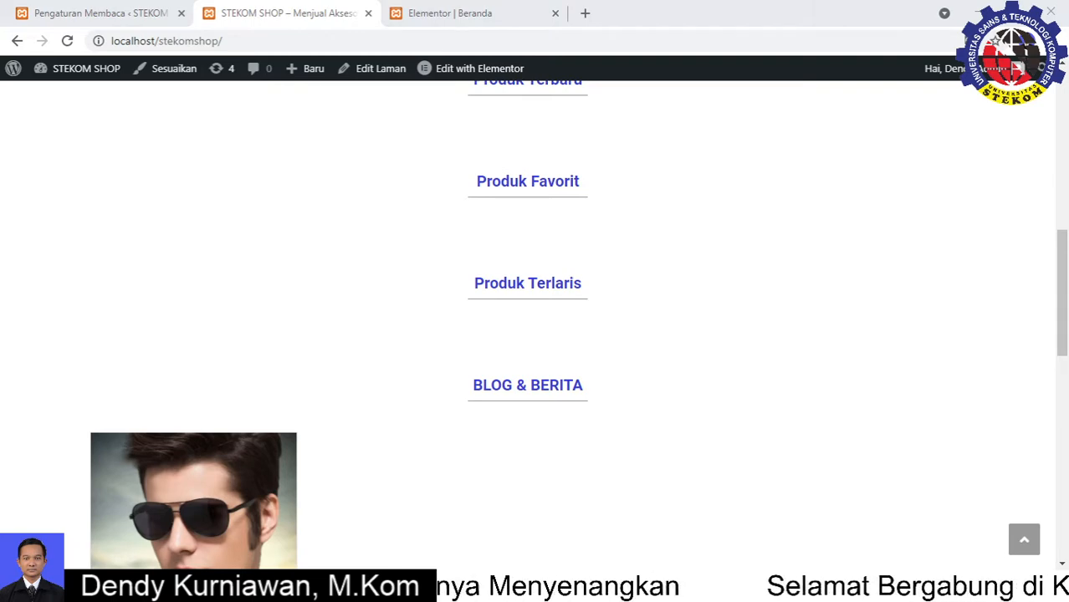
pyautogui.scroll(10, 601, 334)
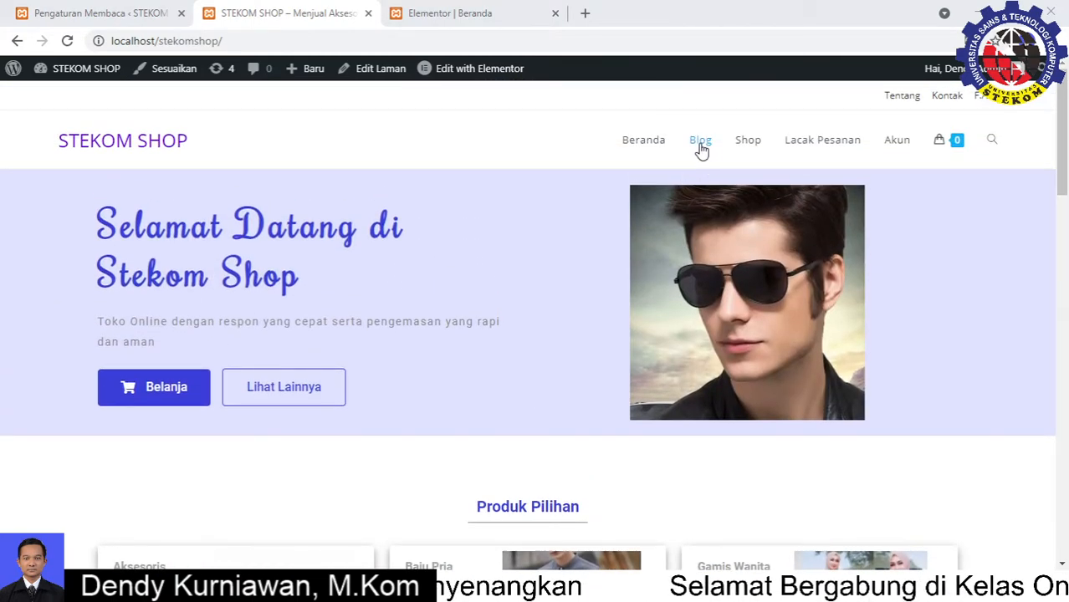
# Review the Blog posts page, then view the Shop (Produk) page showing no products found
pyautogui.click(701, 142)
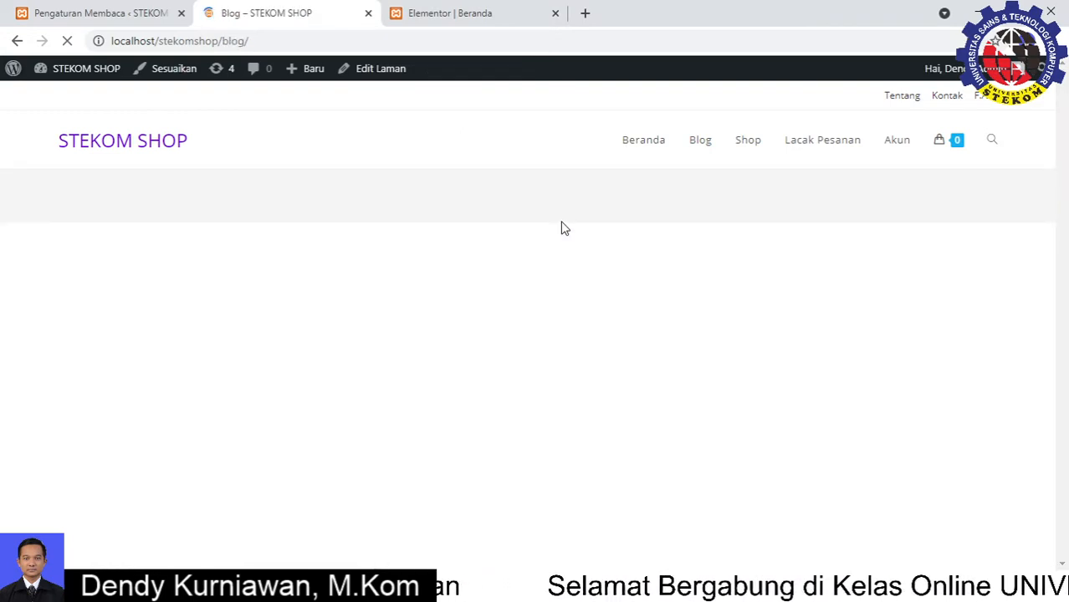
pyautogui.scroll(-7, 366, 325)
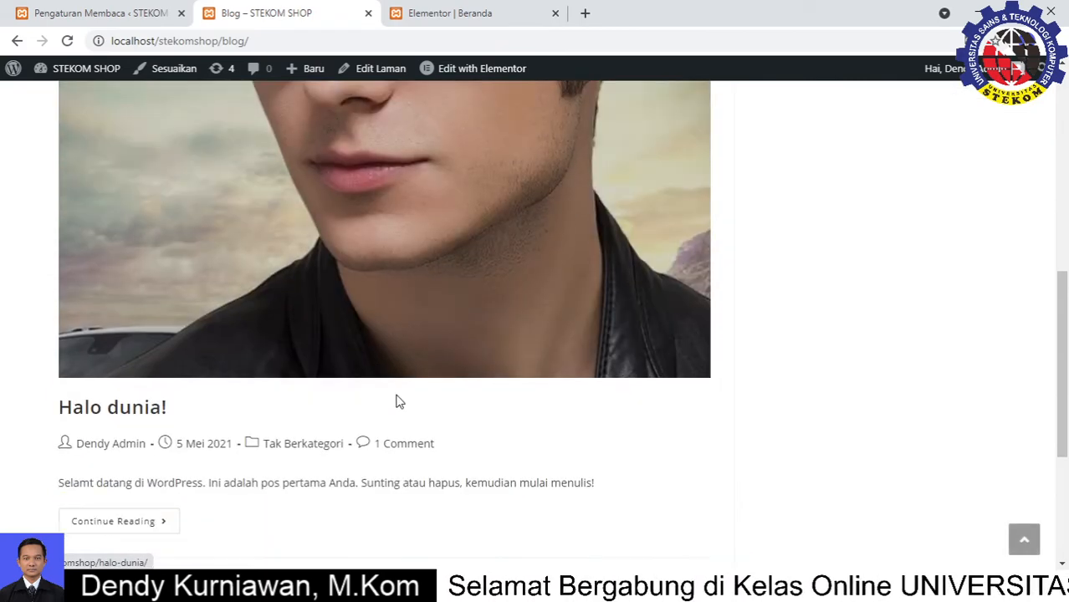
pyautogui.scroll(-1, 397, 402)
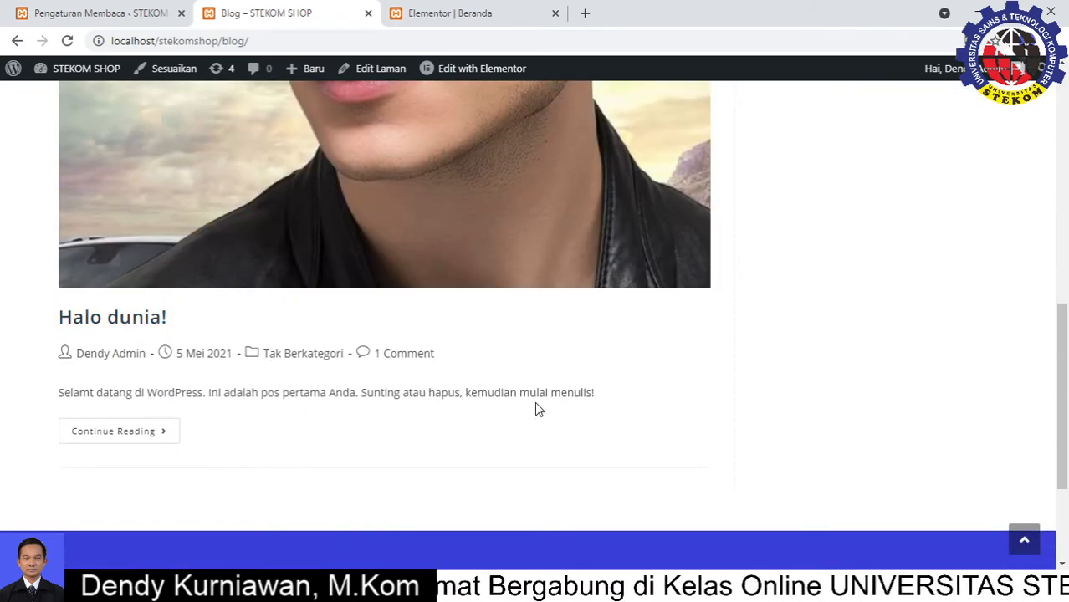
pyautogui.scroll(8, 586, 362)
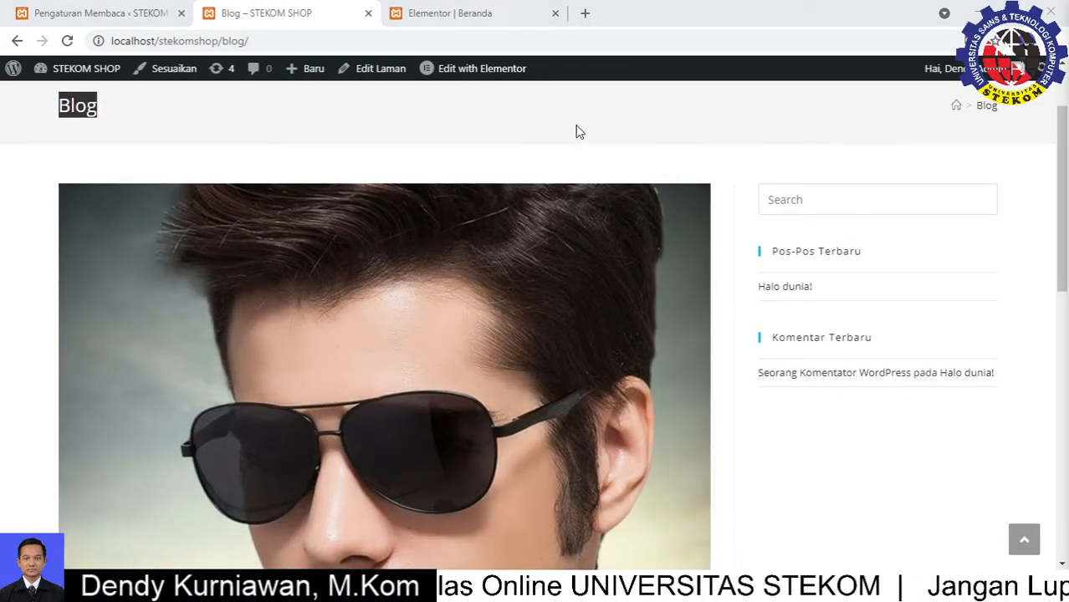
pyautogui.scroll(3, 643, 149)
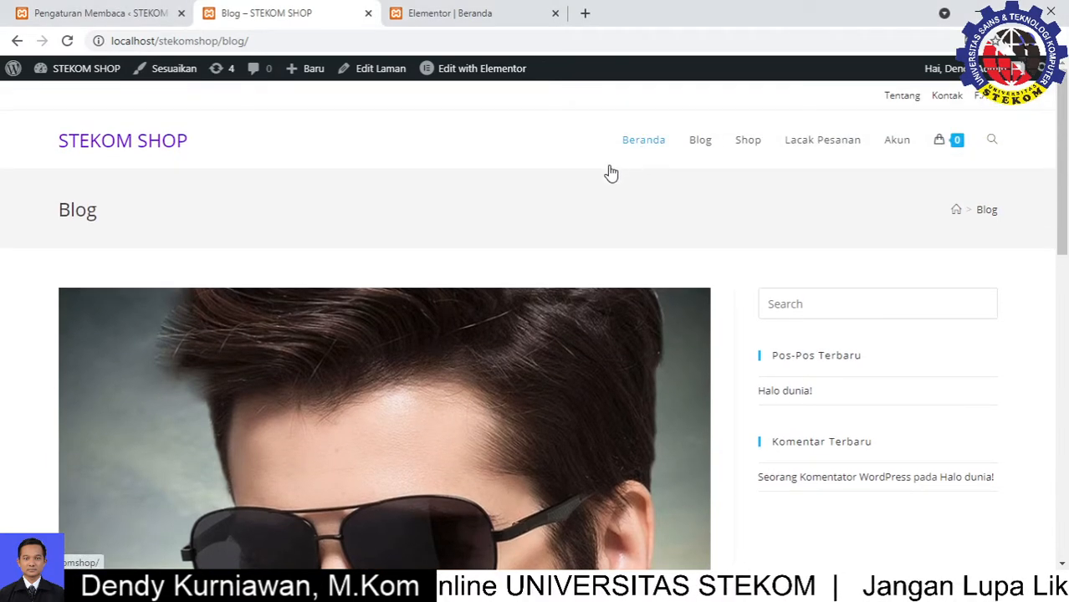
pyautogui.click(745, 149)
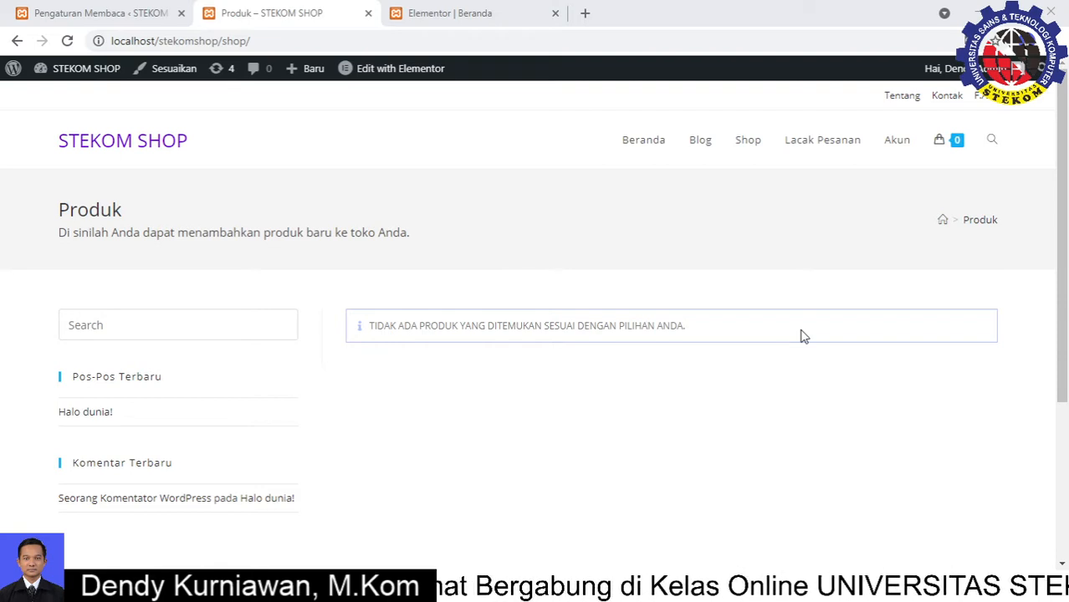
# Return to the STEKOM SHOP Beranda homepage and review its Selamat Datang and Produk Pilihan sections
pyautogui.click(625, 140)
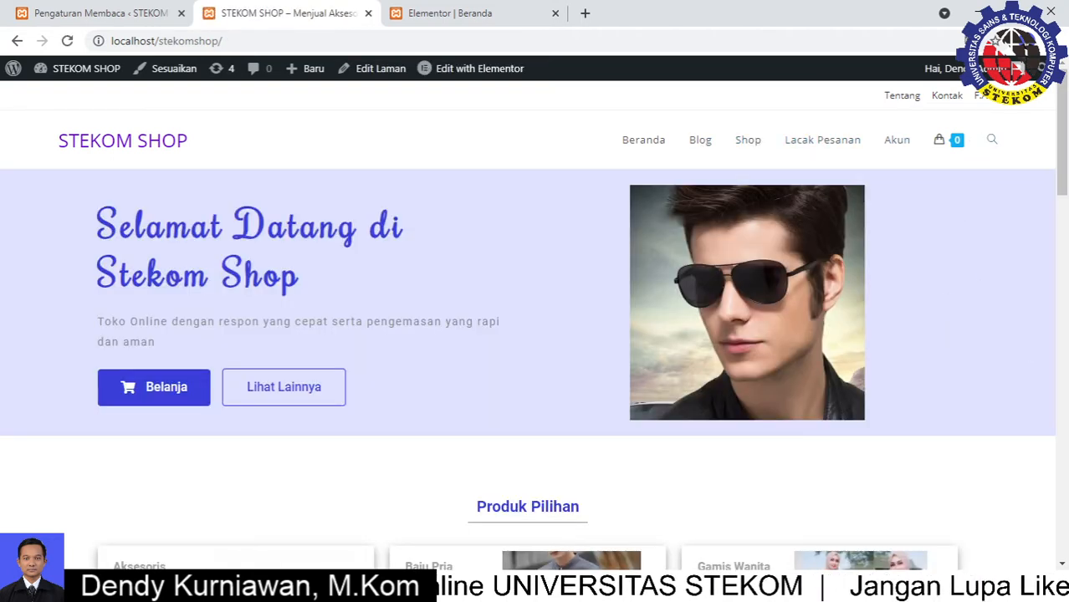
pyautogui.scroll(-5, 887, 324)
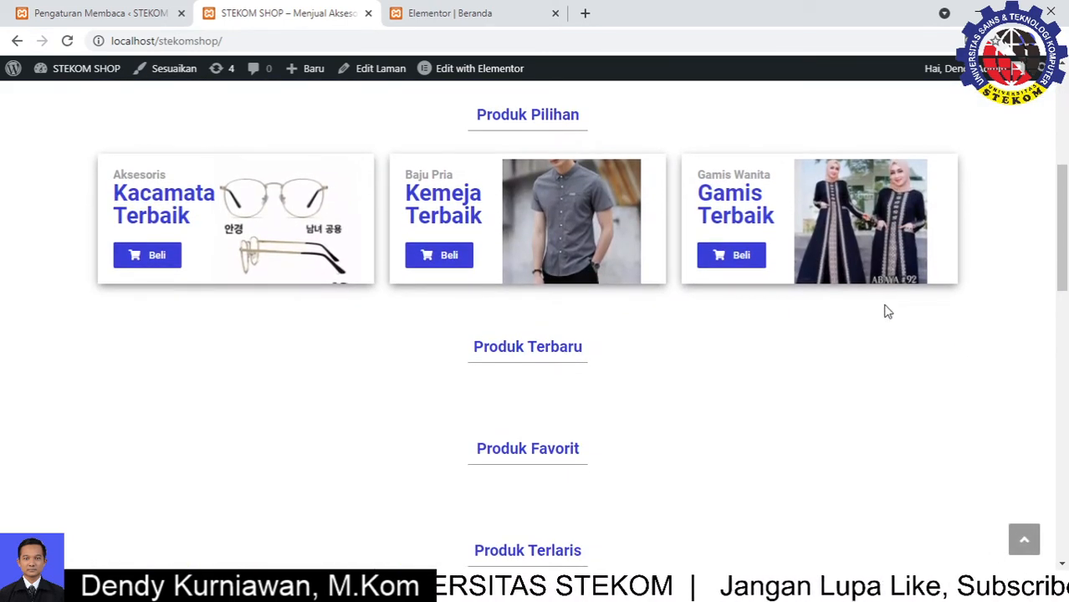
pyautogui.scroll(-10, 888, 311)
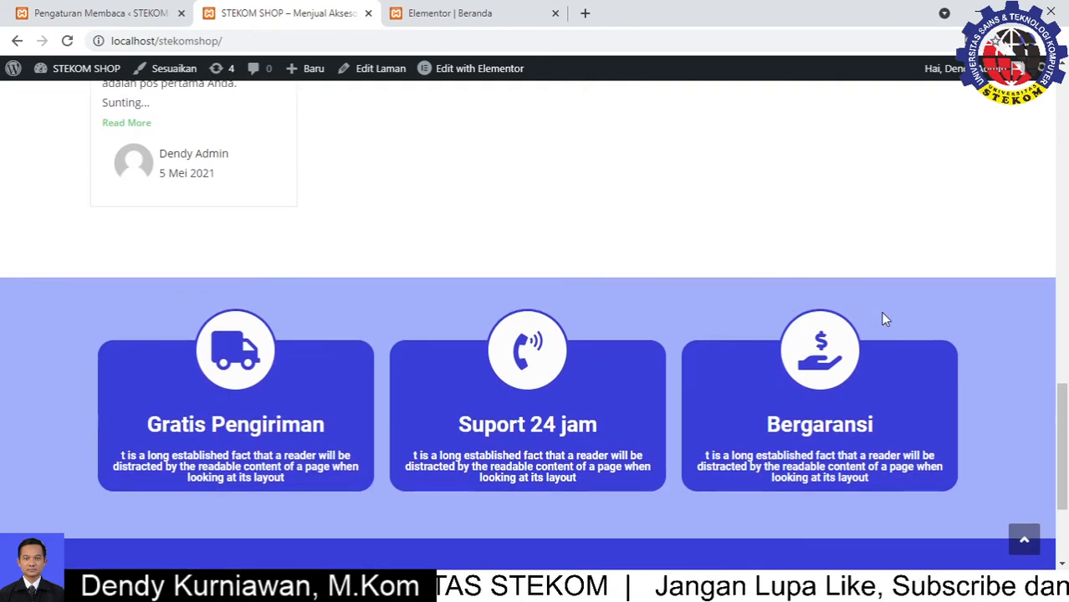
pyautogui.scroll(-3, 886, 318)
pyautogui.scroll(5, 886, 318)
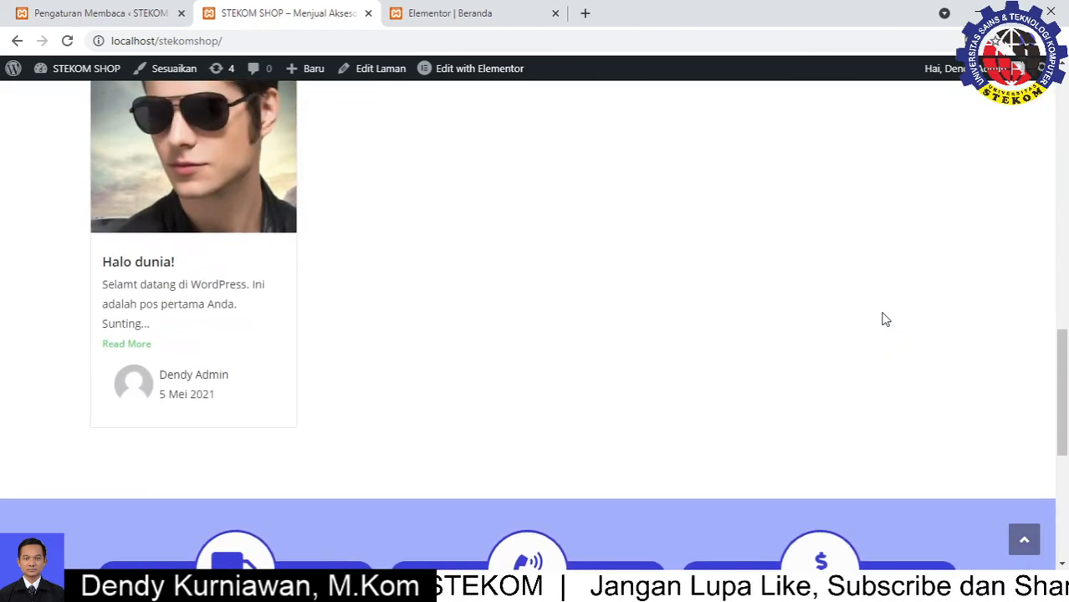
pyautogui.scroll(3, 886, 319)
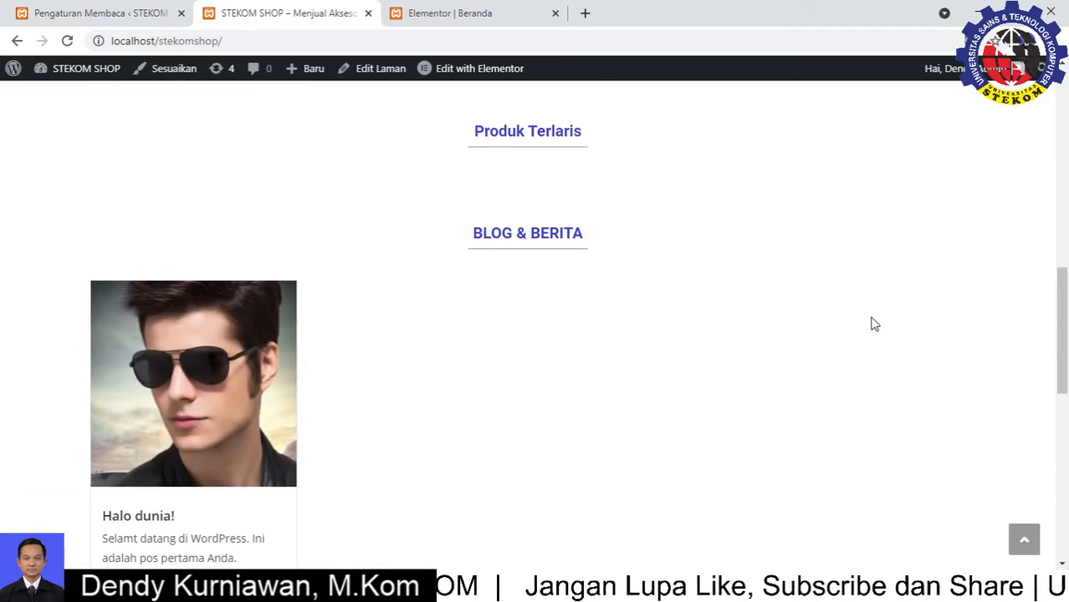
pyautogui.scroll(4, 761, 303)
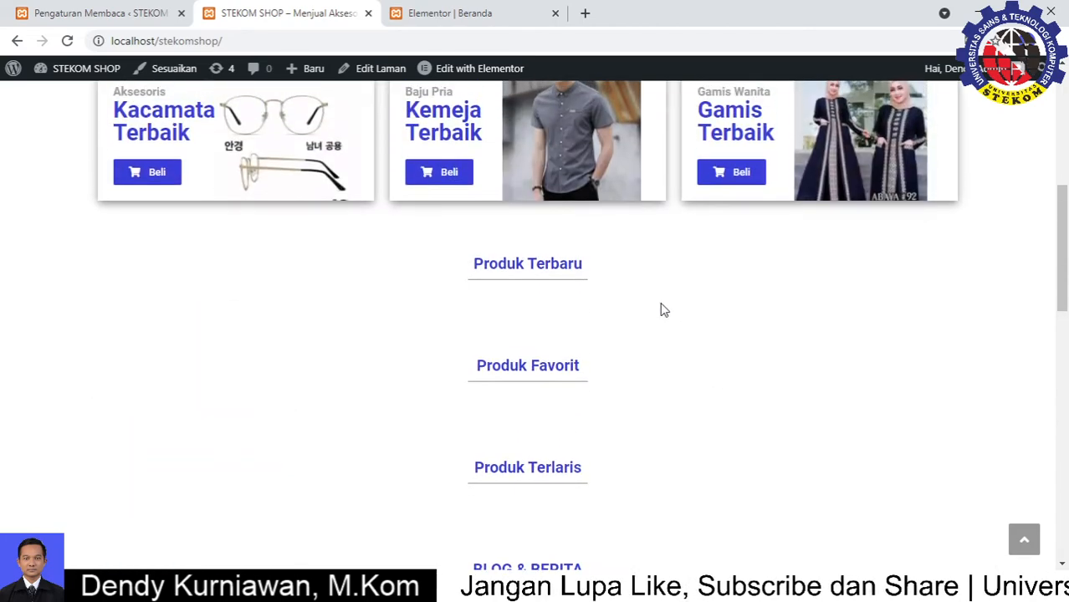
pyautogui.scroll(3, 697, 255)
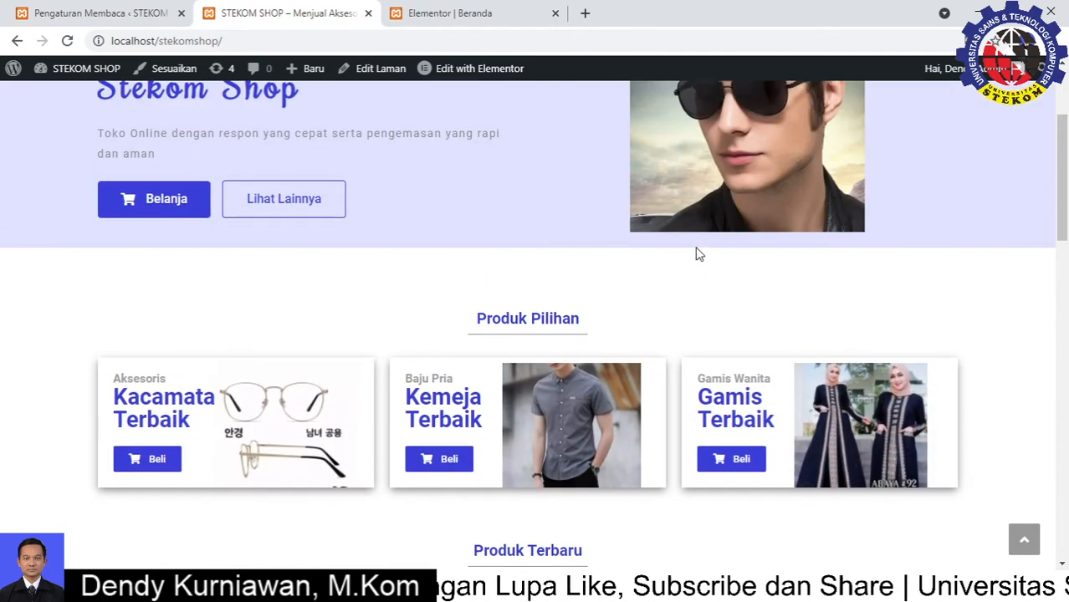
pyautogui.scroll(2, 697, 251)
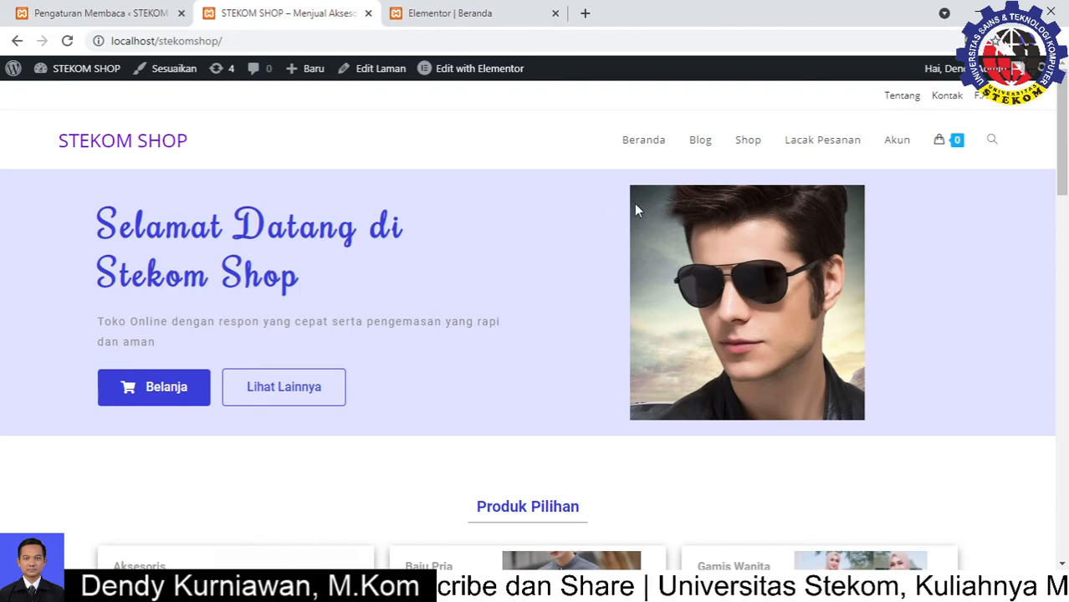
pyautogui.scroll(-10, 634, 268)
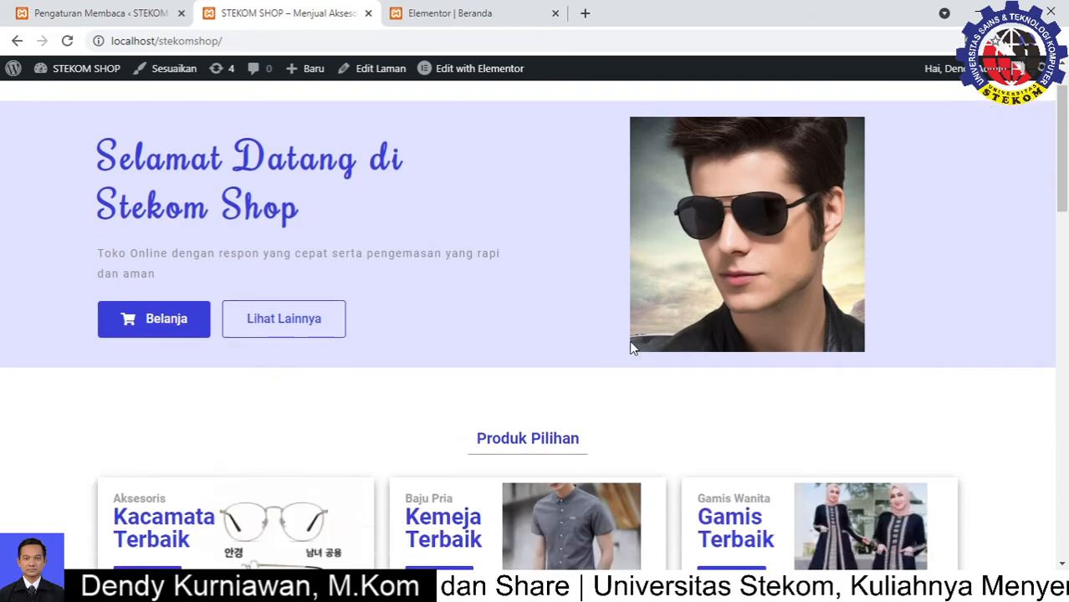
pyautogui.scroll(8, 633, 338)
pyautogui.scroll(3, 659, 313)
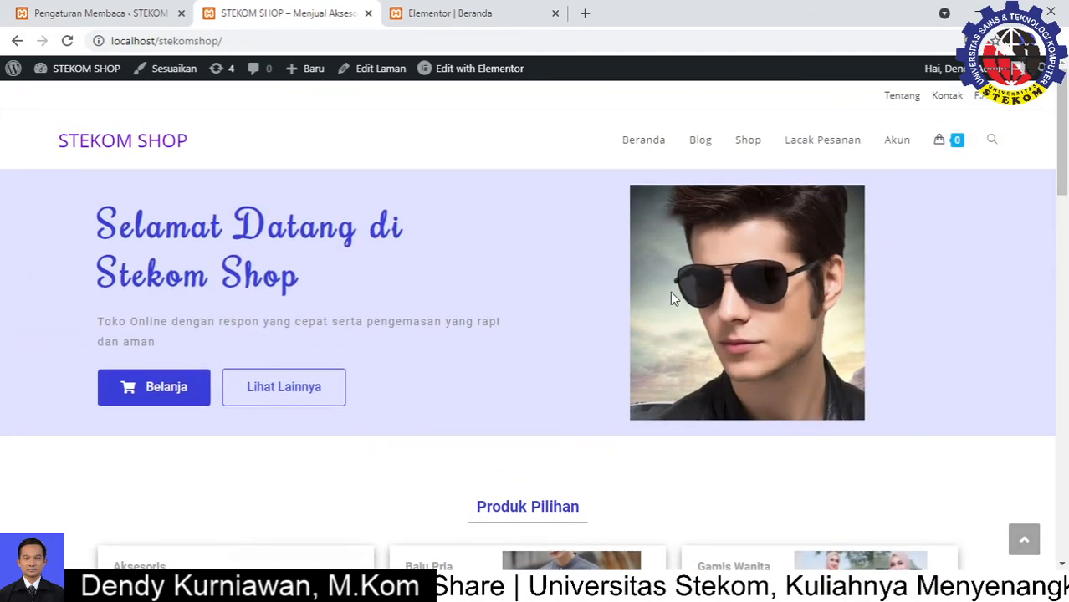